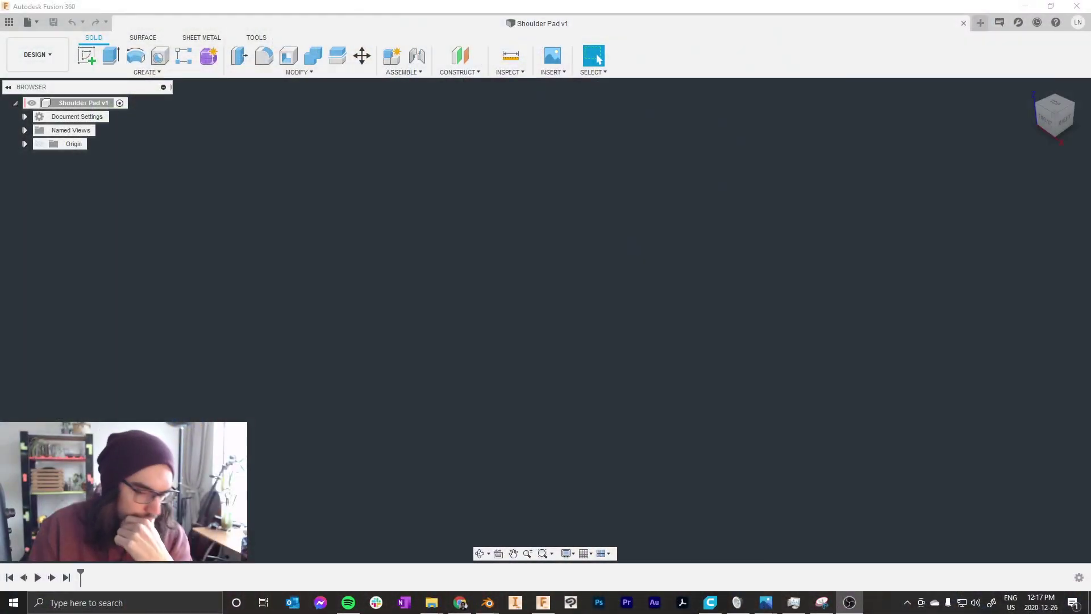
# Step: Check the space marine shoulder armour reference images in the web browser, then return to Fusion 360
pyautogui.click(460, 602)
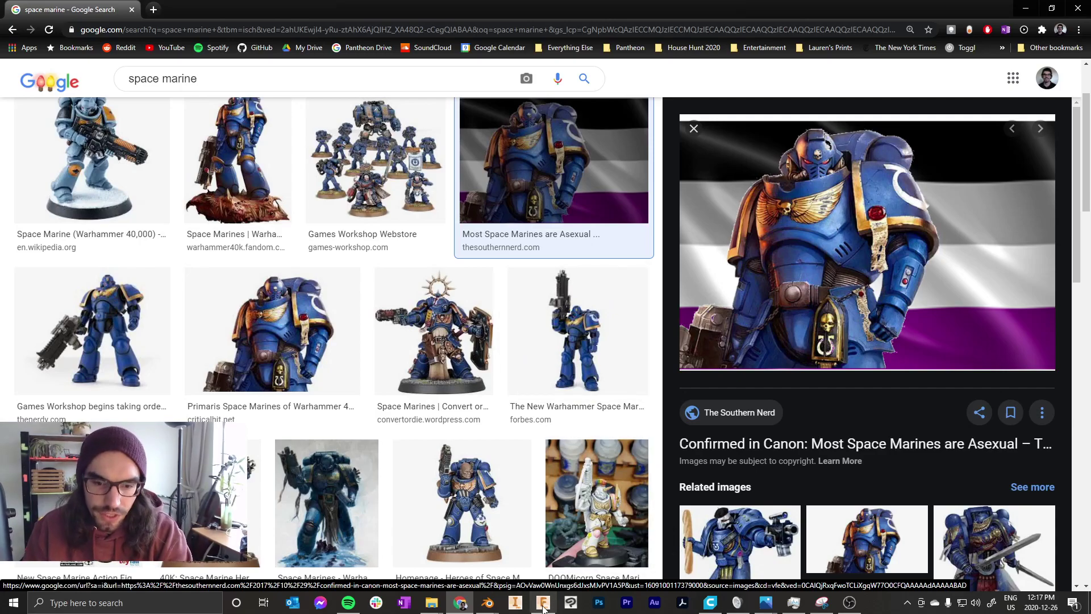
pyautogui.moveTo(543, 602)
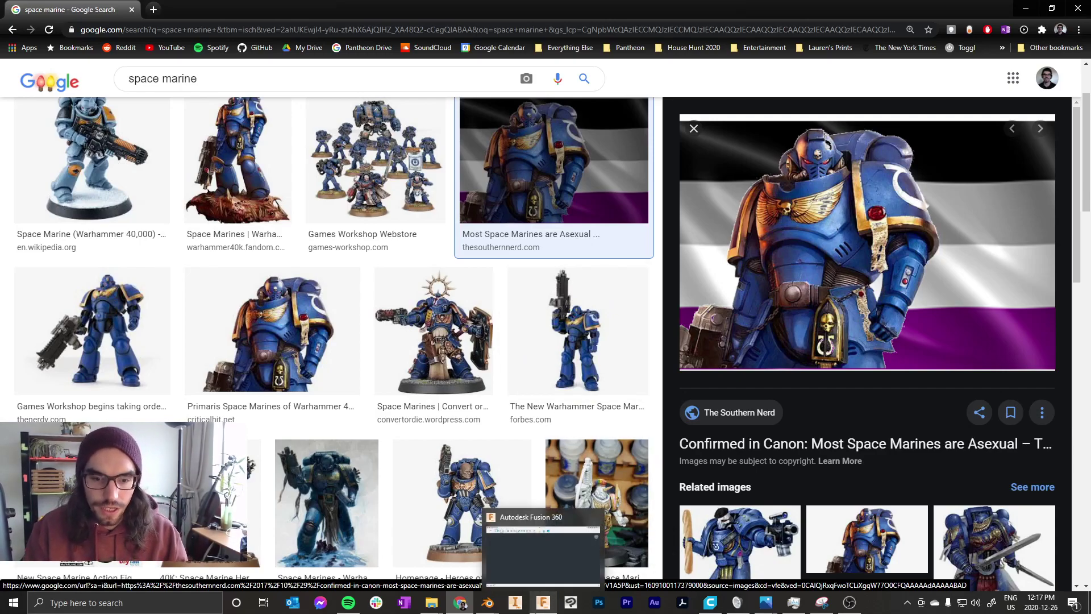
pyautogui.click(543, 549)
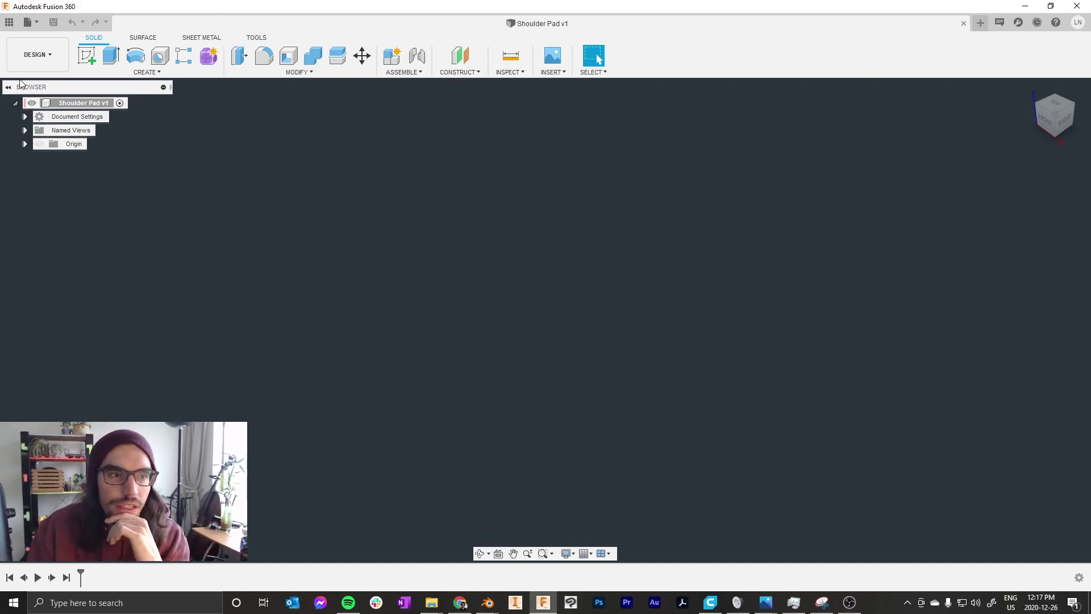
# Step: Create a sketch on the front origin plane and view it straight on
pyautogui.click(90, 59)
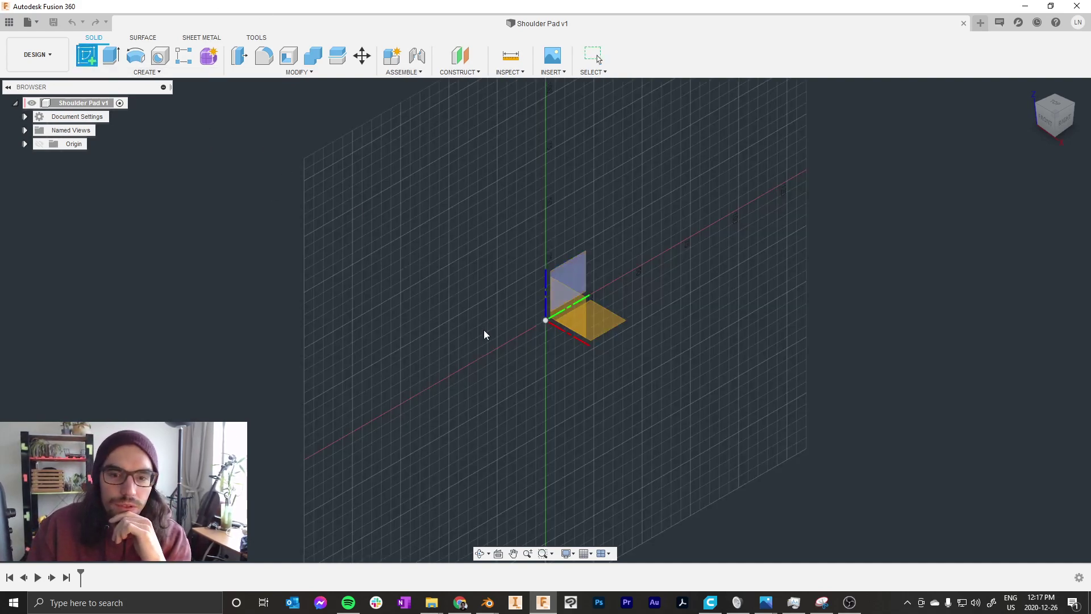
pyautogui.click(570, 313)
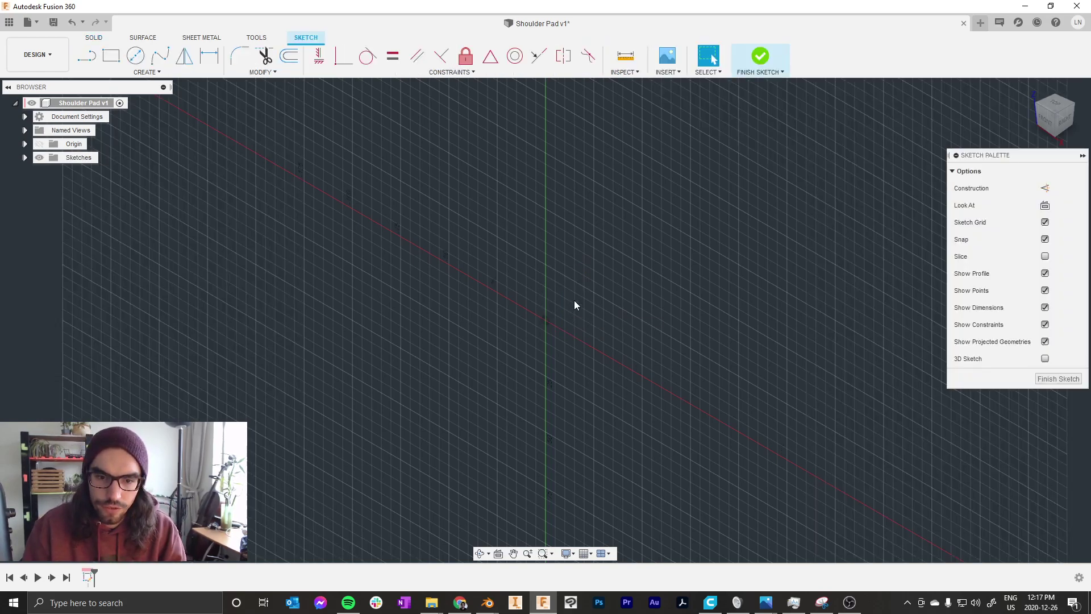
pyautogui.click(1045, 119)
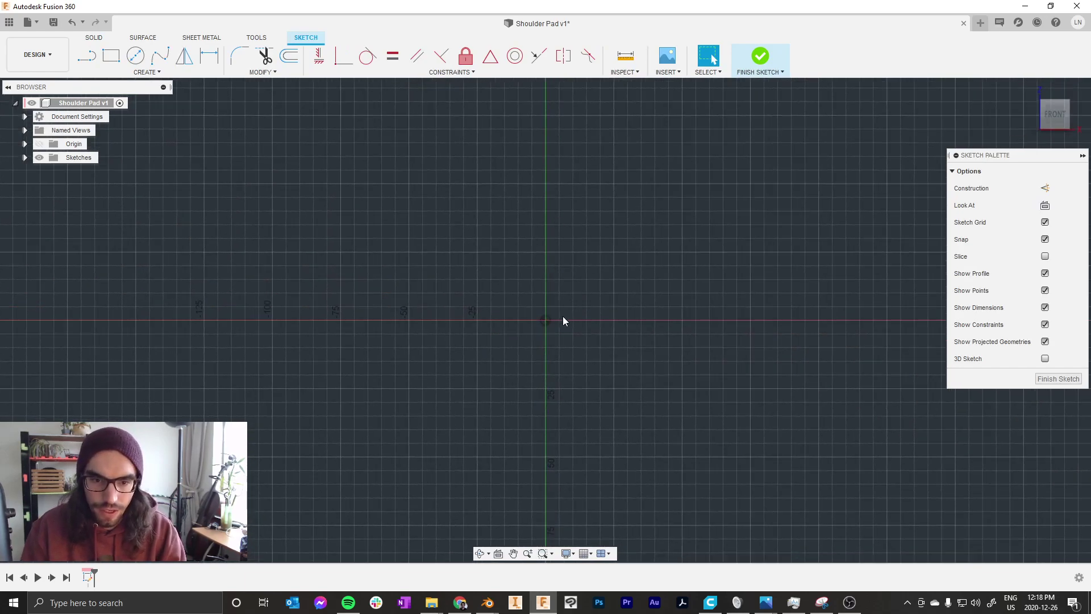
# Step: Draw a horizontal line about 32 mm long from the origin, and a vertical line about 52 mm upward from its end
pyautogui.press('l')
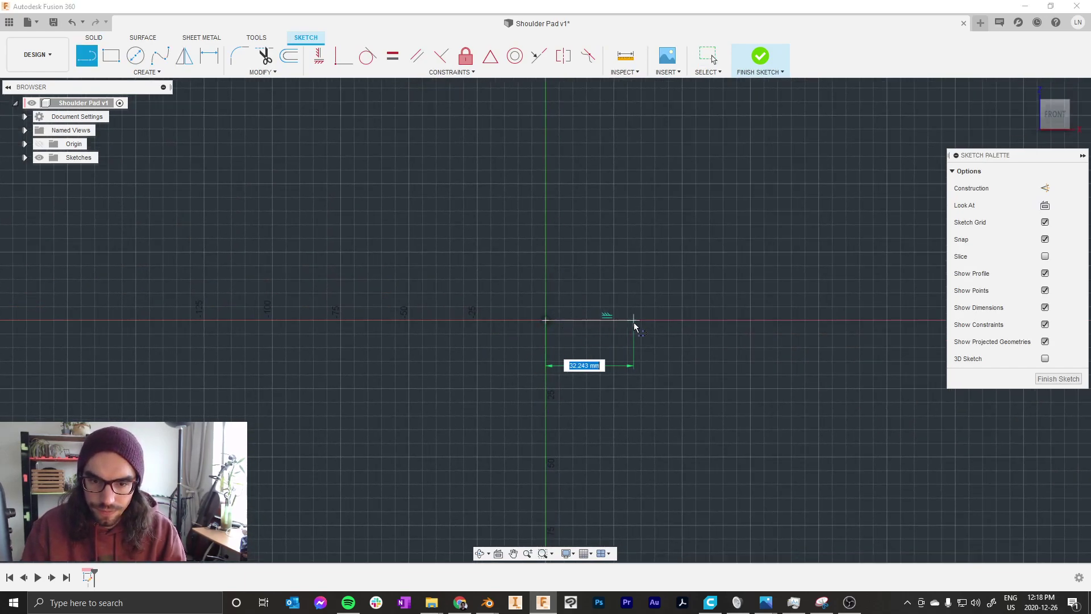
pyautogui.click(634, 320)
pyautogui.rightClick(630, 185)
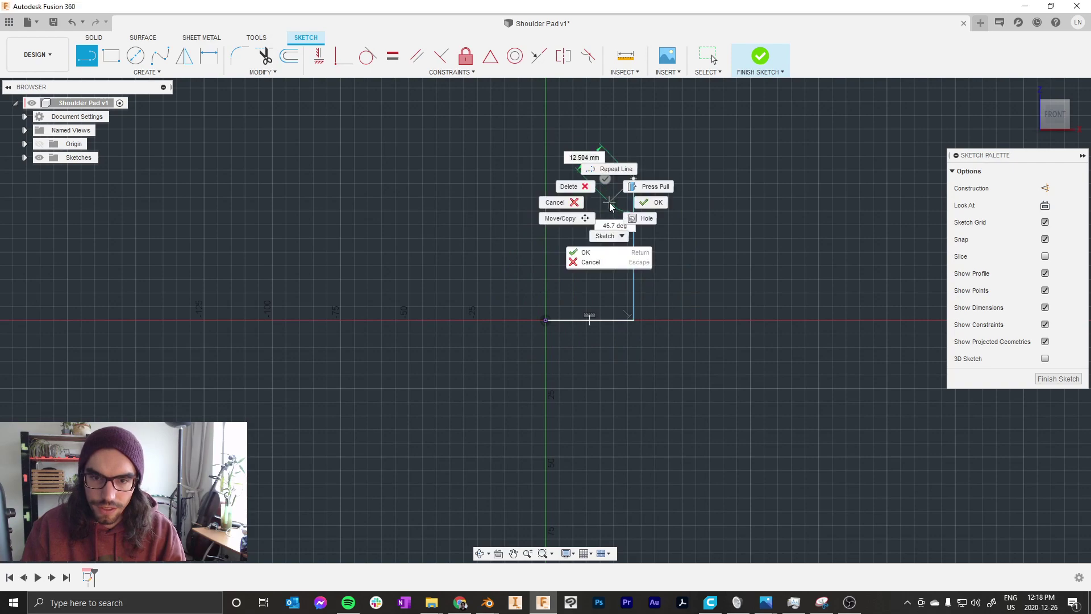
pyautogui.click(580, 251)
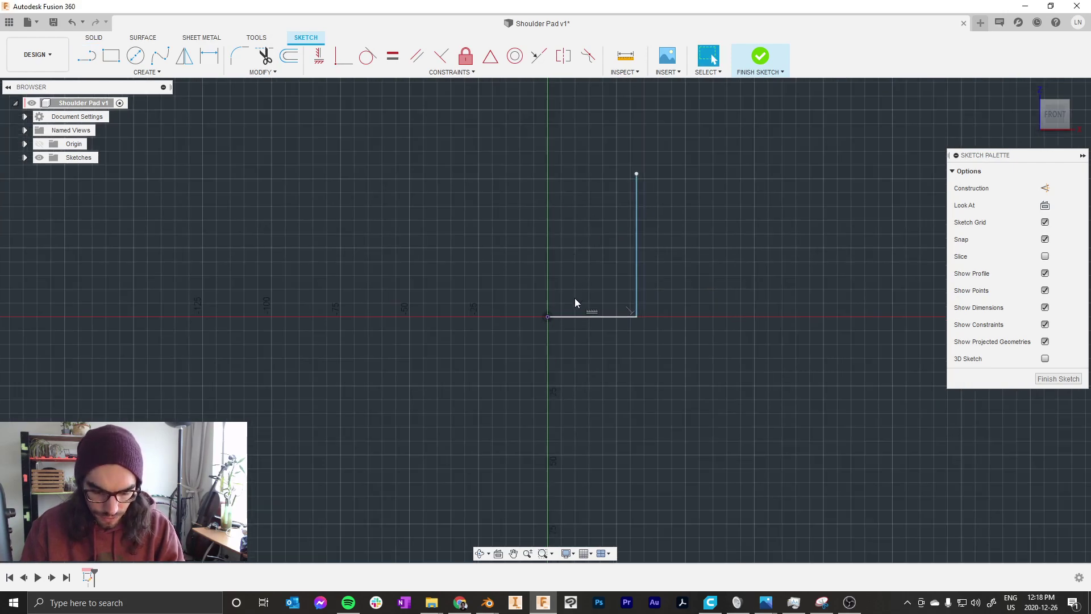
# Step: Draw a vertical line upward from the origin along the sketch axis, shorter than the outer vertical line
pyautogui.press('l')
pyautogui.click(548, 316)
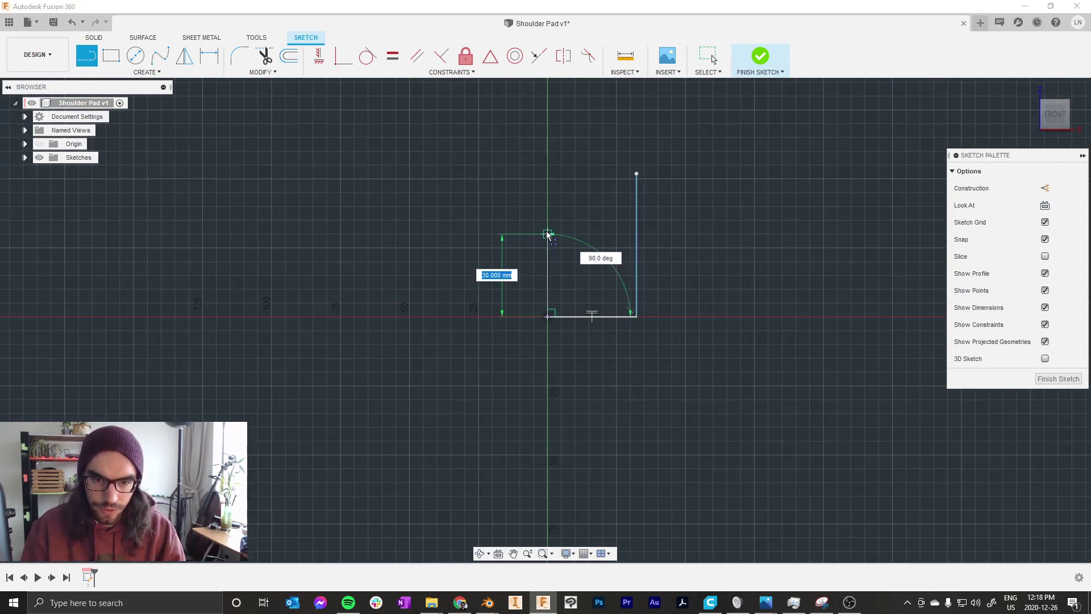
pyautogui.click(547, 221)
pyautogui.press('Escape')
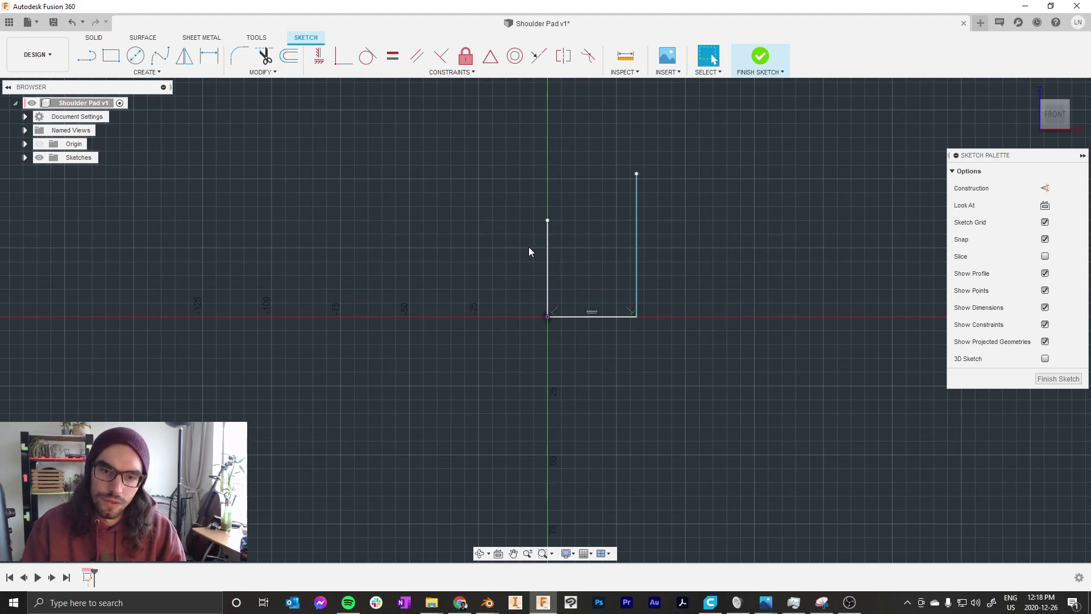
# Step: Enable all object types in the selection filters and convert the vertical line at the origin to construction geometry
pyautogui.scroll(-2, 528, 250)
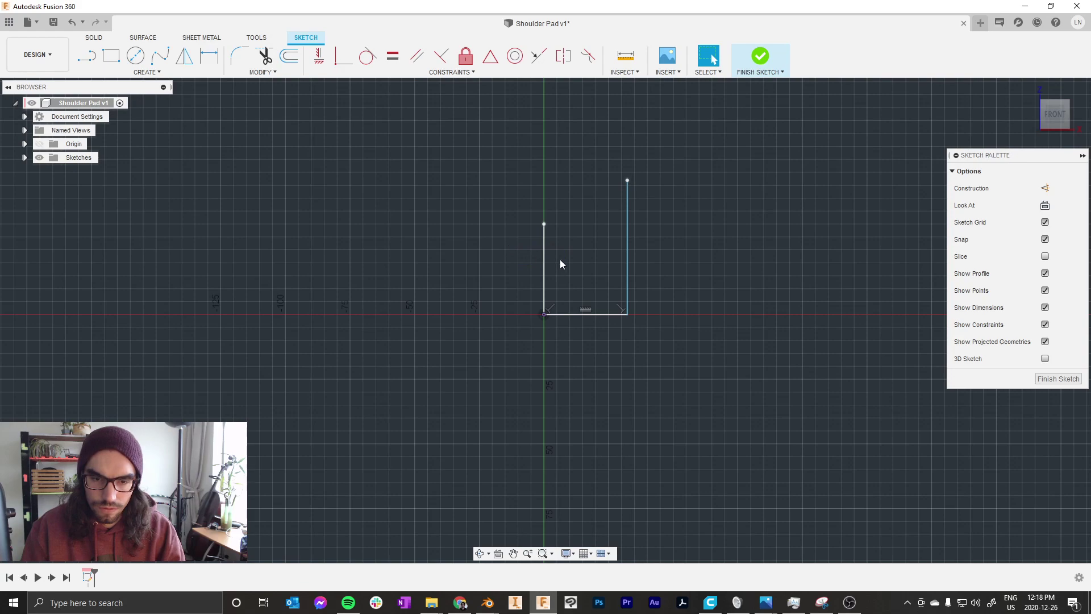
pyautogui.moveTo(582, 267); pyautogui.dragTo(581, 355)
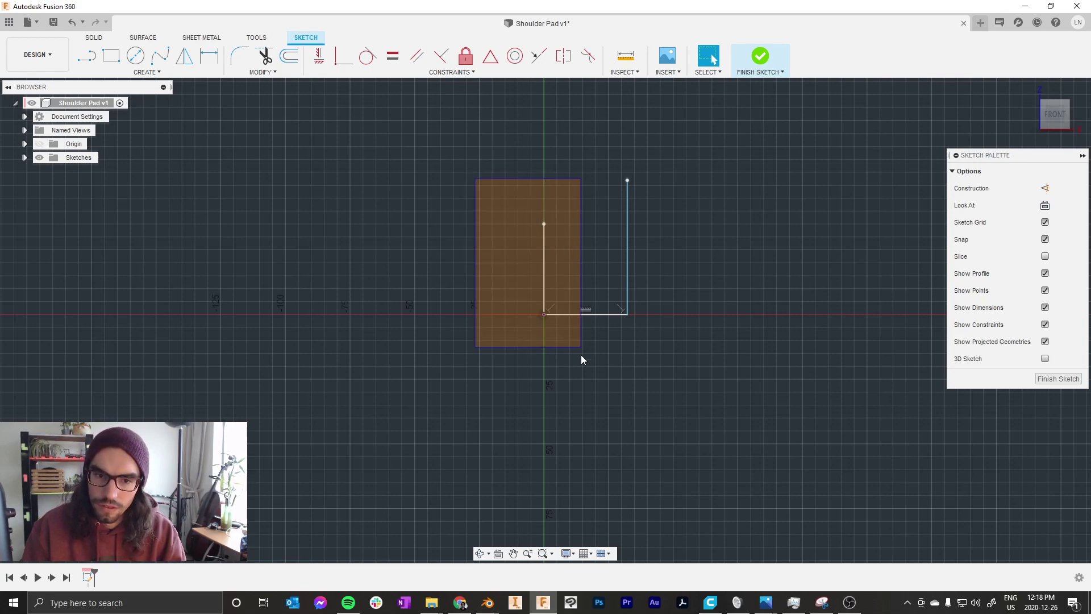
pyautogui.click(721, 73)
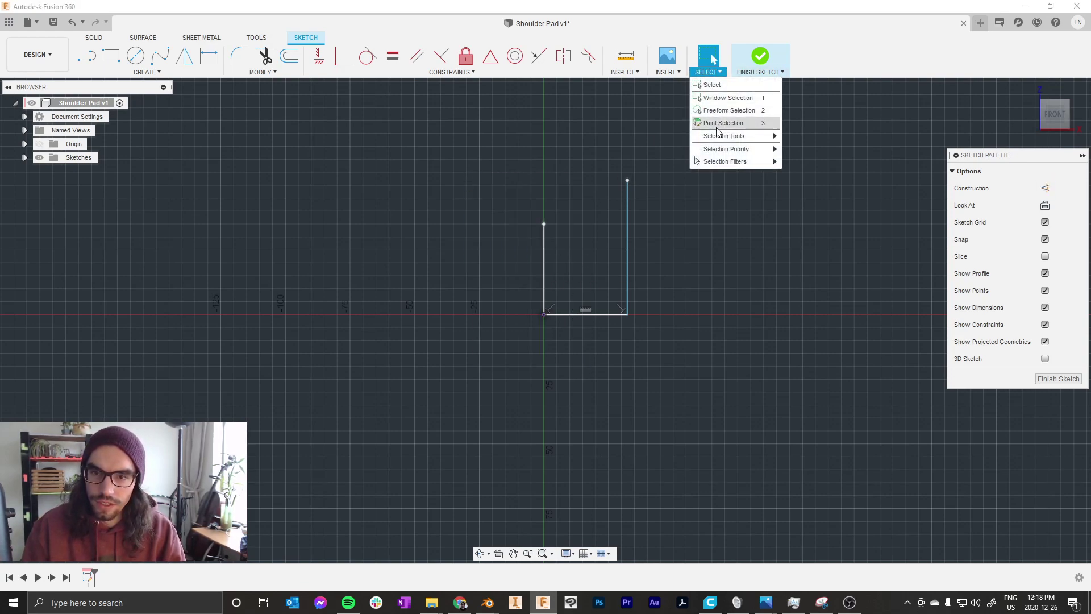
pyautogui.moveTo(763, 163)
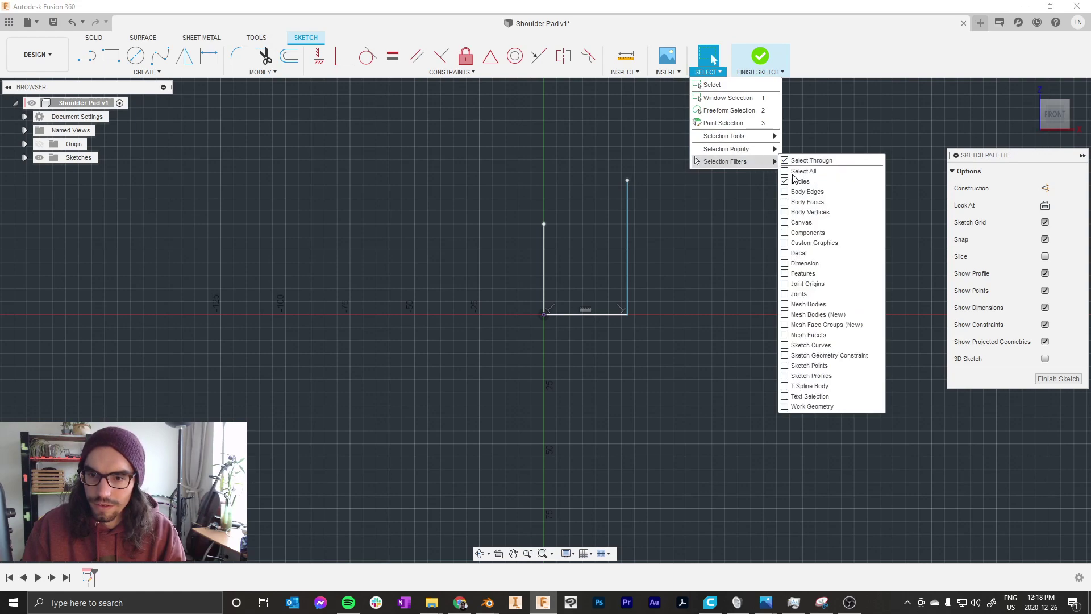
pyautogui.click(756, 211)
pyautogui.moveTo(521, 198); pyautogui.dragTo(569, 337)
# Step: Mirror the horizontal base line and the outer vertical line about the construction centreline
pyautogui.moveTo(633, 349); pyautogui.dragTo(602, 293)
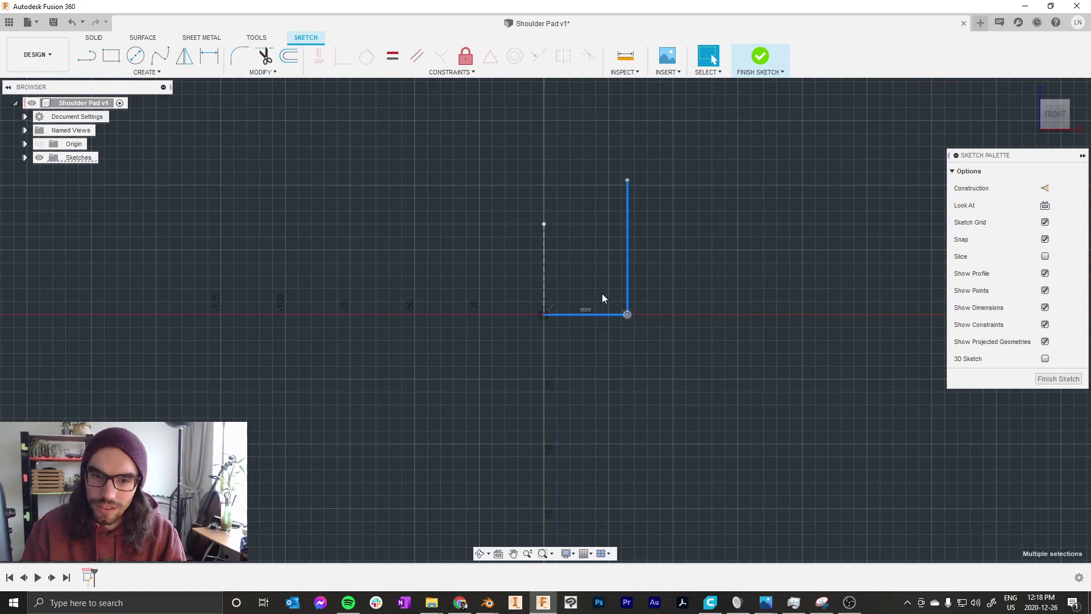
pyautogui.click(261, 73)
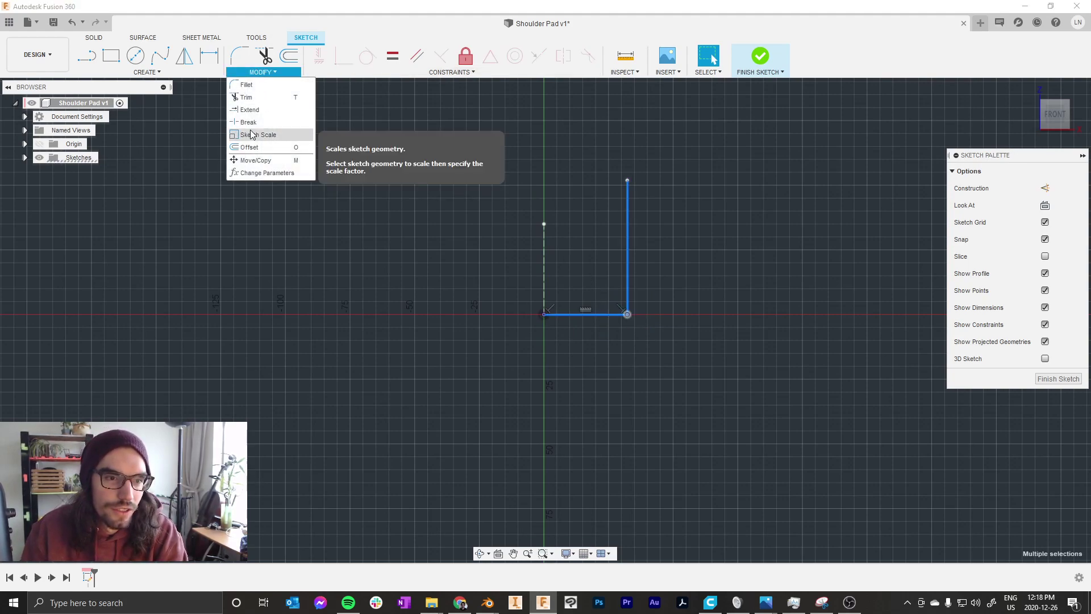
pyautogui.moveTo(188, 54)
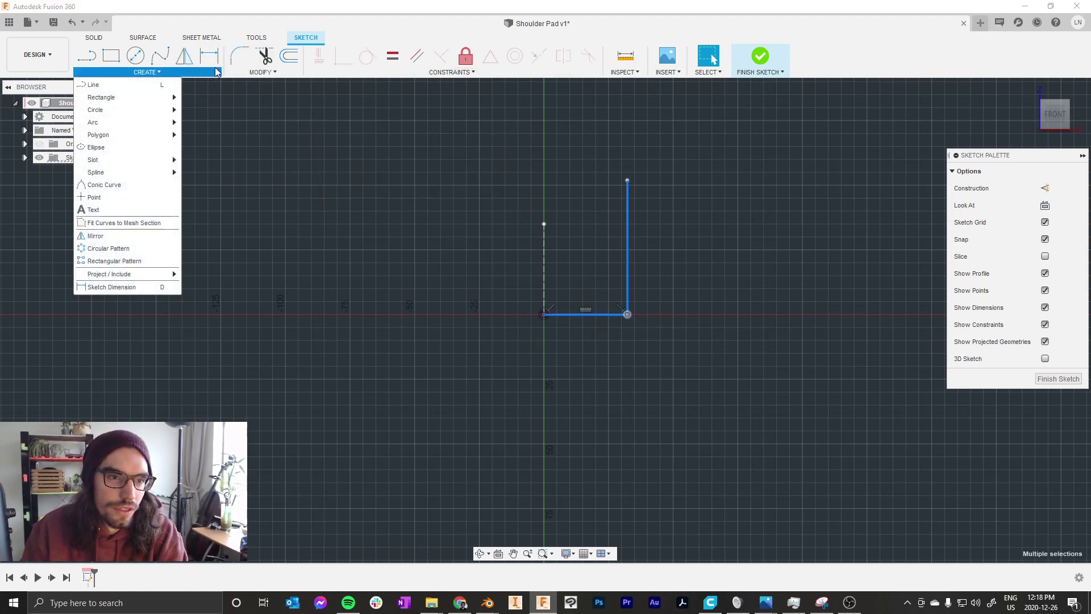
pyautogui.moveTo(262, 63)
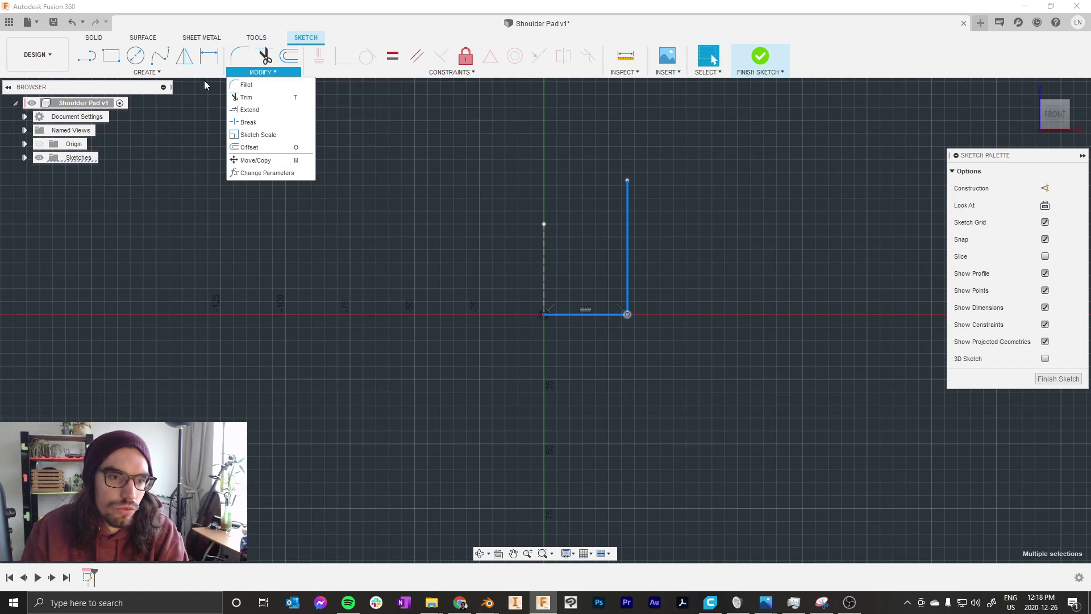
pyautogui.moveTo(147, 72)
pyautogui.click(96, 236)
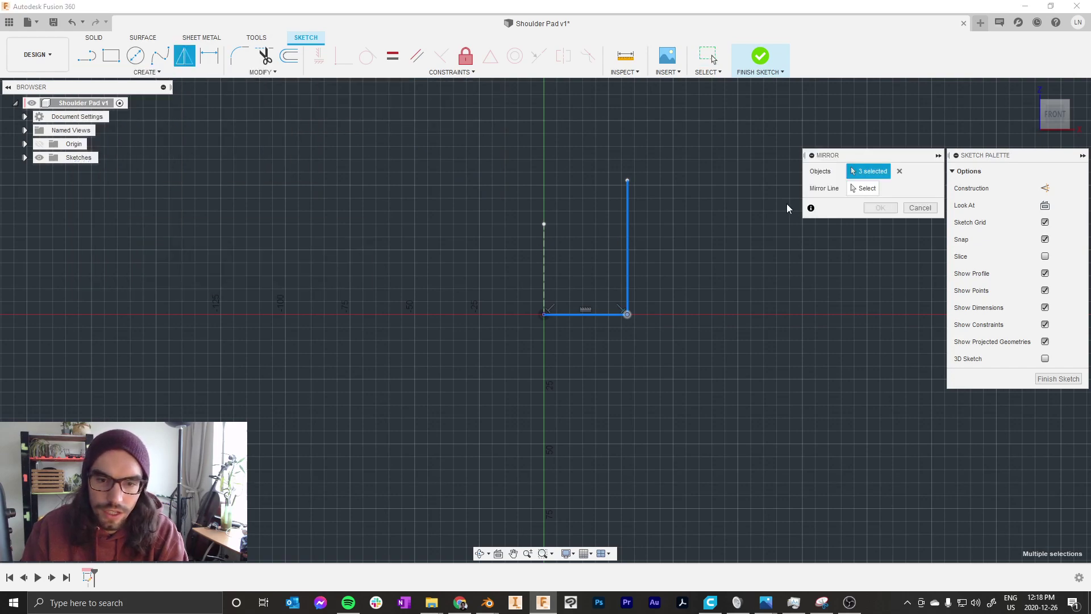
pyautogui.click(545, 264)
pyautogui.click(876, 208)
# Step: Close the profile with a semicircular 3-point arc joining the upper ends of the two vertical lines, tangent to them
pyautogui.scroll(-1, 644, 243)
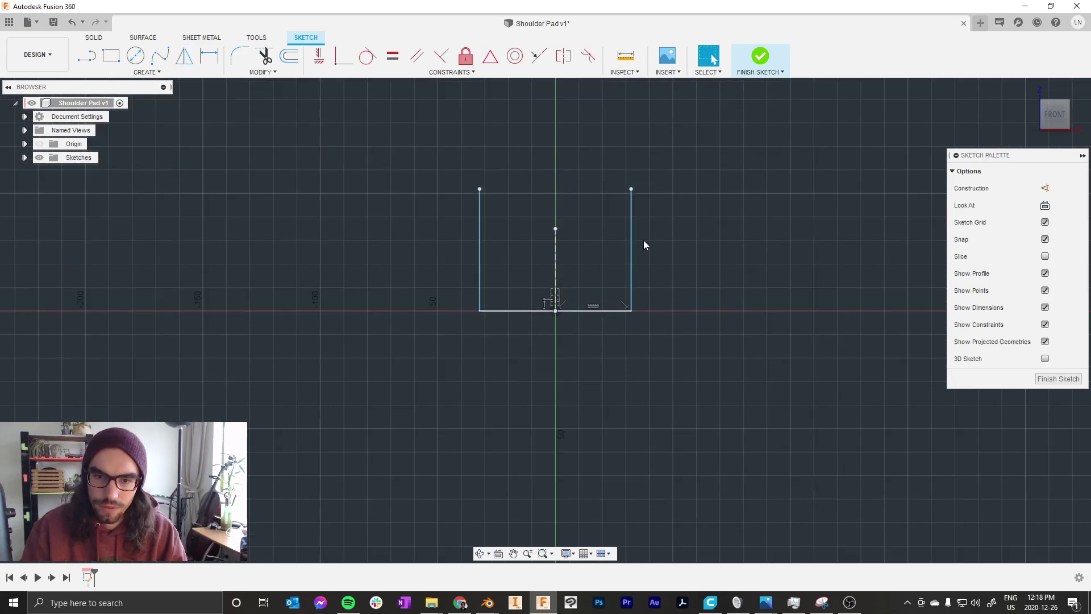
pyautogui.scroll(-2, 634, 227)
pyautogui.scroll(3, 614, 210)
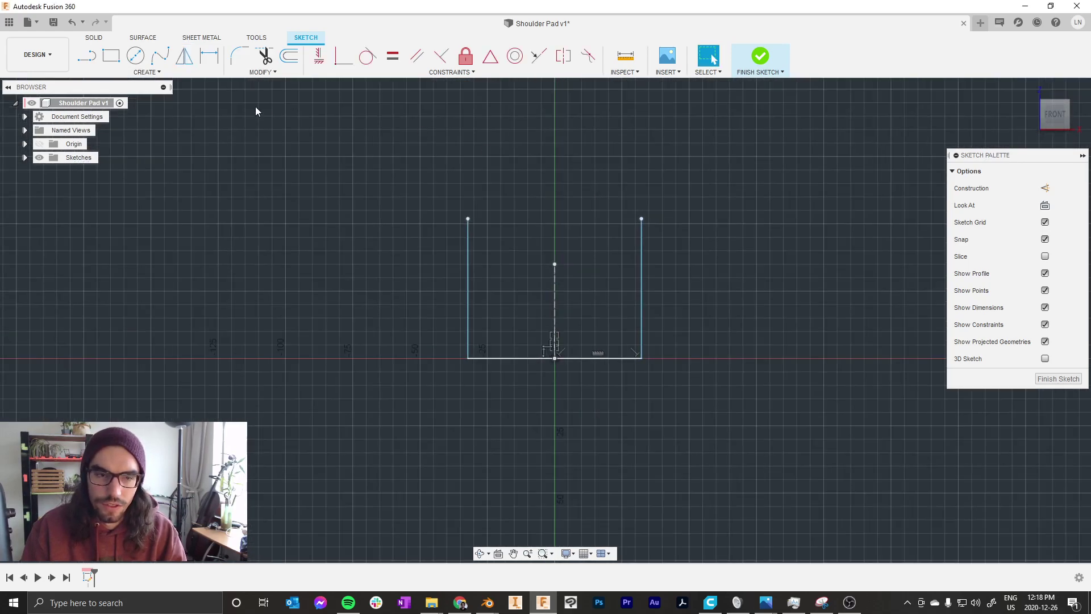
pyautogui.click(155, 74)
pyautogui.moveTo(114, 123)
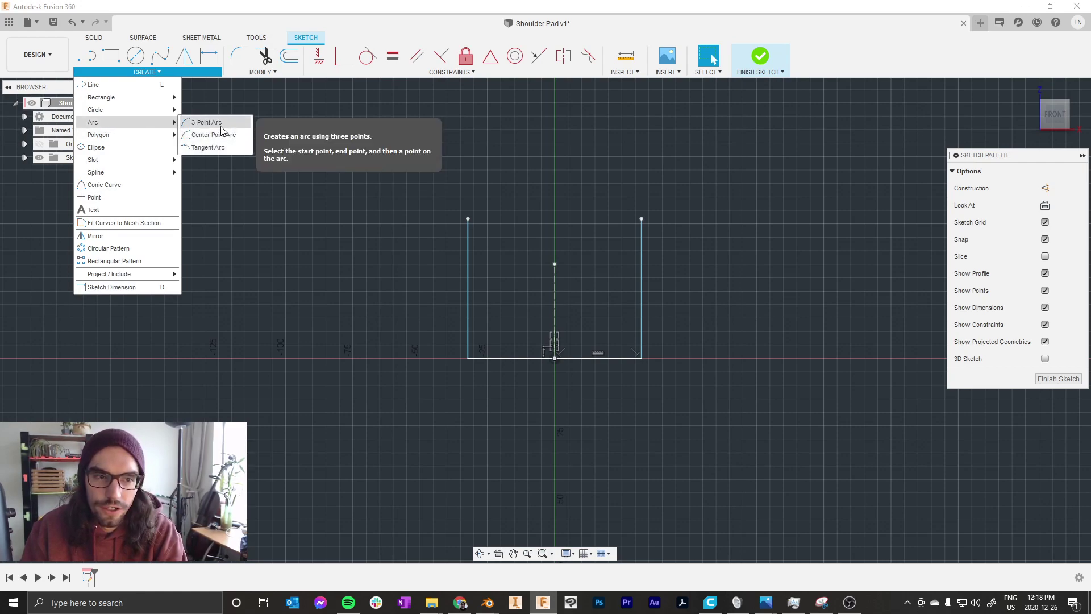
pyautogui.click(214, 122)
pyautogui.click(468, 218)
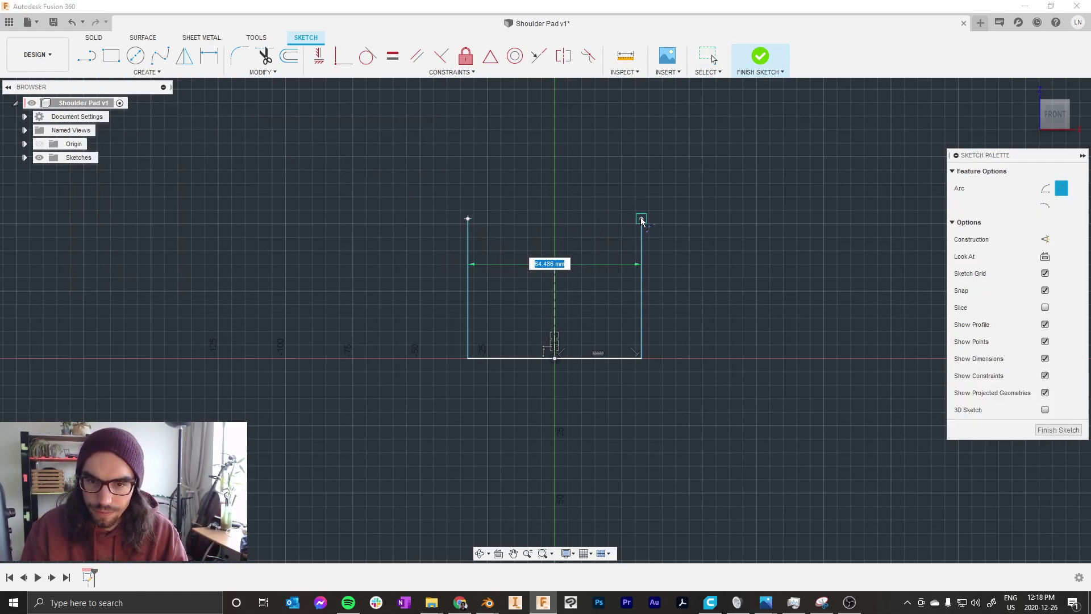
pyautogui.click(642, 218)
pyautogui.click(586, 145)
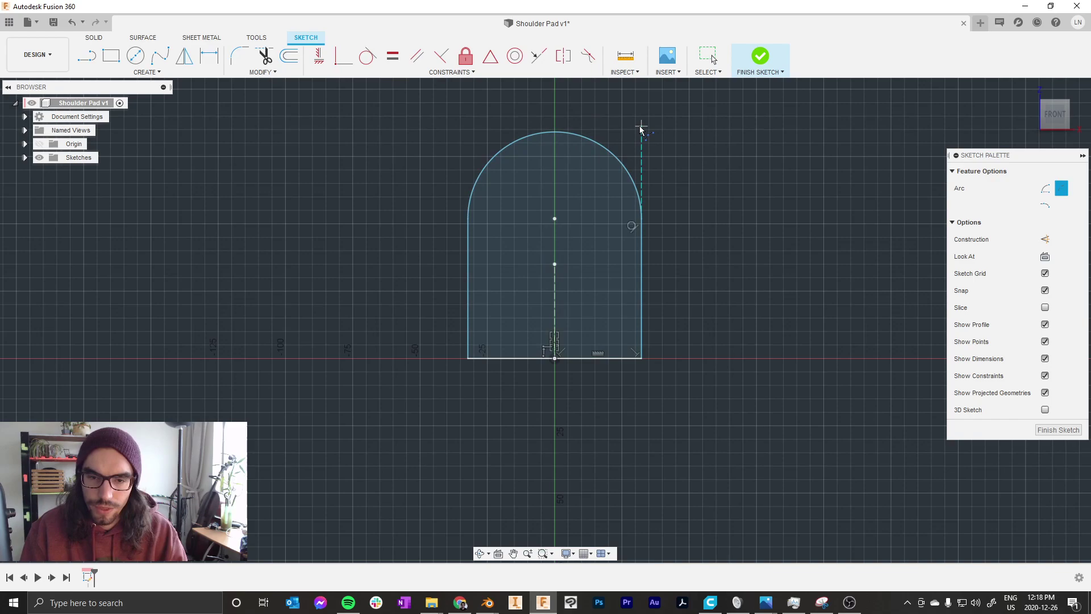
pyautogui.press('Escape')
# Step: Dimension the distance between the two outer vertical lines and set it to 60 mm
pyautogui.scroll(-3, 568, 199)
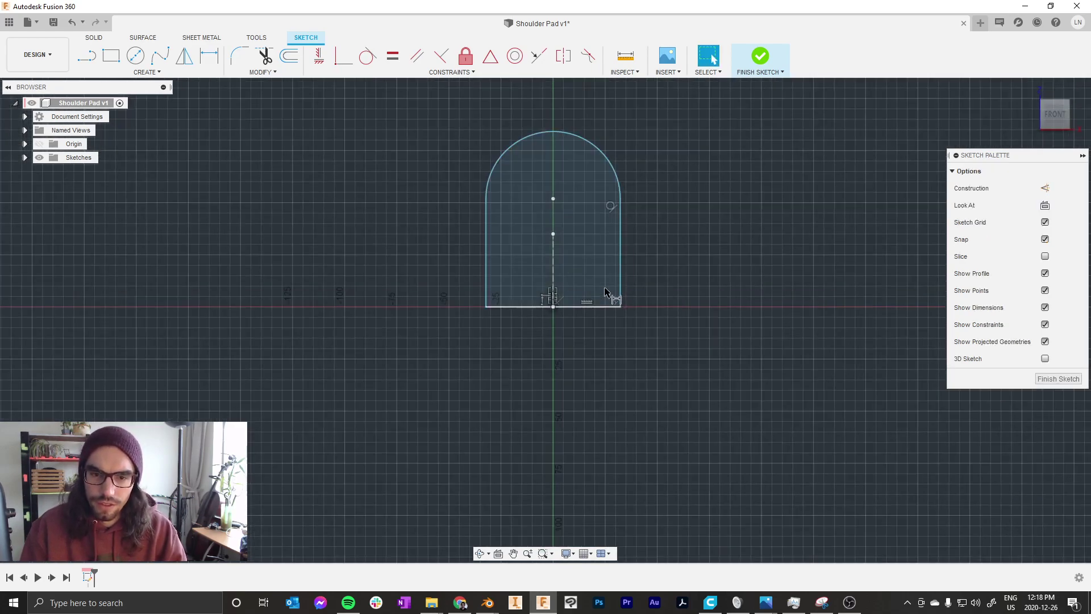
pyautogui.press('d')
pyautogui.click(620, 278)
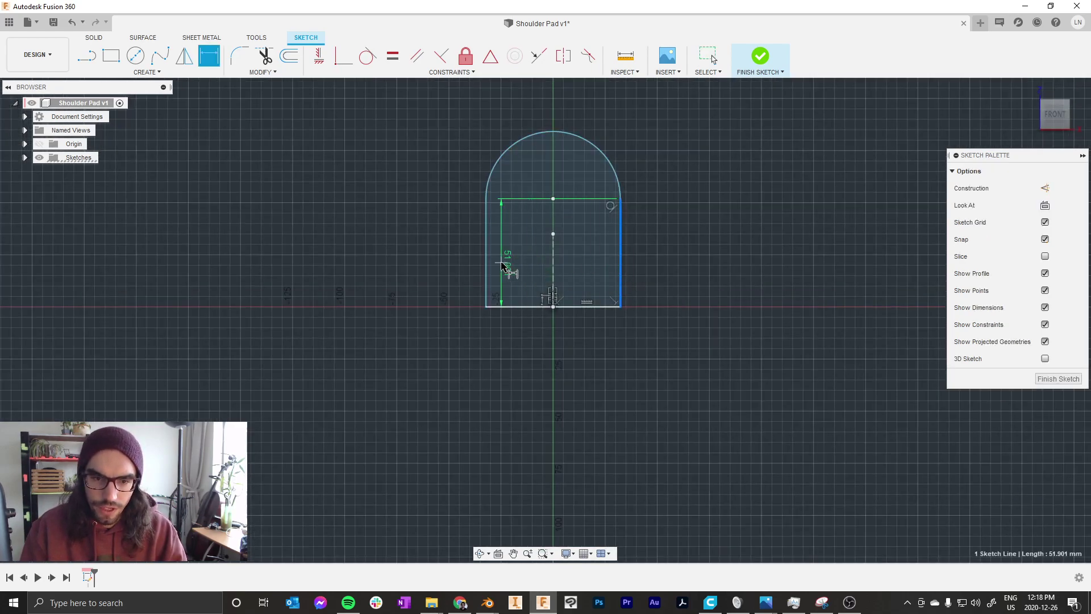
pyautogui.click(487, 287)
pyautogui.click(544, 366)
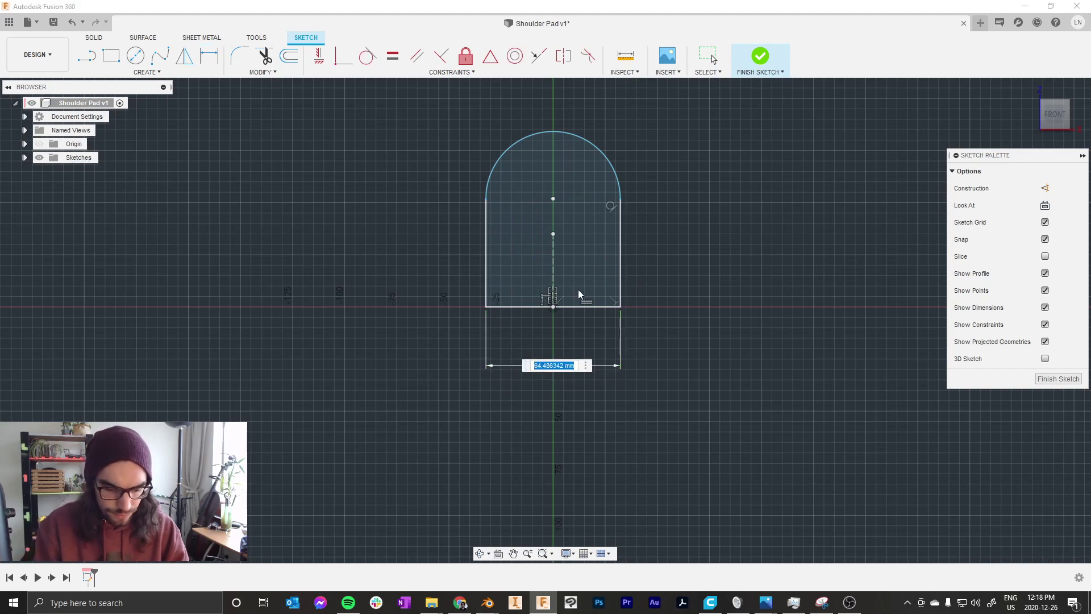
pyautogui.write('60')
pyautogui.press('Return')
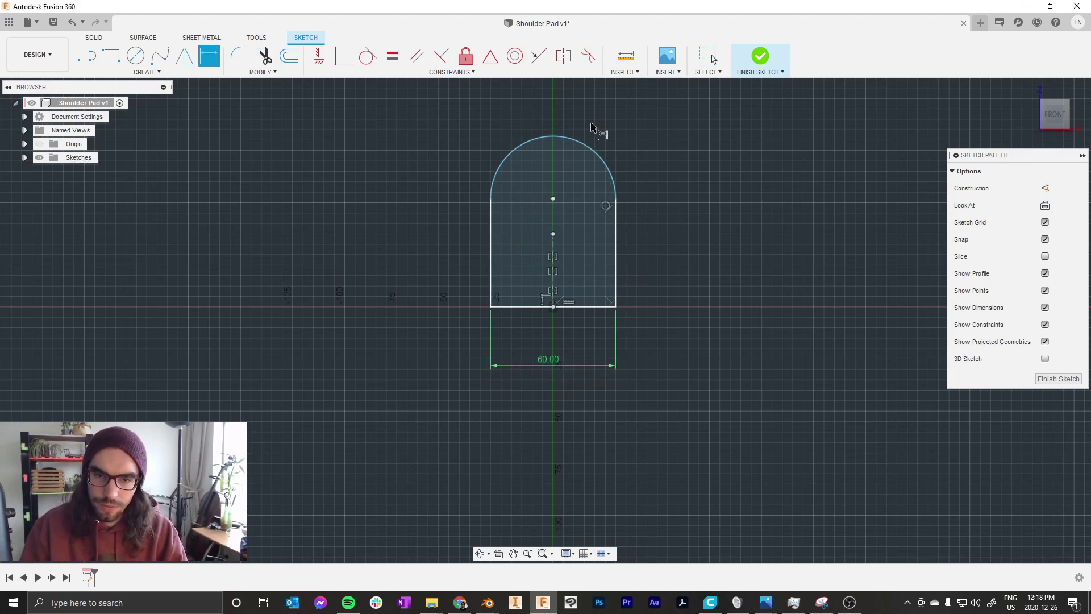
# Step: Dimension the overall height from the base line to the arc's tangent, using Pick Circle/Arc Tangent, and set it to 75 mm
pyautogui.scroll(2, 599, 267)
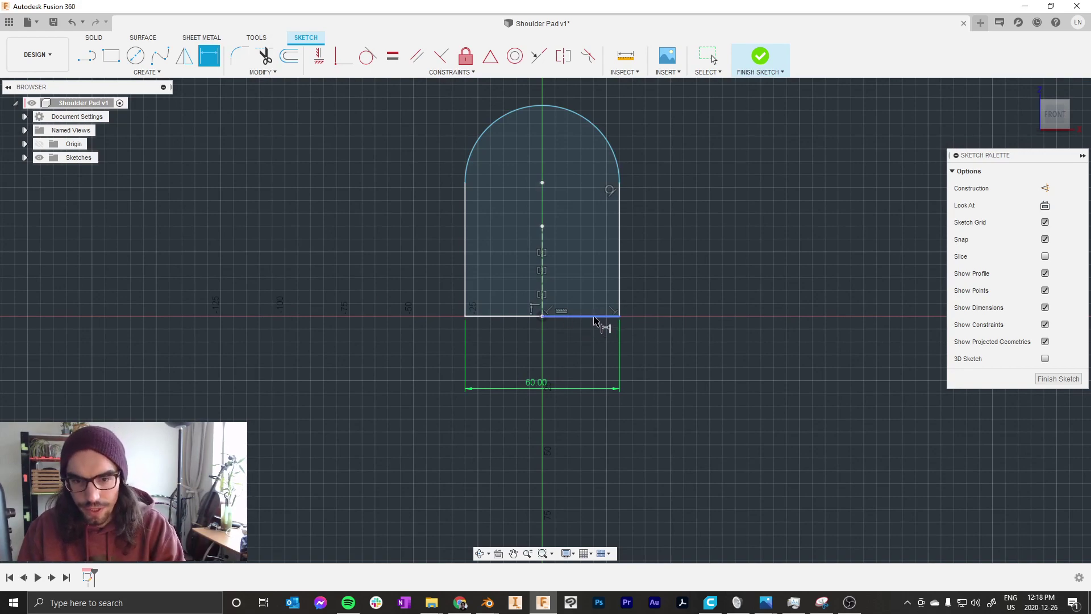
pyautogui.click(593, 316)
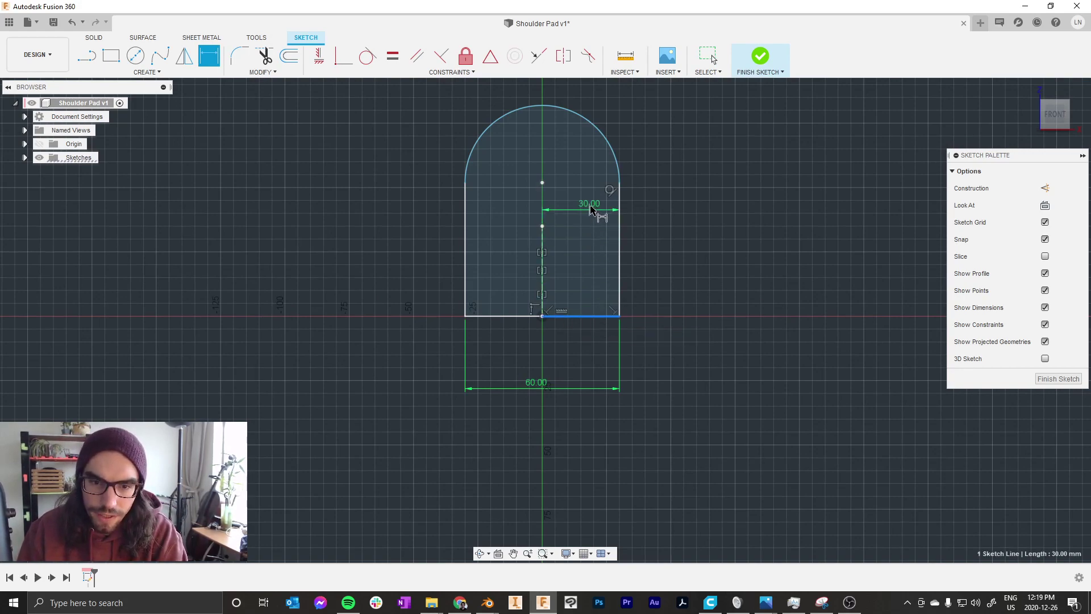
pyautogui.rightClick(584, 165)
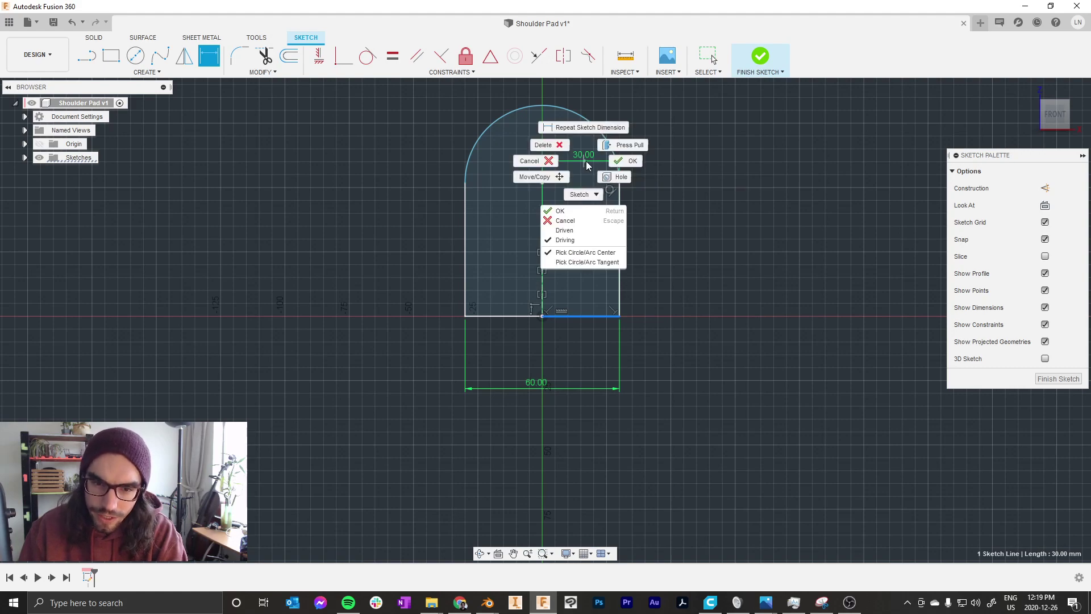
pyautogui.click(563, 263)
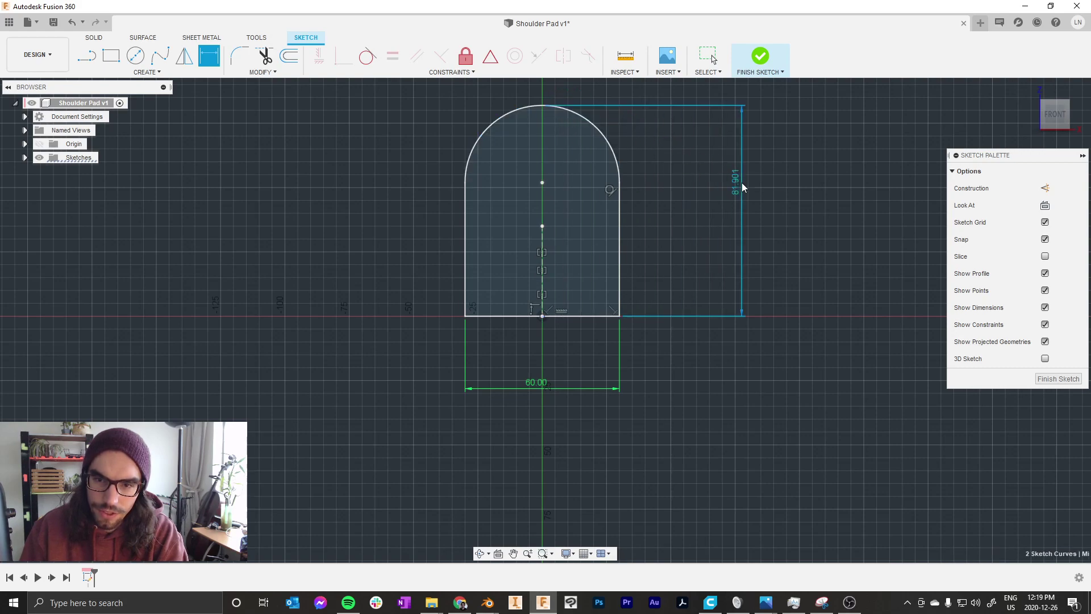
pyautogui.click(742, 184)
pyautogui.write('7')
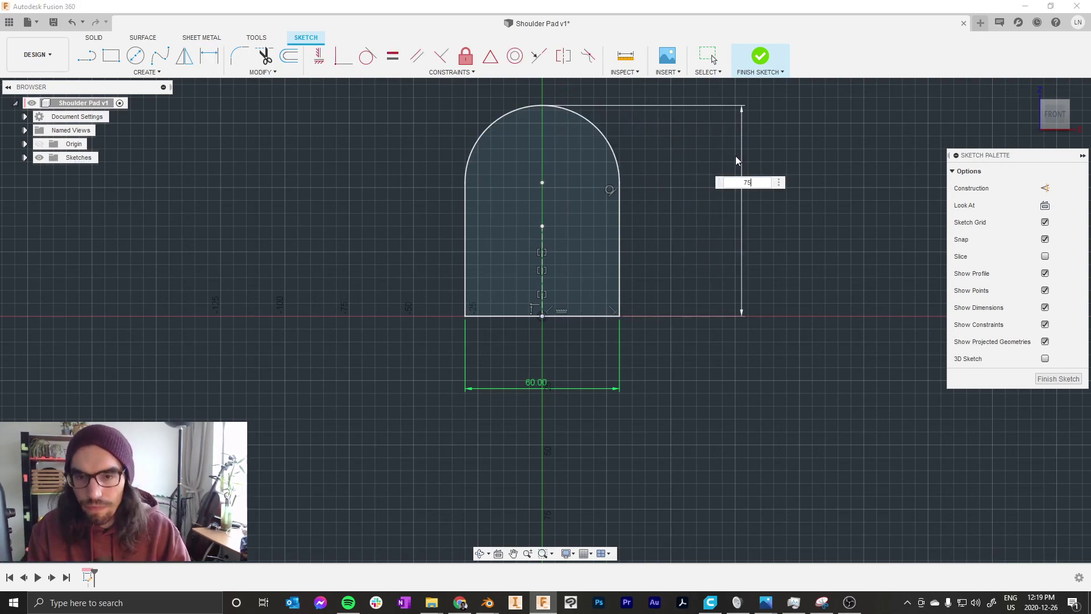
pyautogui.write('5')
pyautogui.press('Return')
# Step: Extrude the closed arched profile into a solid upright plate as a new body
pyautogui.scroll(-2, 554, 398)
pyautogui.keyDown('shift'); pyautogui.moveTo(603, 267); pyautogui.dragTo(560, 264, button='middle'); pyautogui.keyUp('shift')
pyautogui.press('e')
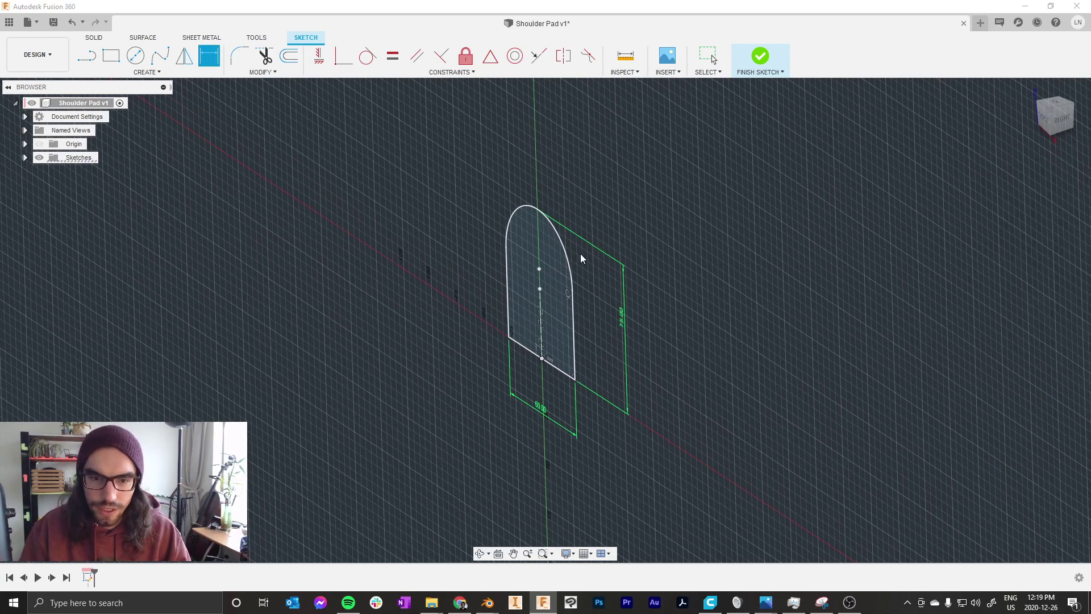
pyautogui.moveTo(553, 285); pyautogui.dragTo(558, 280)
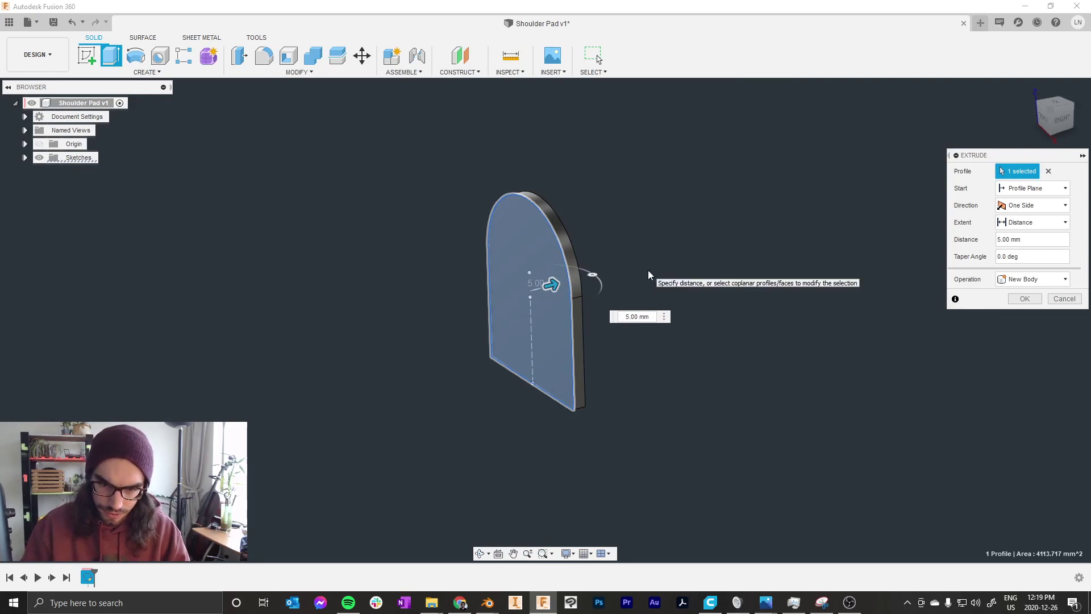
pyautogui.press('Return')
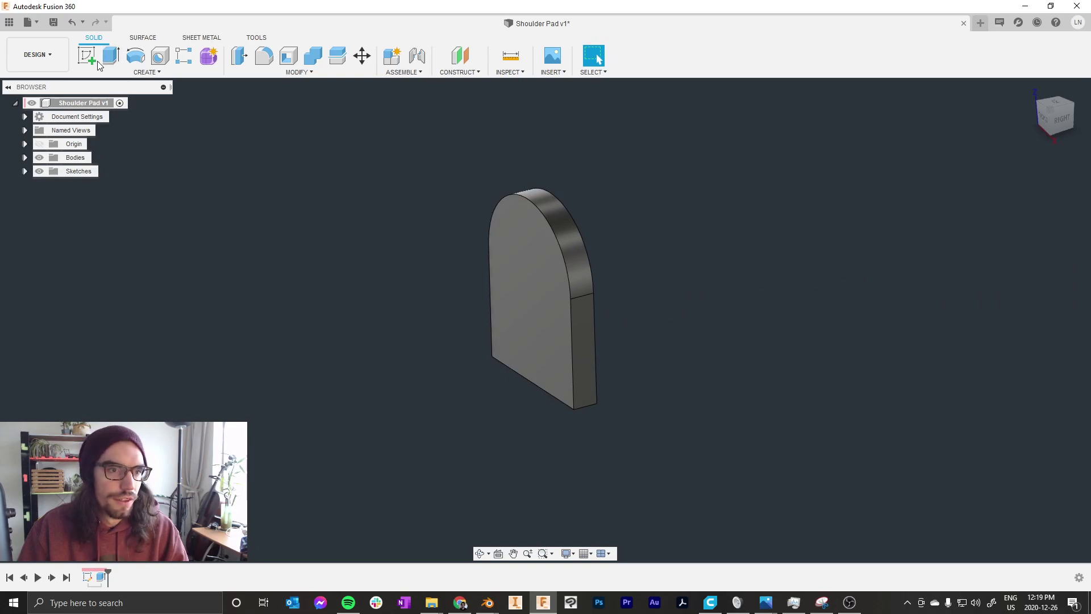
# Step: Start a sketch on the horizontal origin plane and project the two bottom corner points of the plate's front face
pyautogui.click(83, 56)
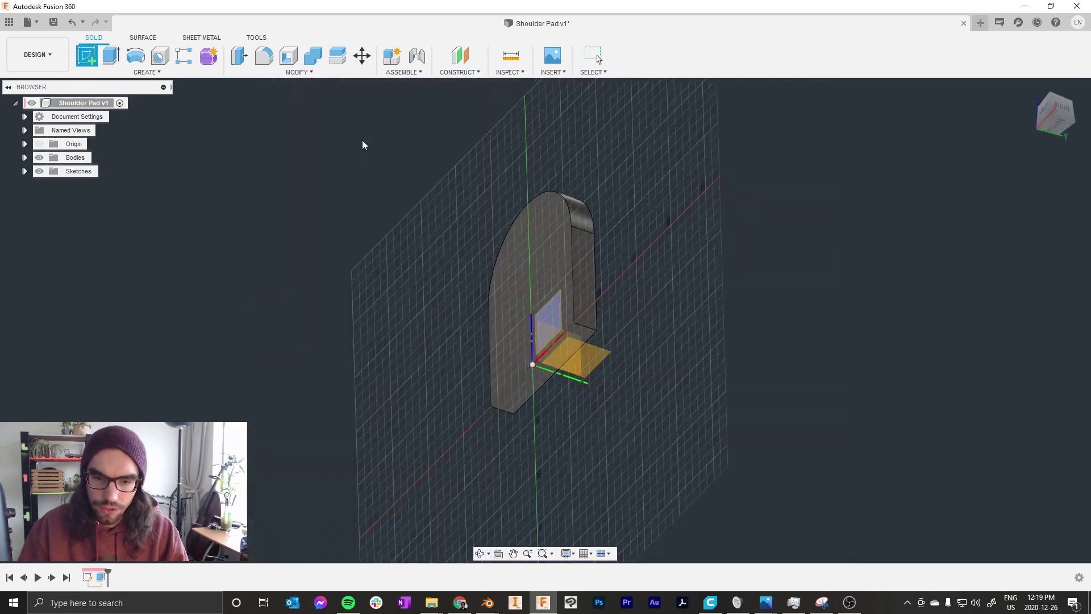
pyautogui.click(599, 359)
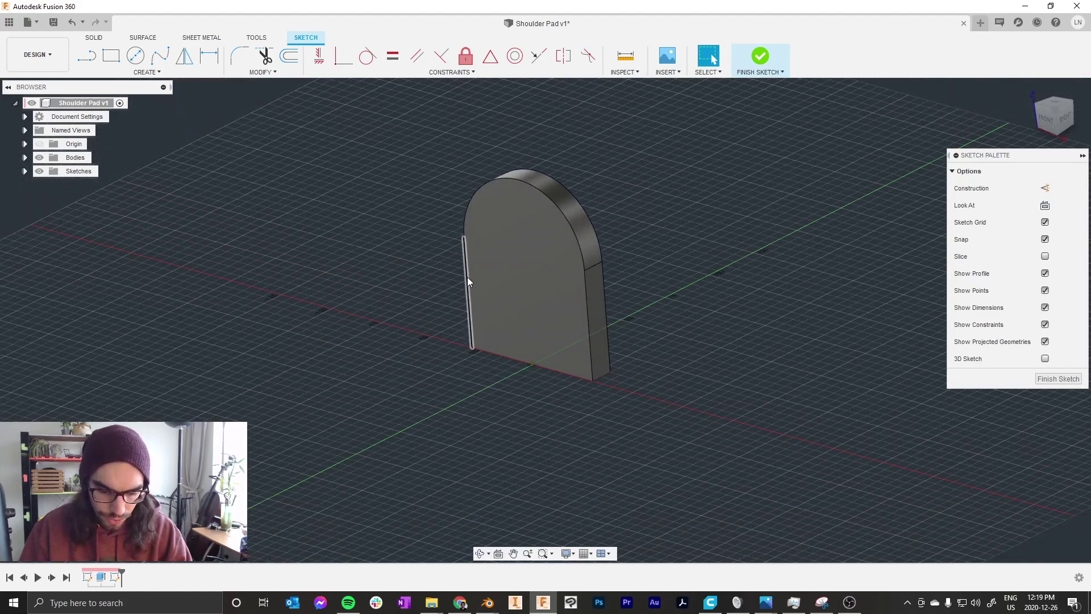
pyautogui.press('p')
pyautogui.scroll(2, 463, 355)
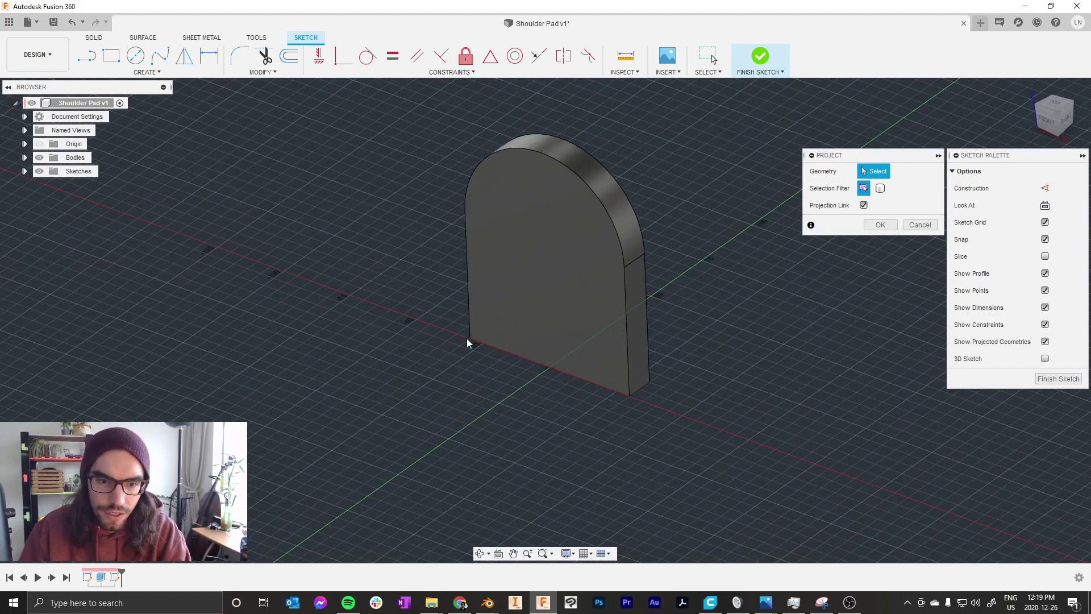
pyautogui.rightClick(629, 397)
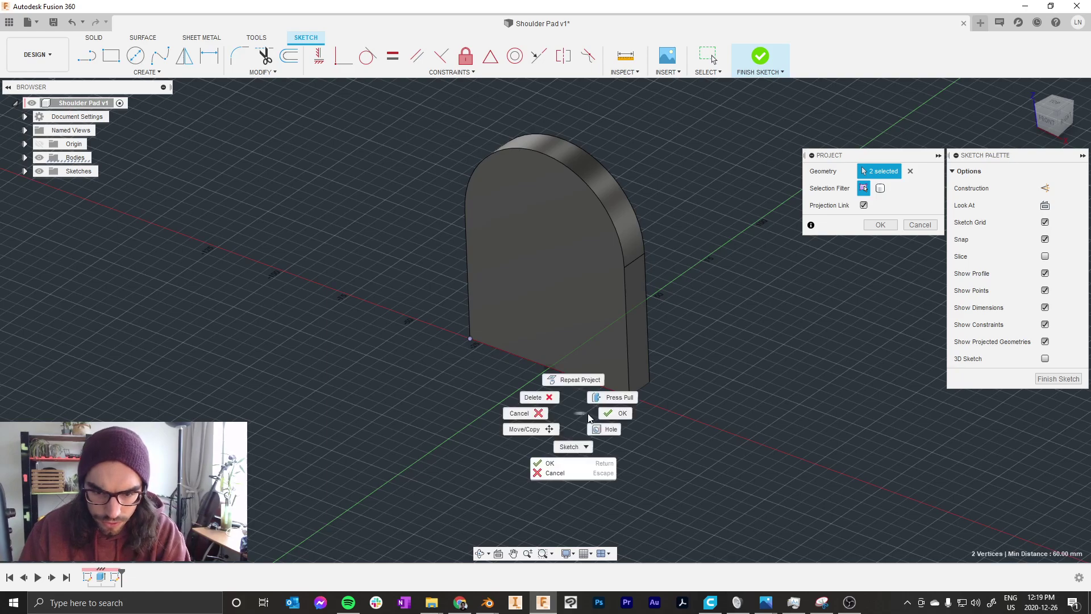
pyautogui.click(609, 415)
pyautogui.scroll(-1, 545, 302)
pyautogui.scroll(1, 505, 351)
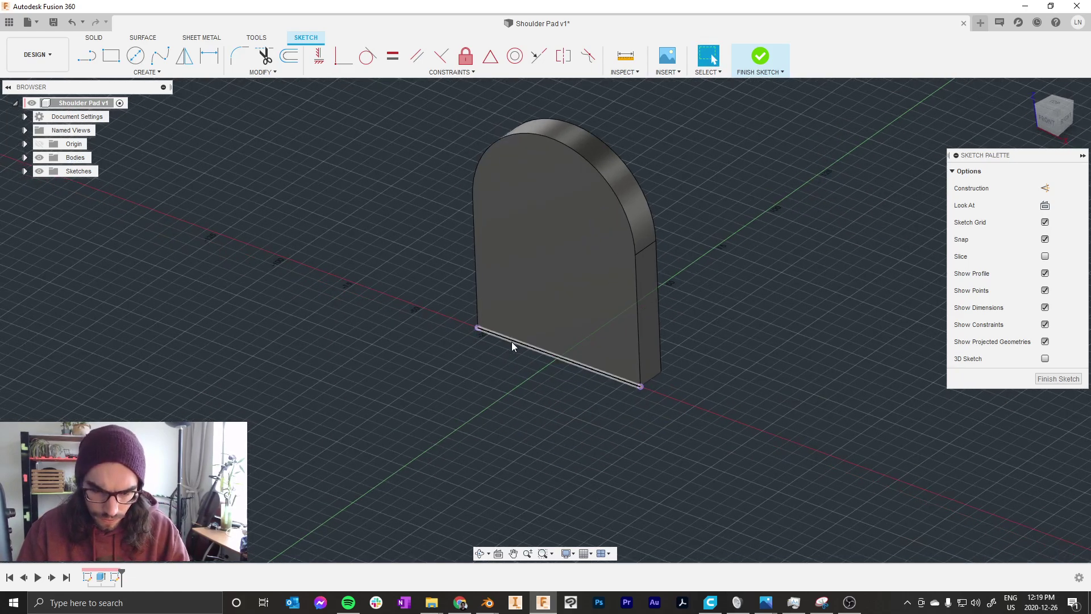
# Step: Draw two short parallel lines extending forward from the projected corner points, perpendicular to the plate's front face
pyautogui.press('l')
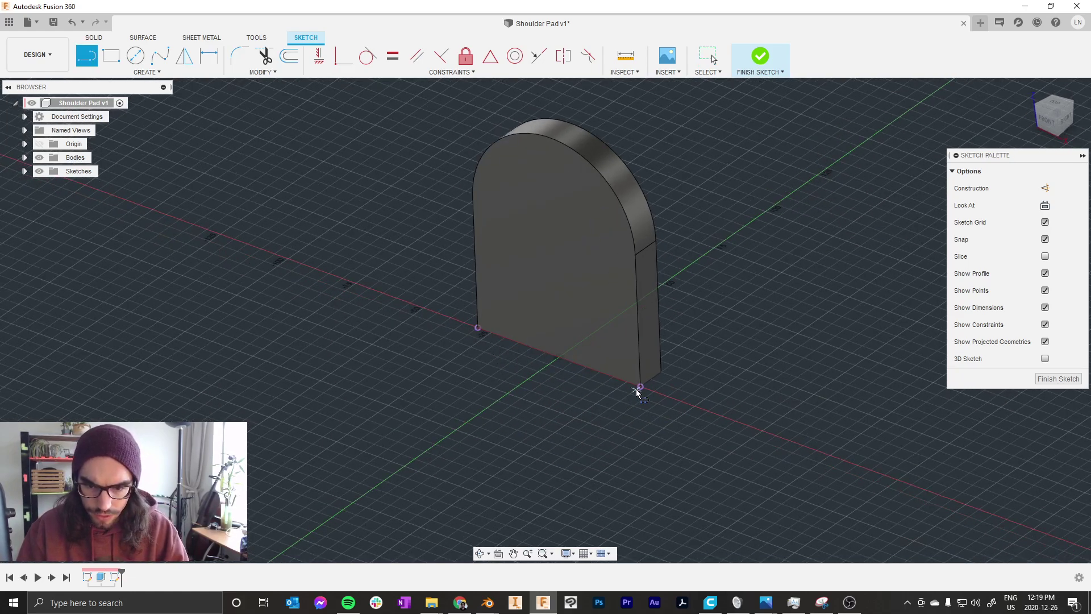
pyautogui.click(640, 387)
pyautogui.click(592, 421)
pyautogui.press('Escape')
pyautogui.press('l')
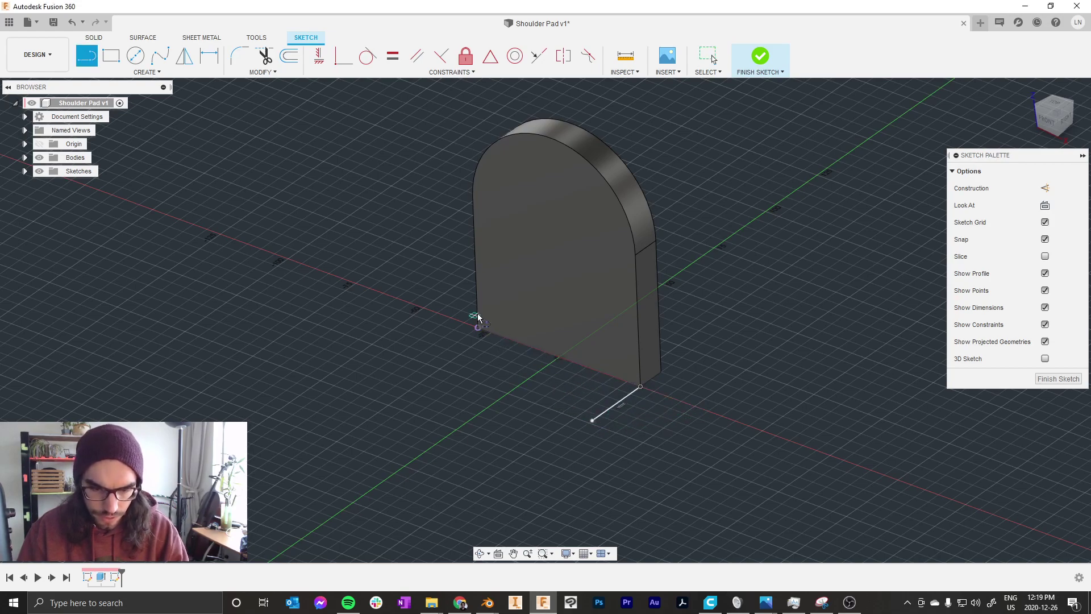
pyautogui.click(478, 328)
pyautogui.click(436, 357)
pyautogui.press('Escape')
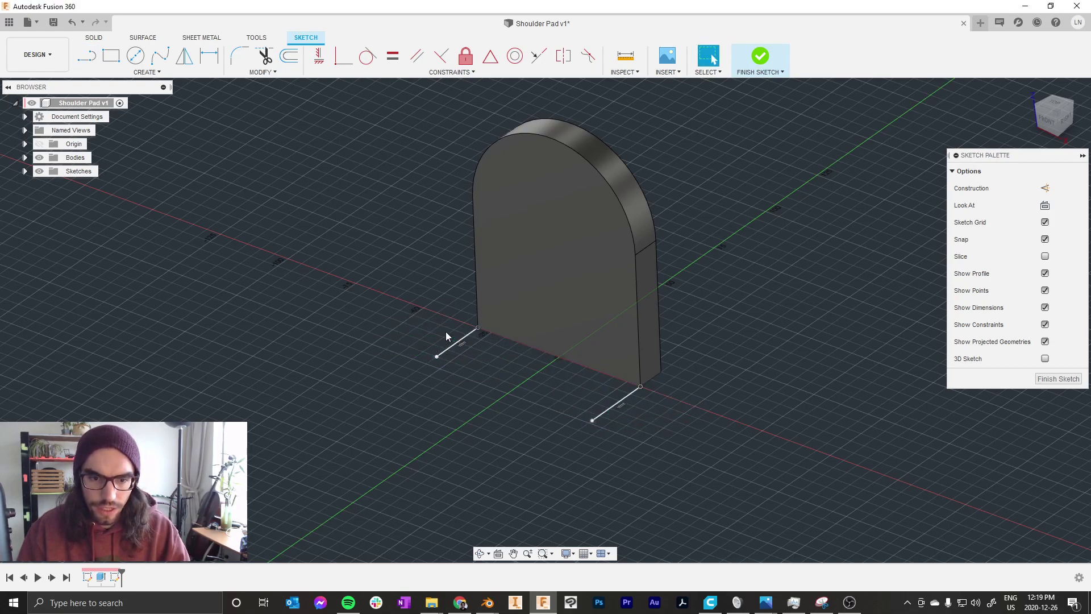
# Step: Constrain the two forward lines to equal length and stretch them to roughly twice their drawn length
pyautogui.click(394, 57)
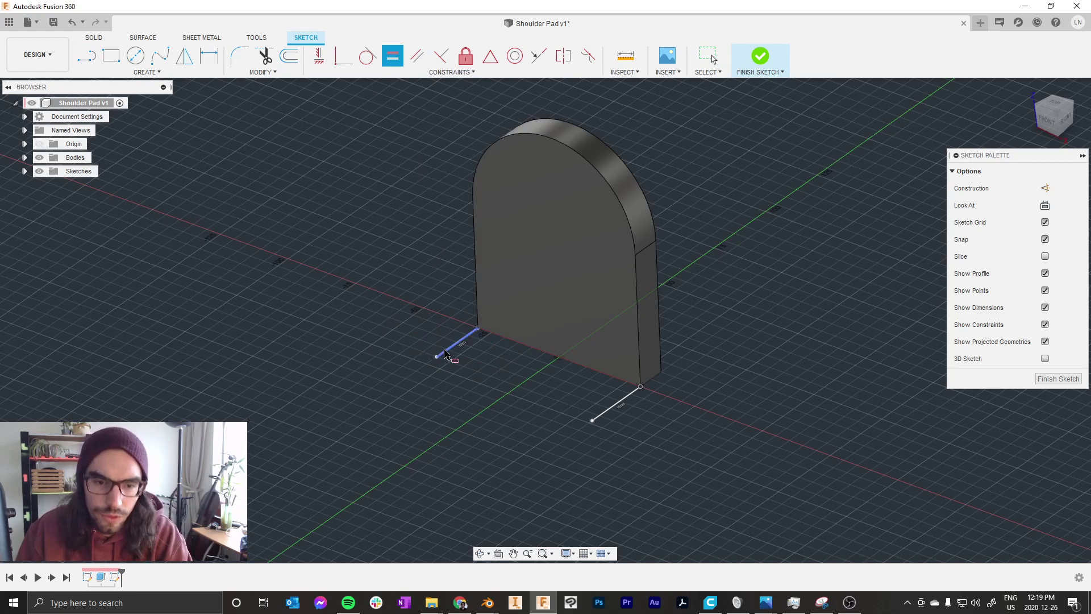
pyautogui.click(607, 409)
pyautogui.rightClick(581, 389)
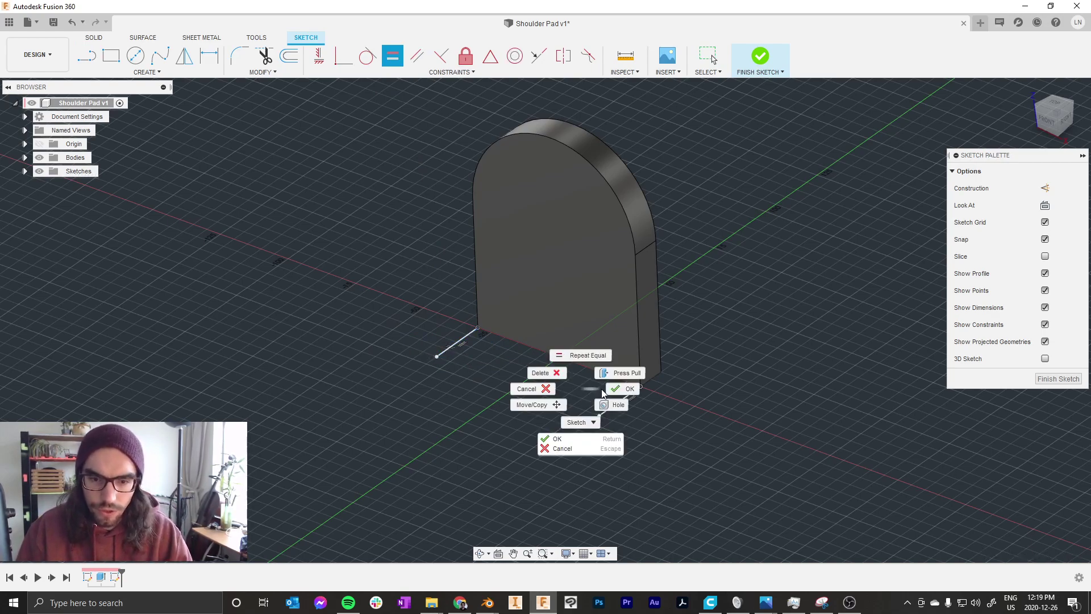
pyautogui.click(606, 389)
pyautogui.moveTo(598, 417); pyautogui.dragTo(547, 452)
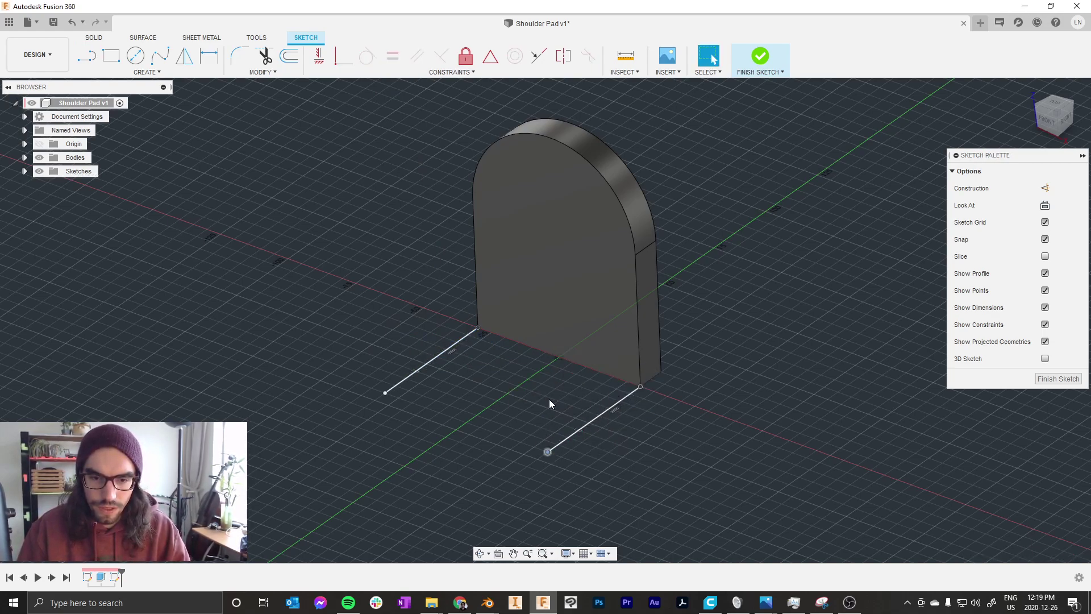
# Step: Join the free ends of the two forward lines with a 3-point arc bulging away from the plate, tangent to them
pyautogui.click(158, 72)
pyautogui.moveTo(108, 123)
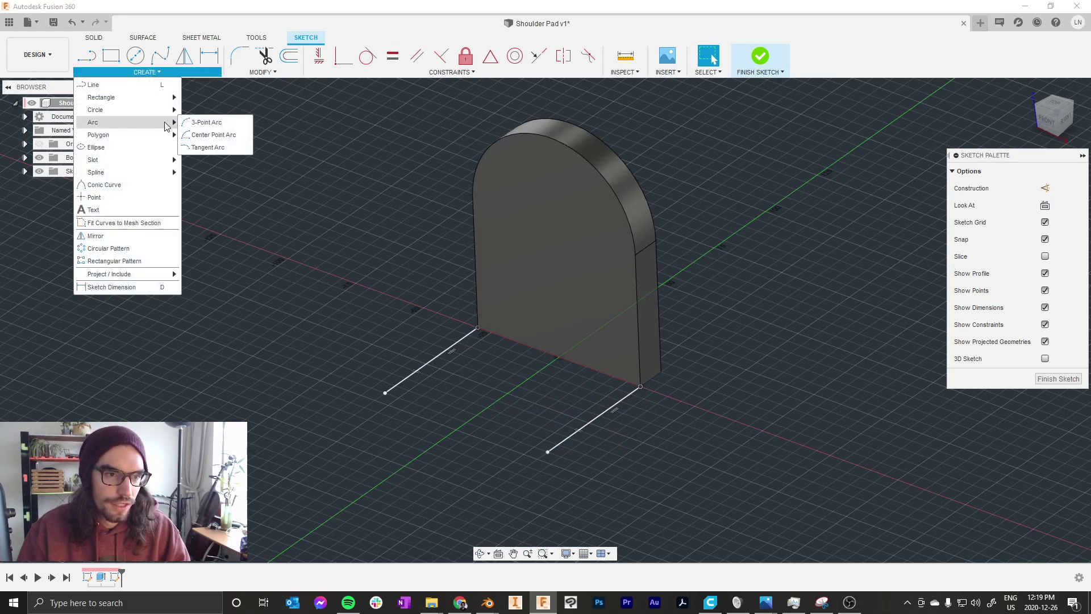
pyautogui.click(165, 121)
pyautogui.click(385, 392)
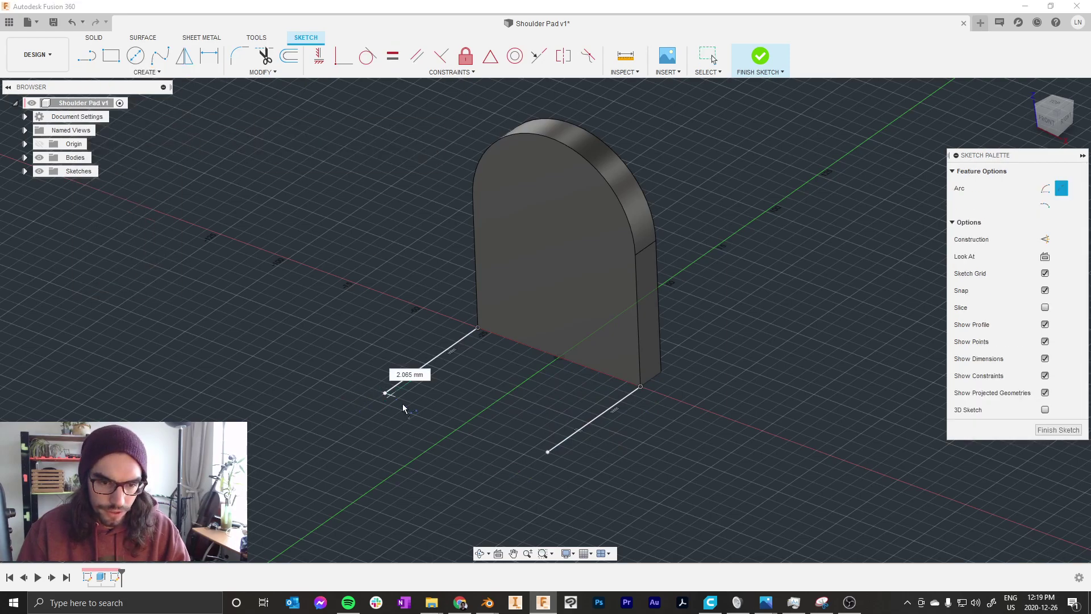
pyautogui.click(547, 453)
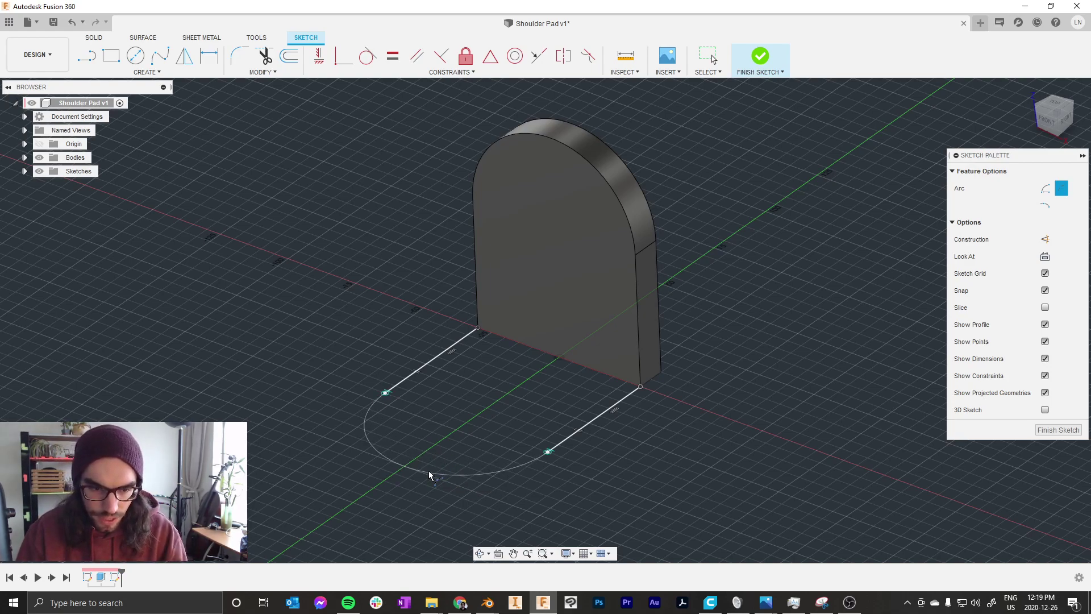
pyautogui.rightClick(469, 397)
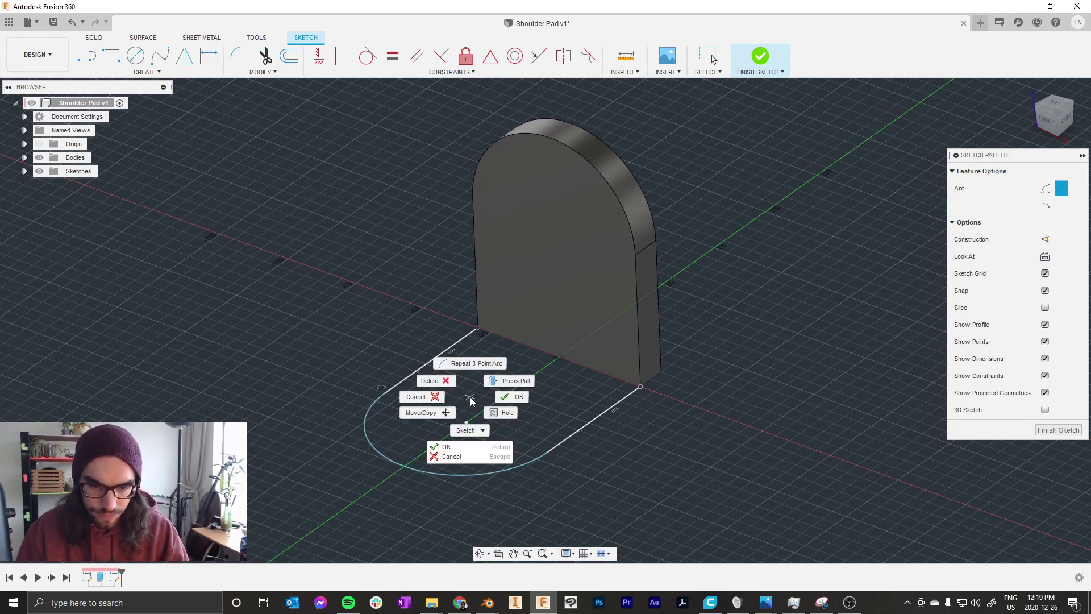
pyautogui.click(499, 398)
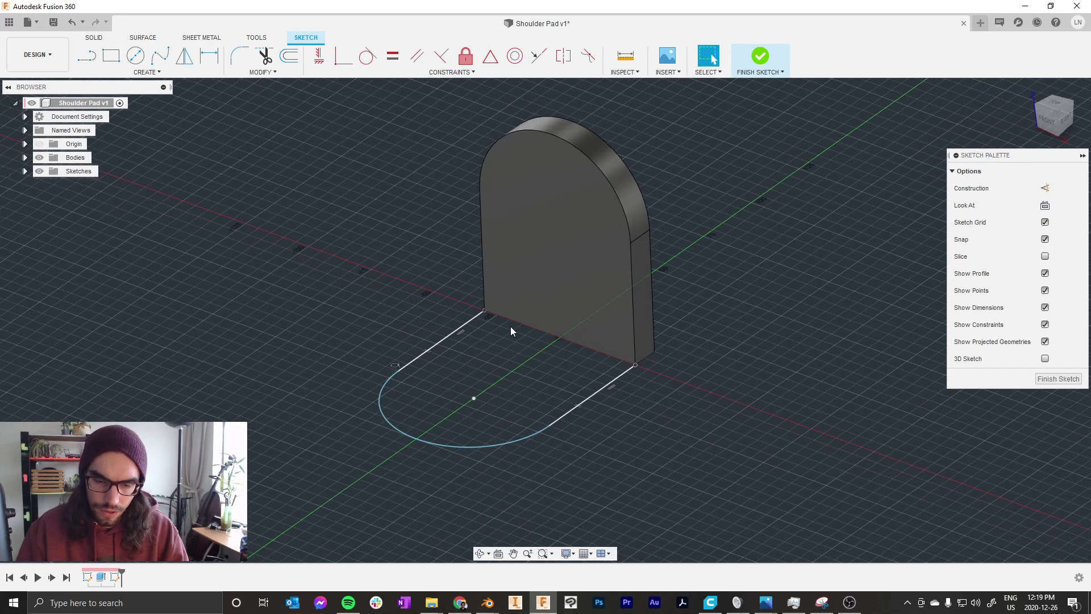
# Step: Close the horizontal profile with a straight line between the two projected corner points
pyautogui.press('l')
pyautogui.click(484, 311)
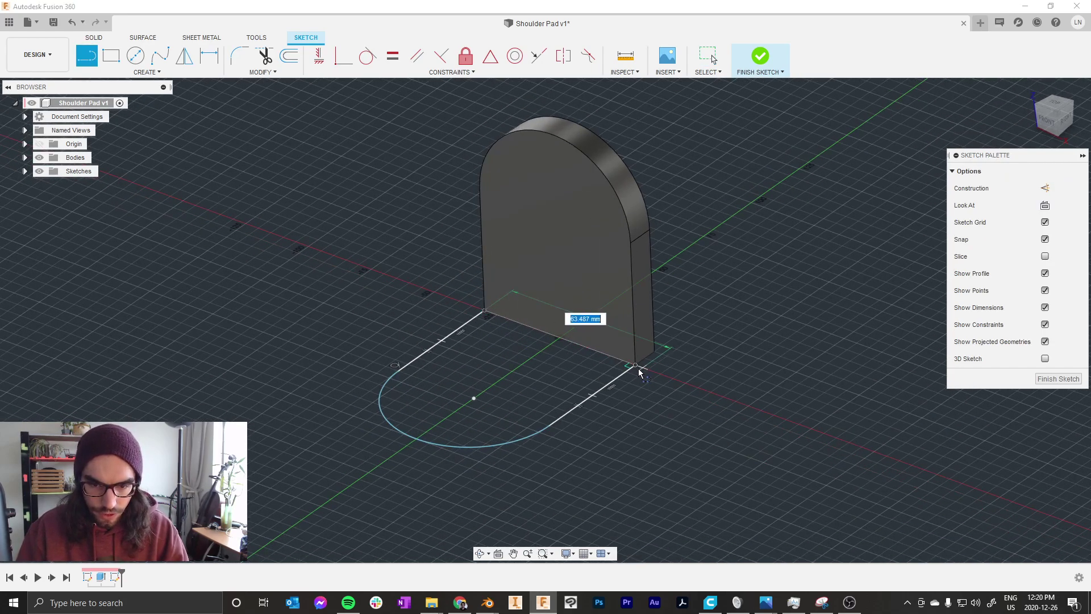
pyautogui.click(635, 365)
pyautogui.press('Escape')
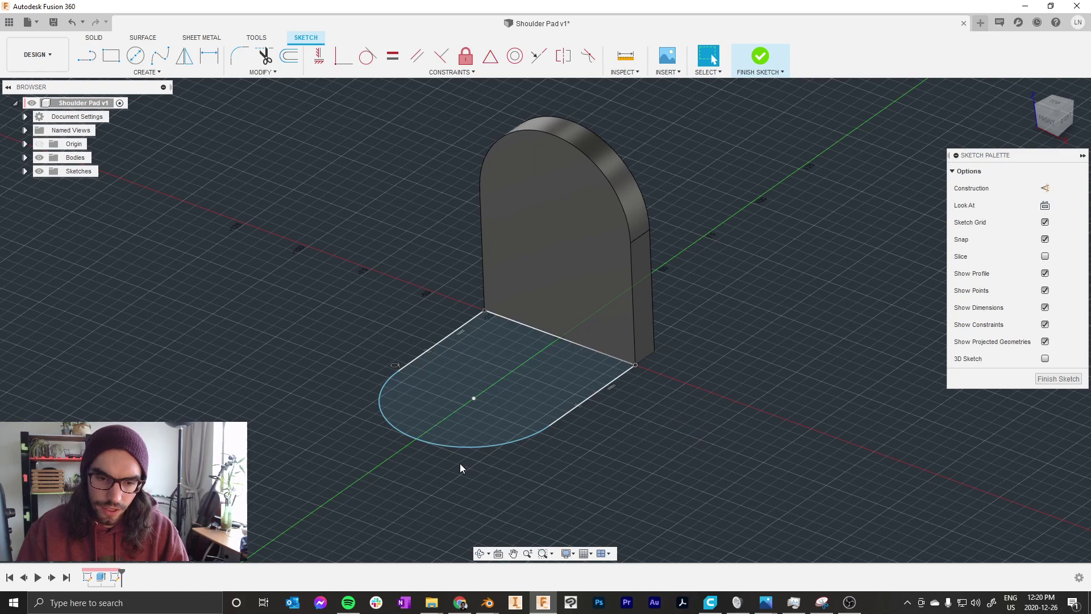
# Step: Dimension the profile's overall length from the closing line to the arc, using Pick Circle/Arc Tangent, and set it to 65 mm
pyautogui.press('d')
pyautogui.click(599, 355)
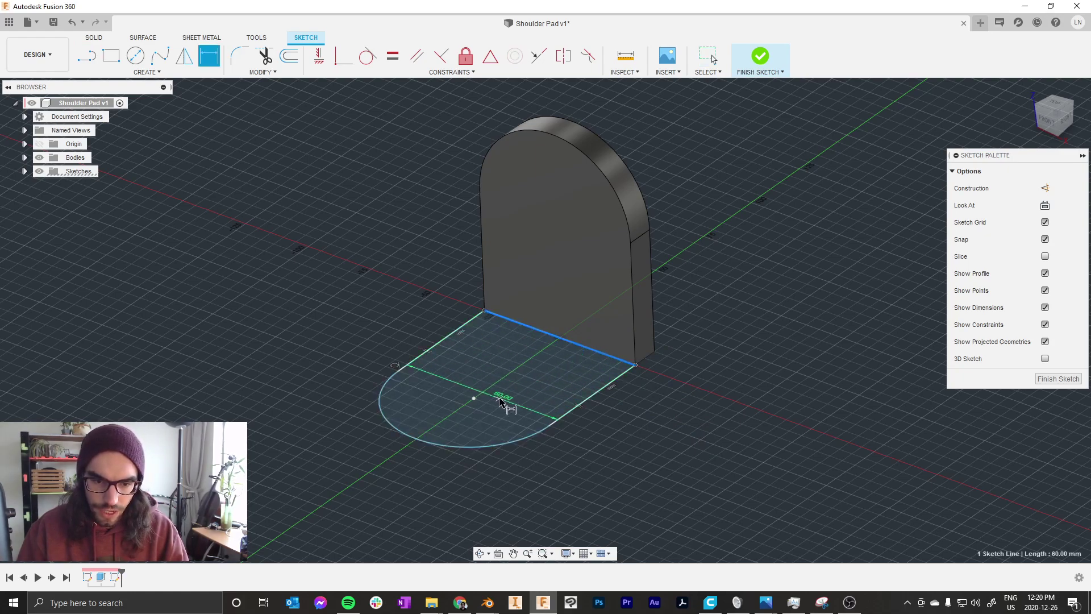
pyautogui.rightClick(488, 416)
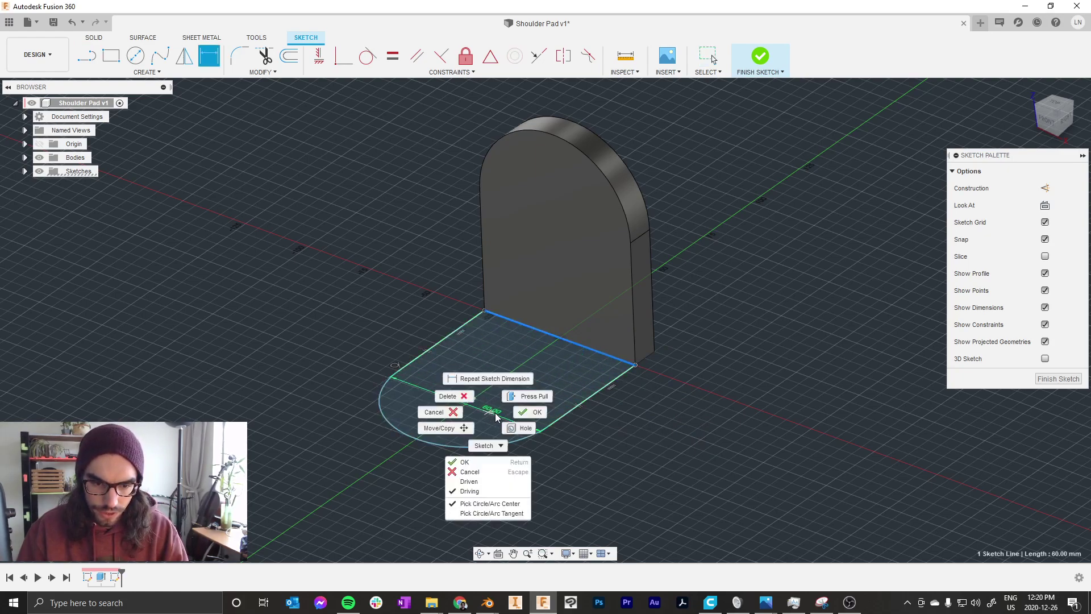
pyautogui.click(480, 514)
pyautogui.click(412, 442)
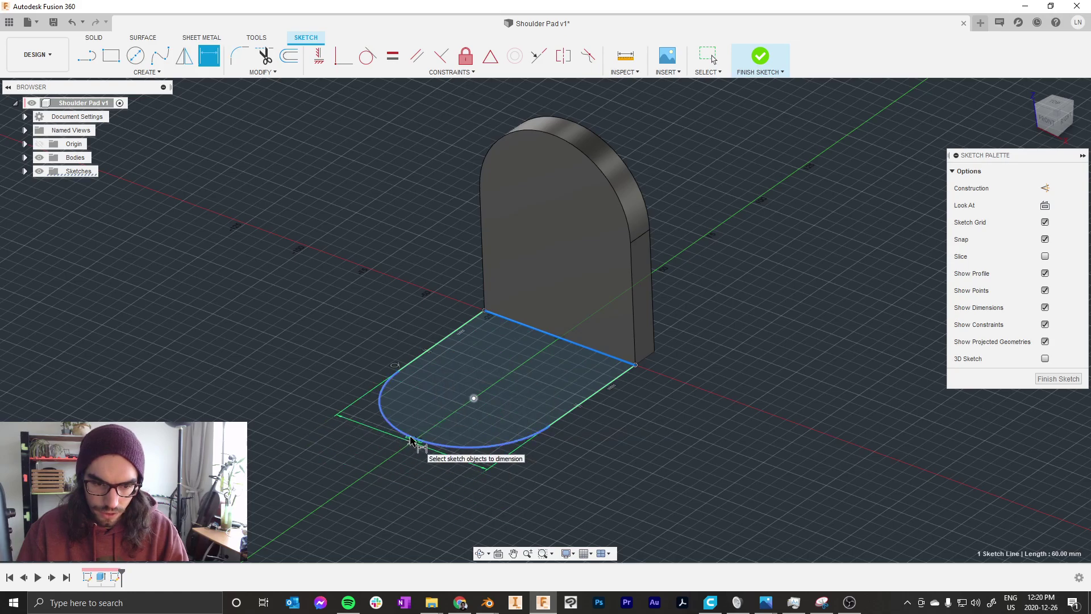
pyautogui.click(639, 473)
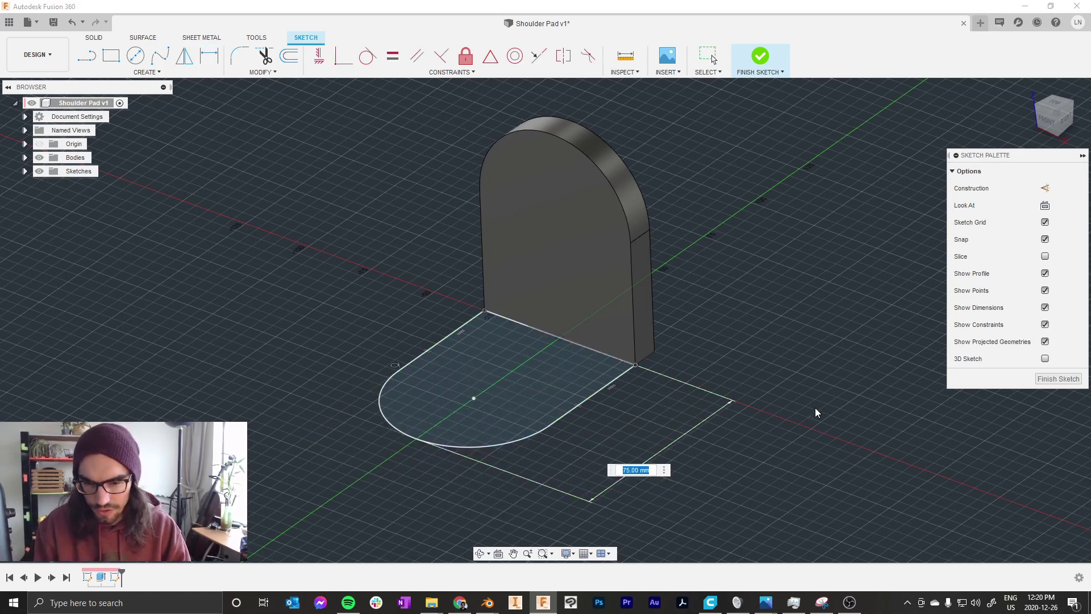
pyautogui.write('65')
pyautogui.press('Return')
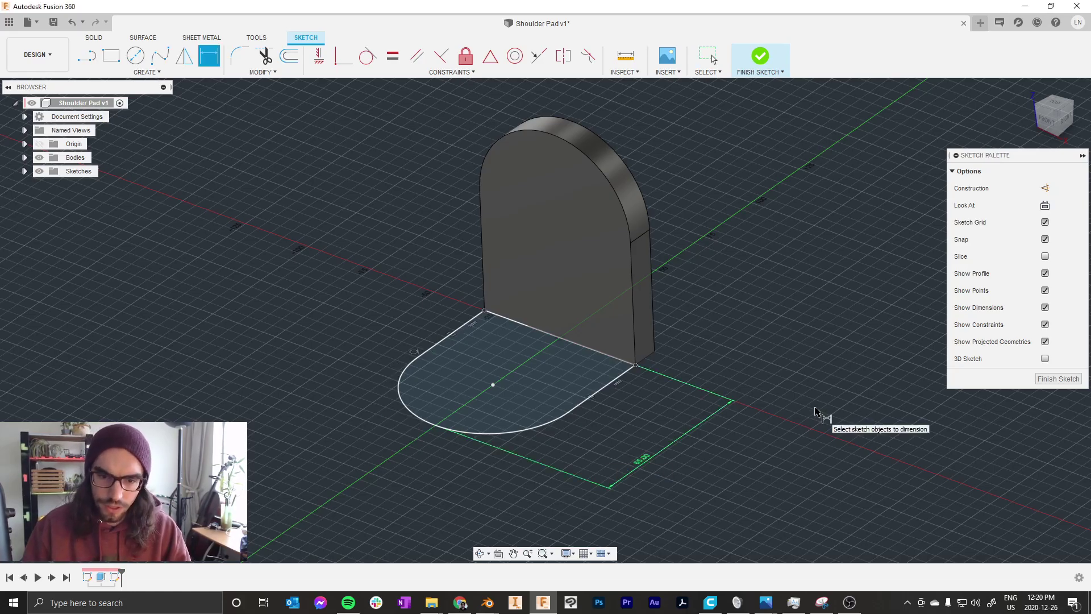
# Step: Extrude the horizontal profile upward 10 mm, joining it to the upright plate
pyautogui.keyDown('shift'); pyautogui.moveTo(815, 407); pyautogui.dragTo(773, 395, button='middle'); pyautogui.keyUp('shift')
pyautogui.keyDown('shift'); pyautogui.moveTo(660, 330); pyautogui.dragTo(666, 340, button='middle'); pyautogui.keyUp('shift')
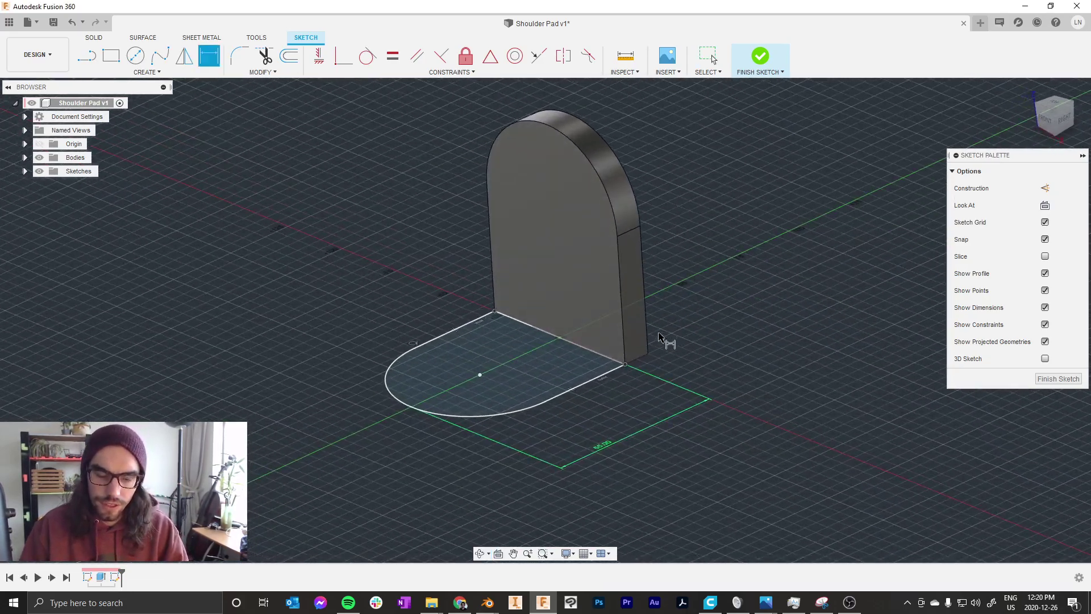
pyautogui.write('e')
pyautogui.write('10')
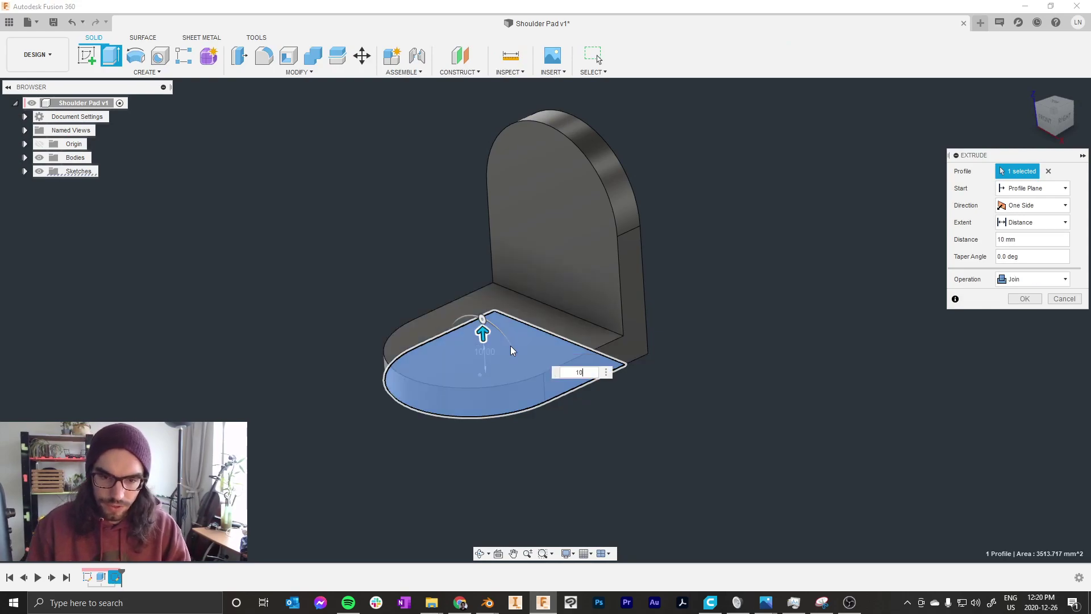
pyautogui.press('Return')
pyautogui.moveTo(511, 345)
pyautogui.keyDown('shift'); pyautogui.mouseDown(button='middle')
pyautogui.moveTo(632, 279)
pyautogui.moveTo(582, 259)
pyautogui.moveTo(557, 272)
pyautogui.mouseUp(button='middle'); pyautogui.keyUp('shift')
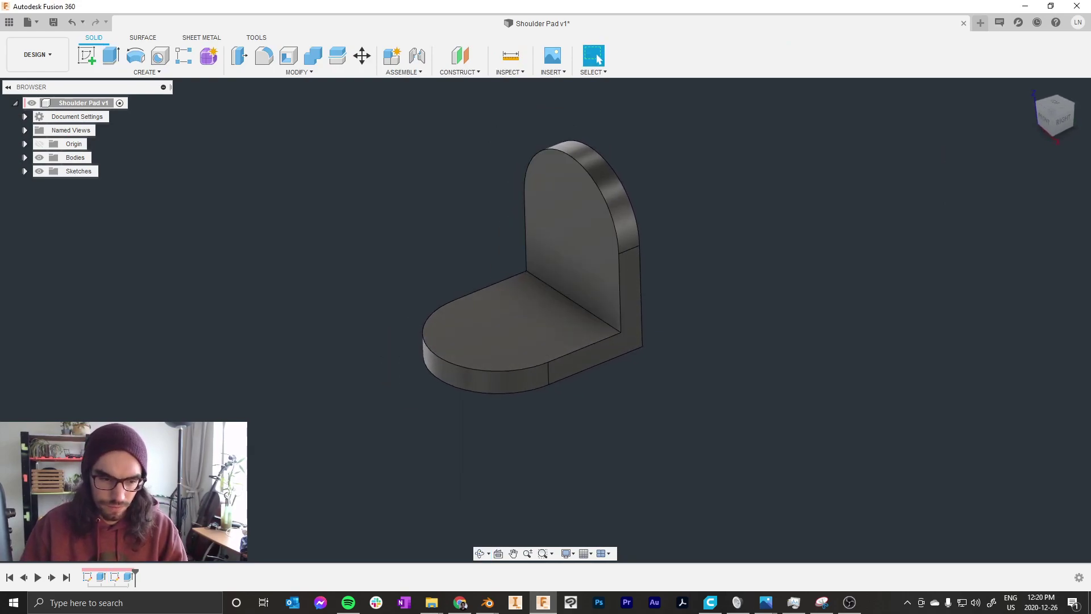
# Step: Edit the horizontal plate's sketch, set its overall length dimension to 55 mm and finish the sketch
pyautogui.doubleClick(113, 578)
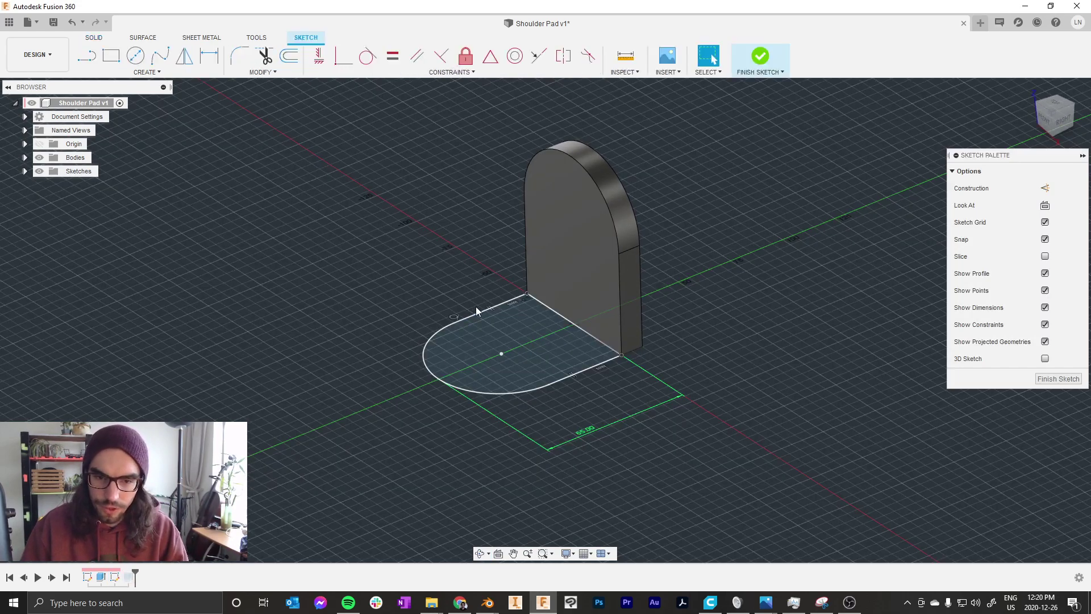
pyautogui.doubleClick(577, 431)
pyautogui.press('Return')
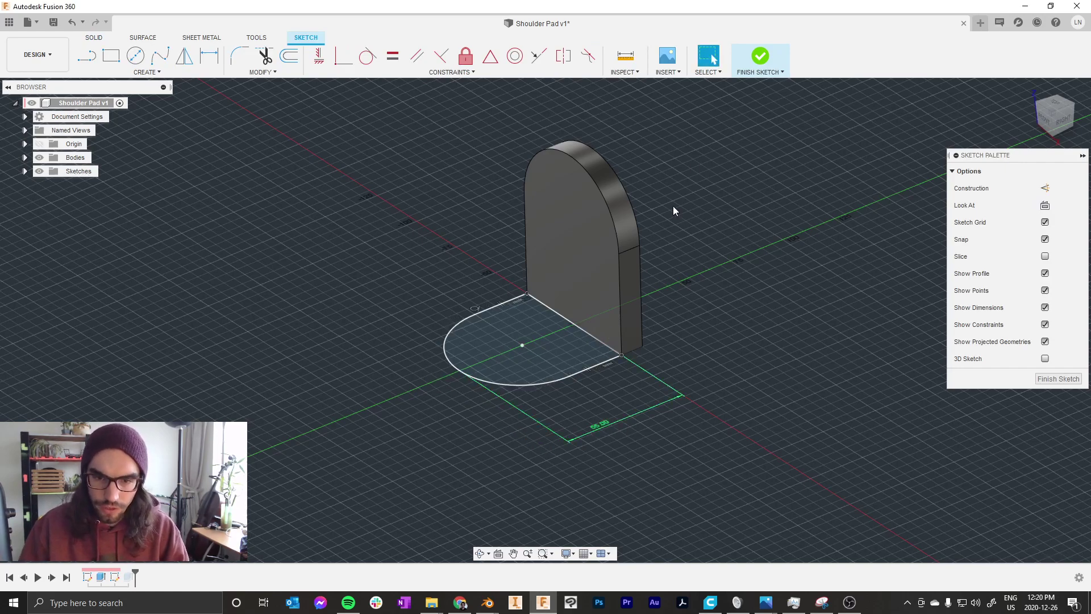
pyautogui.click(760, 56)
# Step: Start a sketch on the upright plate's inner arched face and project that face's outline into it
pyautogui.keyDown('shift'); pyautogui.moveTo(692, 339); pyautogui.dragTo(646, 378, button='middle'); pyautogui.keyUp('shift')
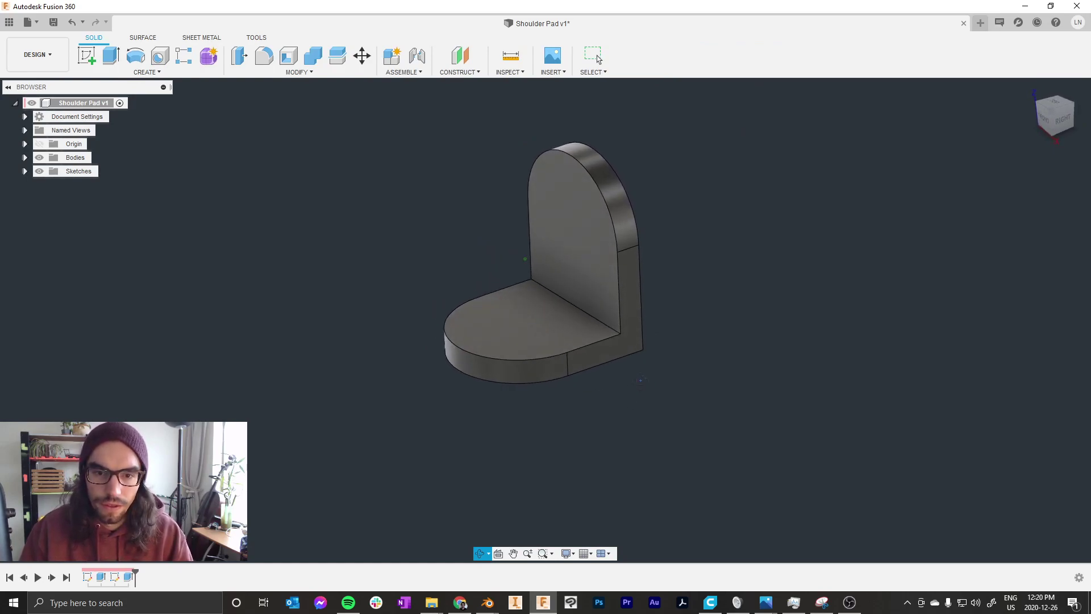
pyautogui.keyDown('shift'); pyautogui.moveTo(556, 151); pyautogui.dragTo(502, 211, button='middle'); pyautogui.keyUp('shift')
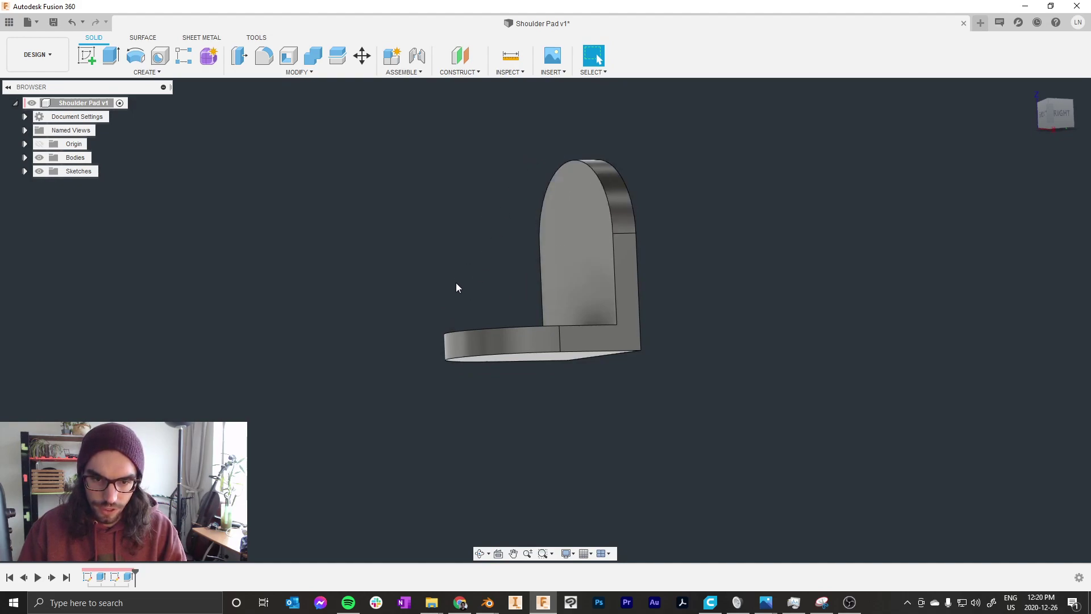
pyautogui.keyDown('shift'); pyautogui.moveTo(465, 190); pyautogui.dragTo(511, 193, button='middle'); pyautogui.keyUp('shift')
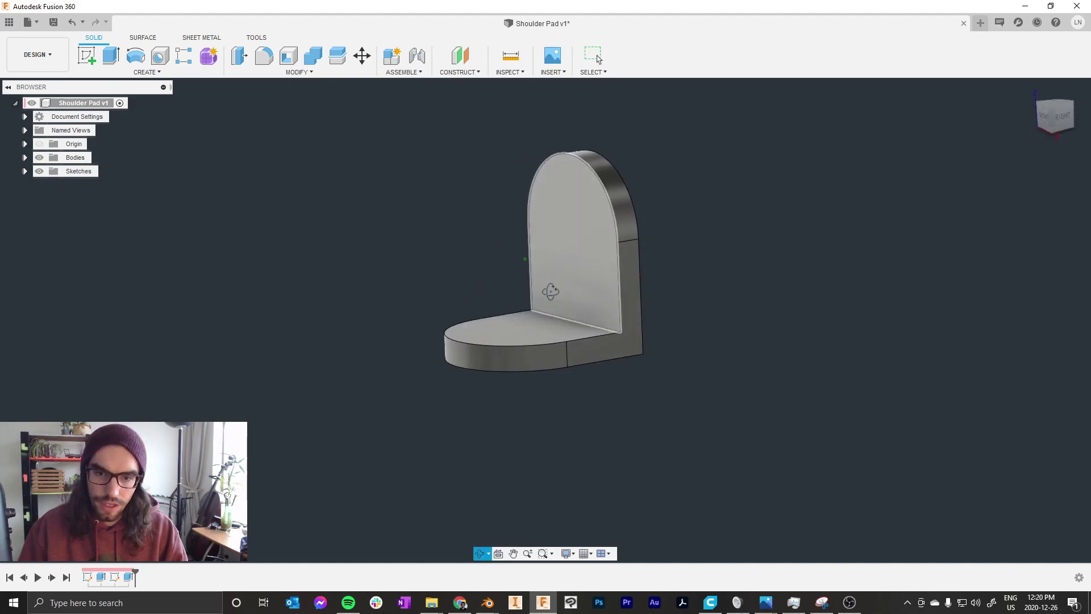
pyautogui.click(578, 197)
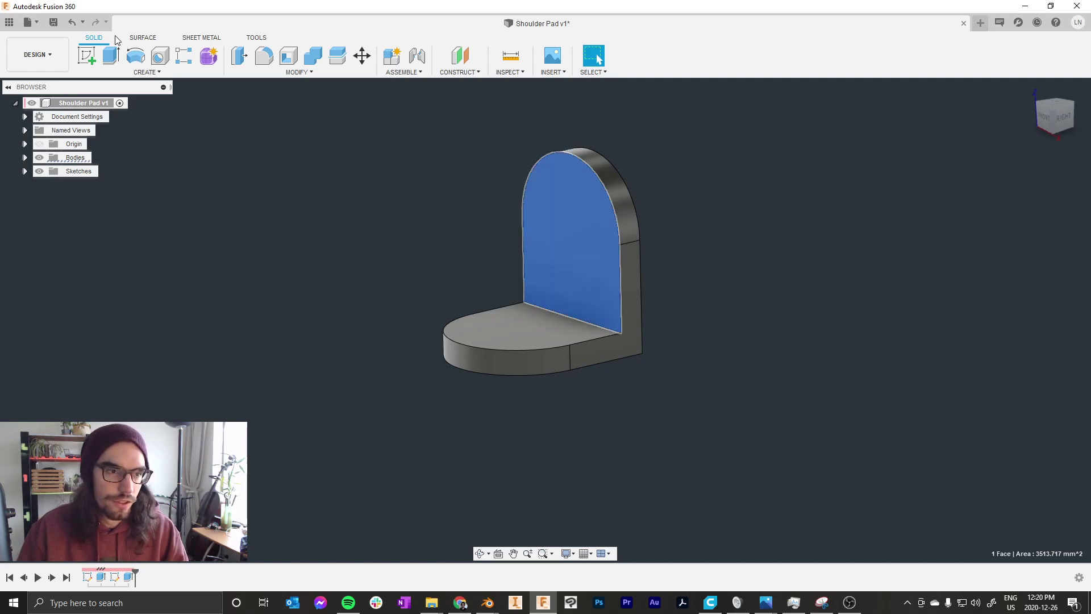
pyautogui.click(86, 56)
pyautogui.keyDown('shift'); pyautogui.moveTo(494, 230); pyautogui.dragTo(565, 222, button='middle'); pyautogui.keyUp('shift')
pyautogui.press('p')
pyautogui.click(599, 224)
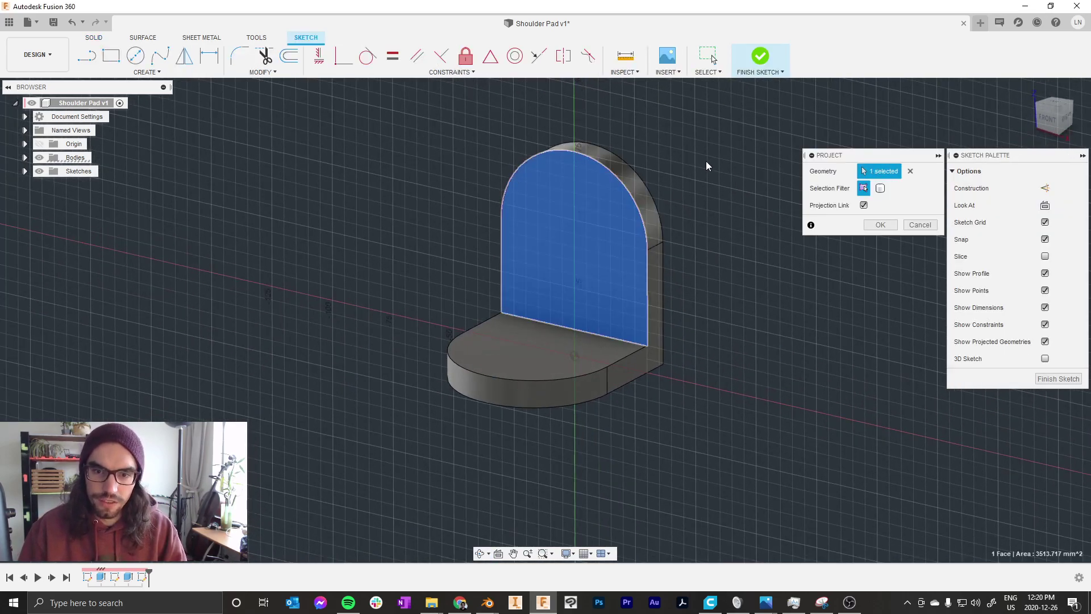
pyautogui.rightClick(706, 161)
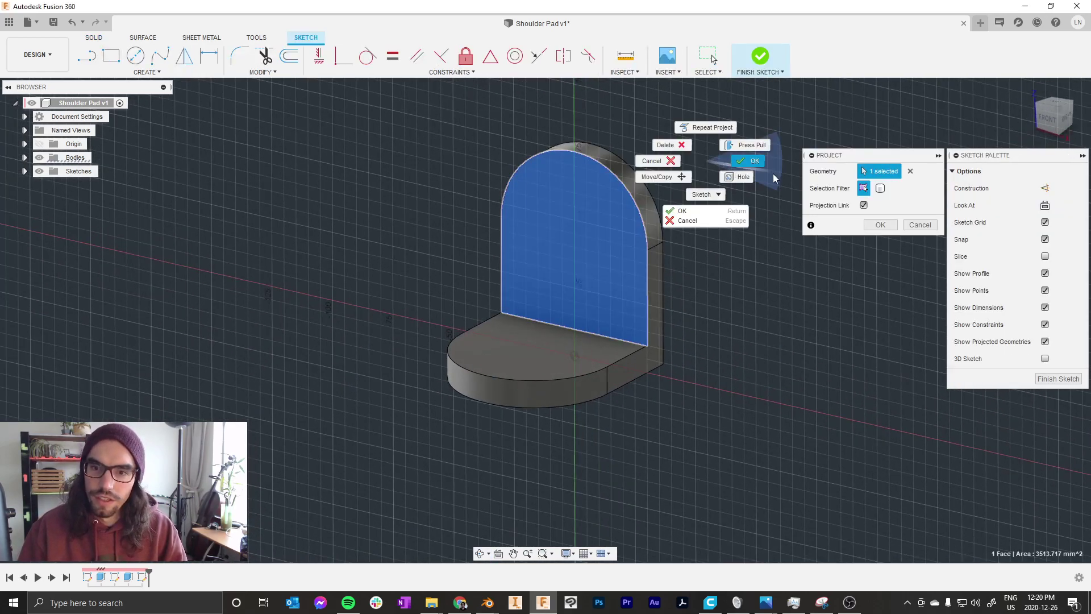
pyautogui.click(862, 225)
pyautogui.scroll(2, 672, 173)
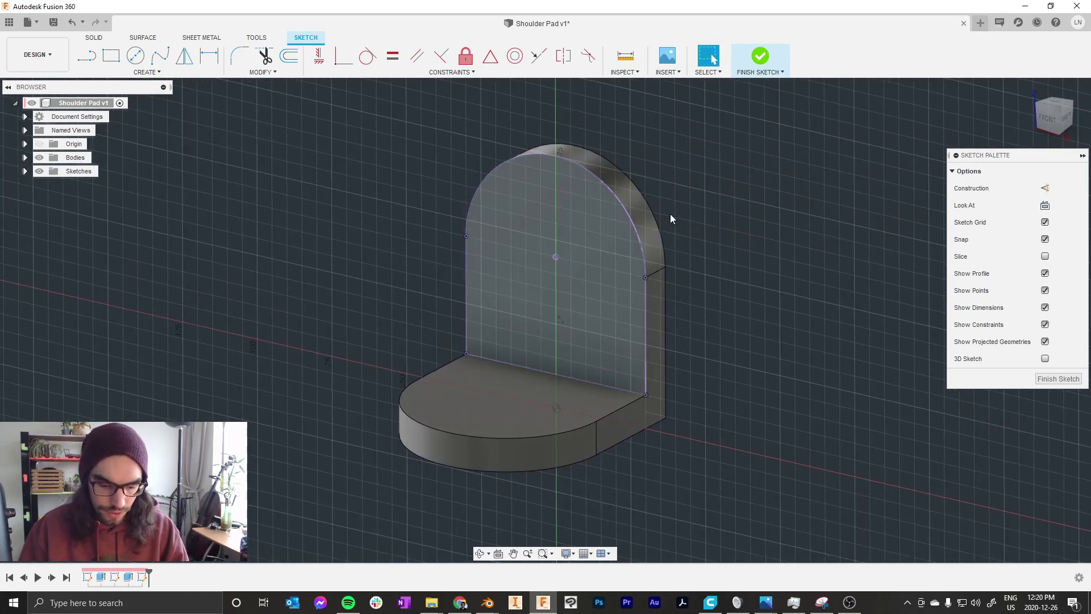
pyautogui.press('o')
pyautogui.click(607, 182)
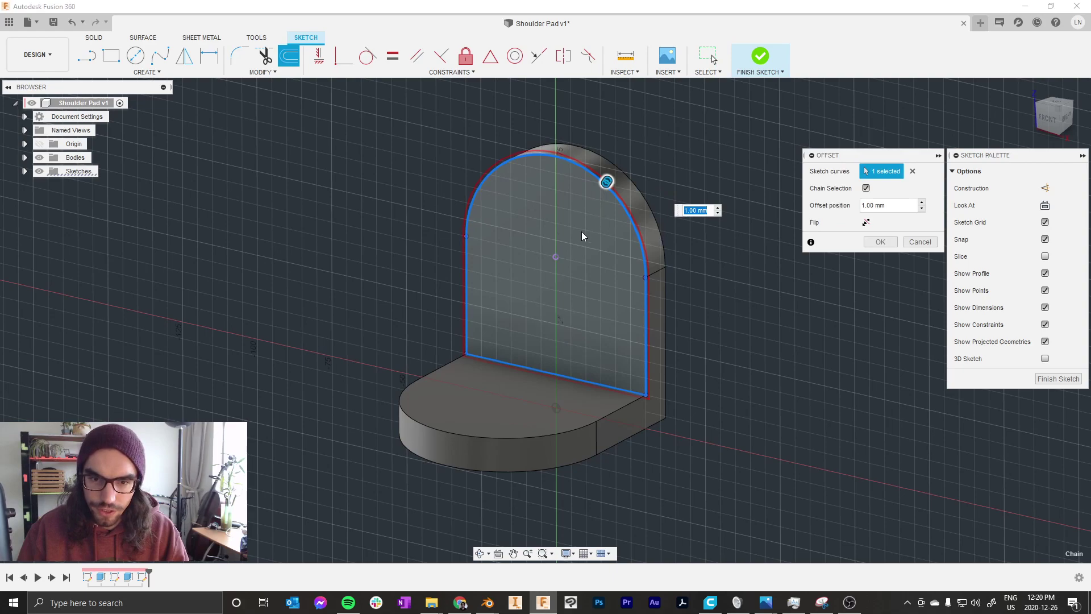
pyautogui.moveTo(607, 182); pyautogui.dragTo(620, 211)
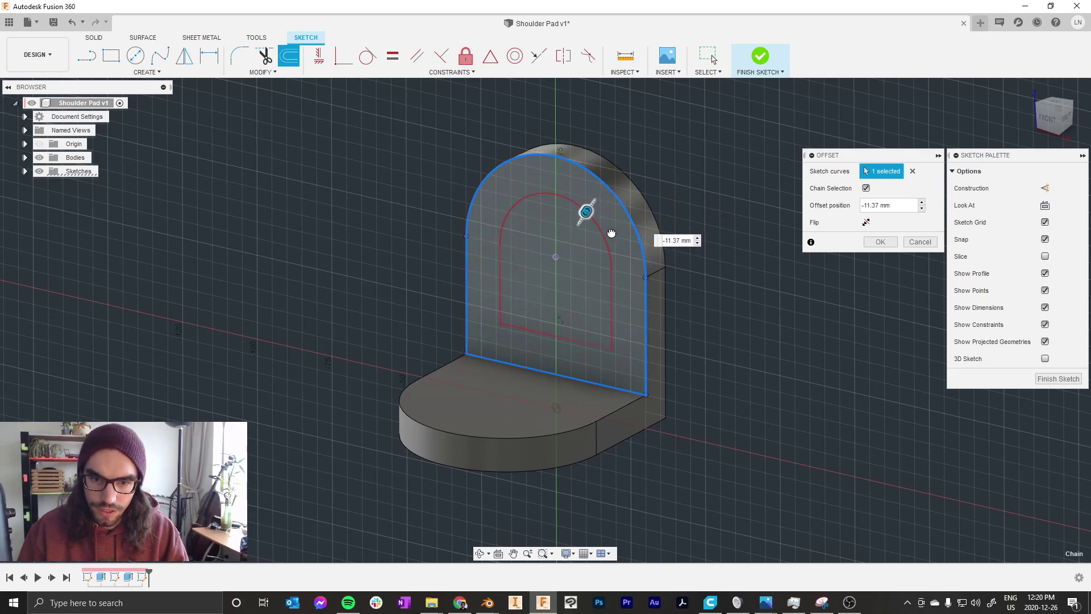
pyautogui.moveTo(616, 232); pyautogui.dragTo(620, 226)
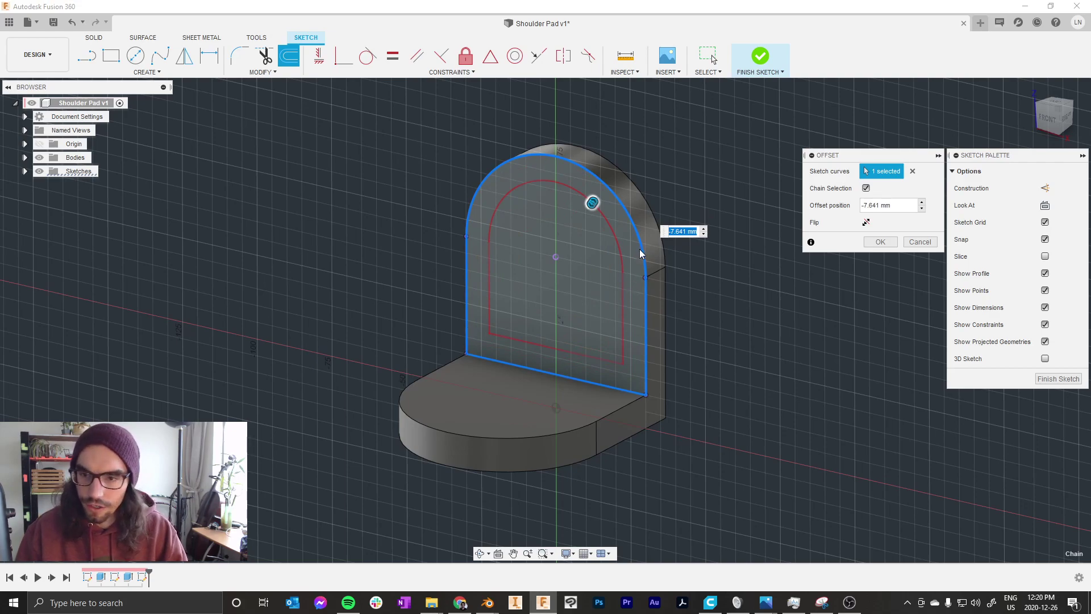
pyautogui.press('Escape')
# Step: Convert the projected bottom line of the upright face to construction, offset the remaining arch outline 5 mm inward and finish the sketch
pyautogui.moveTo(609, 402); pyautogui.dragTo(568, 353)
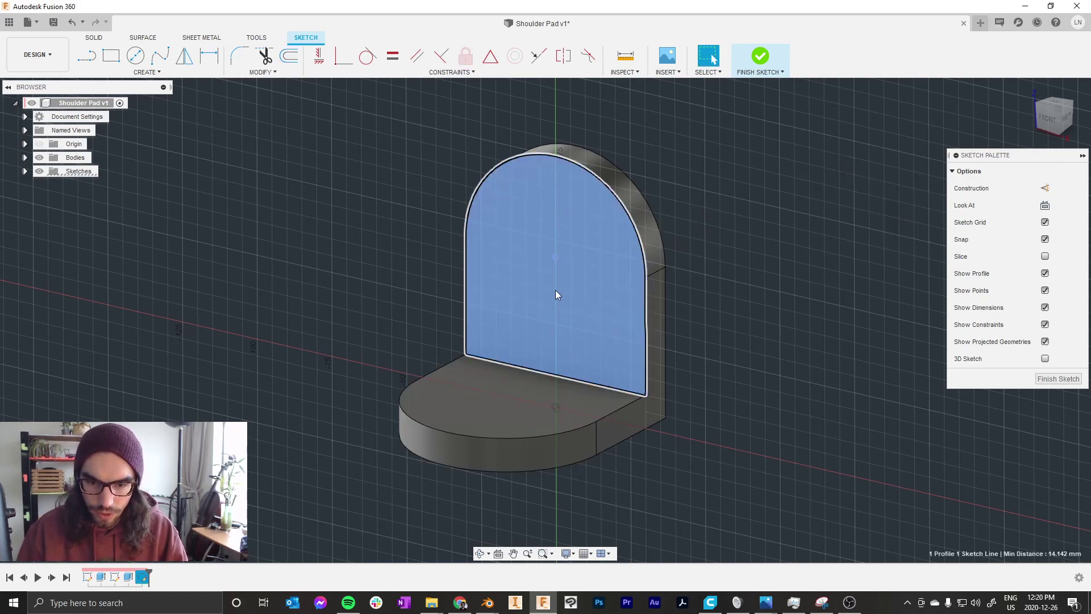
pyautogui.press('x')
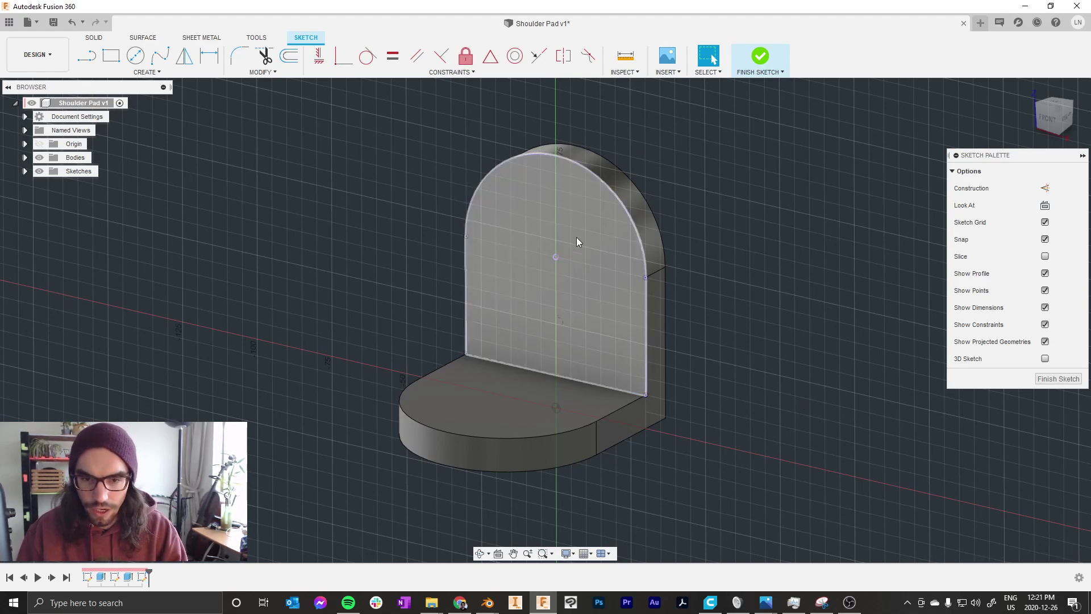
pyautogui.press('o')
pyautogui.click(606, 184)
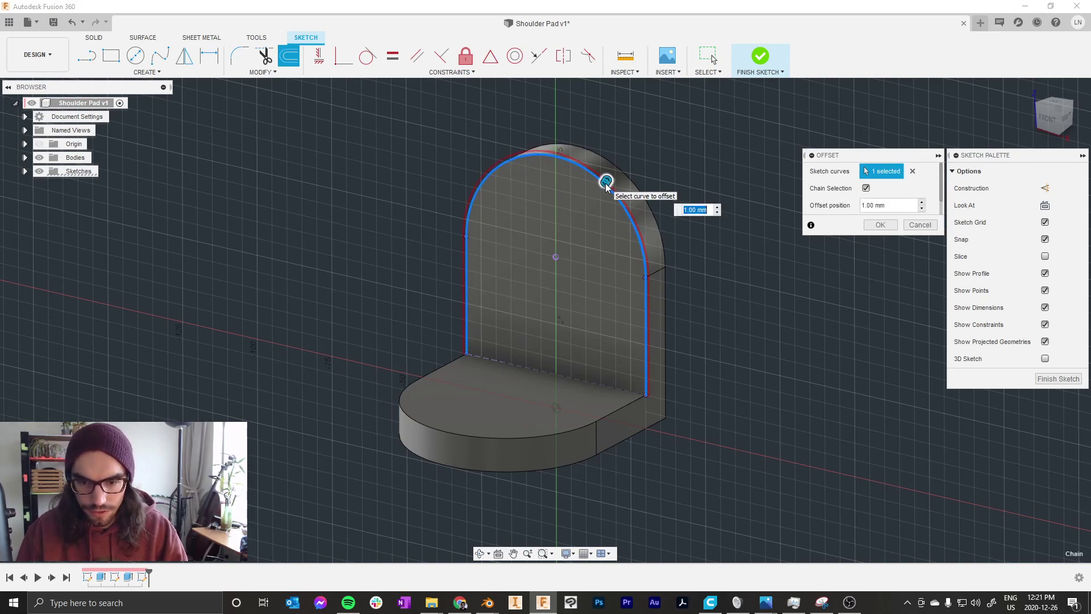
pyautogui.moveTo(606, 182); pyautogui.dragTo(601, 224)
pyautogui.scroll(4, 636, 275)
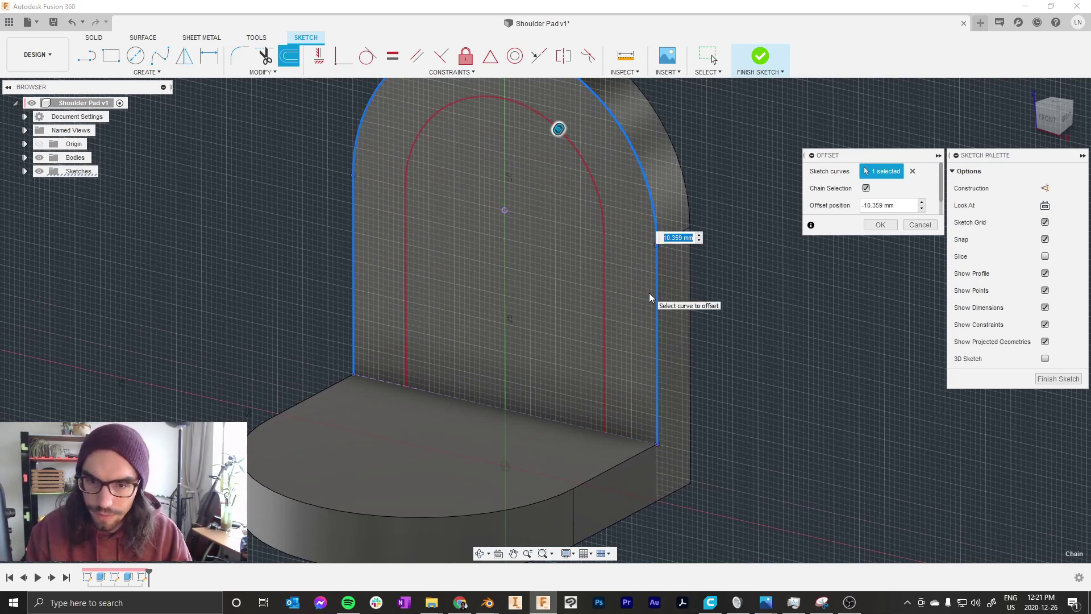
pyautogui.write('3.5')
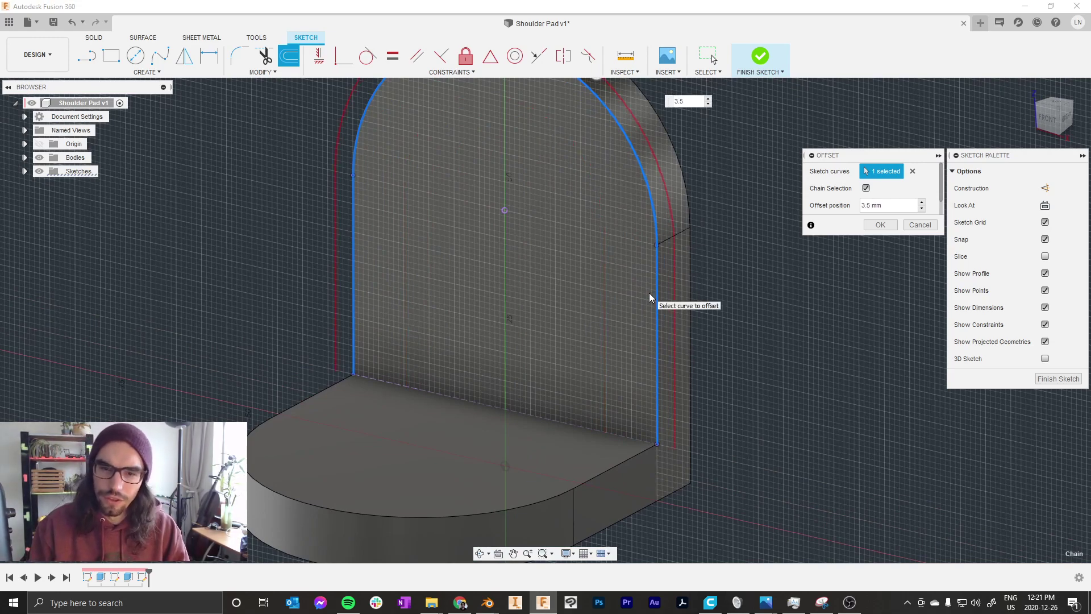
pyautogui.write('-')
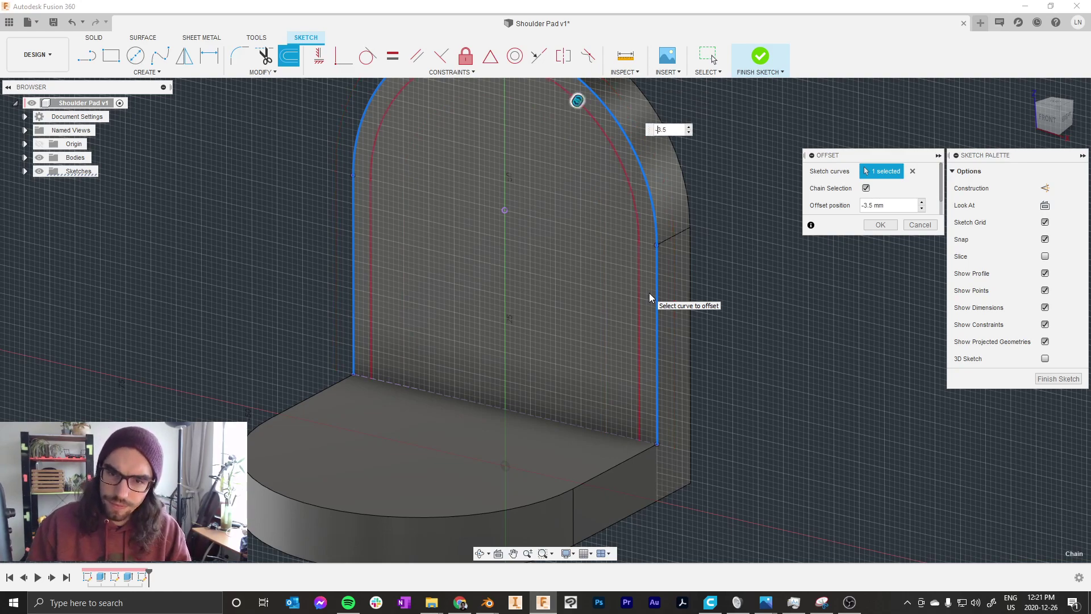
pyautogui.press('Right')
pyautogui.press('Right')
pyautogui.press('BackSpace')
pyautogui.press('BackSpace')
pyautogui.press('BackSpace')
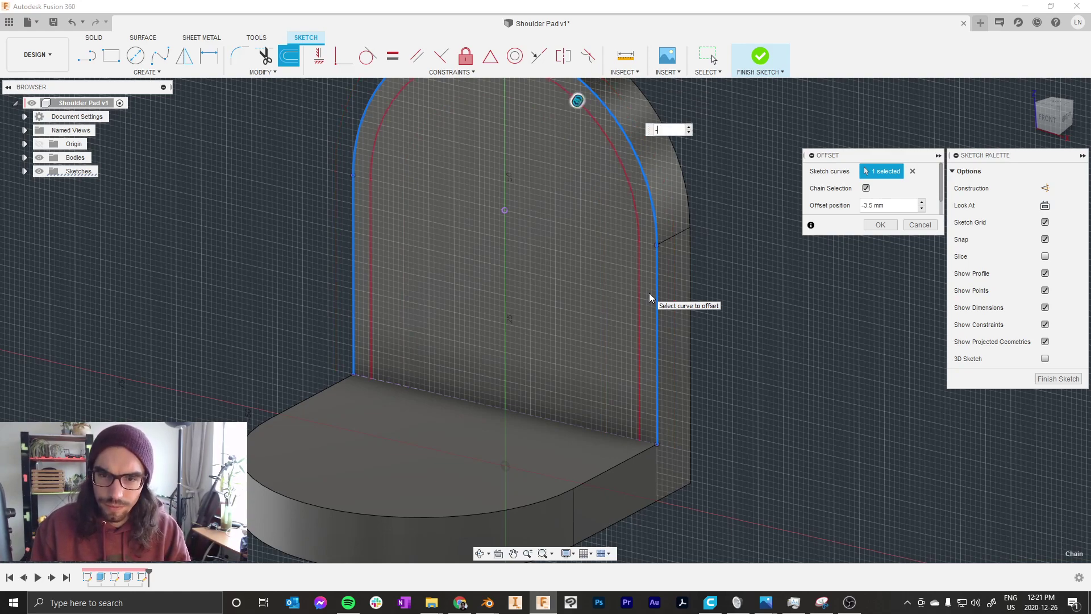
pyautogui.write('5')
pyautogui.press('Return')
pyautogui.scroll(-3, 622, 234)
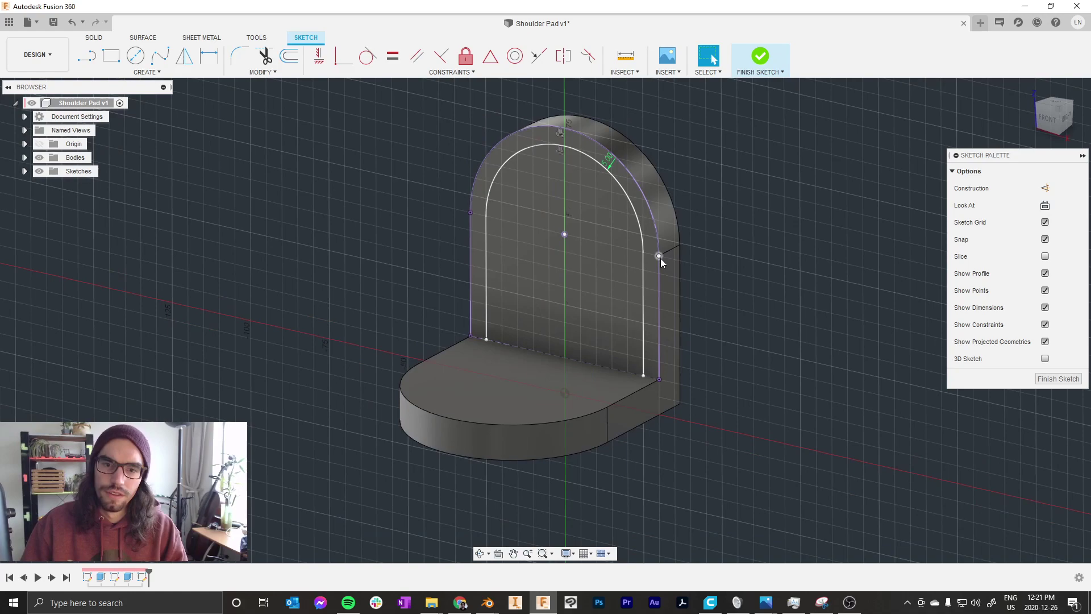
pyautogui.click(760, 56)
# Step: Start a sketch on the horizontal plate's top face and project that face's outline into it
pyautogui.press('c')
pyautogui.click(575, 352)
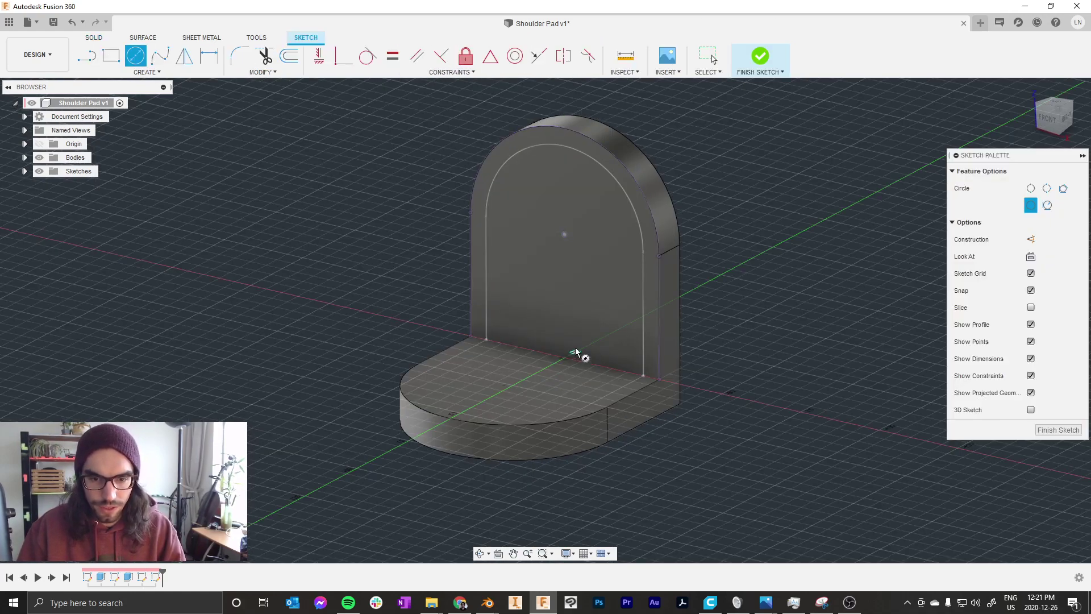
pyautogui.keyDown('shift'); pyautogui.moveTo(576, 351); pyautogui.dragTo(572, 325, button='middle'); pyautogui.keyUp('shift')
pyautogui.press('Escape')
pyautogui.scroll(2, 538, 393)
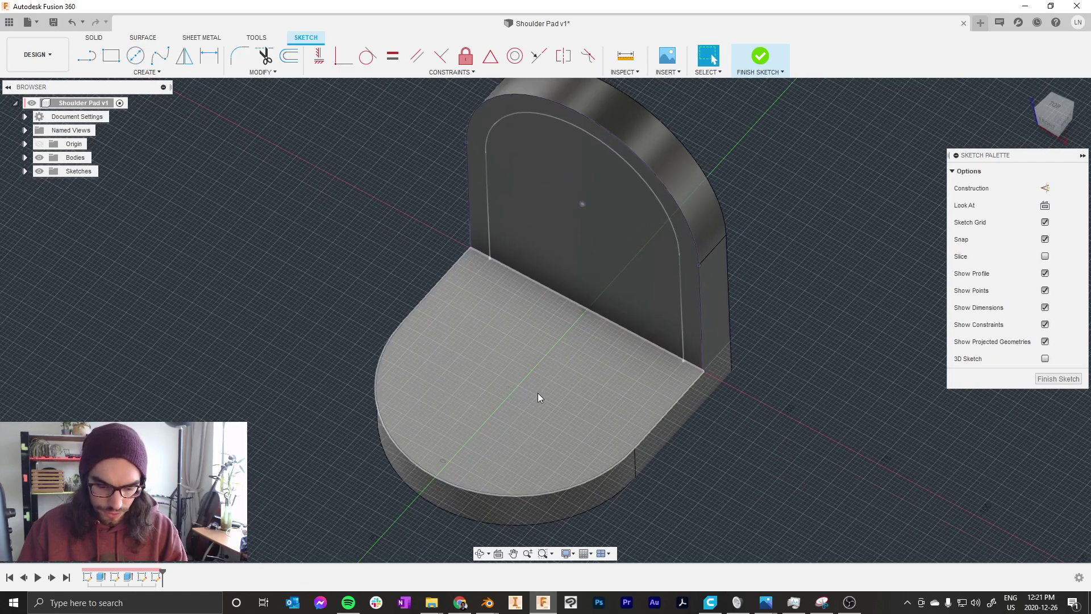
pyautogui.press('p')
pyautogui.click(552, 390)
pyautogui.click(879, 225)
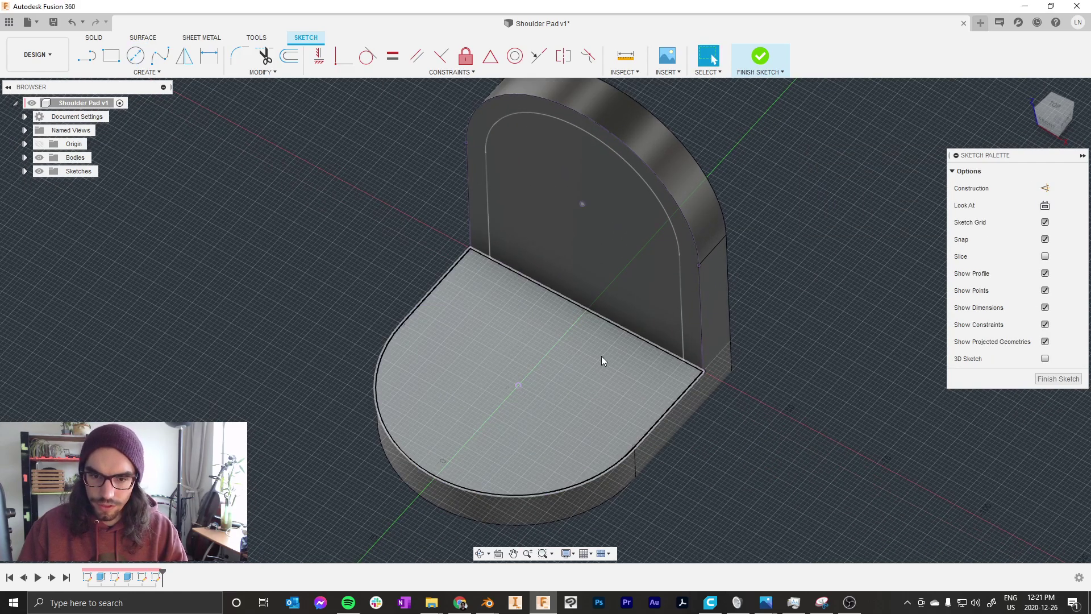
# Step: Convert the horizontal outline's back line to construction and offset the remaining rounded outline 5 mm inward
pyautogui.press('d')
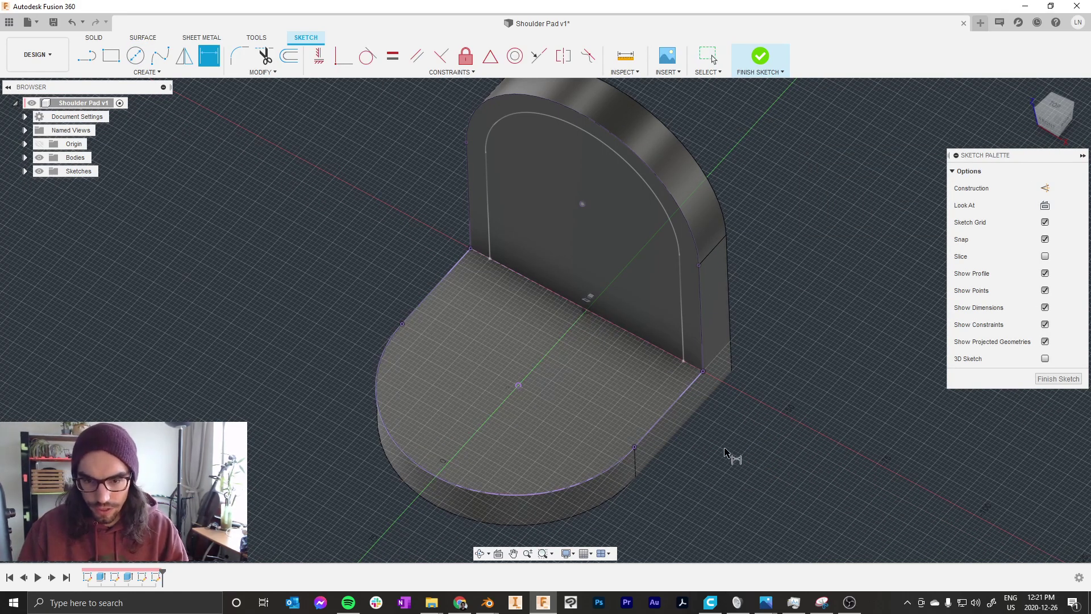
pyautogui.press('Escape')
pyautogui.press('o')
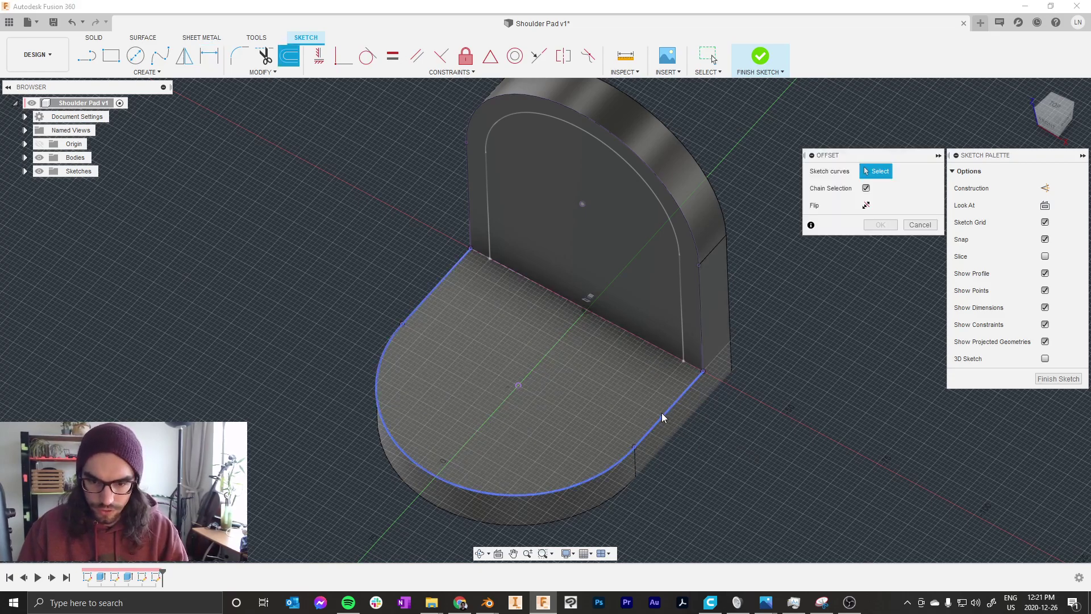
pyautogui.click(662, 417)
pyautogui.moveTo(668, 417); pyautogui.dragTo(647, 406)
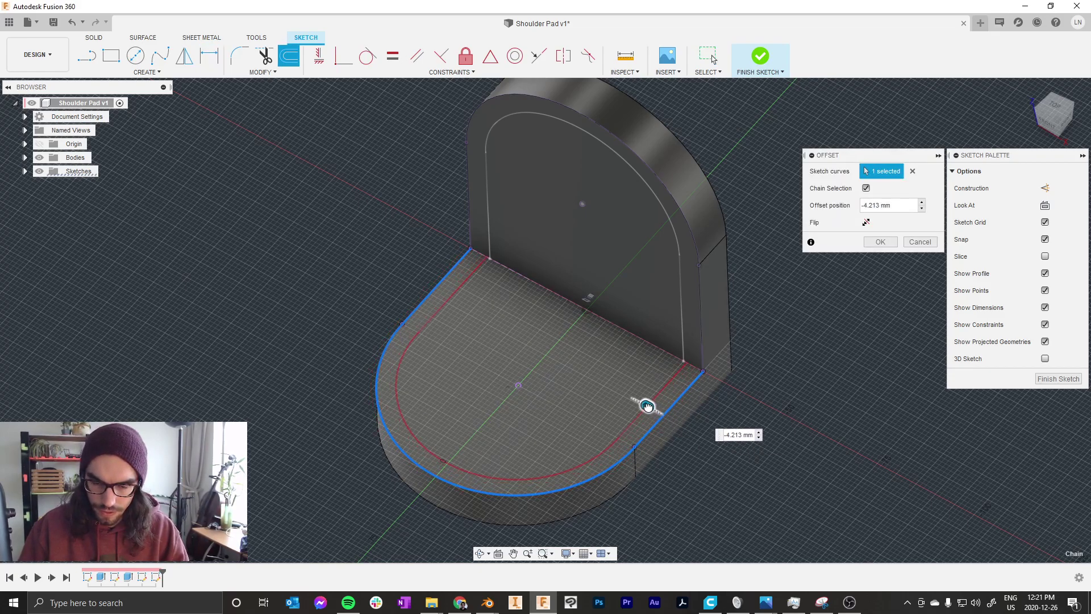
pyautogui.write('-5')
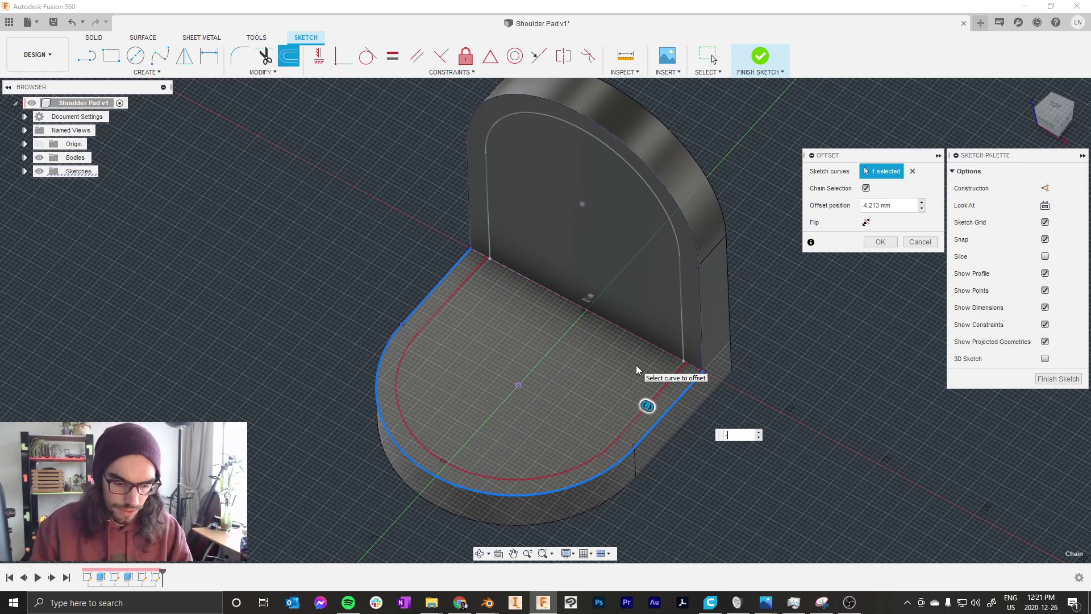
pyautogui.press('Return')
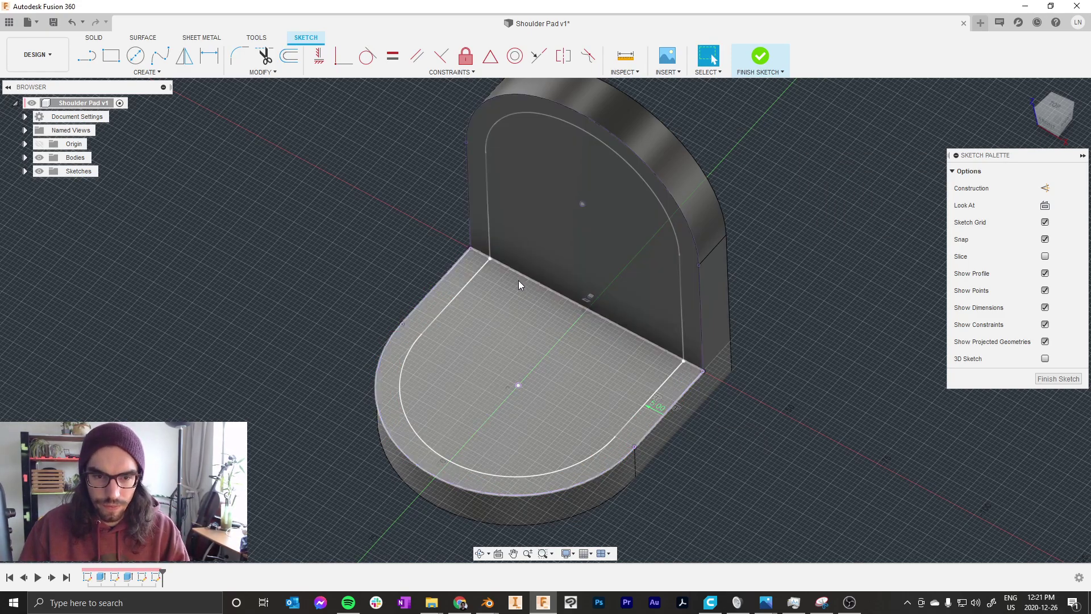
# Step: Close the horizontal plate's offset outline with a straight line between its two open endpoints and finish the sketch
pyautogui.scroll(2, 512, 279)
pyautogui.press('l')
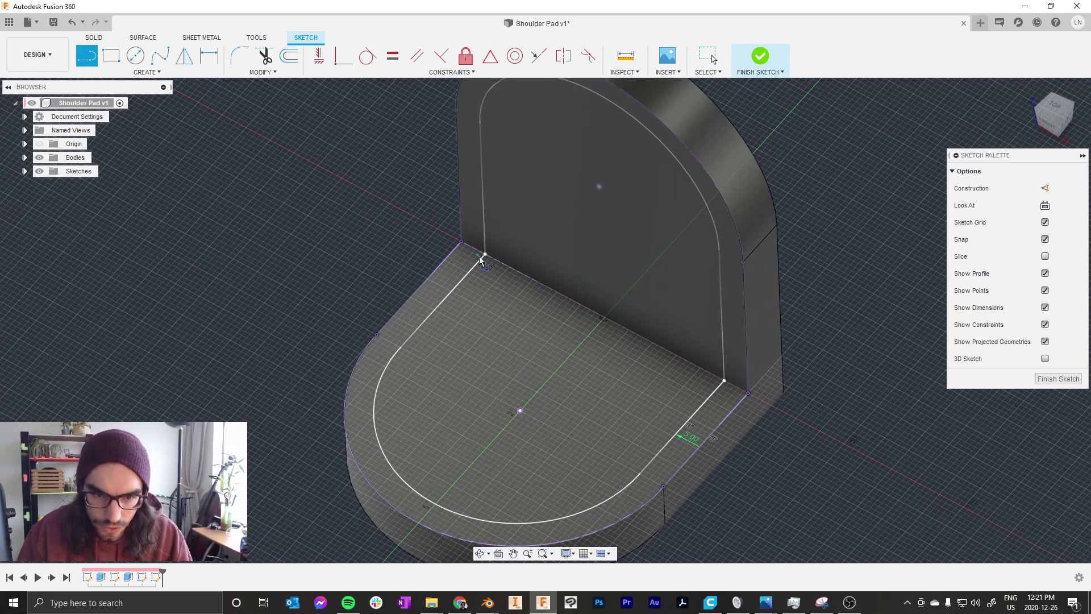
pyautogui.click(724, 381)
pyautogui.rightClick(874, 467)
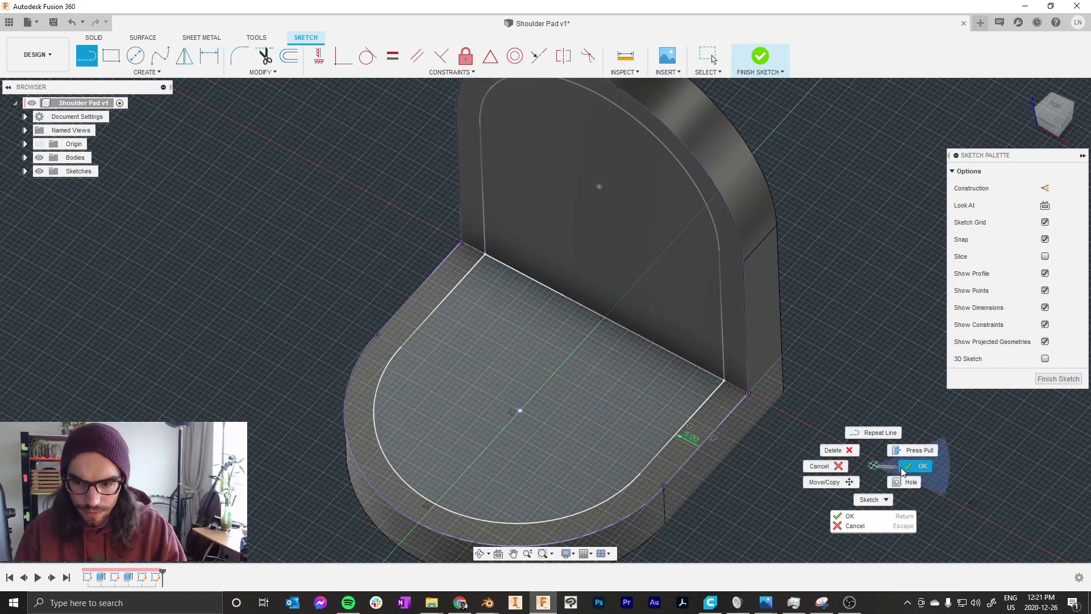
pyautogui.click(903, 471)
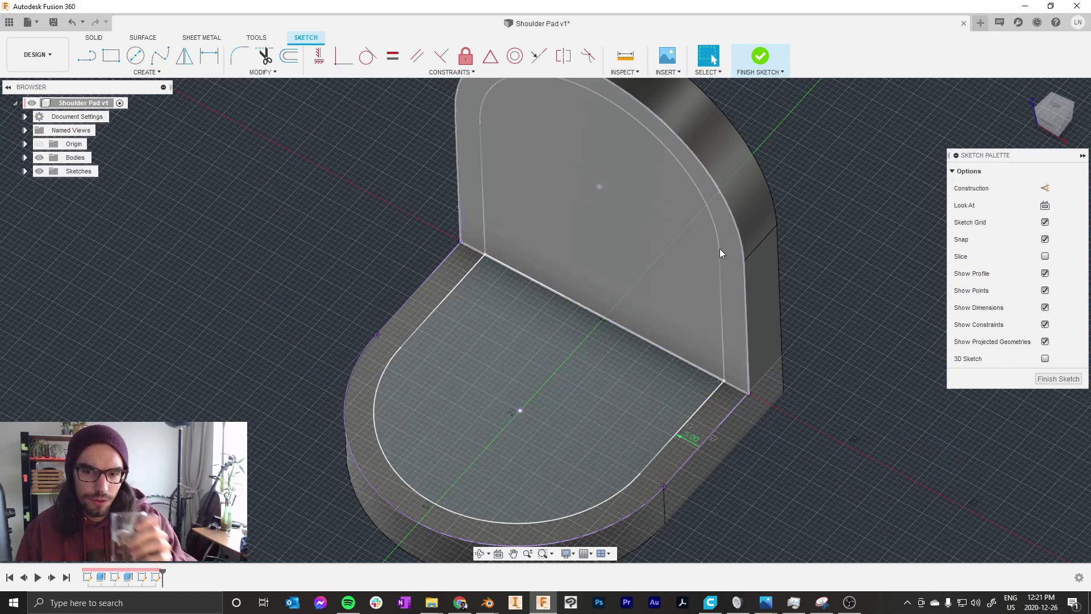
pyautogui.click(760, 57)
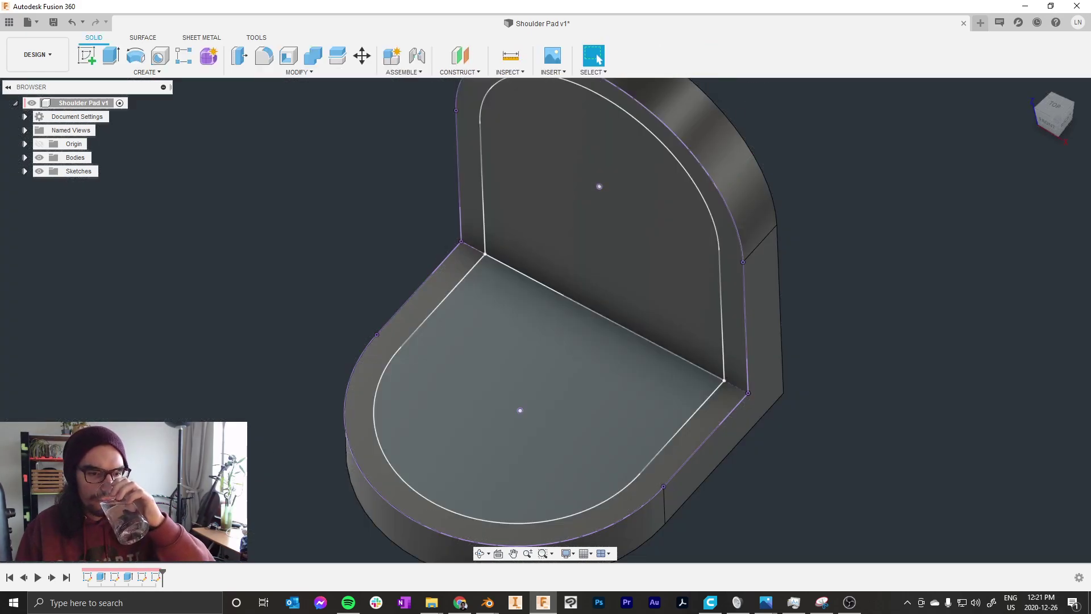
# Step: Edit the upright plate's offset sketch, close the arch with a line between its lower endpoints and finish the sketch
pyautogui.doubleClick(142, 578)
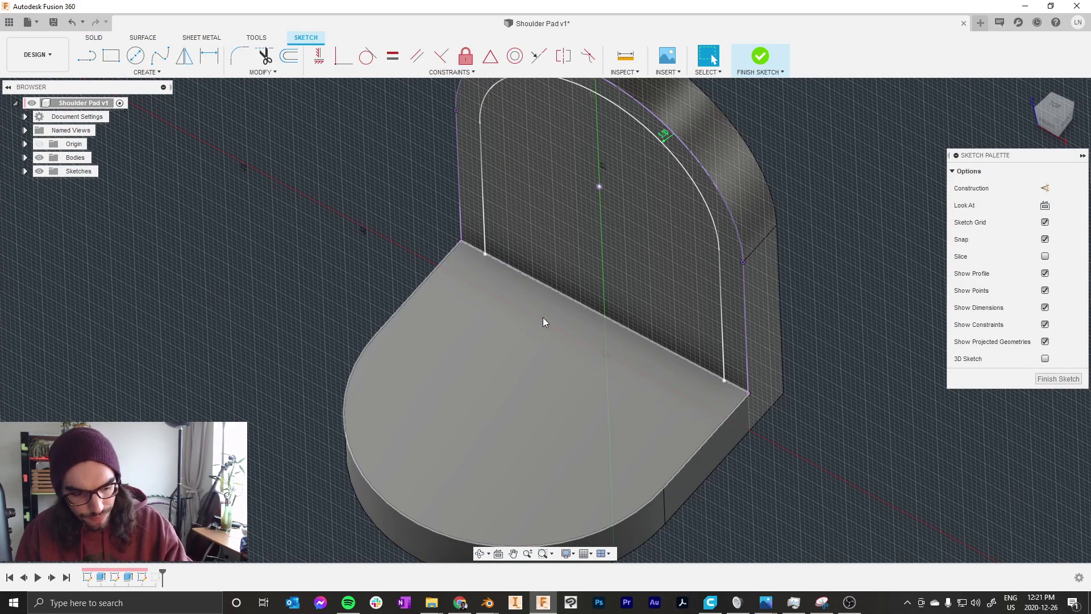
pyautogui.press('l')
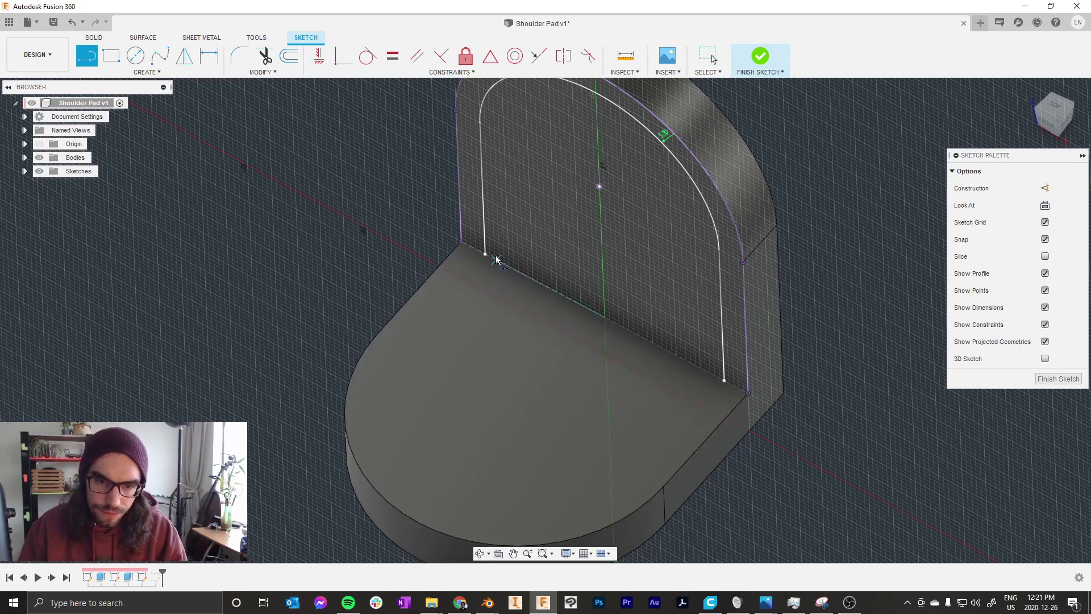
pyautogui.click(723, 380)
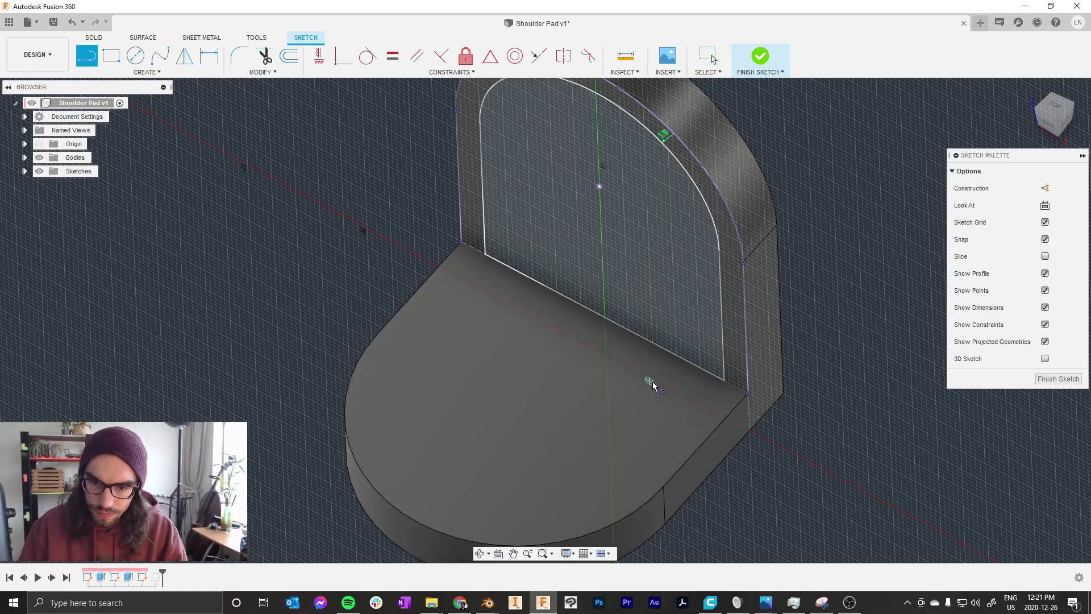
pyautogui.rightClick(653, 381)
pyautogui.click(694, 382)
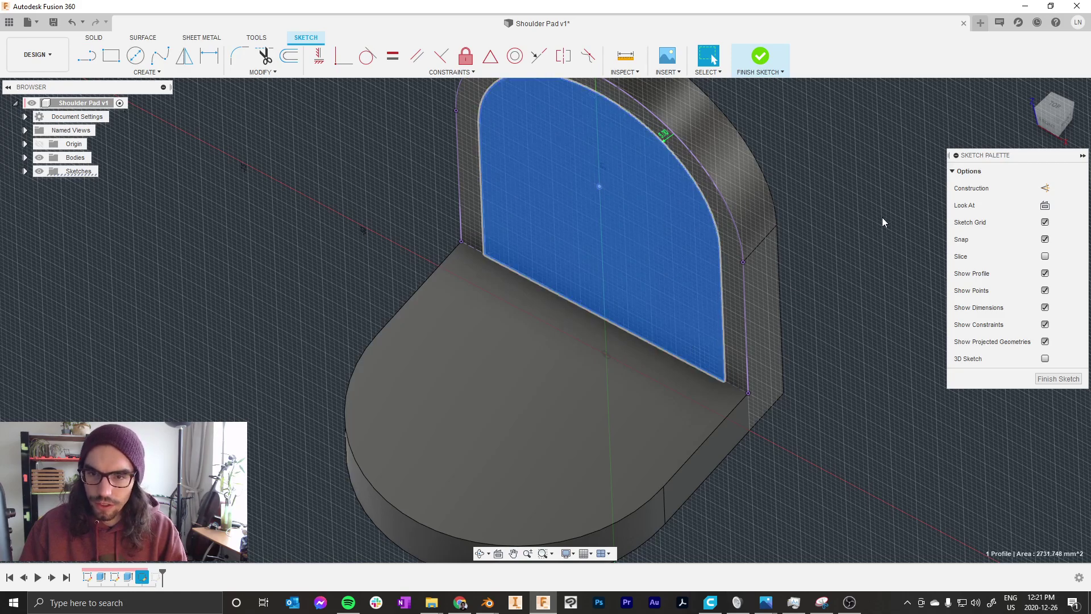
pyautogui.click(761, 57)
pyautogui.click(554, 429)
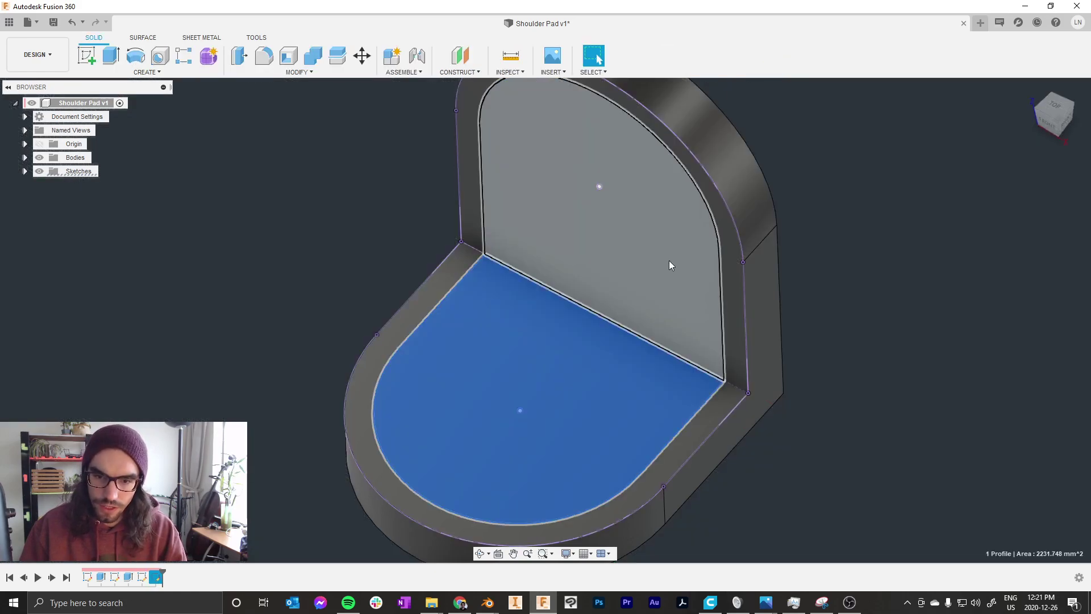
pyautogui.click(669, 313)
pyautogui.click(903, 275)
pyautogui.scroll(-3, 825, 343)
pyautogui.keyDown('shift'); pyautogui.moveTo(805, 353); pyautogui.dragTo(807, 342, button='middle'); pyautogui.keyUp('shift')
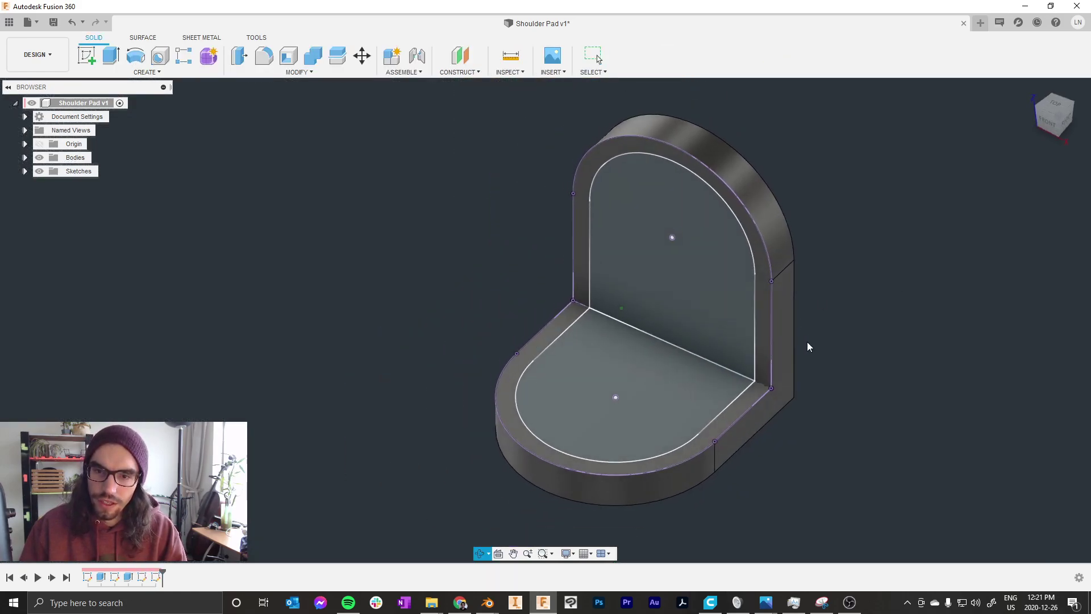
# Step: Start a sketch on the central origin plane perpendicular to both plates and project the inset arcs of the upright and horizontal plates into it
pyautogui.click(91, 56)
pyautogui.moveTo(531, 278)
pyautogui.keyDown('shift'); pyautogui.mouseDown(button='middle')
pyautogui.moveTo(509, 259)
pyautogui.moveTo(402, 221)
pyautogui.mouseUp(button='middle'); pyautogui.keyUp('shift')
pyautogui.click(789, 389)
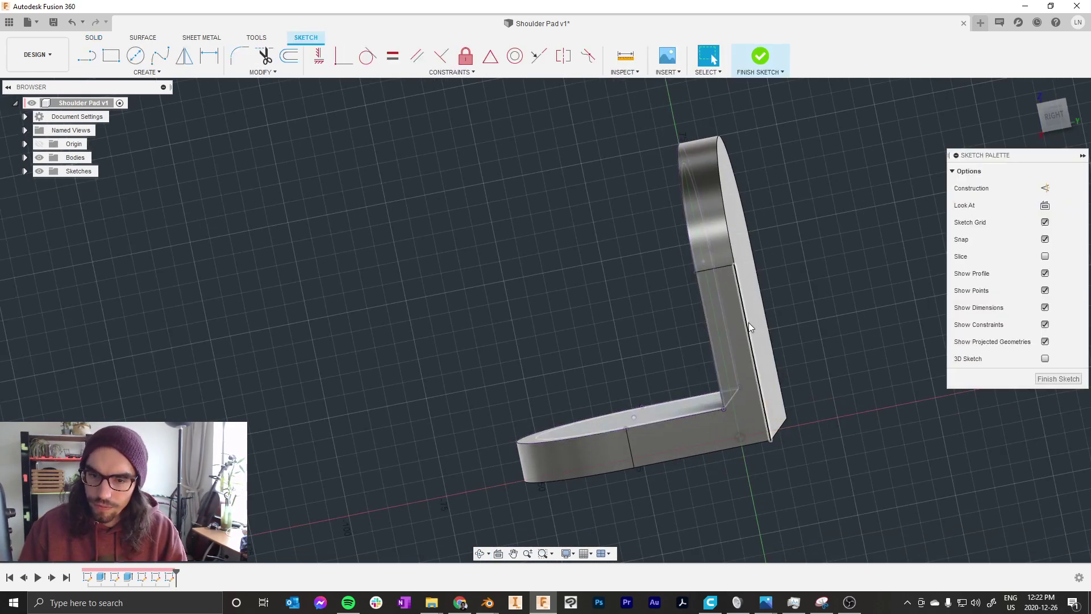
pyautogui.keyDown('shift'); pyautogui.moveTo(782, 367); pyautogui.dragTo(717, 173, button='middle'); pyautogui.keyUp('shift')
pyautogui.press('p')
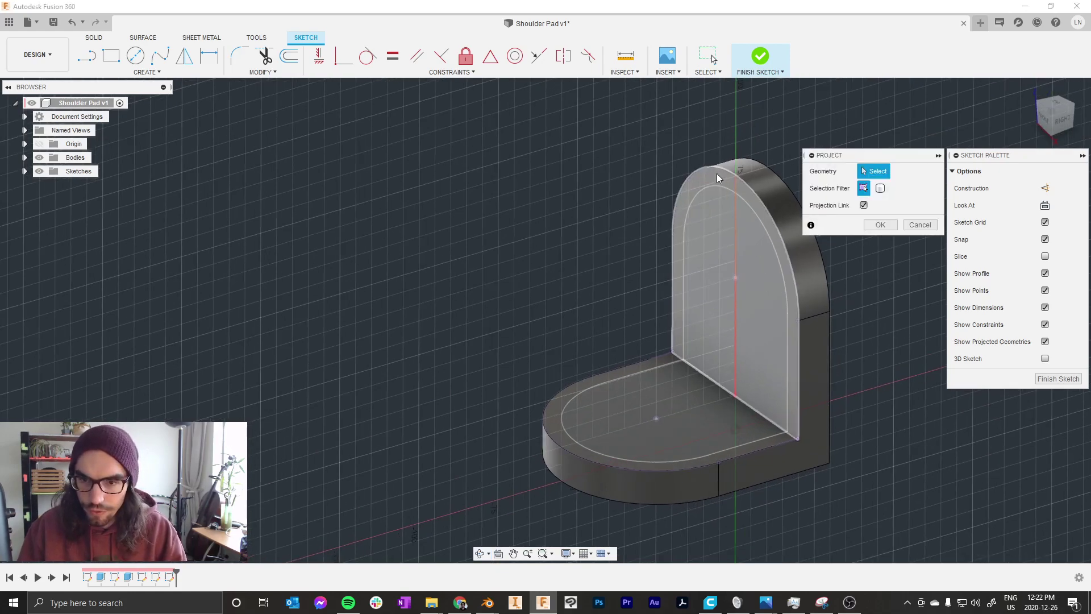
pyautogui.click(738, 192)
pyautogui.rightClick(614, 164)
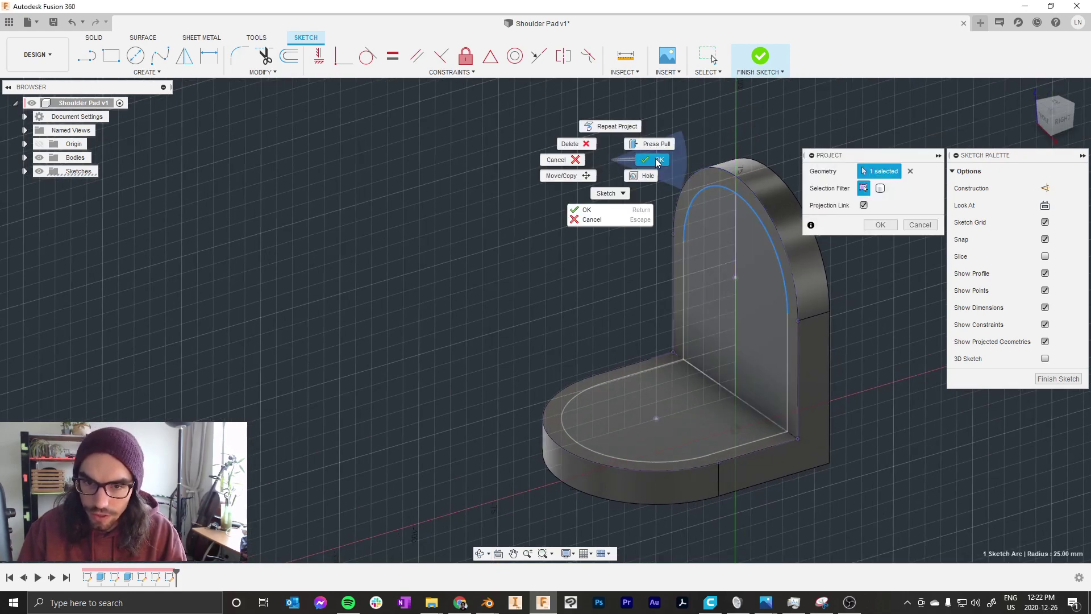
pyautogui.click(585, 211)
pyautogui.press('p')
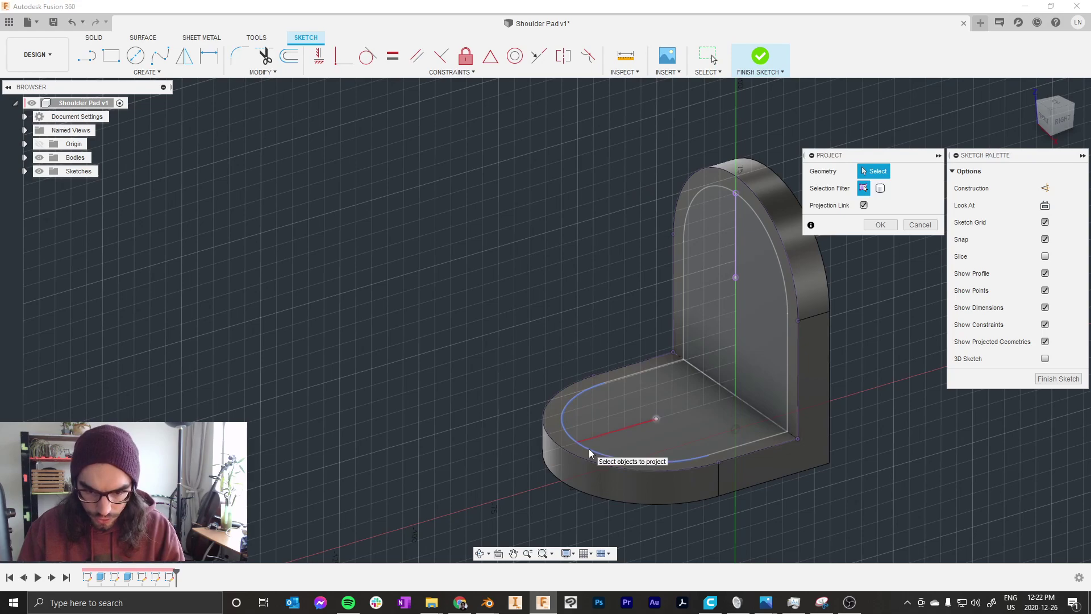
pyautogui.click(589, 448)
pyautogui.rightClick(538, 308)
pyautogui.click(582, 314)
# Step: Draw a vertical line upward from the front end of the projected line on the horizontal plate
pyautogui.scroll(-2, 589, 325)
pyautogui.moveTo(588, 325)
pyautogui.keyDown('shift'); pyautogui.mouseDown(button='middle')
pyautogui.moveTo(546, 304)
pyautogui.moveTo(577, 318)
pyautogui.mouseUp(button='middle'); pyautogui.keyUp('shift')
pyautogui.scroll(3, 595, 363)
pyautogui.press('l')
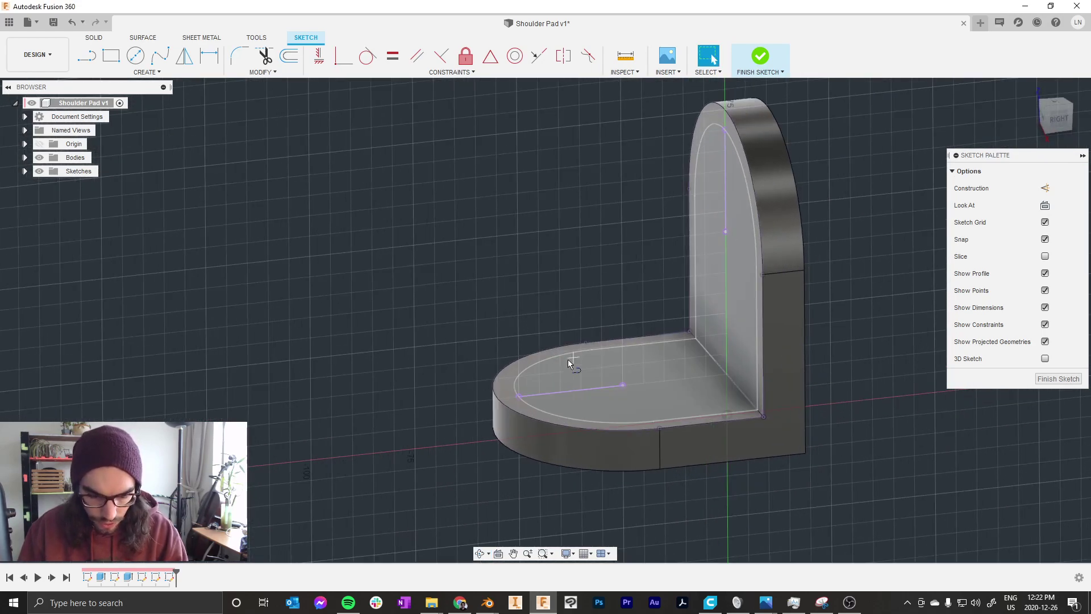
pyautogui.click(520, 397)
pyautogui.click(518, 335)
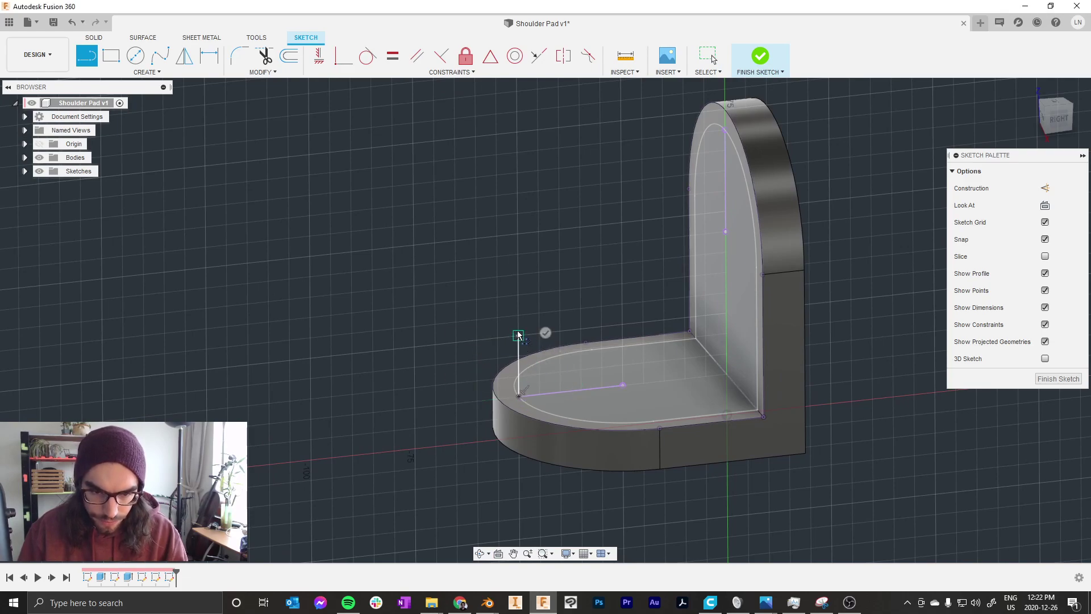
pyautogui.press('Escape')
# Step: Draw a horizontal construction line backward from the upper end of the projected line on the upright plate
pyautogui.keyDown('shift'); pyautogui.moveTo(489, 292); pyautogui.dragTo(633, 159, button='middle'); pyautogui.keyUp('shift')
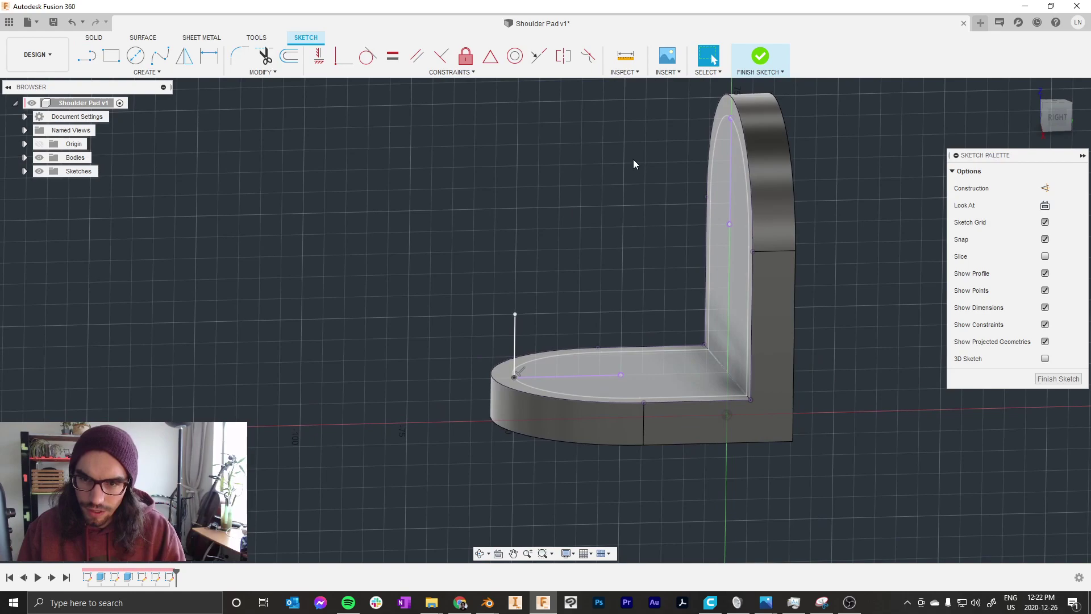
pyautogui.press('l')
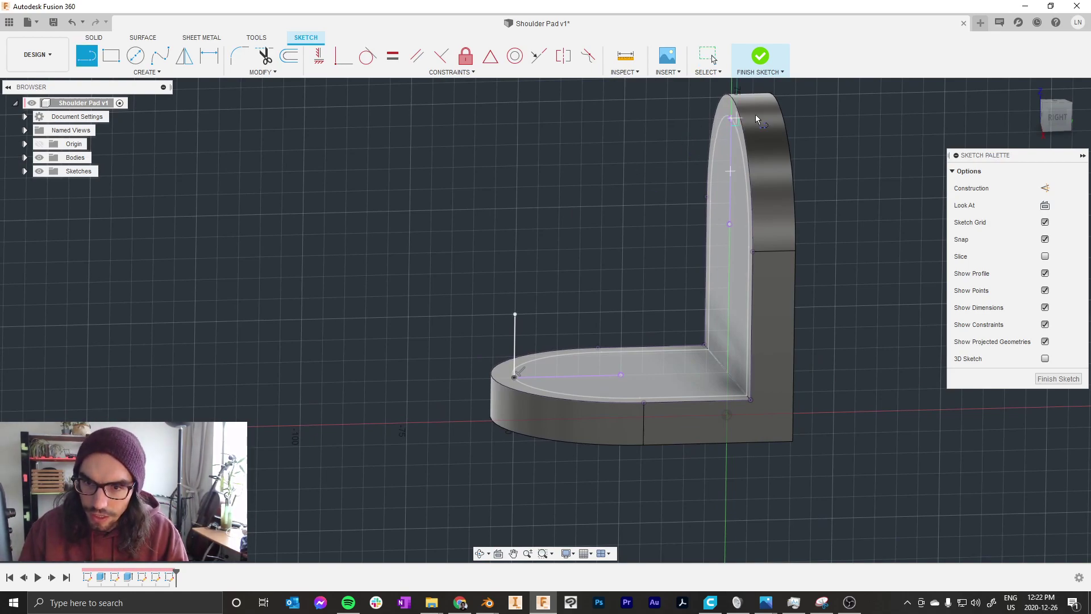
pyautogui.click(859, 116)
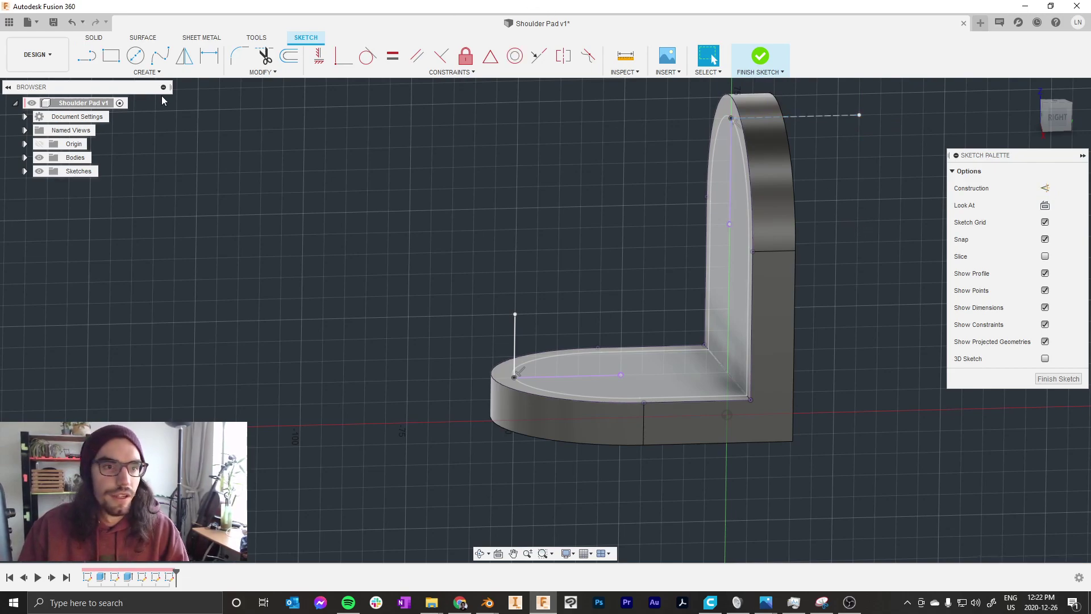
# Step: Draw a 3-point arc from the vertical line's upper end to the top of the upright plate's inset profile, bulging outward
pyautogui.click(146, 72)
pyautogui.moveTo(165, 122)
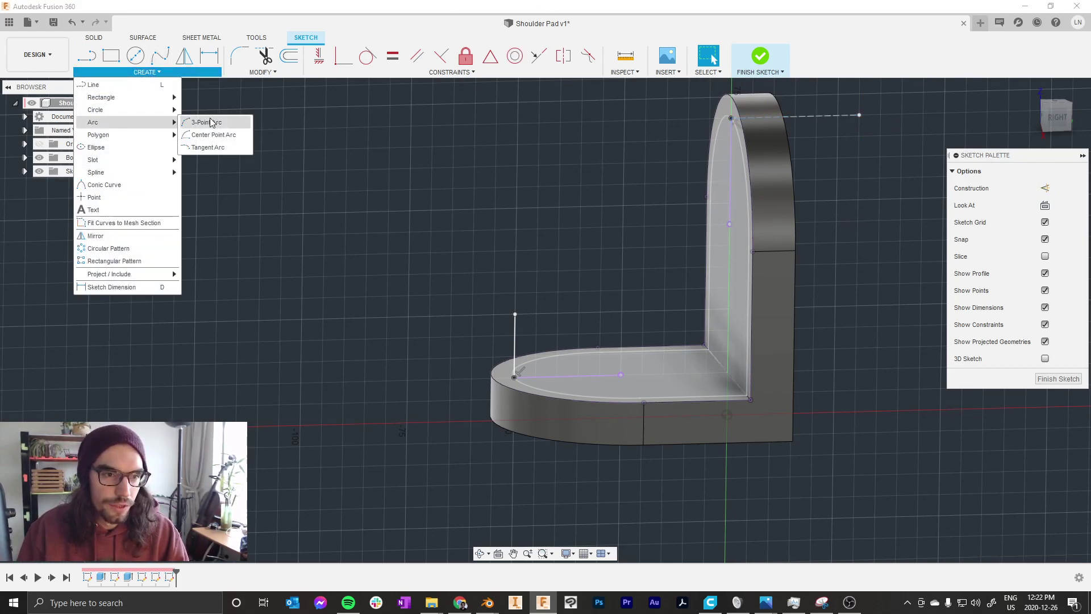
pyautogui.click(211, 122)
pyautogui.click(515, 313)
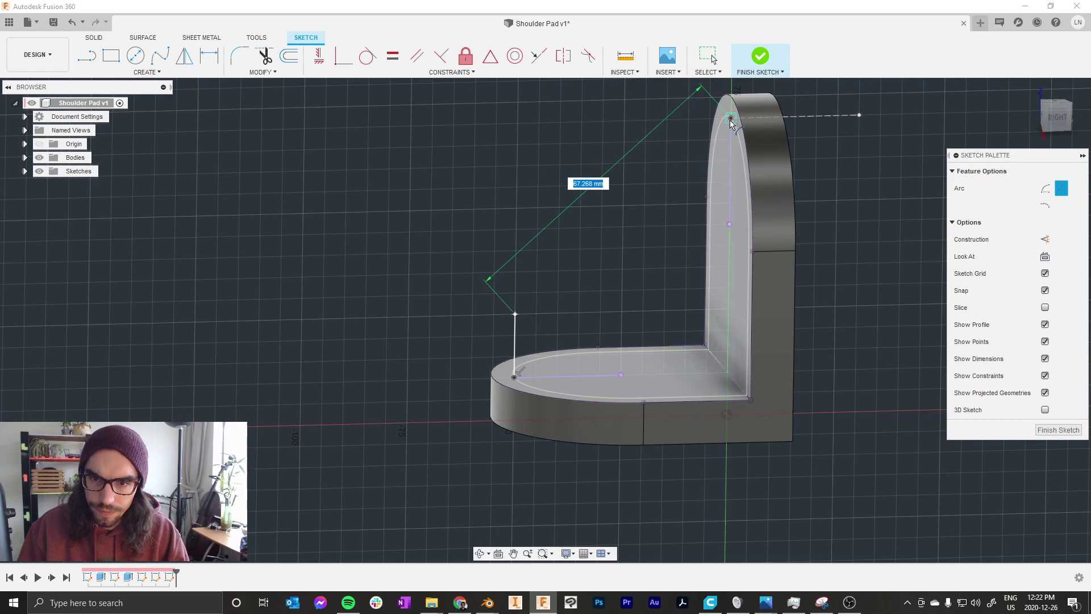
pyautogui.click(639, 169)
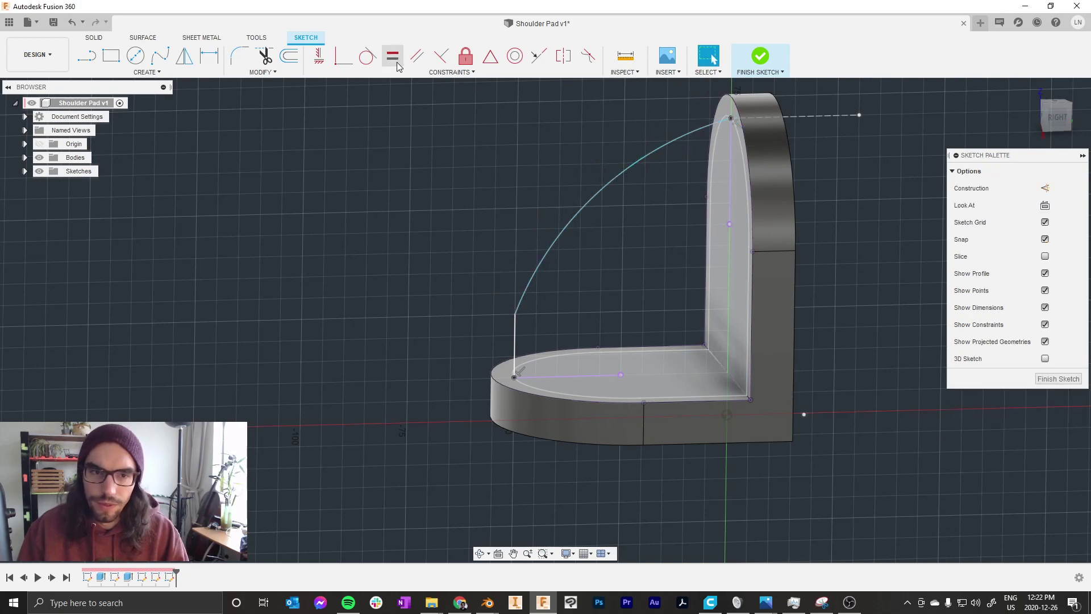
# Step: Make the arc tangent to the horizontal construction line and to the vertical line, and finish the sketch
pyautogui.click(368, 64)
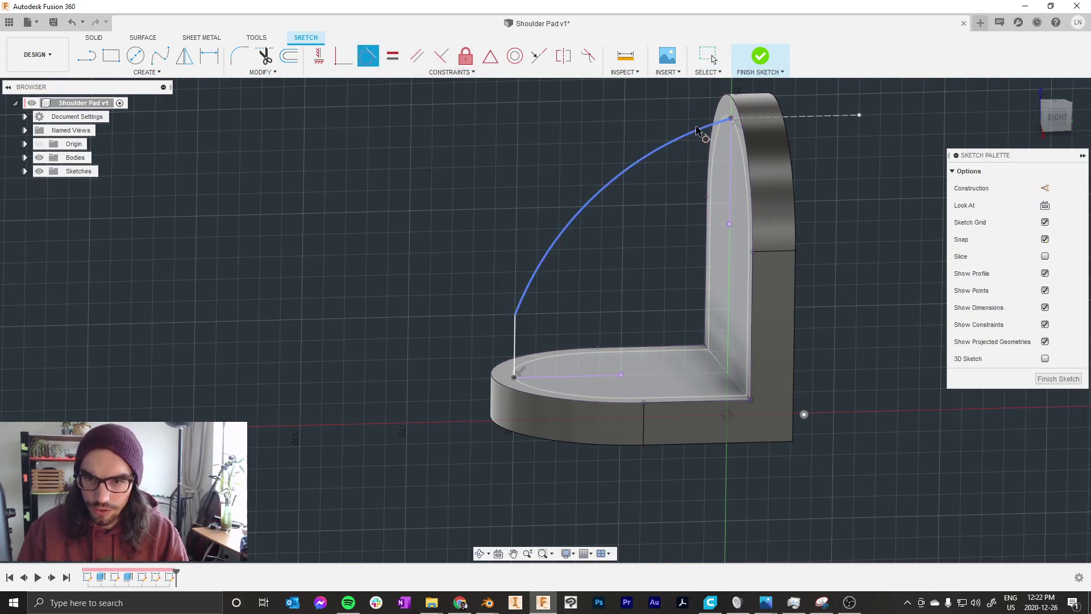
pyautogui.click(802, 117)
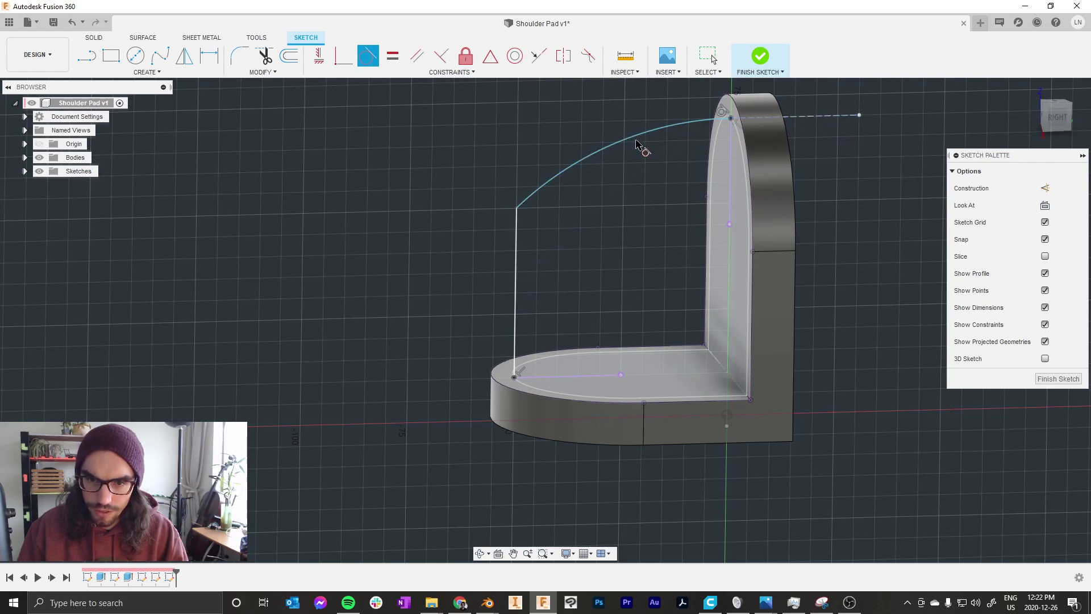
pyautogui.click(513, 249)
pyautogui.rightClick(493, 238)
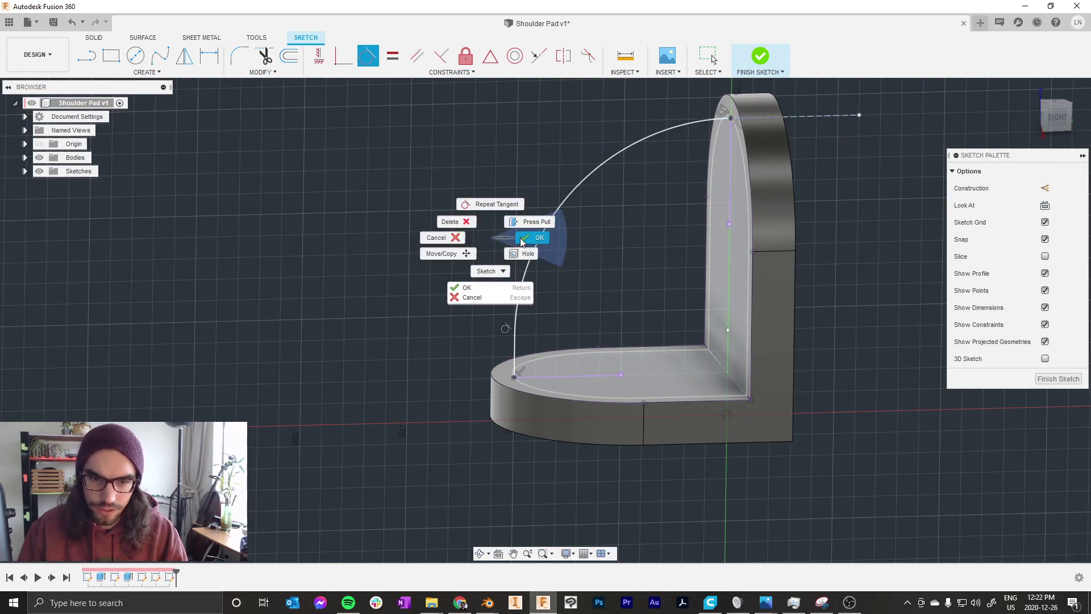
pyautogui.click(521, 238)
pyautogui.keyDown('shift'); pyautogui.moveTo(496, 183); pyautogui.dragTo(668, 97, button='middle'); pyautogui.keyUp('shift')
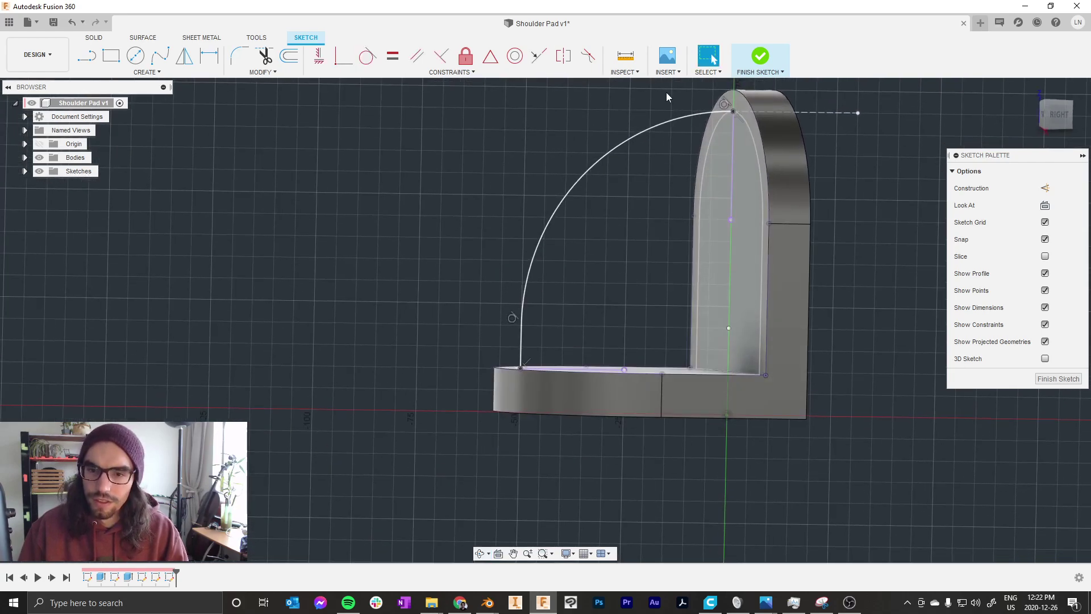
pyautogui.click(767, 64)
# Step: Loft between the inset profiles of the upright and horizontal plates along the arc as a rail, using the Join operation
pyautogui.moveTo(545, 152)
pyautogui.keyDown('shift'); pyautogui.mouseDown(button='middle')
pyautogui.moveTo(601, 204)
pyautogui.moveTo(594, 256)
pyautogui.moveTo(588, 161)
pyautogui.moveTo(639, 151)
pyautogui.moveTo(589, 155)
pyautogui.moveTo(603, 156)
pyautogui.mouseUp(button='middle'); pyautogui.keyUp('shift')
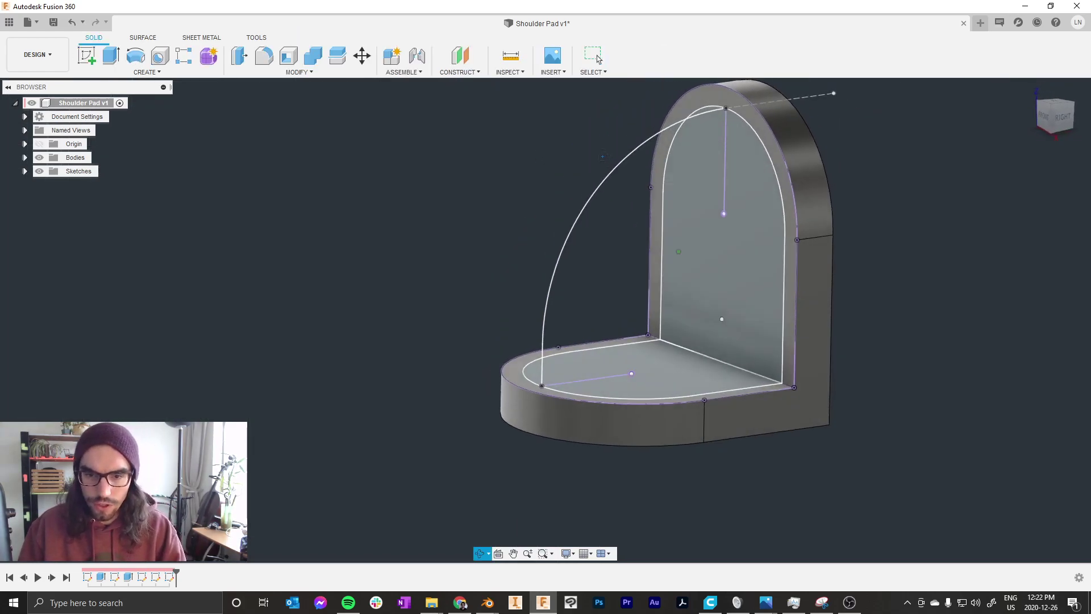
pyautogui.click(147, 72)
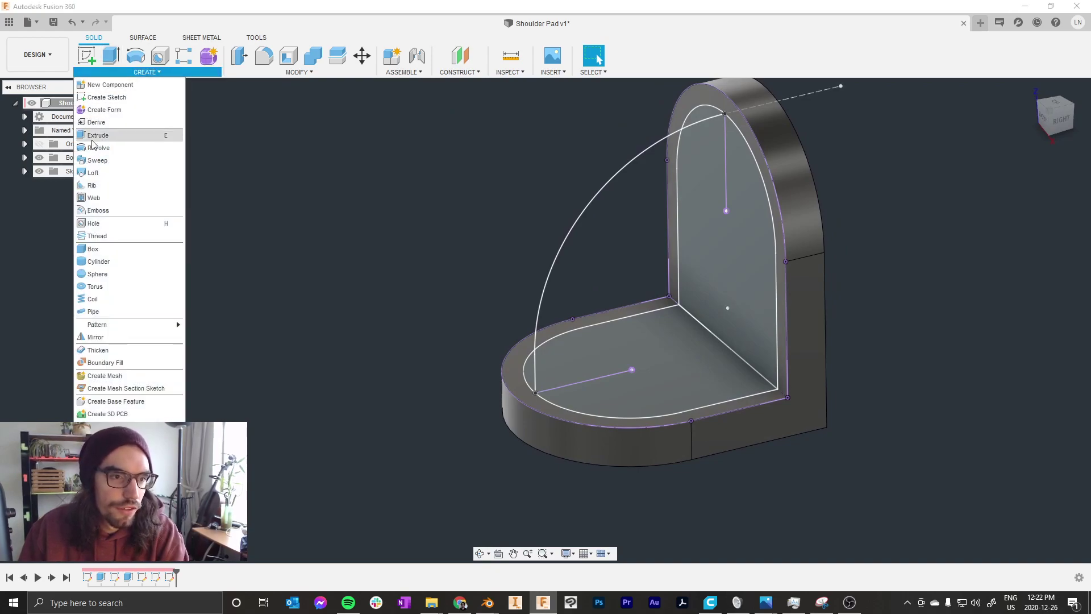
pyautogui.click(93, 172)
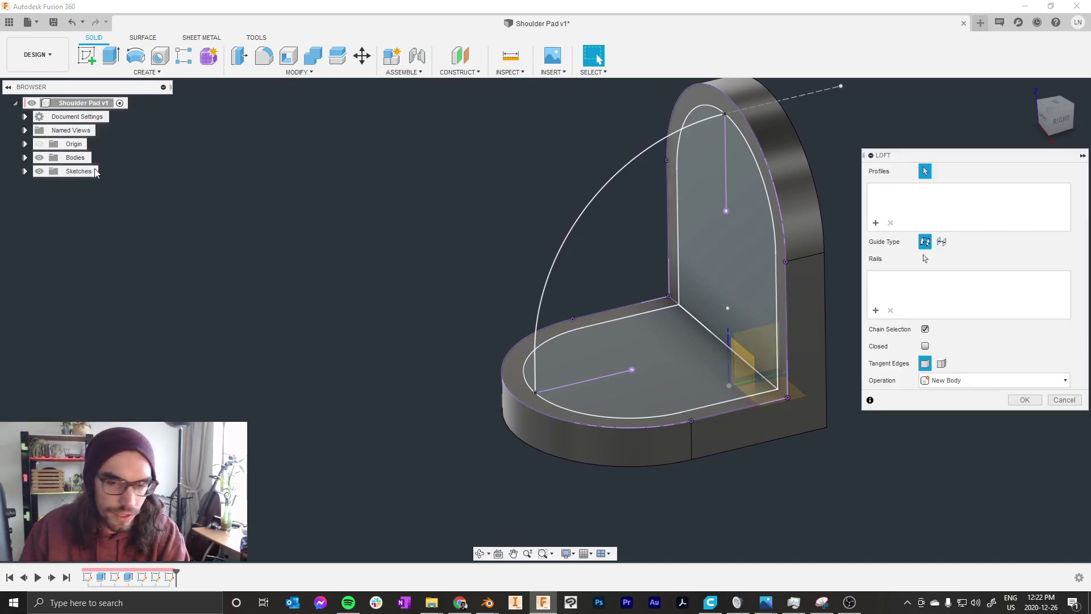
pyautogui.click(705, 233)
pyautogui.click(668, 296)
pyautogui.keyDown('shift'); pyautogui.moveTo(660, 297); pyautogui.dragTo(671, 261, button='middle'); pyautogui.keyUp('shift')
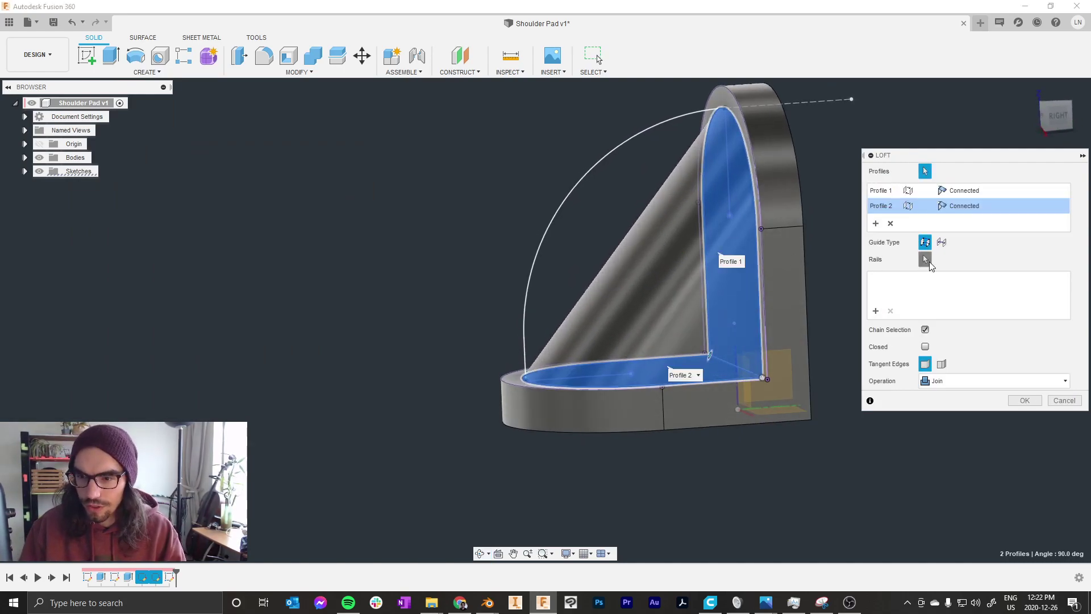
pyautogui.click(635, 135)
pyautogui.keyDown('shift'); pyautogui.moveTo(546, 130); pyautogui.dragTo(575, 139, button='middle'); pyautogui.keyUp('shift')
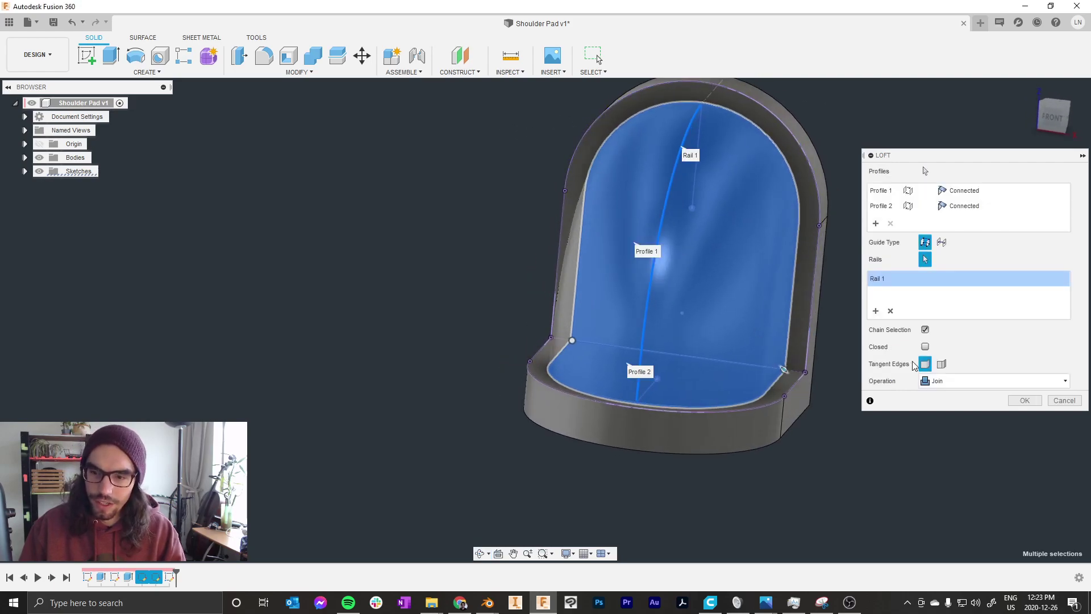
pyautogui.click(1024, 401)
# Step: Edit the upright plate's original sketch, set its base width to 70 mm and finish the sketch
pyautogui.keyDown('shift'); pyautogui.moveTo(639, 316); pyautogui.dragTo(758, 195, button='middle'); pyautogui.keyUp('shift')
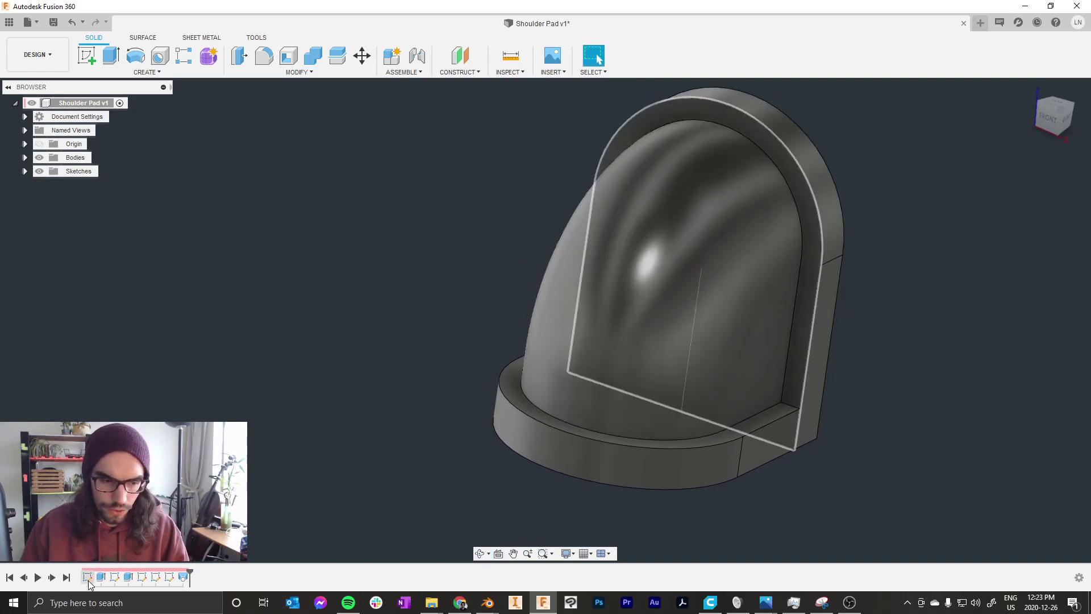
pyautogui.doubleClick(88, 577)
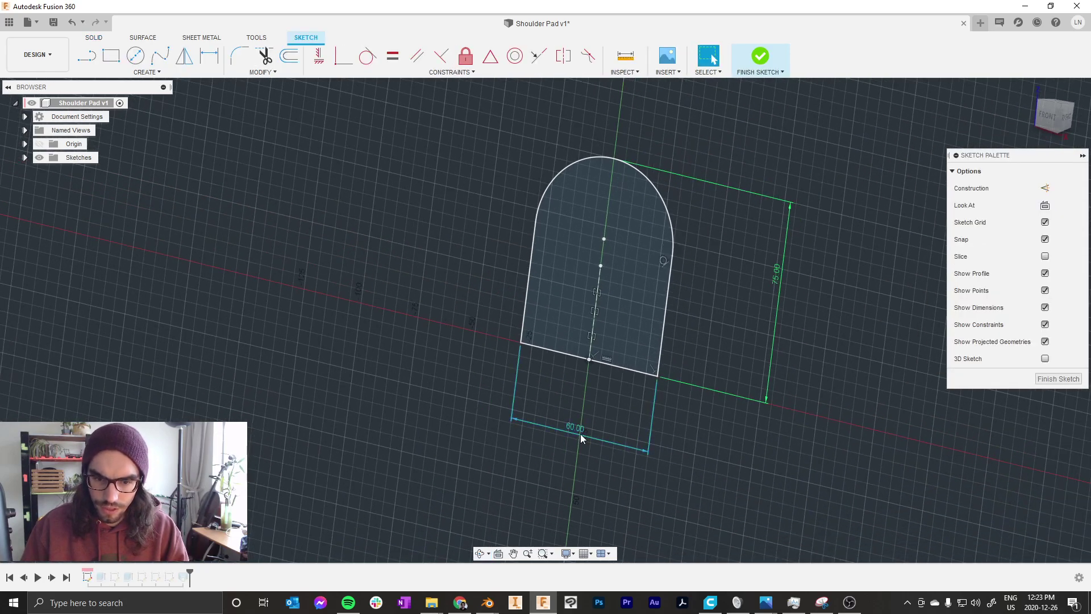
pyautogui.doubleClick(580, 433)
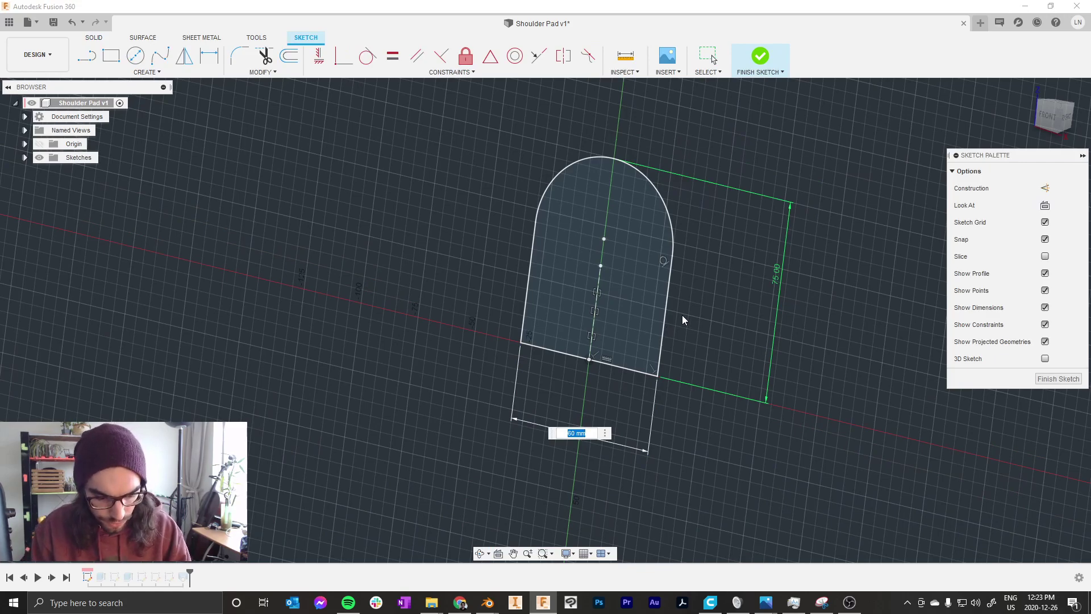
pyautogui.write('70')
pyautogui.press('Return')
pyautogui.click(770, 63)
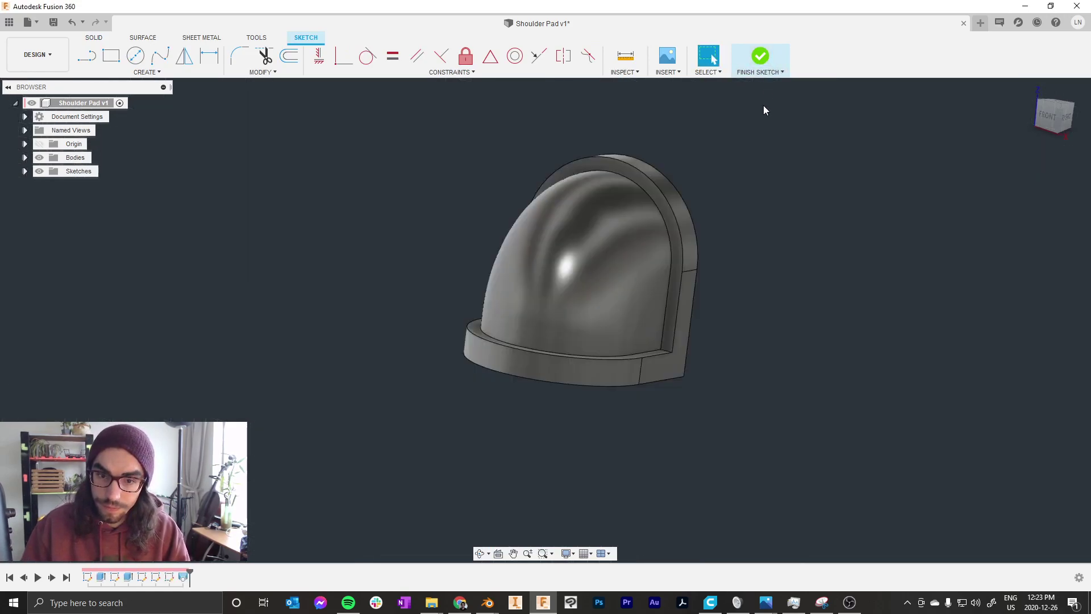
pyautogui.keyDown('shift'); pyautogui.moveTo(627, 208); pyautogui.dragTo(637, 172, button='middle'); pyautogui.keyUp('shift')
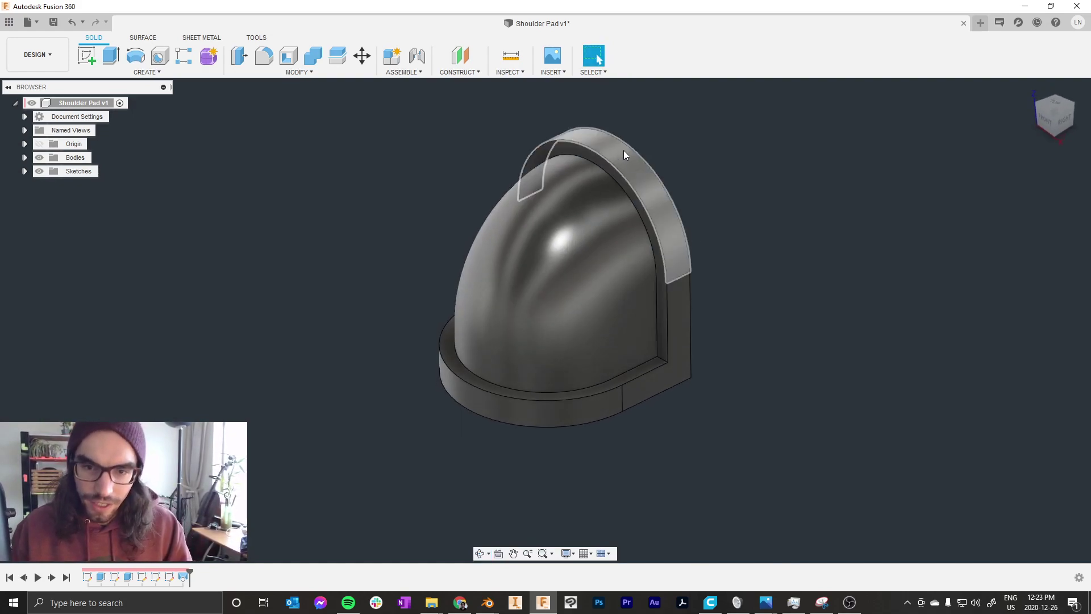
pyautogui.click(623, 150)
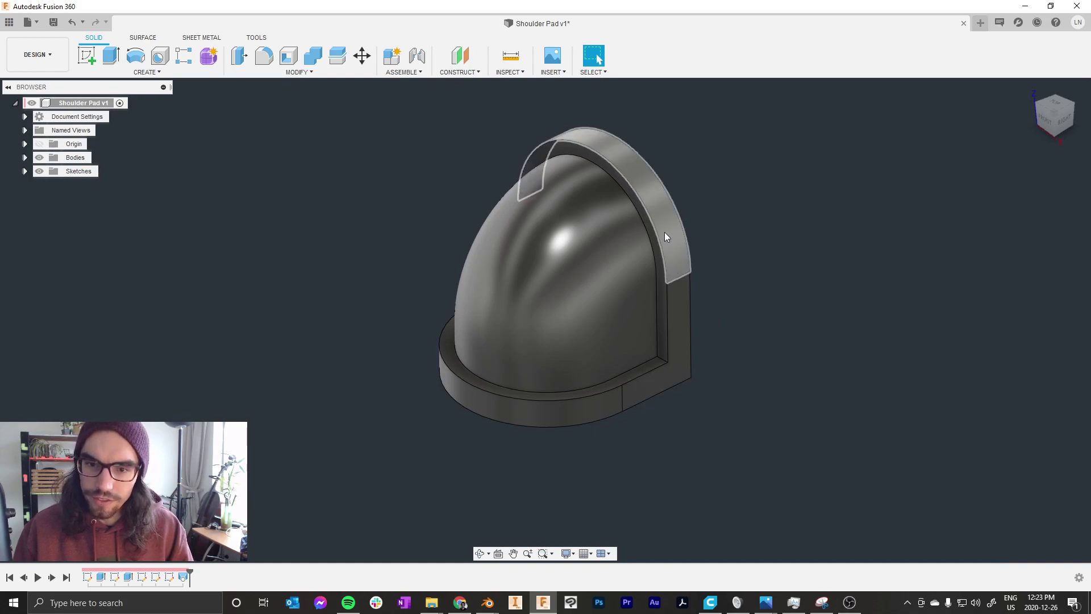
pyautogui.keyDown('shift'); pyautogui.moveTo(666, 234); pyautogui.dragTo(490, 98, button='middle'); pyautogui.keyUp('shift')
pyautogui.click(672, 261)
pyautogui.click(459, 74)
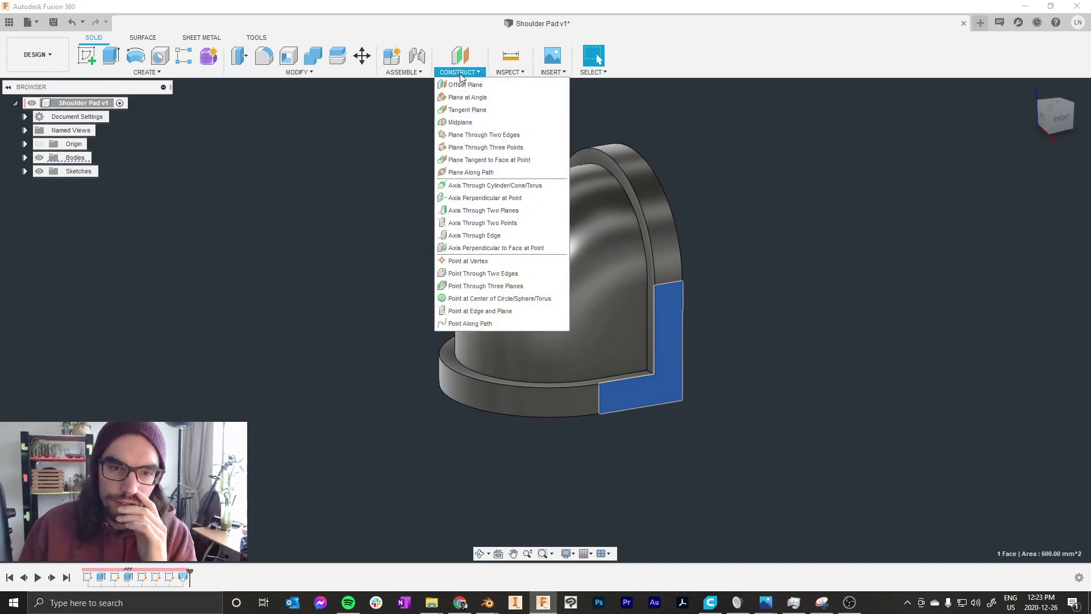
pyautogui.click(478, 120)
pyautogui.scroll(3, 611, 164)
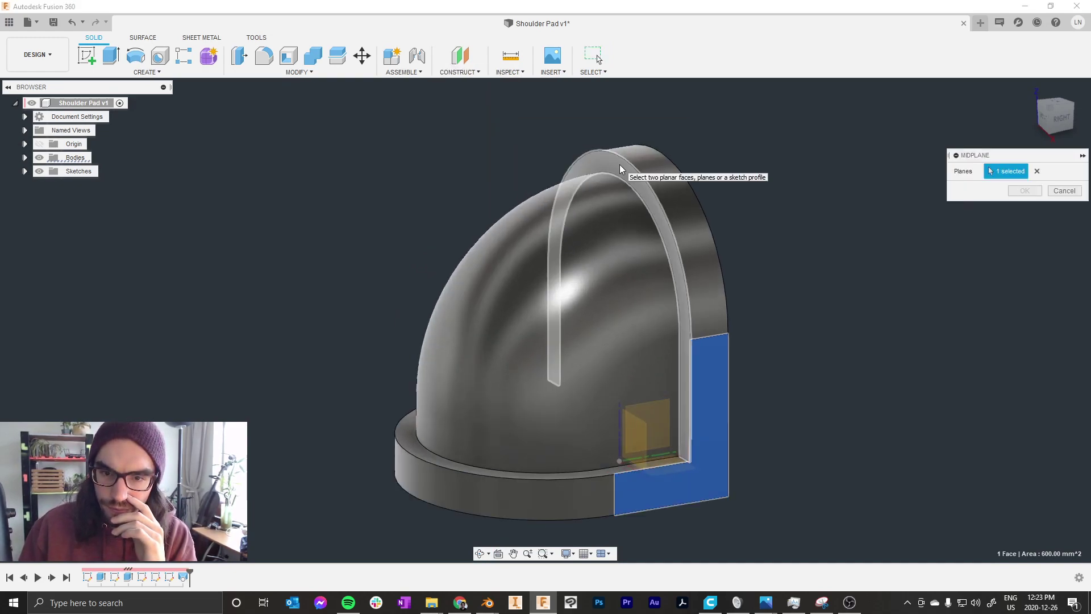
pyautogui.click(621, 168)
pyautogui.press('Escape')
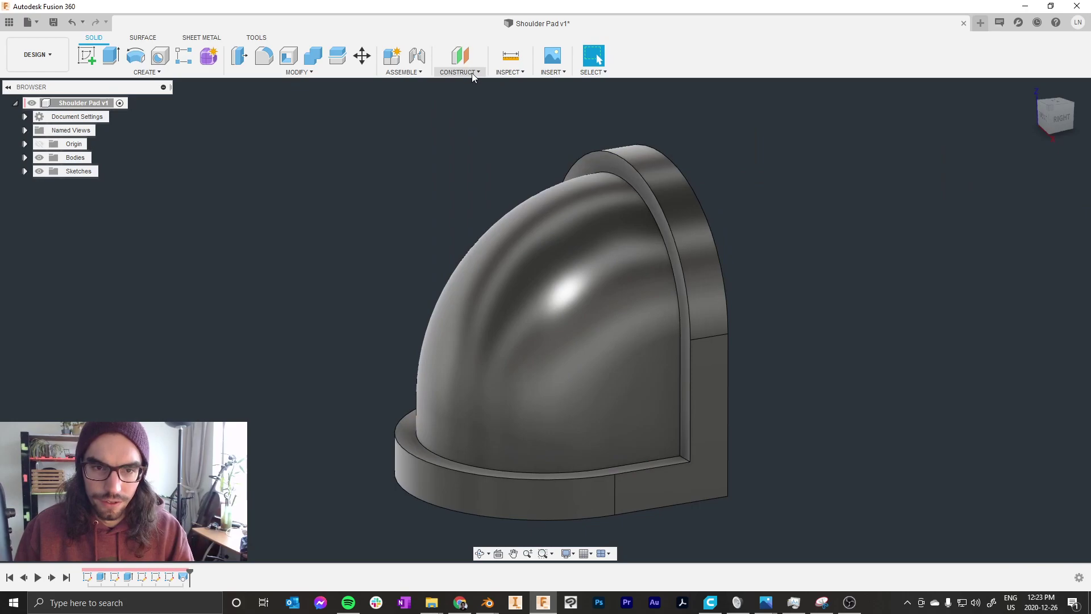
# Step: Create a midplane between the front and back faces of the upright plate
pyautogui.click(472, 73)
pyautogui.click(481, 120)
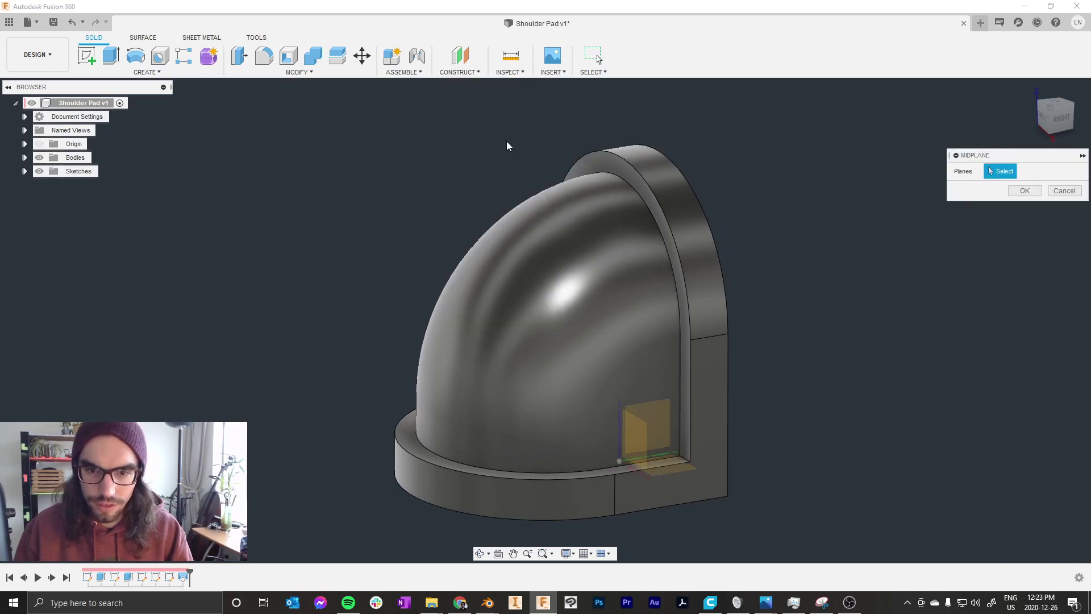
pyautogui.click(638, 180)
pyautogui.moveTo(637, 179)
pyautogui.keyDown('shift'); pyautogui.mouseDown(button='middle')
pyautogui.moveTo(675, 203)
pyautogui.moveTo(669, 168)
pyautogui.moveTo(671, 186)
pyautogui.moveTo(648, 171)
pyautogui.mouseUp(button='middle'); pyautogui.keyUp('shift')
pyautogui.click(675, 203)
pyautogui.press('Return')
pyautogui.click(696, 149)
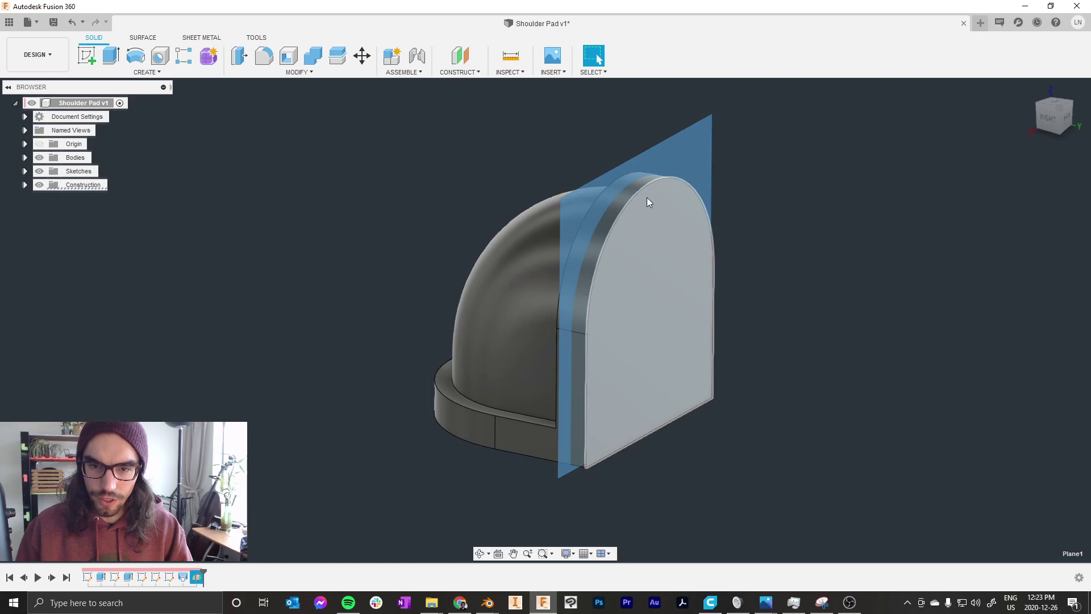
pyautogui.click(729, 168)
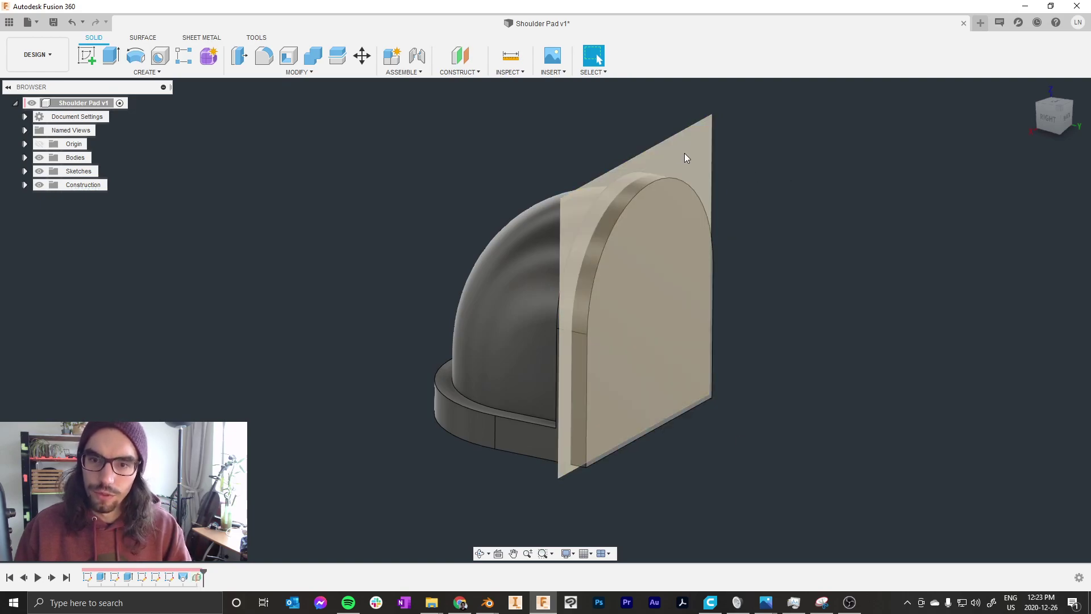
# Step: Start a sketch on the upright plate's midplane and project the outline of the plate's outer face into it
pyautogui.click(685, 154)
pyautogui.press('c')
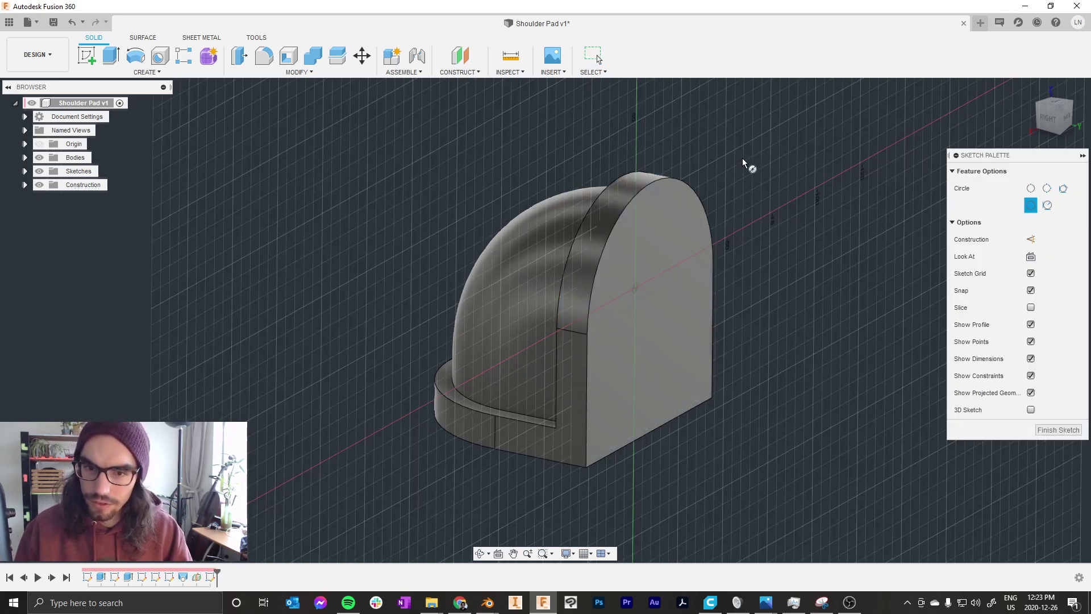
pyautogui.press('Escape')
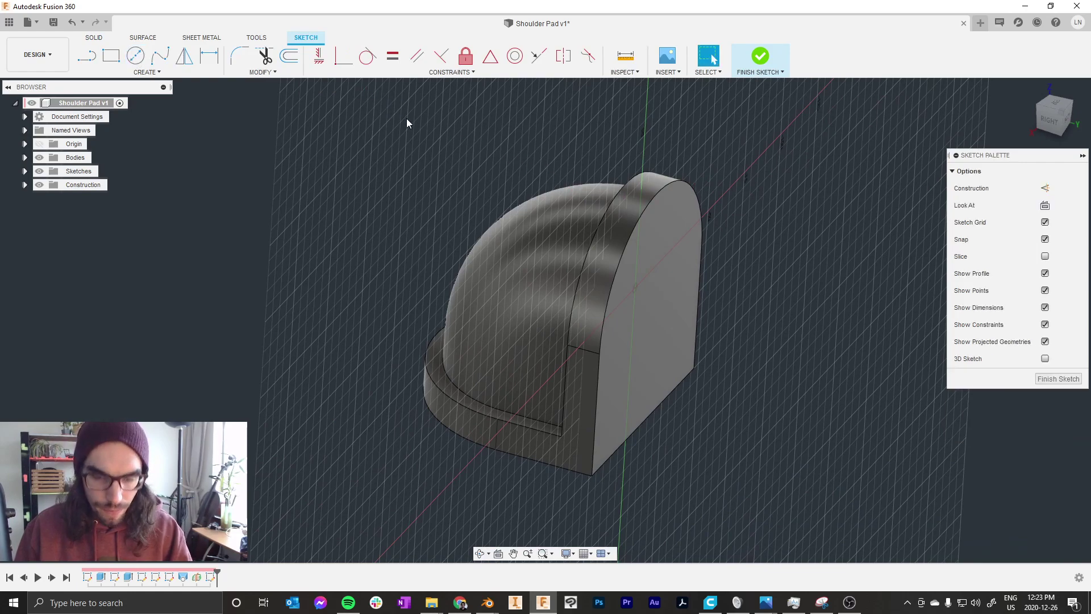
pyautogui.press('p')
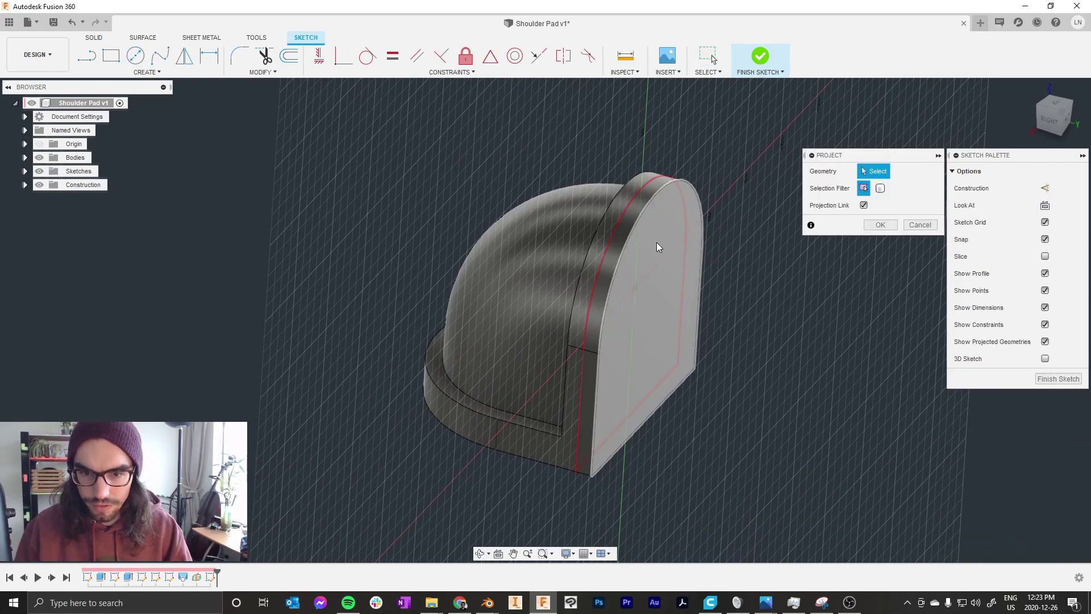
pyautogui.click(656, 242)
pyautogui.rightClick(677, 124)
pyautogui.click(664, 119)
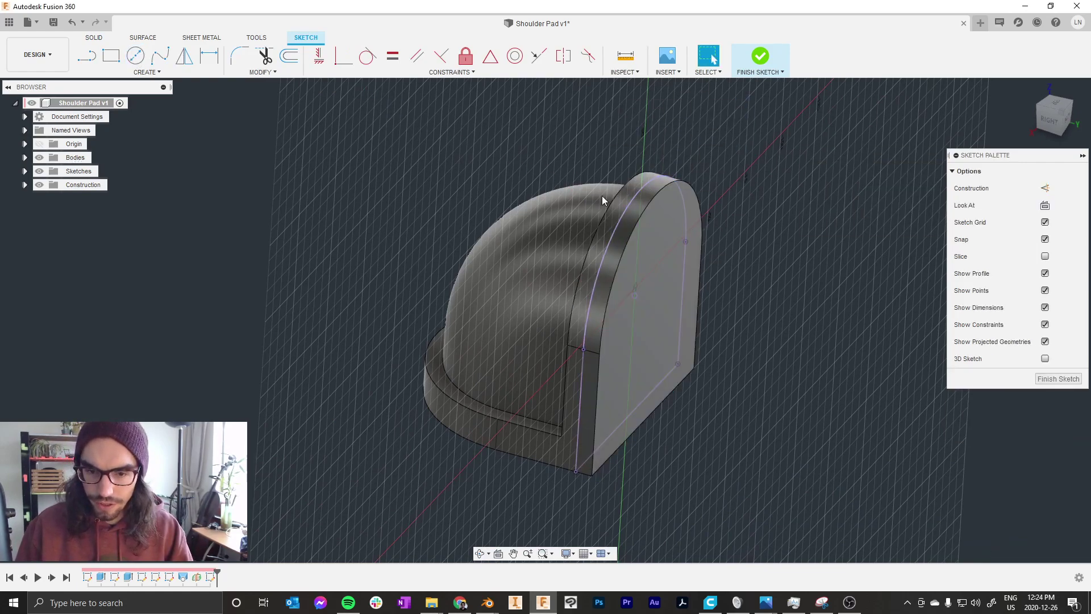
# Step: Convert the projected bottom edge to a construction line, leaving the sides and arch as the path, and finish the sketch
pyautogui.keyDown('shift'); pyautogui.moveTo(677, 370); pyautogui.dragTo(672, 360, button='middle'); pyautogui.keyUp('shift')
pyautogui.scroll(-2, 680, 479)
pyautogui.scroll(4, 671, 446)
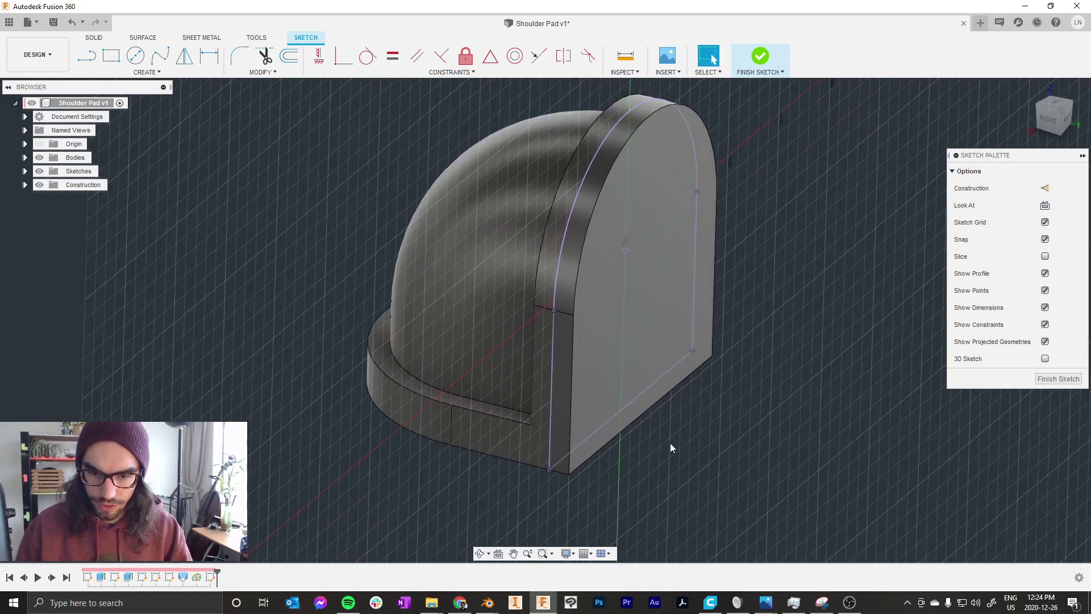
pyautogui.moveTo(606, 374); pyautogui.dragTo(605, 373)
pyautogui.press('x')
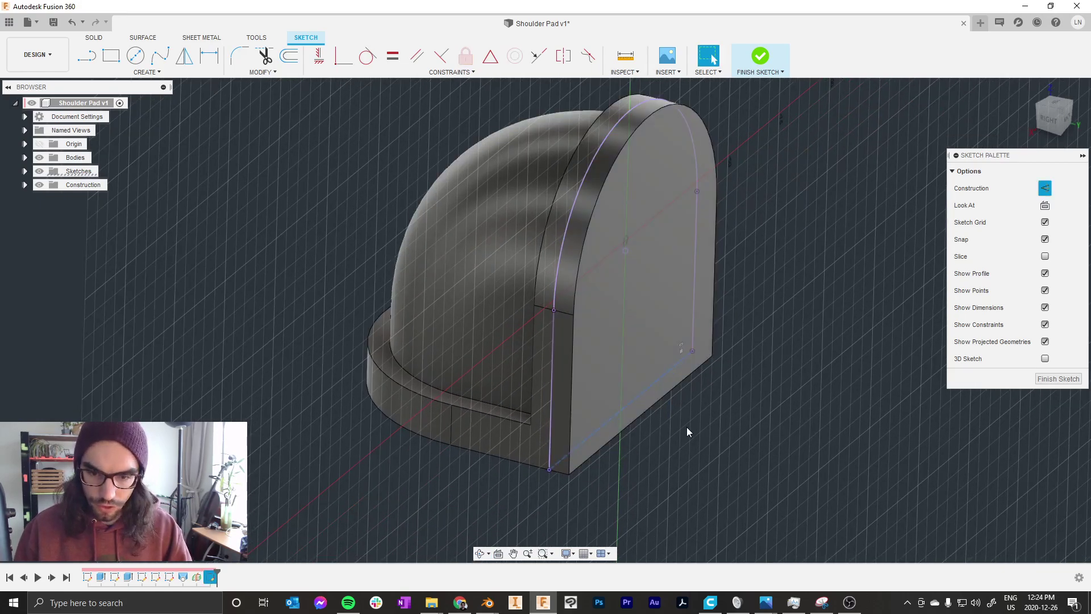
pyautogui.click(687, 427)
pyautogui.keyDown('shift'); pyautogui.moveTo(642, 259); pyautogui.dragTo(698, 180, button='middle'); pyautogui.keyUp('shift')
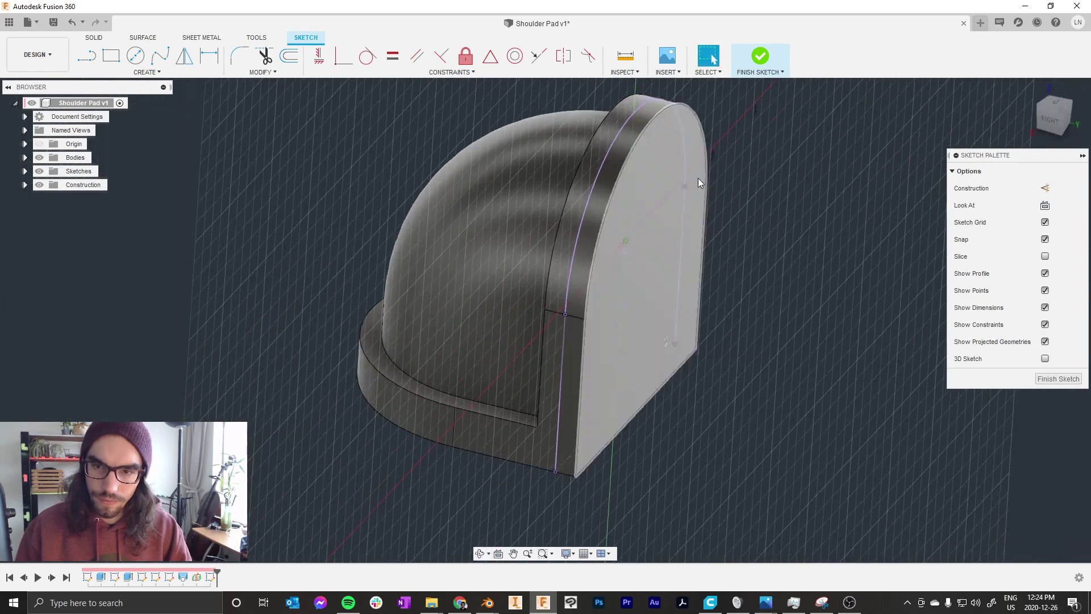
pyautogui.click(760, 57)
pyautogui.keyDown('shift'); pyautogui.moveTo(625, 331); pyautogui.dragTo(601, 309, button='middle'); pyautogui.keyUp('shift')
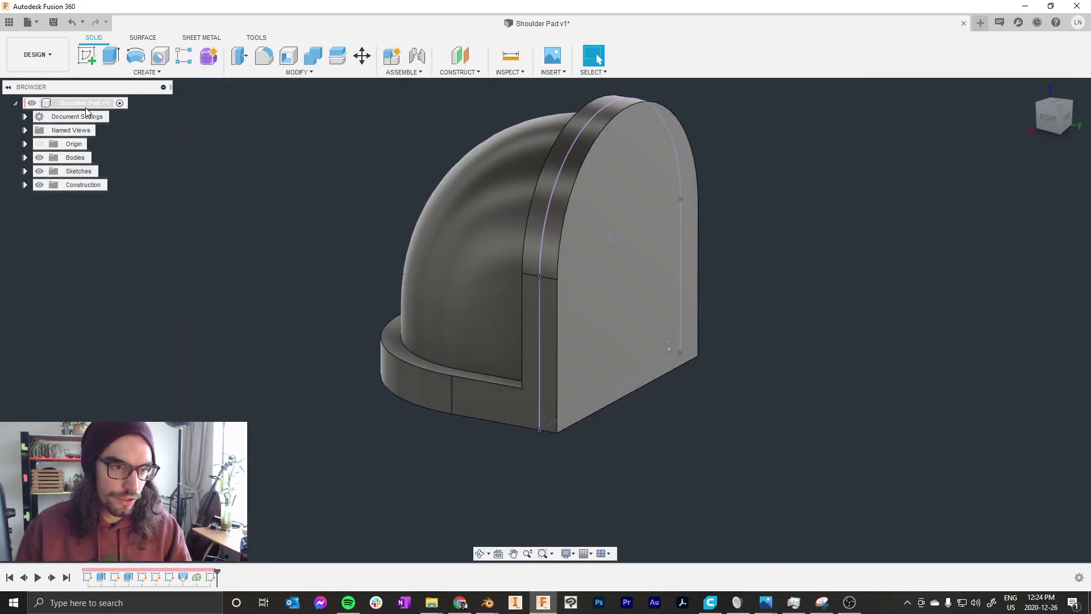
# Step: Show the hidden midplane of the upright plate and start a second sketch on it
pyautogui.click(24, 187)
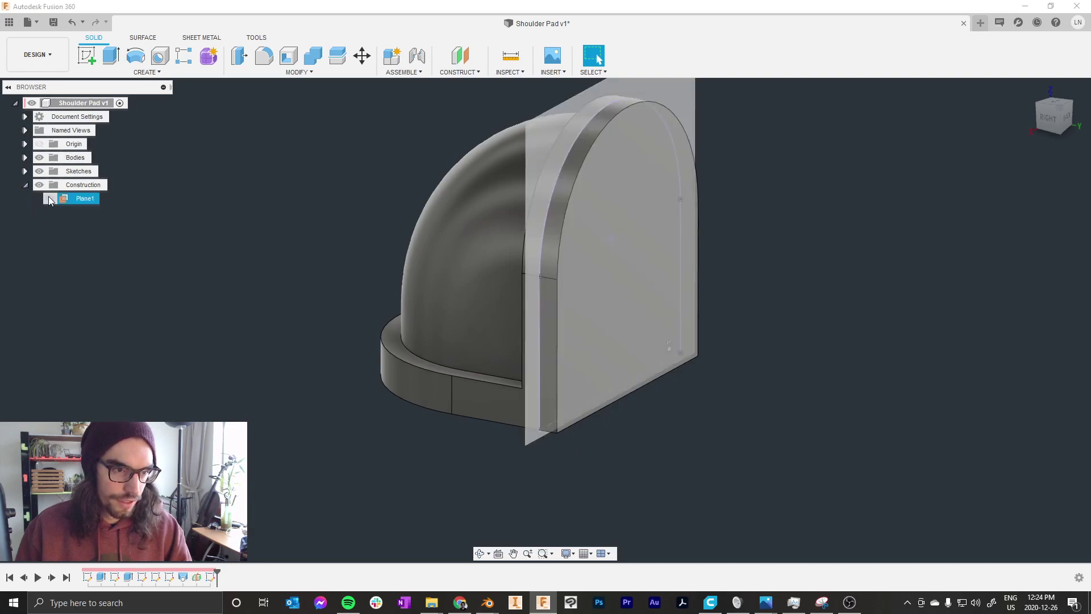
pyautogui.click(49, 198)
pyautogui.keyDown('shift'); pyautogui.moveTo(329, 380); pyautogui.dragTo(301, 383, button='middle'); pyautogui.keyUp('shift')
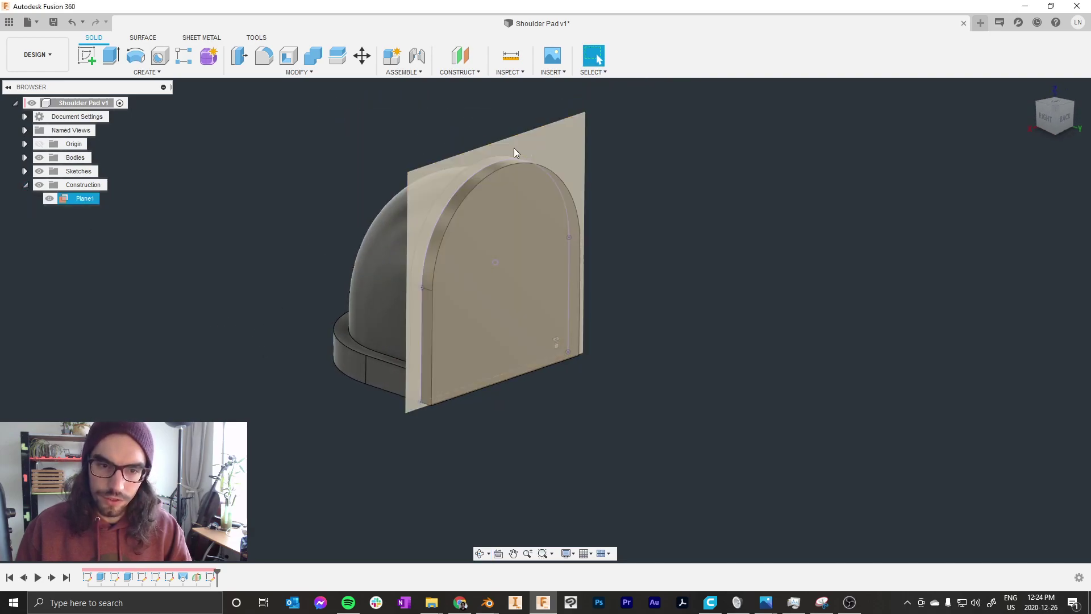
pyautogui.click(568, 163)
pyautogui.press('c')
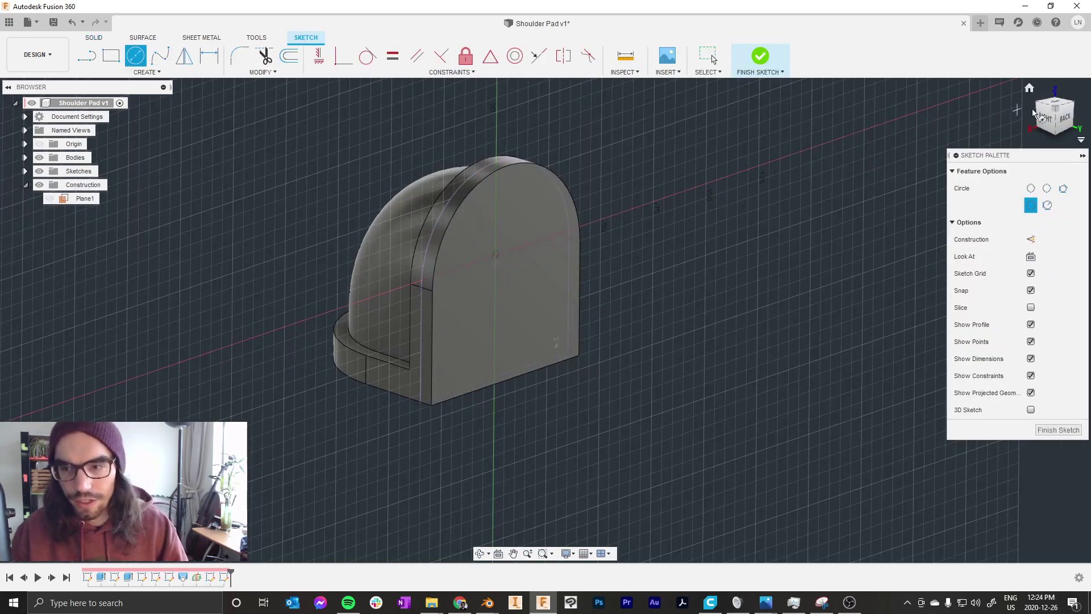
# Step: Project the path's endpoint at the upright plate's lower corner into the new sketch
pyautogui.click(1069, 121)
pyautogui.scroll(-2, 586, 227)
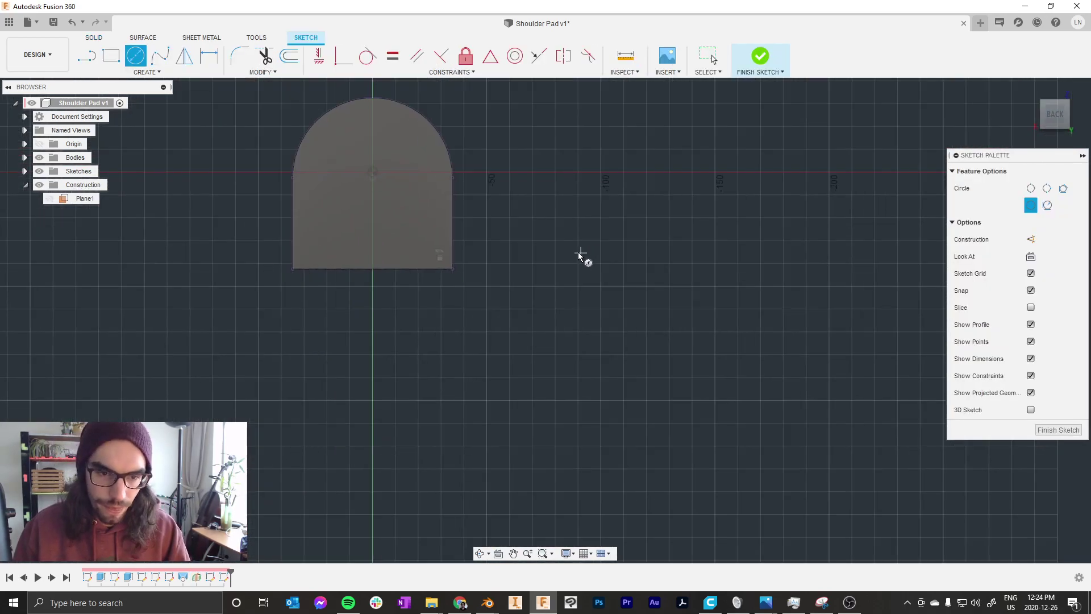
pyautogui.keyDown('shift'); pyautogui.moveTo(578, 251); pyautogui.dragTo(542, 281, button='middle'); pyautogui.keyUp('shift')
pyautogui.press('Escape')
pyautogui.scroll(5, 444, 250)
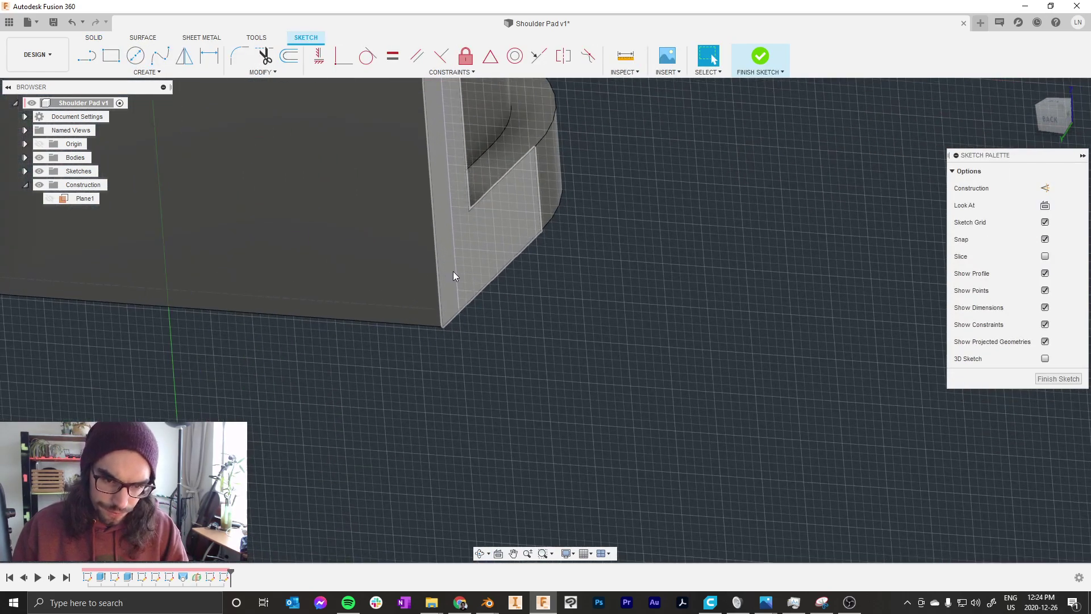
pyautogui.scroll(3, 446, 290)
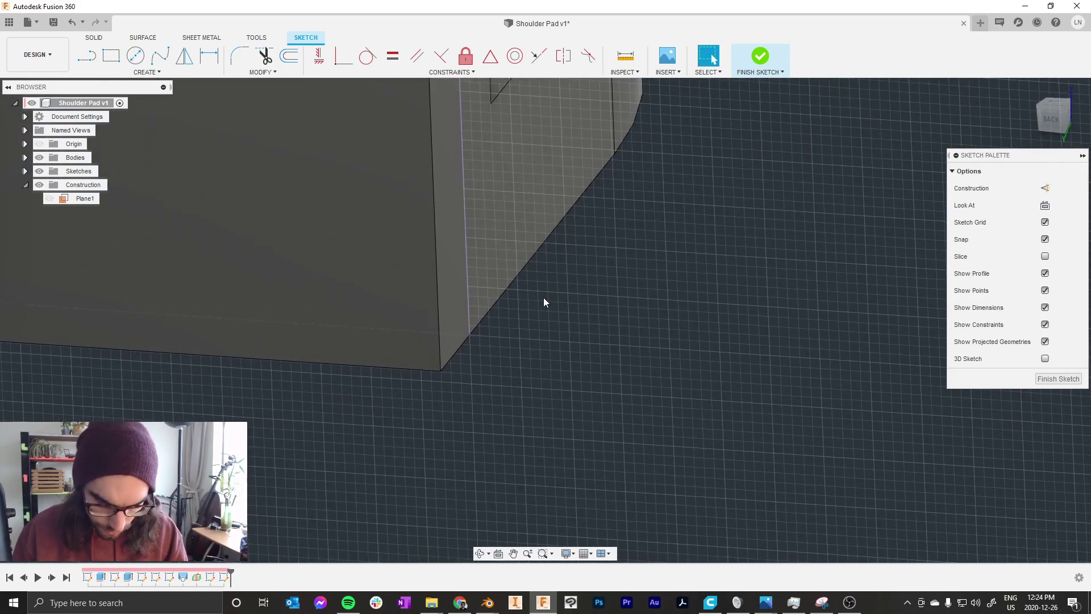
pyautogui.press('p')
pyautogui.click(469, 334)
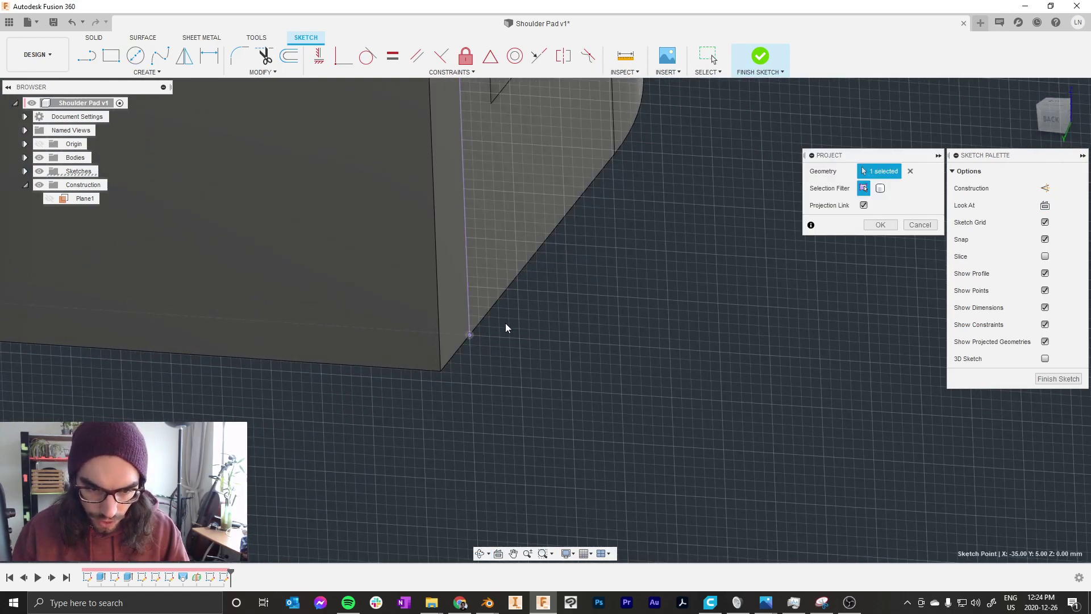
pyautogui.rightClick(506, 323)
pyautogui.click(510, 318)
# Step: Sketch a closed half-profile of a notched spike through the projected corner point, starting 2 mm into the plate, and finish the sketch
pyautogui.press('l')
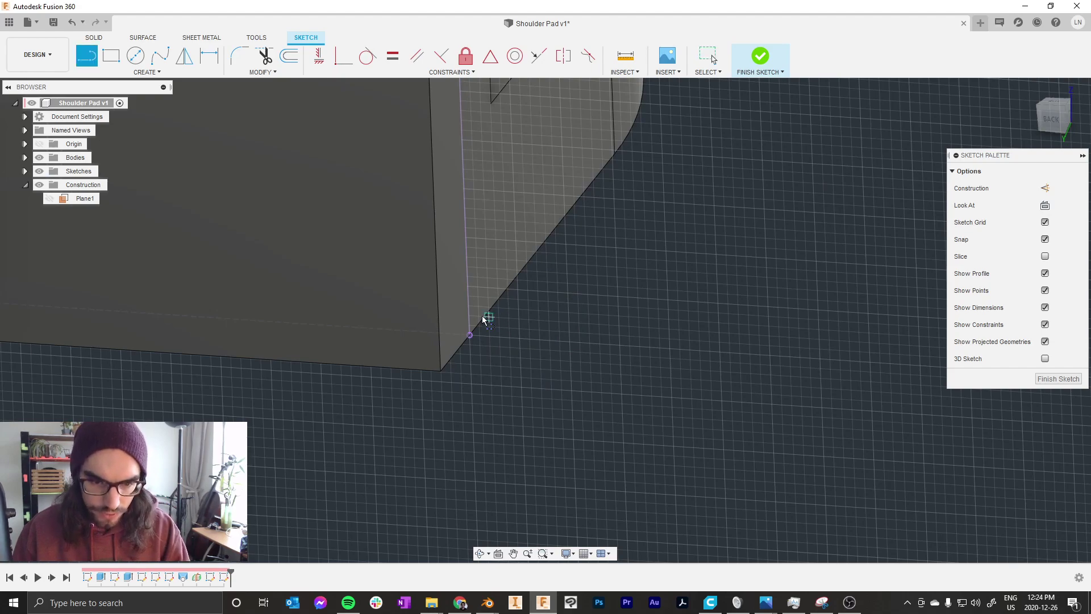
pyautogui.click(469, 334)
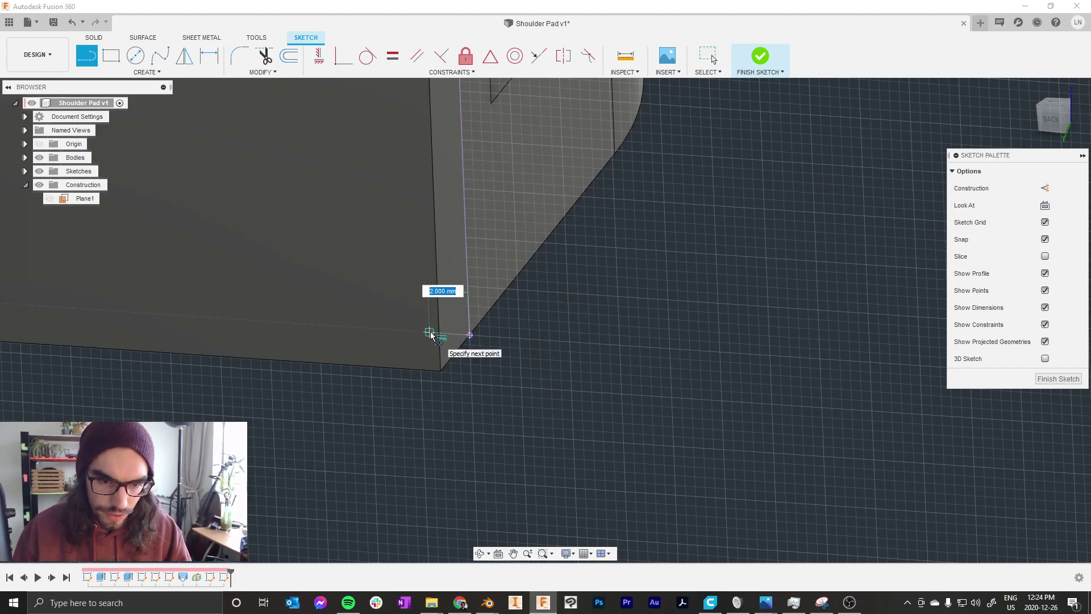
pyautogui.click(429, 331)
pyautogui.click(428, 284)
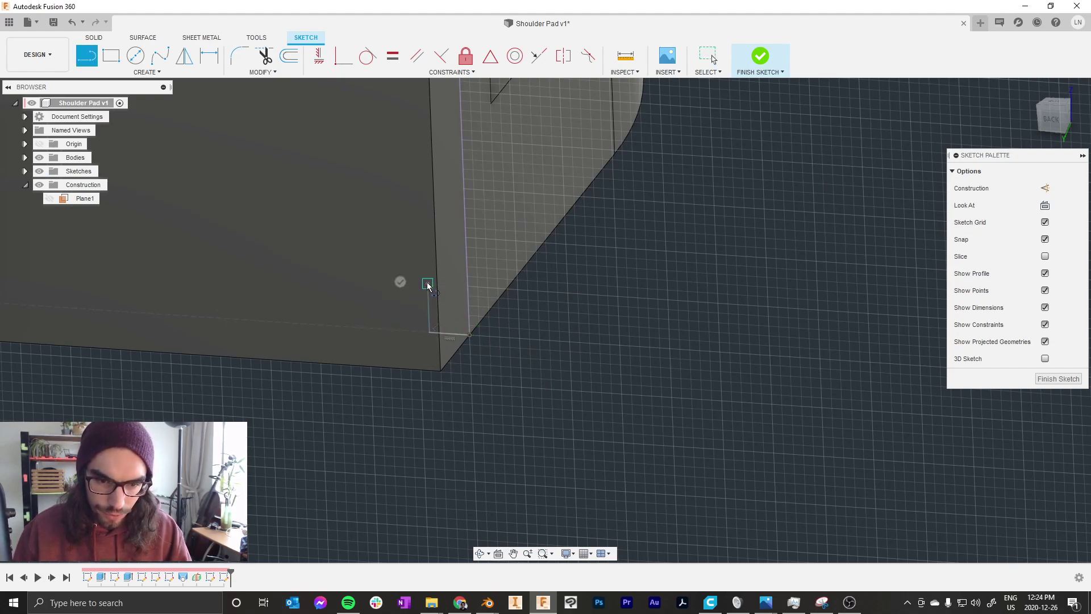
pyautogui.click(498, 288)
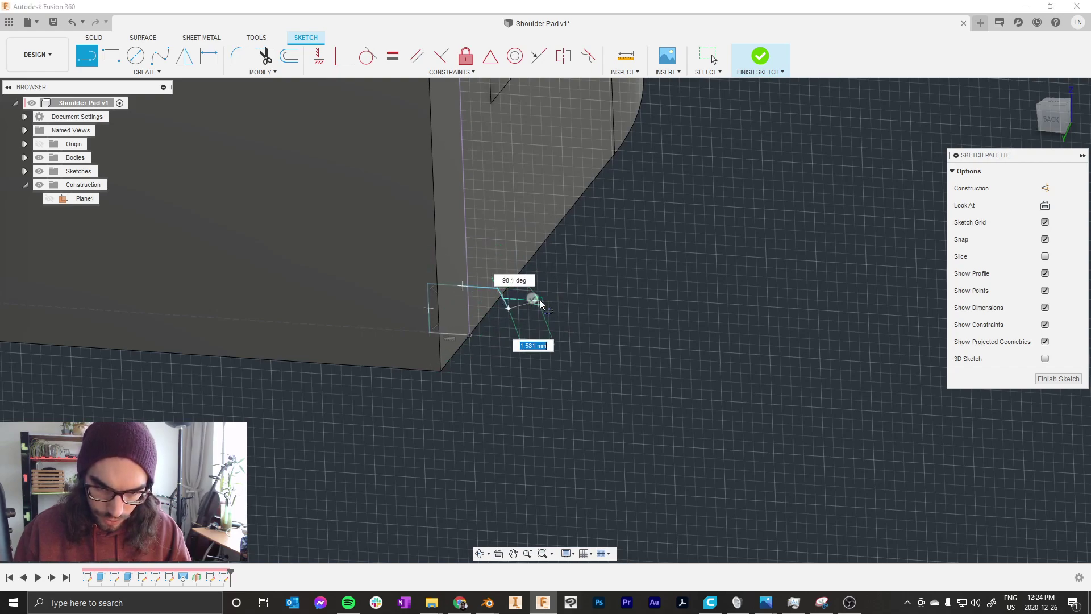
pyautogui.click(538, 300)
pyautogui.click(609, 345)
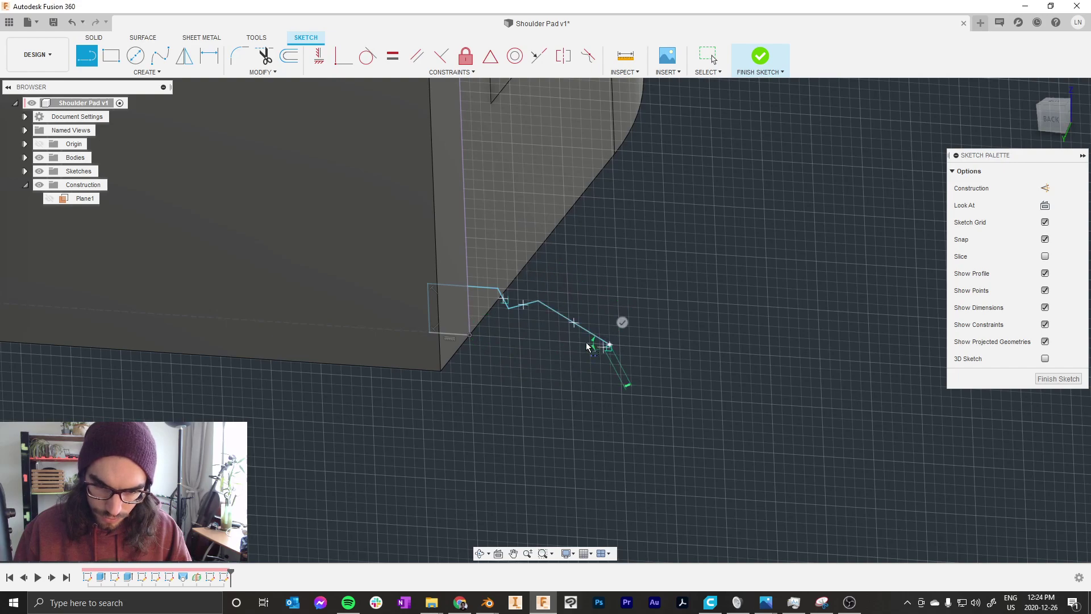
pyautogui.click(472, 337)
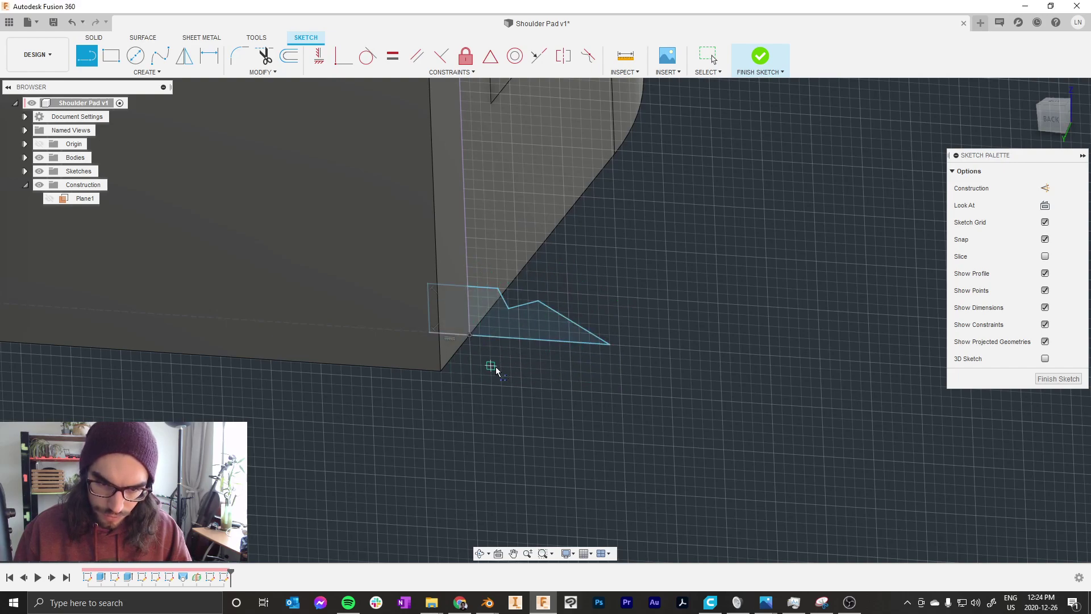
pyautogui.rightClick(505, 374)
pyautogui.click(533, 370)
pyautogui.scroll(-2, 531, 366)
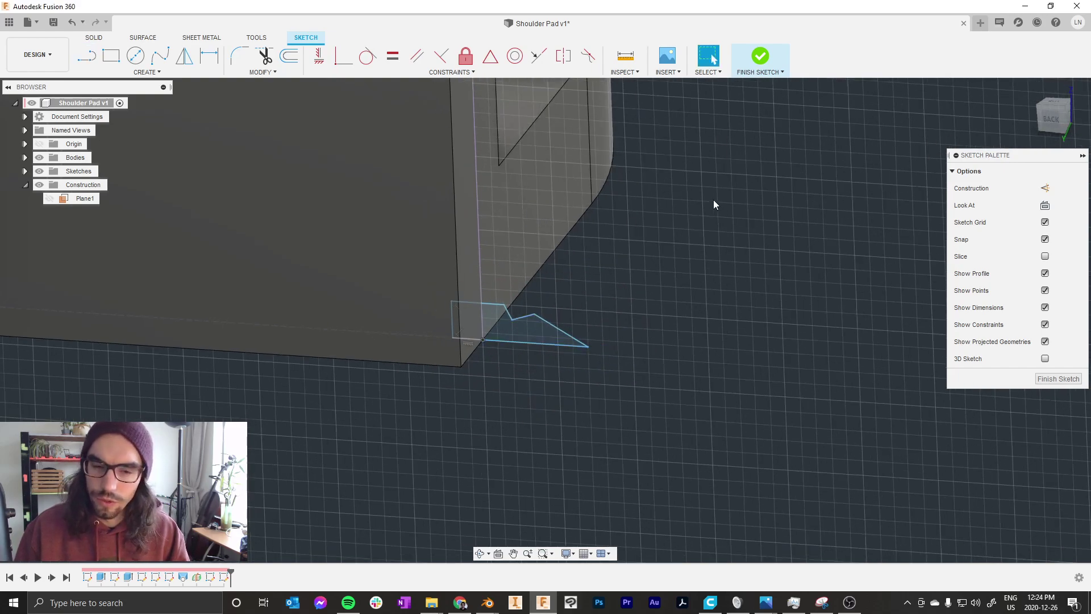
pyautogui.click(761, 56)
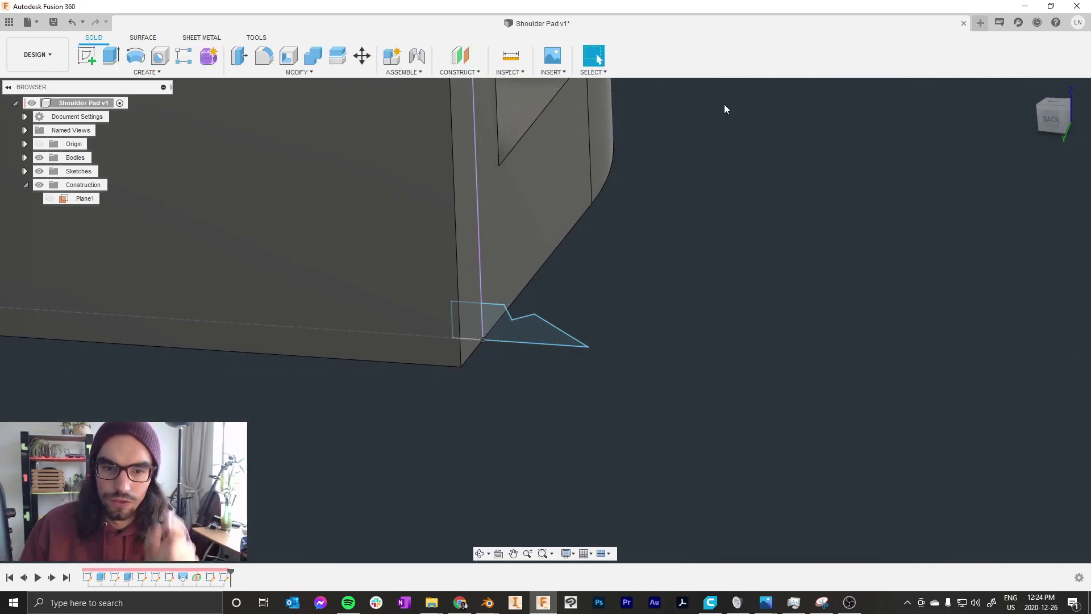
# Step: Revolve the spike profile 360 degrees around its bottom line as a new body
pyautogui.click(135, 56)
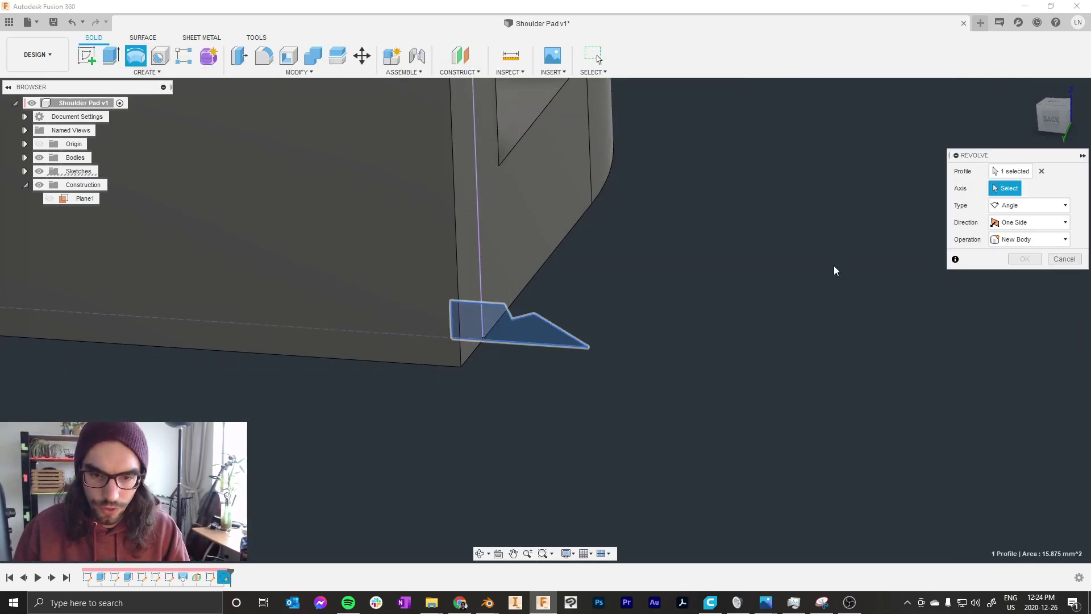
pyautogui.click(543, 347)
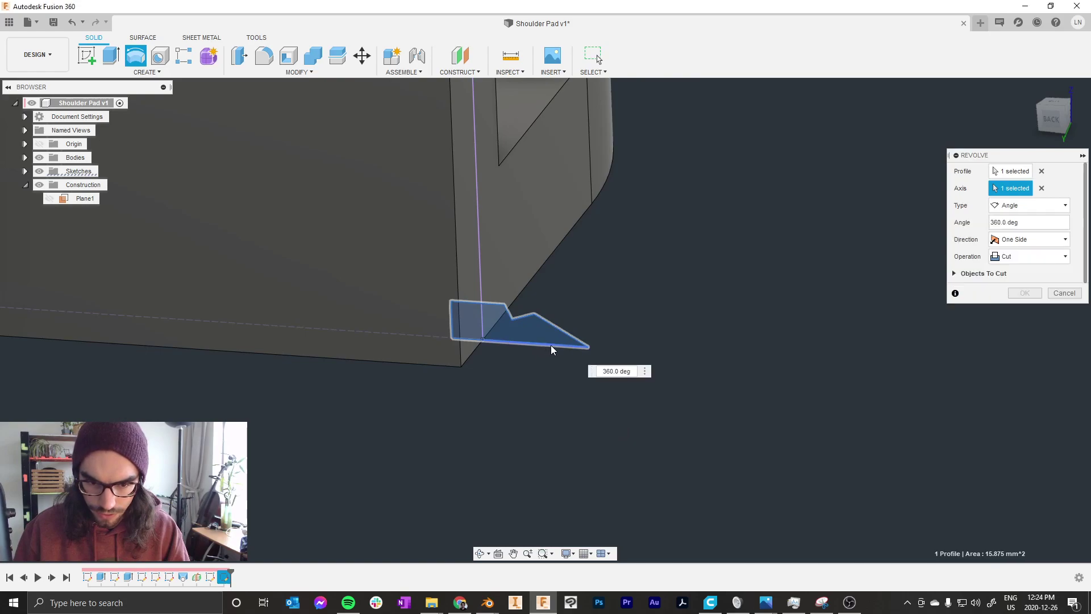
pyautogui.click(1002, 256)
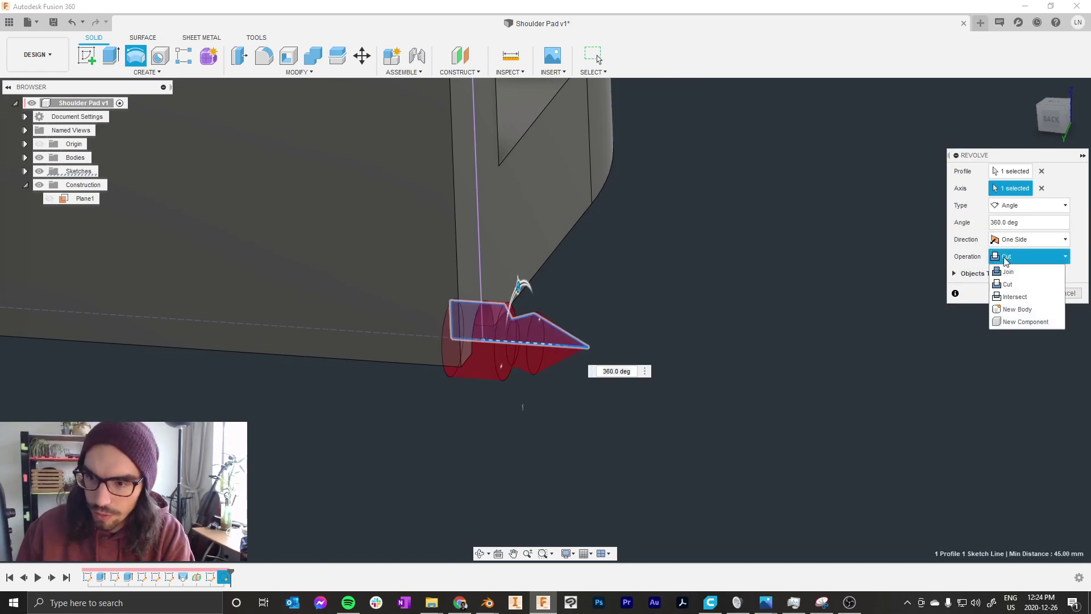
pyautogui.click(1006, 310)
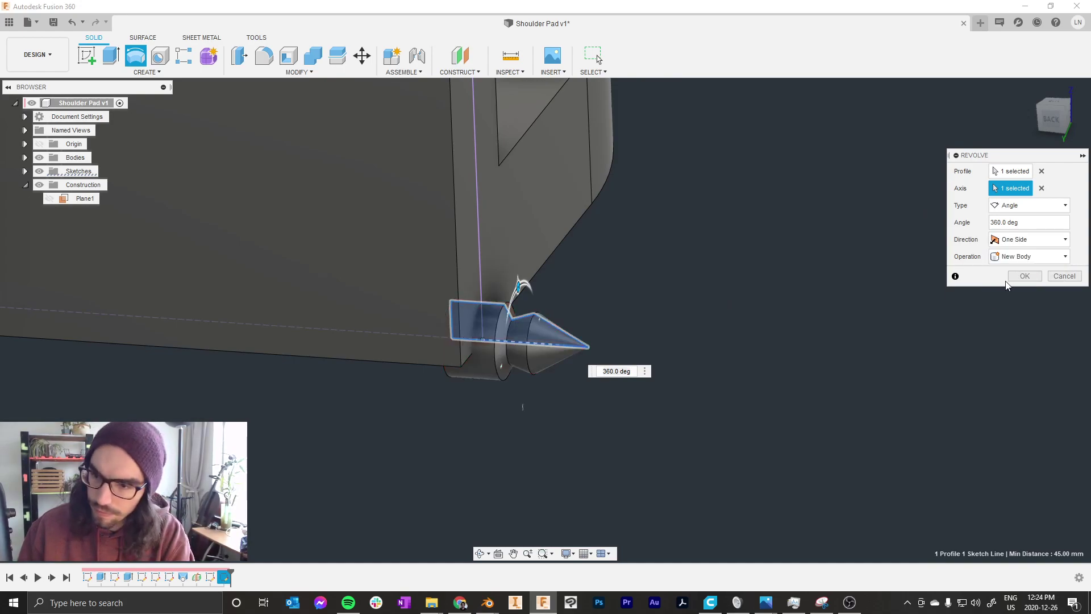
pyautogui.click(1024, 280)
# Step: Edit the spike sketch: pull the tip outward to about X -43.6 mm, make the bottom line horizontal, and finish the sketch
pyautogui.scroll(-6, 612, 281)
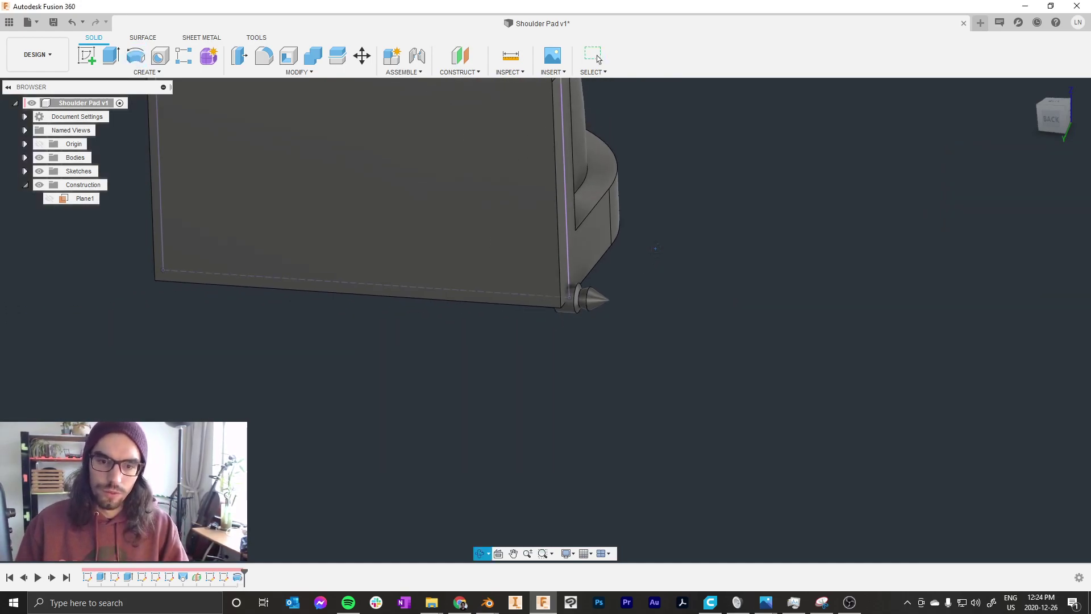
pyautogui.keyDown('shift'); pyautogui.moveTo(650, 242); pyautogui.dragTo(678, 204, button='middle'); pyautogui.keyUp('shift')
pyautogui.scroll(-3, 642, 249)
pyautogui.keyDown('shift'); pyautogui.moveTo(643, 249); pyautogui.dragTo(605, 342, button='middle'); pyautogui.keyUp('shift')
pyautogui.scroll(7, 625, 261)
pyautogui.doubleClick(224, 577)
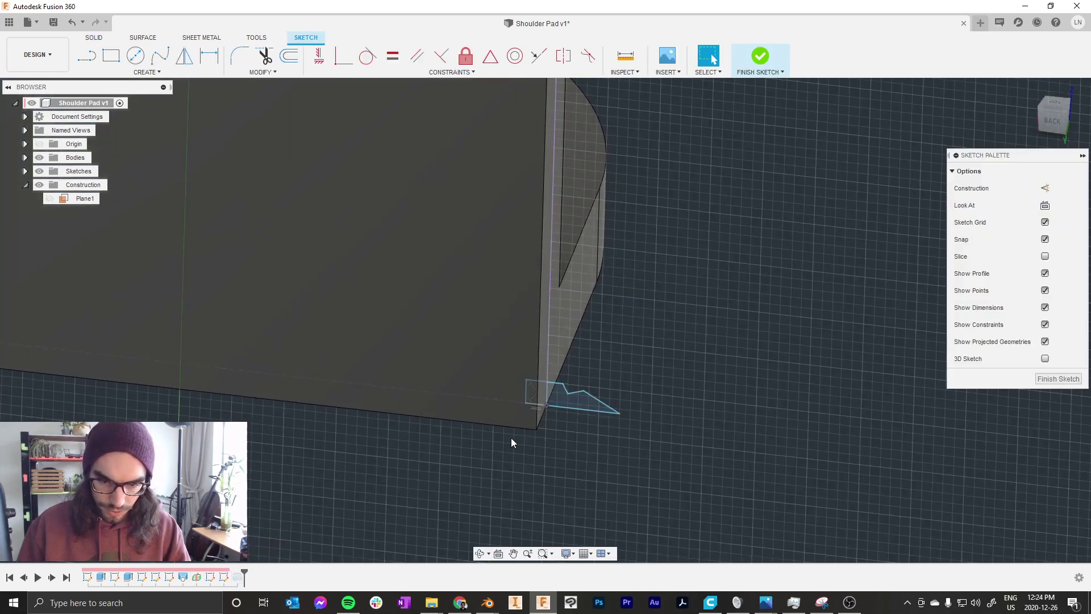
pyautogui.moveTo(622, 410); pyautogui.dragTo(646, 418)
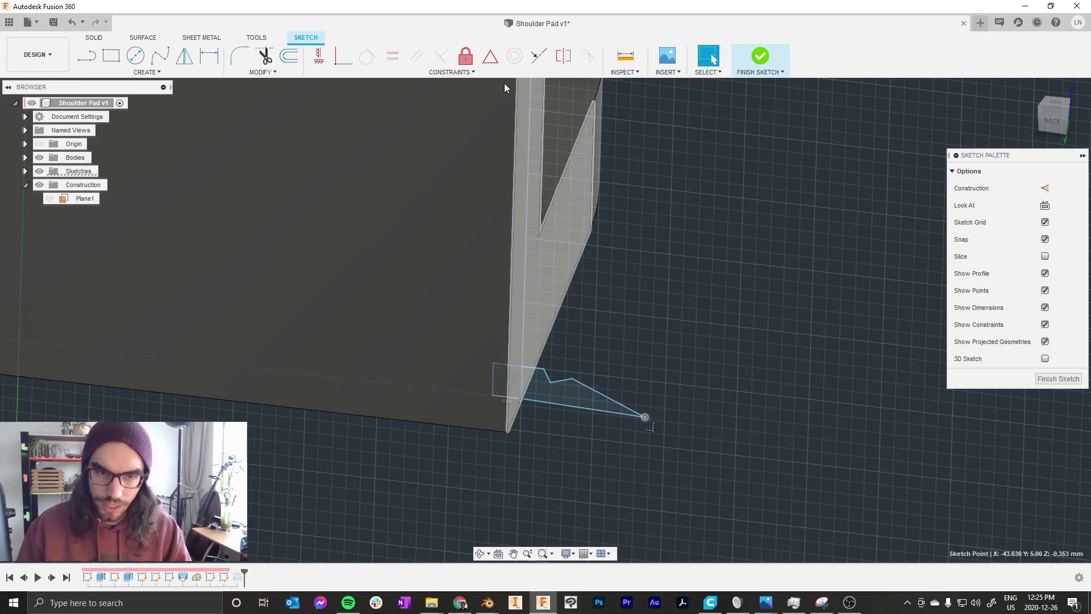
pyautogui.click(585, 409)
pyautogui.click(318, 56)
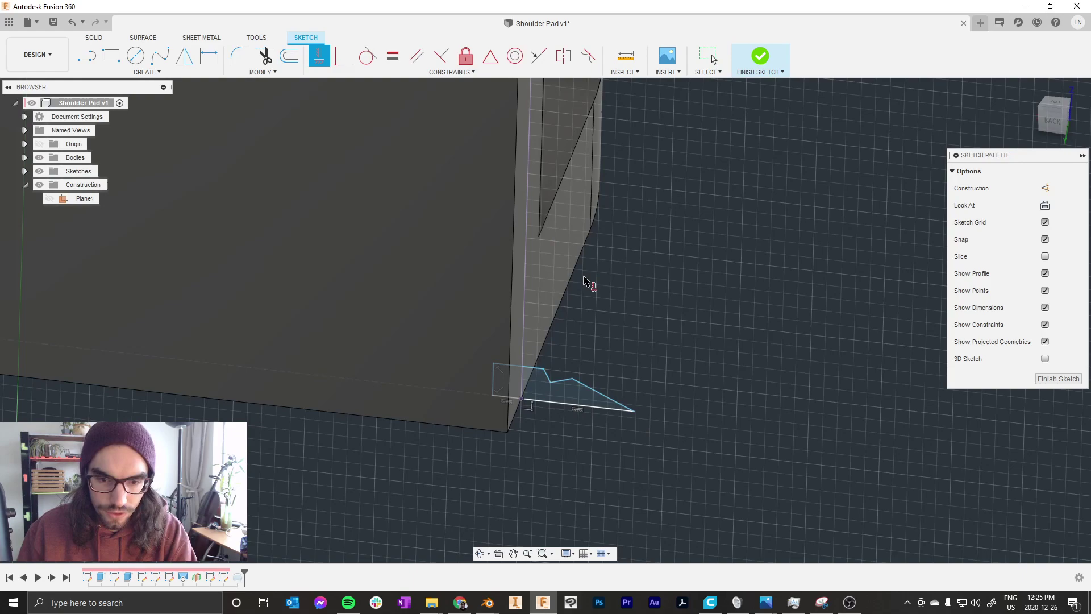
pyautogui.rightClick(620, 290)
pyautogui.click(654, 289)
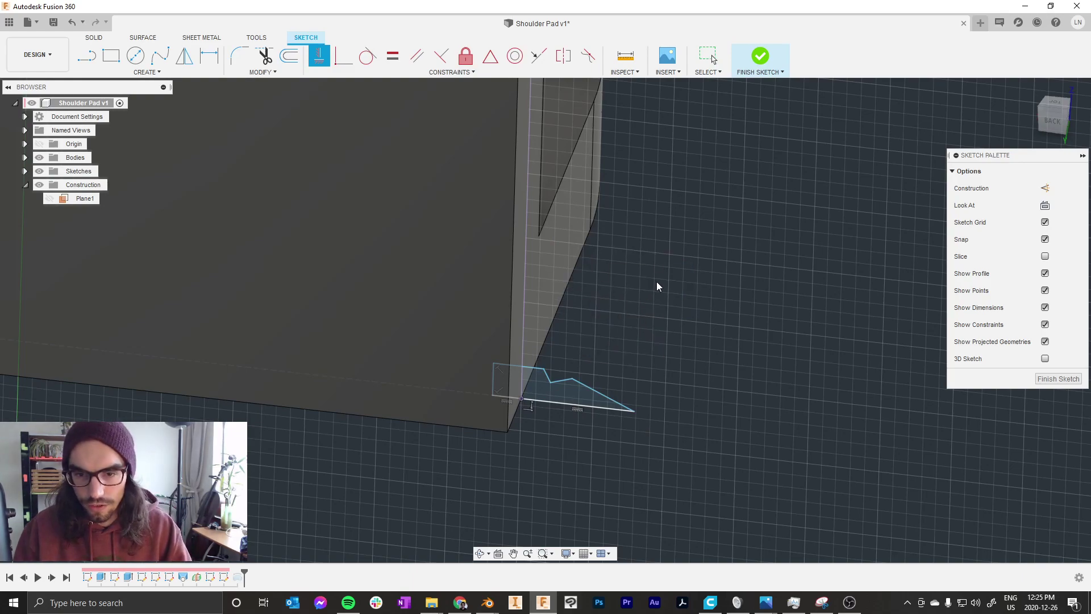
pyautogui.click(760, 55)
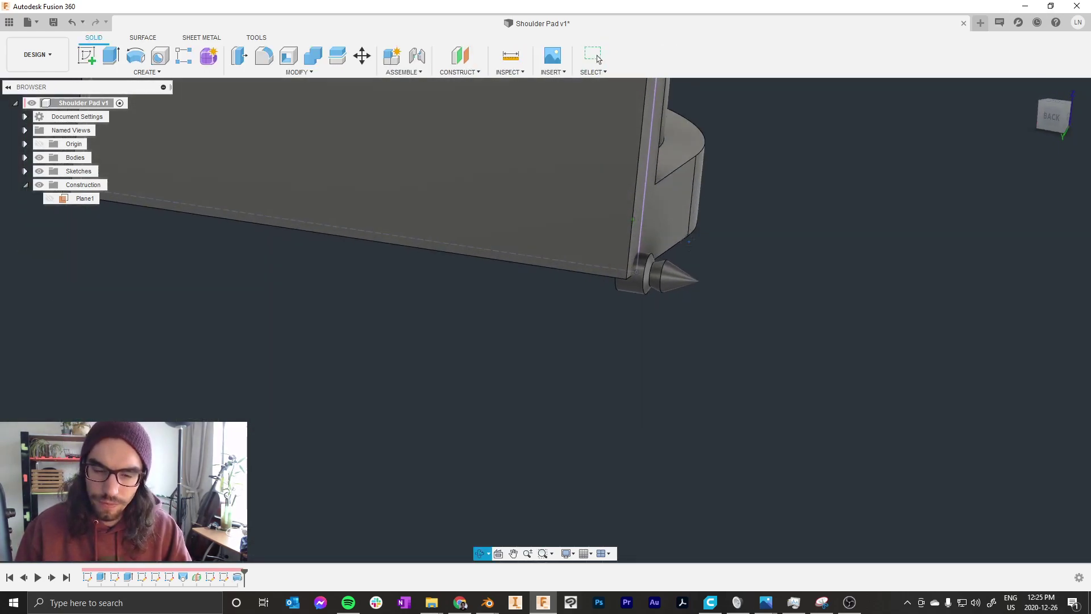
# Step: Start a Pattern on Path of the spike body, using the arched sketch curve on the upright plate as the path
pyautogui.scroll(3, 763, 229)
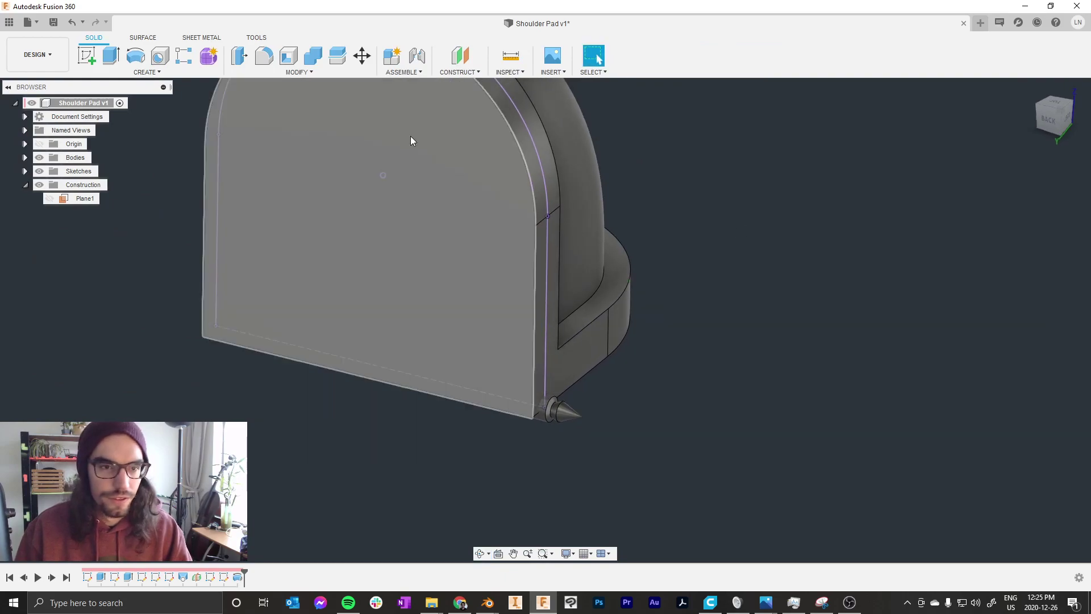
pyautogui.click(146, 72)
pyautogui.moveTo(142, 327)
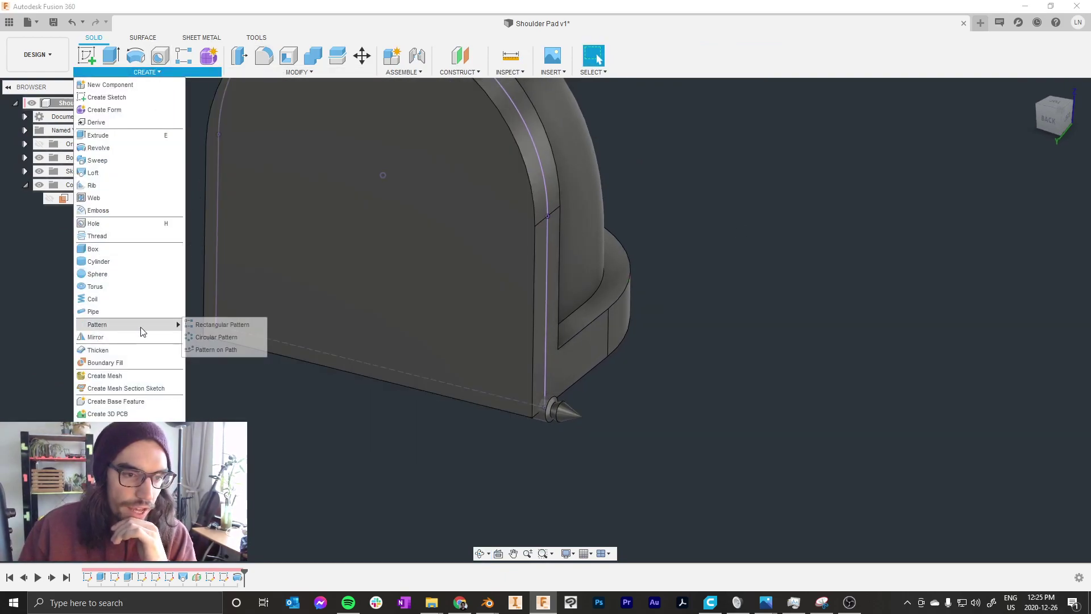
pyautogui.click(211, 352)
pyautogui.scroll(1, 581, 418)
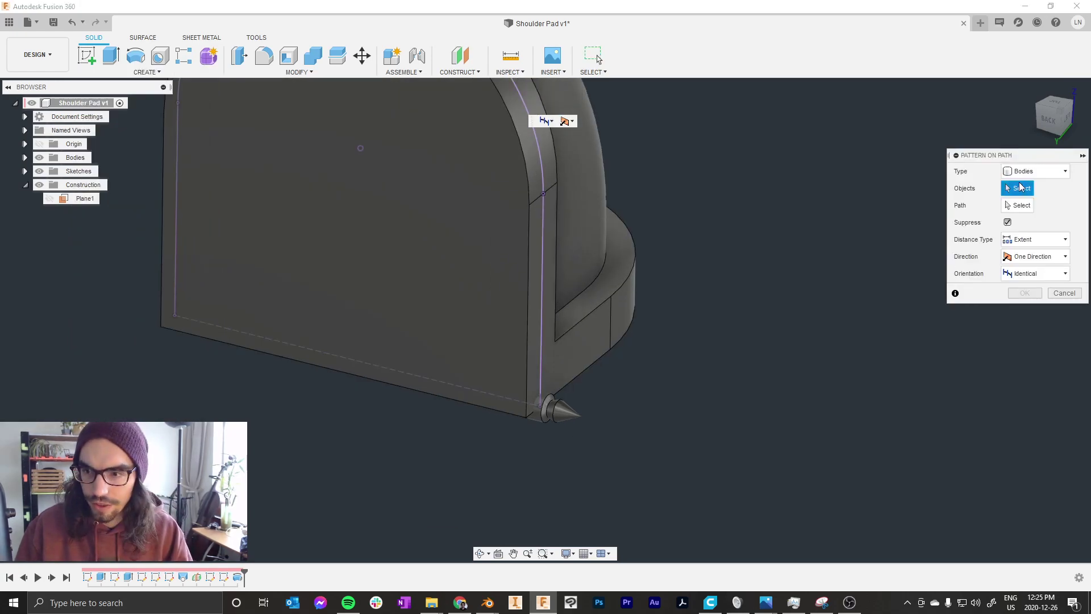
pyautogui.scroll(3, 494, 408)
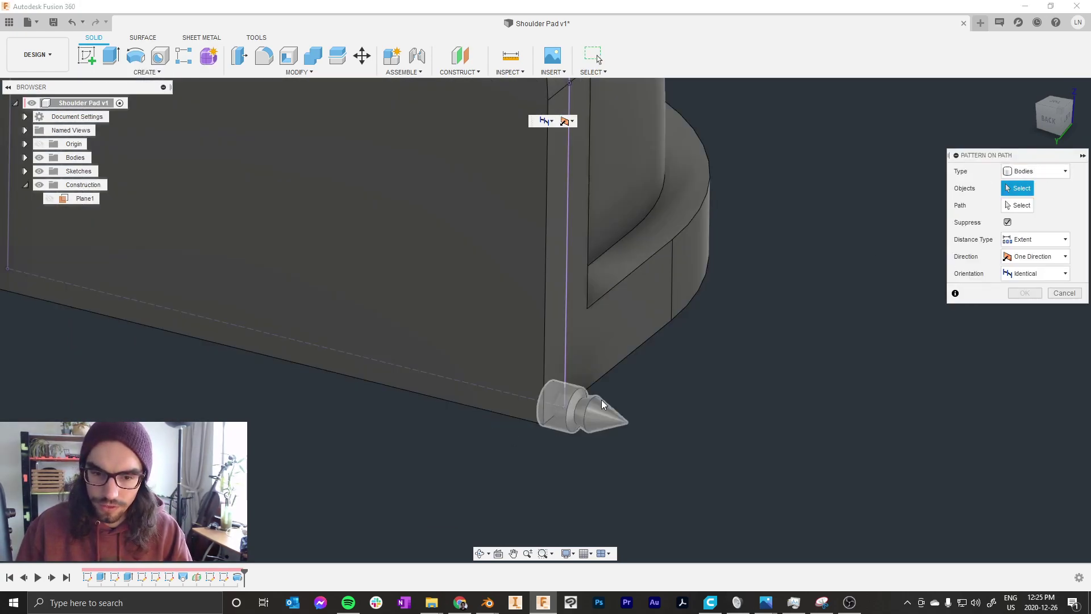
pyautogui.click(603, 404)
pyautogui.click(1018, 208)
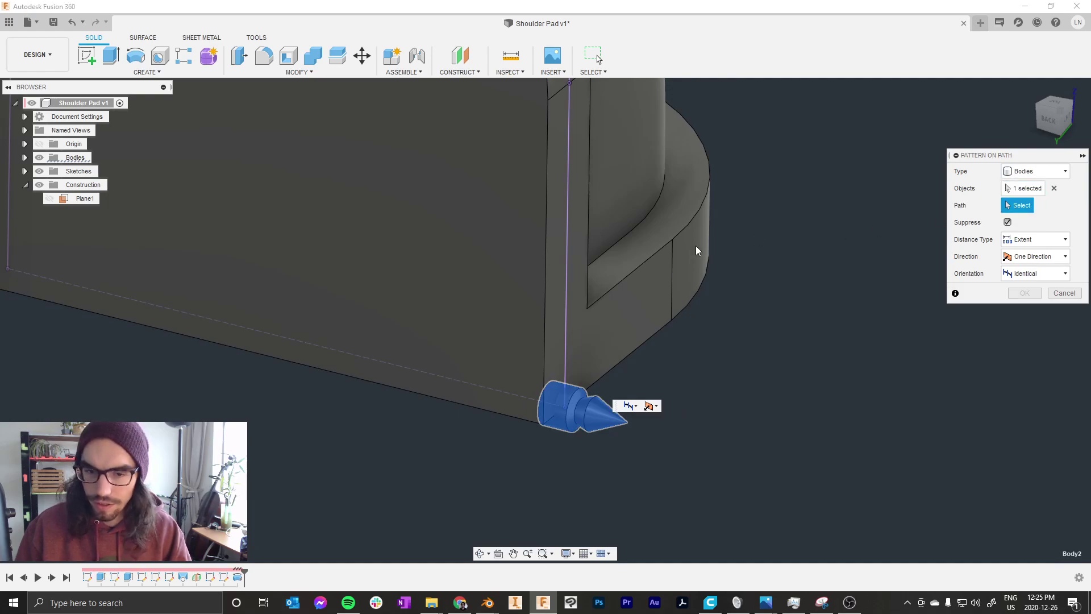
pyautogui.click(567, 310)
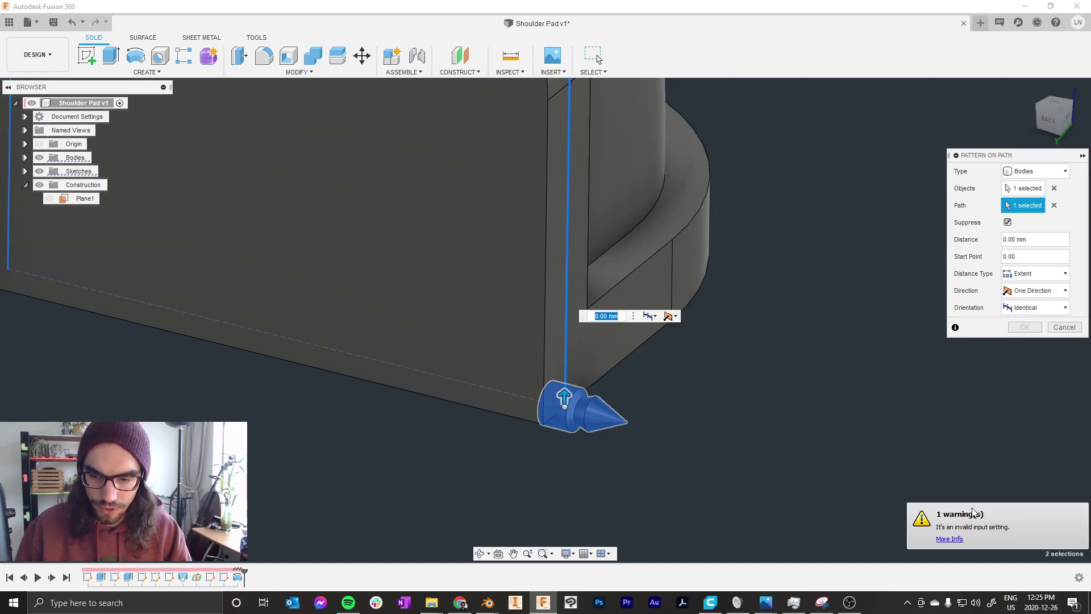
# Step: Extend the pattern distance to about 190 mm, around the whole arch to the plate's opposite lower corner
pyautogui.moveTo(565, 401); pyautogui.dragTo(570, 94)
pyautogui.scroll(-3, 610, 483)
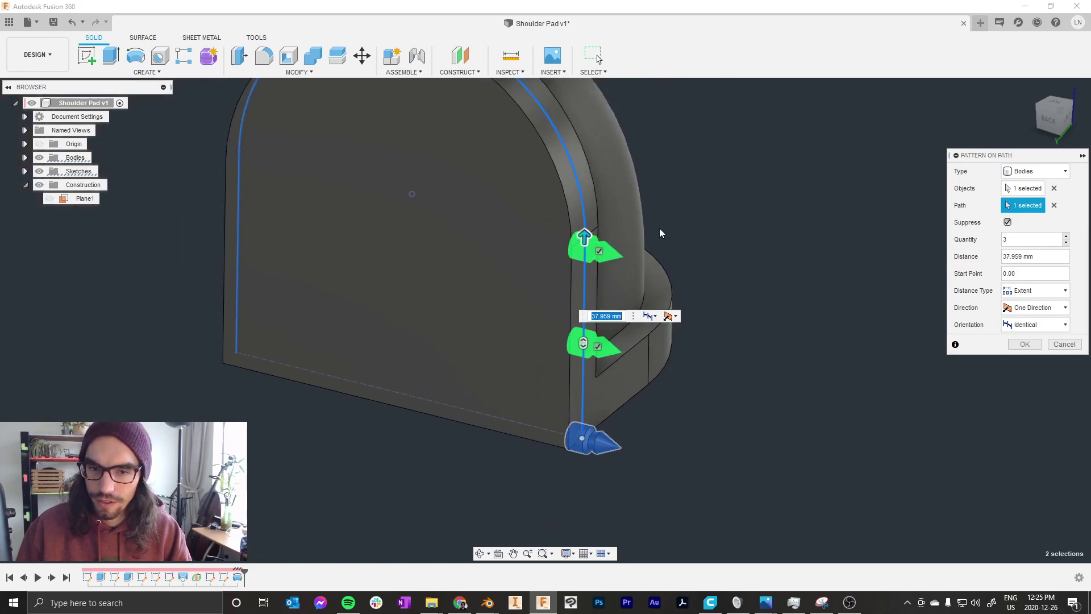
pyautogui.scroll(-1, 660, 232)
pyautogui.moveTo(594, 246); pyautogui.dragTo(306, 341)
pyautogui.scroll(-1, 586, 460)
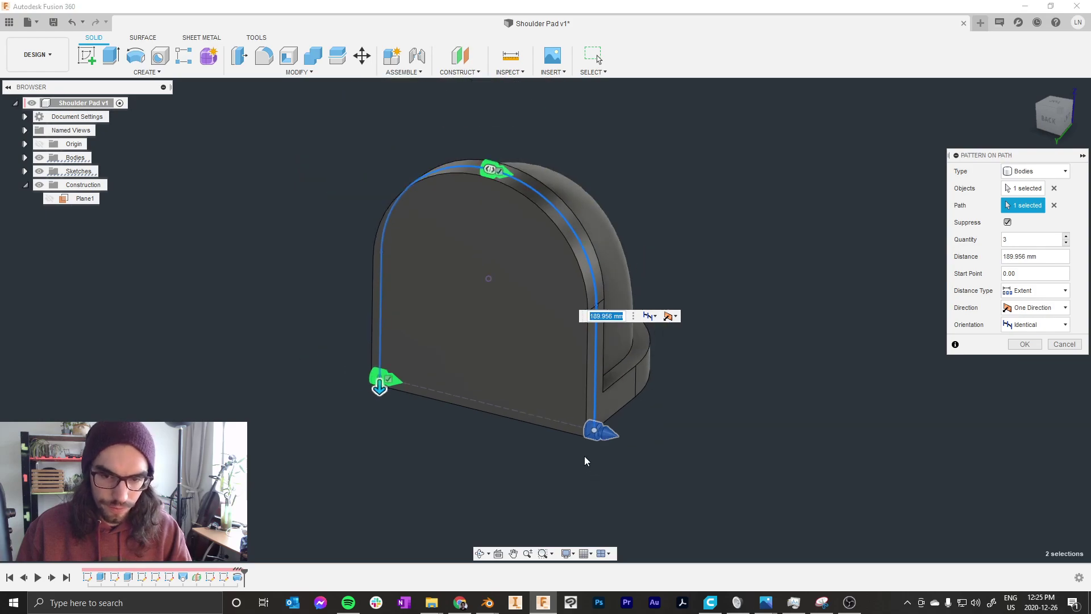
pyautogui.scroll(2, 499, 181)
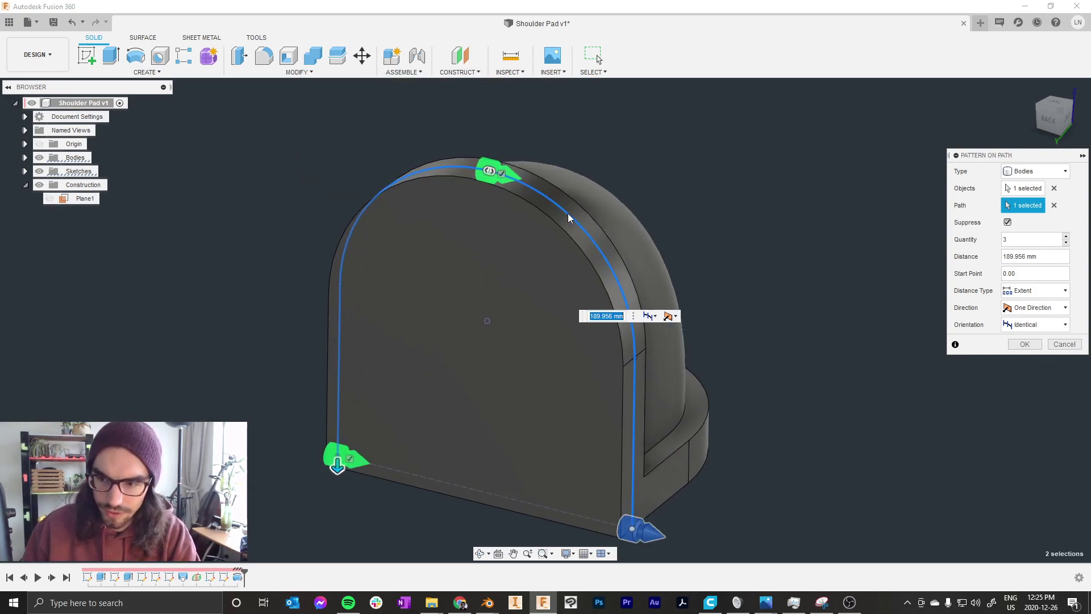
pyautogui.scroll(-1, 567, 213)
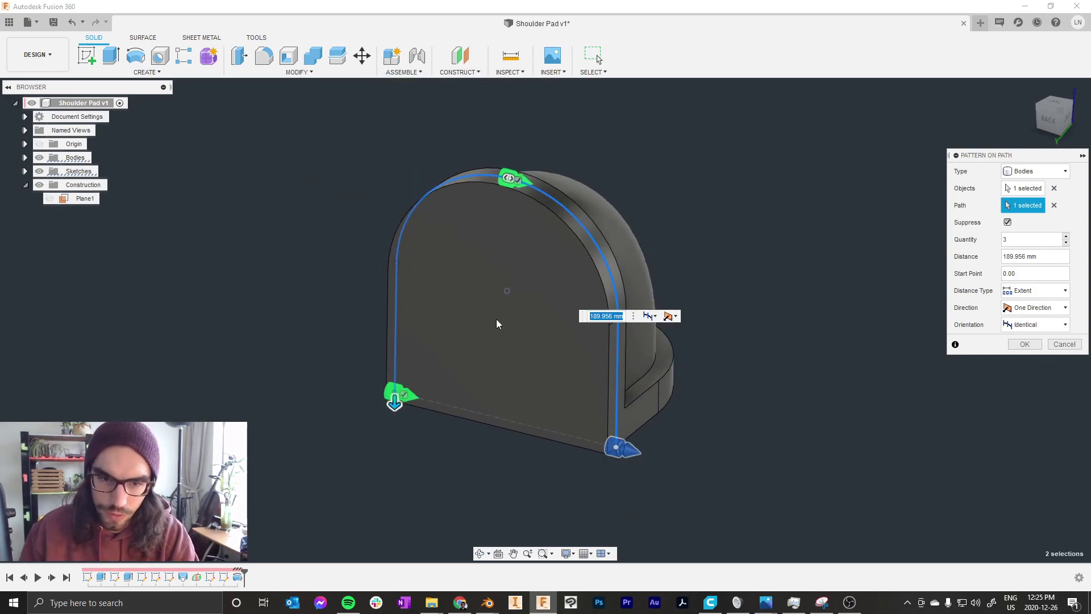
# Step: Set the pattern's orientation to Path Direction and its quantity to 10, and create the pattern
pyautogui.click(1030, 325)
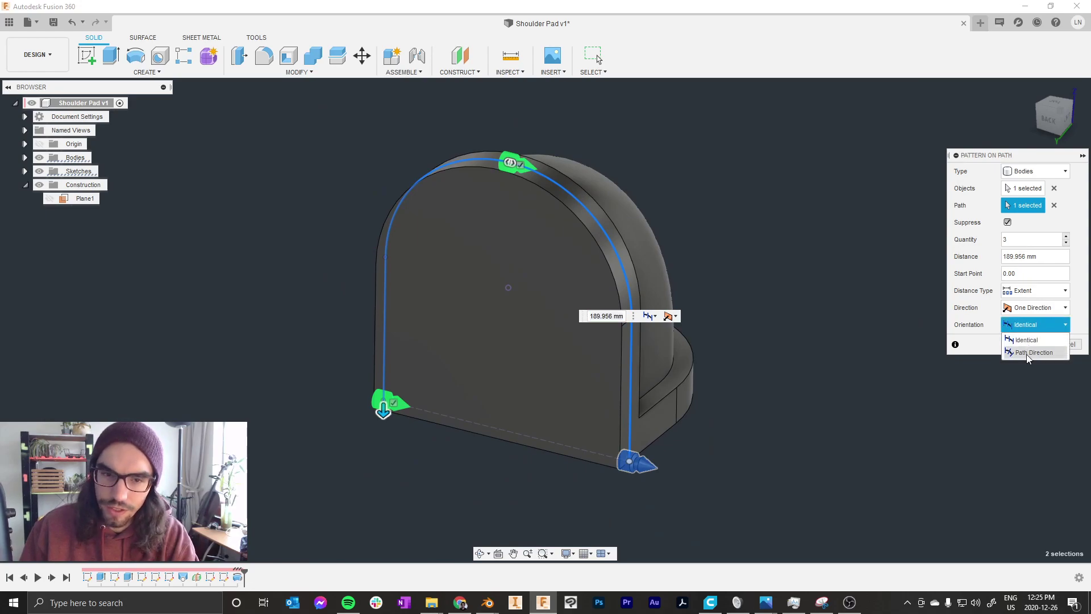
pyautogui.click(1030, 353)
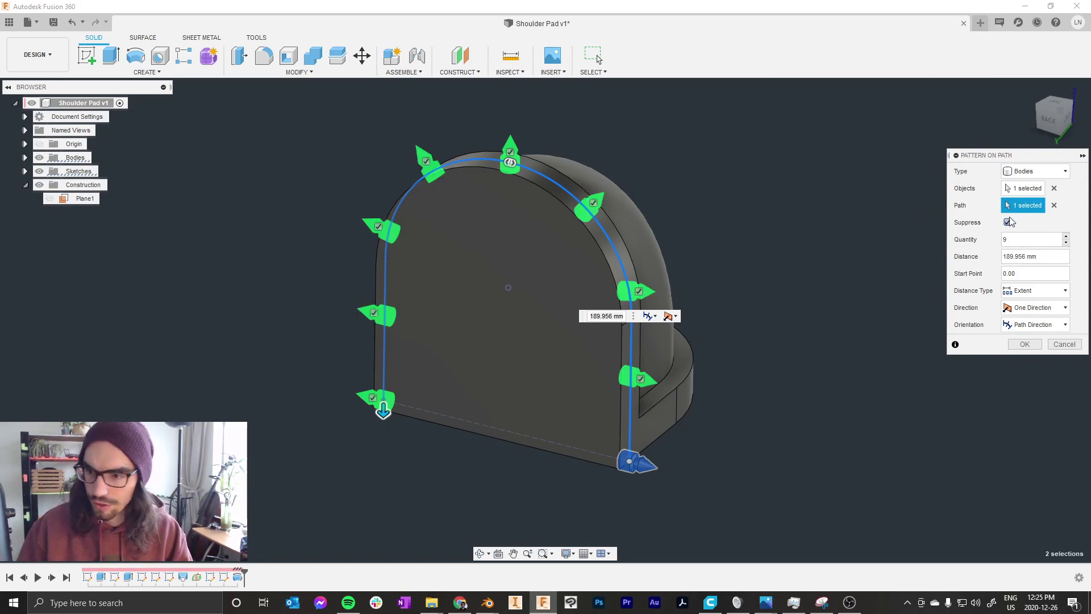
pyautogui.press('Up')
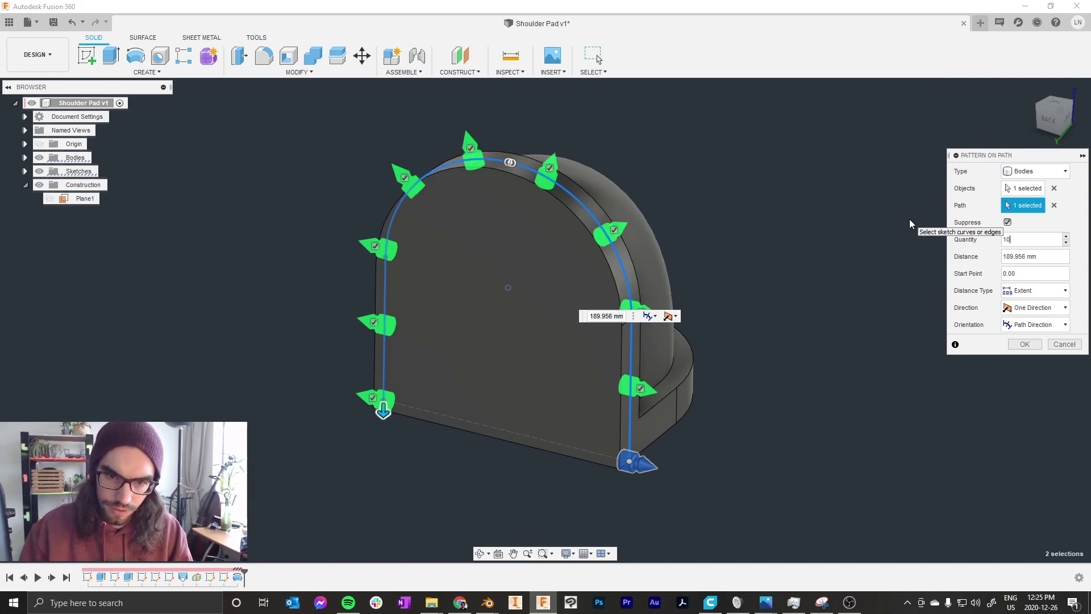
pyautogui.click(1025, 347)
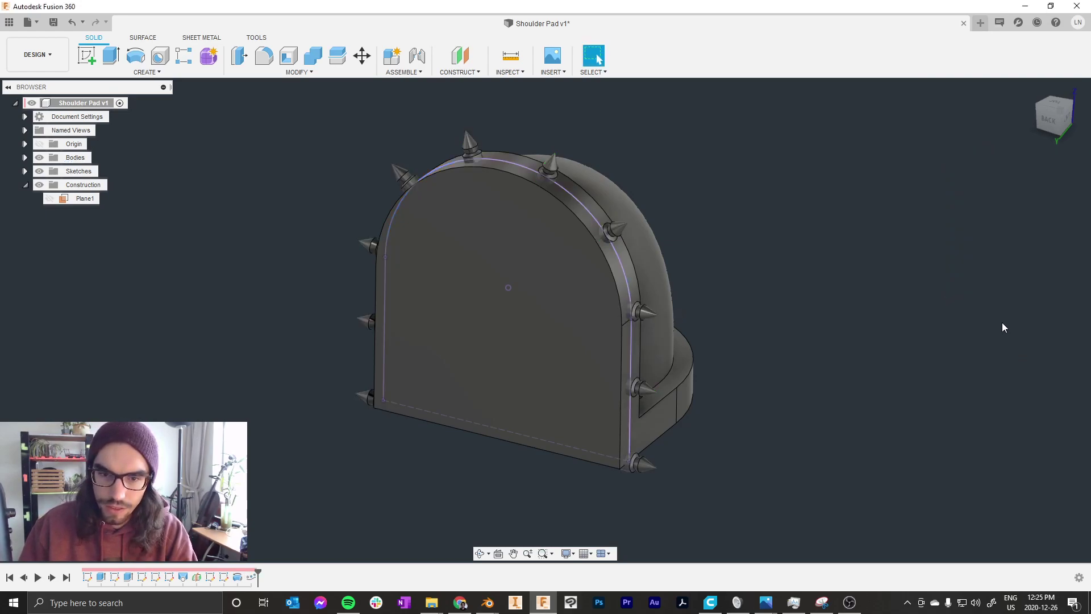
# Step: Hide Sketch6, which holds the arched pattern path
pyautogui.scroll(-1, 766, 138)
pyautogui.keyDown('shift'); pyautogui.moveTo(766, 138); pyautogui.dragTo(455, 132, button='middle'); pyautogui.keyUp('shift')
pyautogui.keyDown('shift'); pyautogui.moveTo(627, 115); pyautogui.dragTo(699, 273, button='middle'); pyautogui.keyUp('shift')
pyautogui.scroll(10, 768, 353)
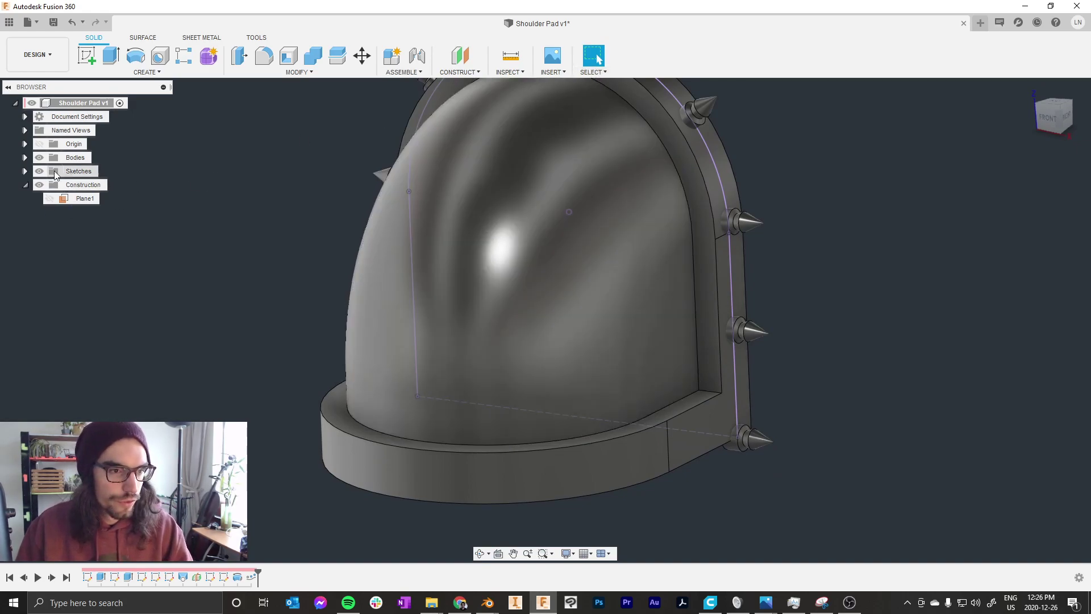
pyautogui.click(25, 171)
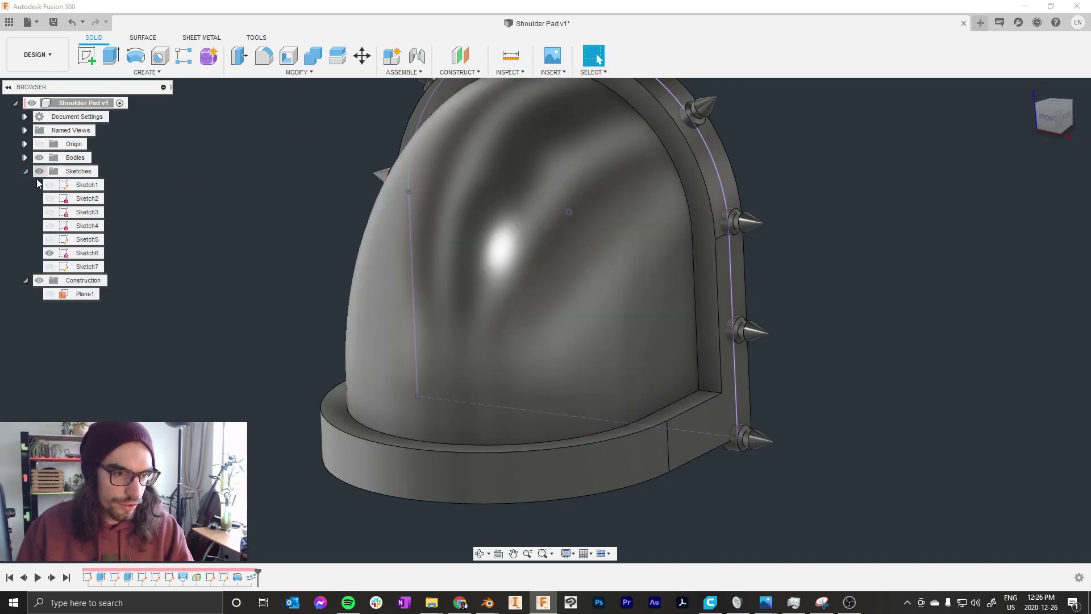
pyautogui.click(91, 255)
pyautogui.click(49, 254)
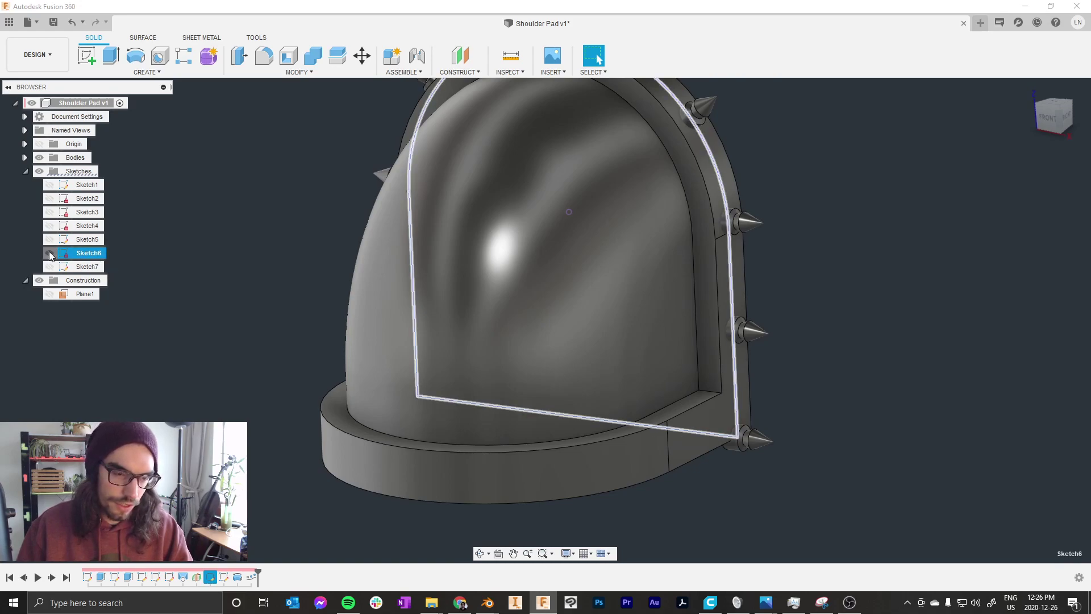
pyautogui.click(169, 206)
pyautogui.scroll(-2, 621, 262)
pyautogui.keyDown('shift'); pyautogui.moveTo(620, 267); pyautogui.dragTo(637, 148, button='middle'); pyautogui.keyUp('shift')
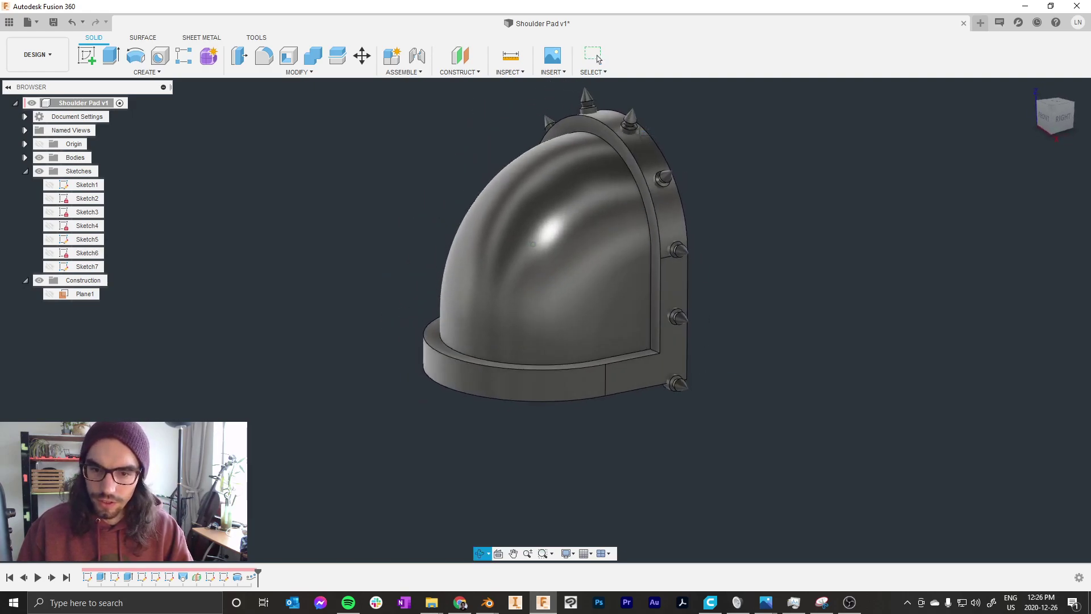
# Step: Turn on body selection priority and remove the two lowest spikes at the upright plate's bottom corners
pyautogui.click(595, 76)
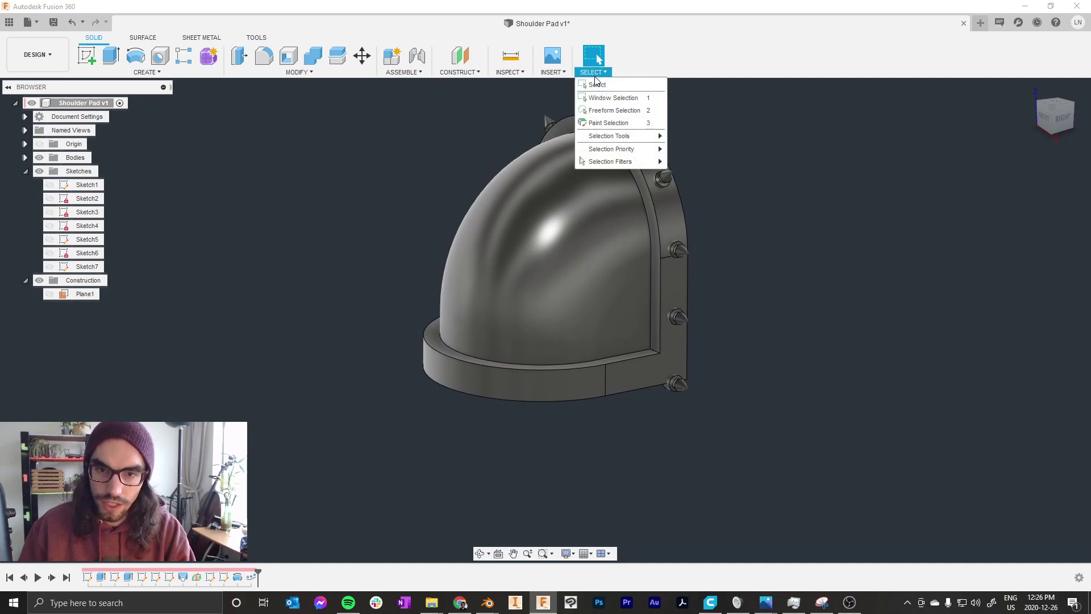
pyautogui.moveTo(630, 150)
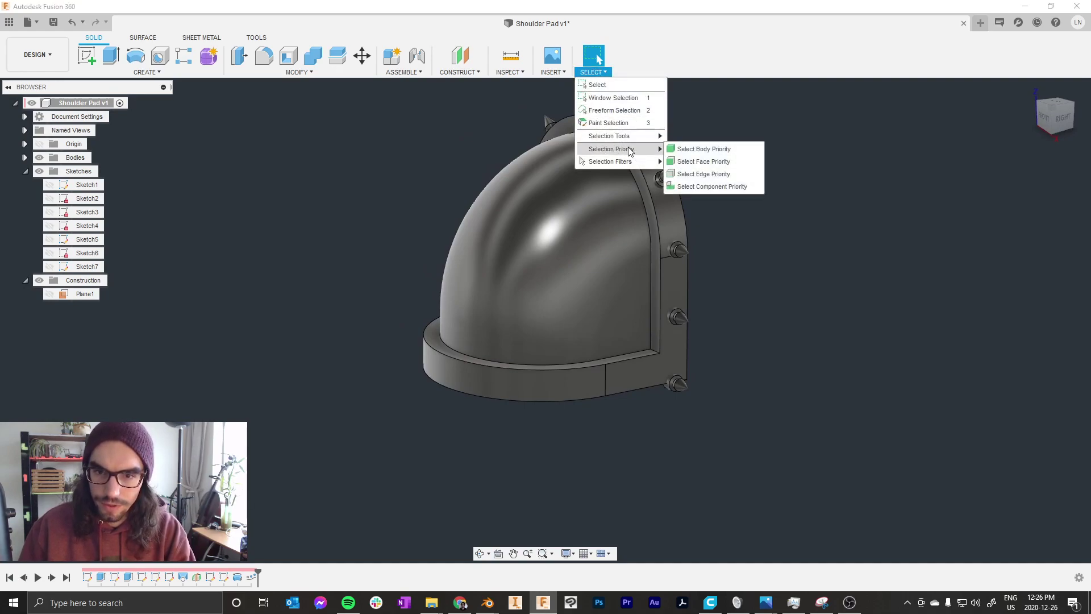
pyautogui.click(682, 149)
pyautogui.click(663, 379)
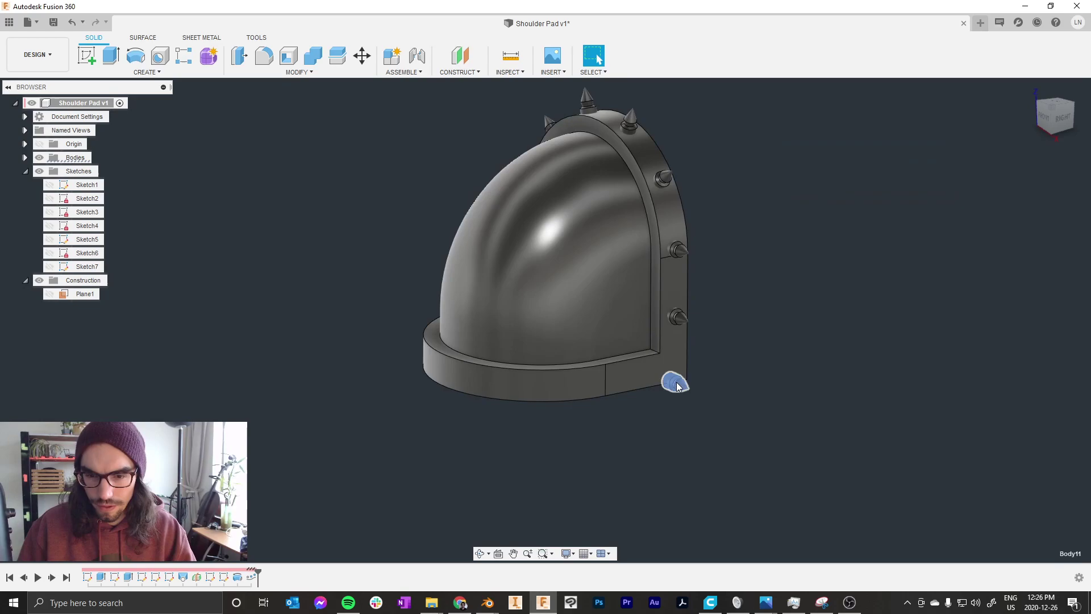
pyautogui.keyDown('shift'); pyautogui.moveTo(663, 380); pyautogui.dragTo(574, 254, button='middle'); pyautogui.keyUp('shift')
pyautogui.keyDown('shift'); pyautogui.click(359, 287); pyautogui.keyUp('shift')
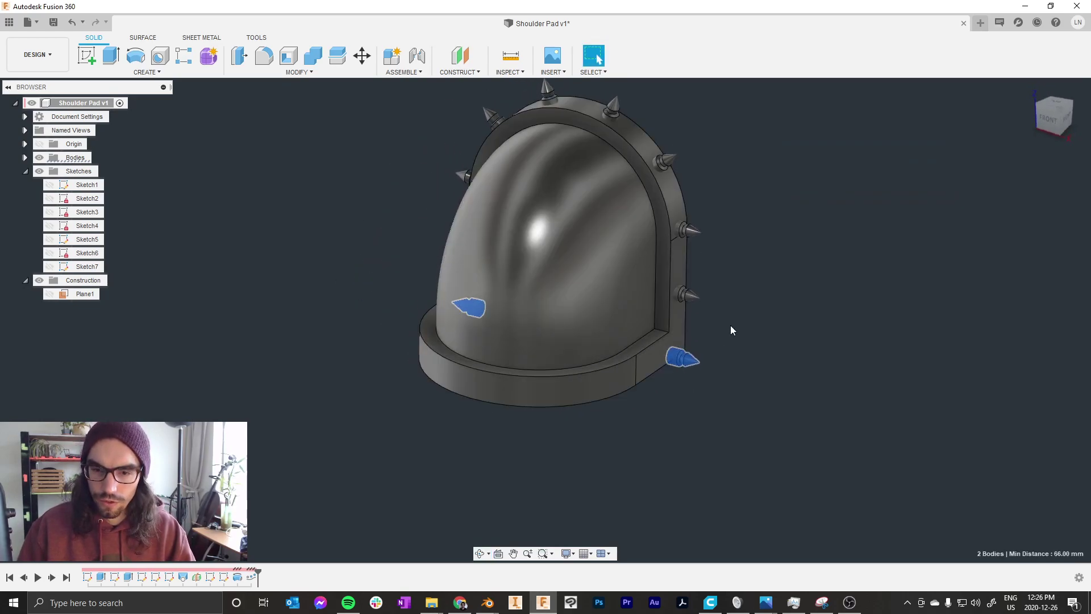
pyautogui.rightClick(731, 324)
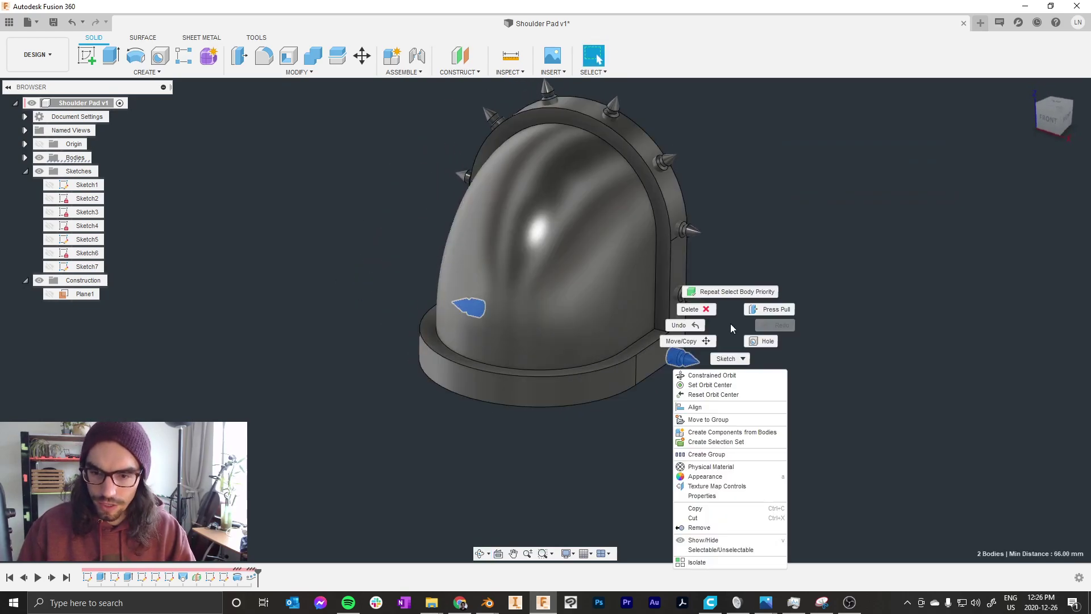
pyautogui.click(700, 528)
pyautogui.click(595, 72)
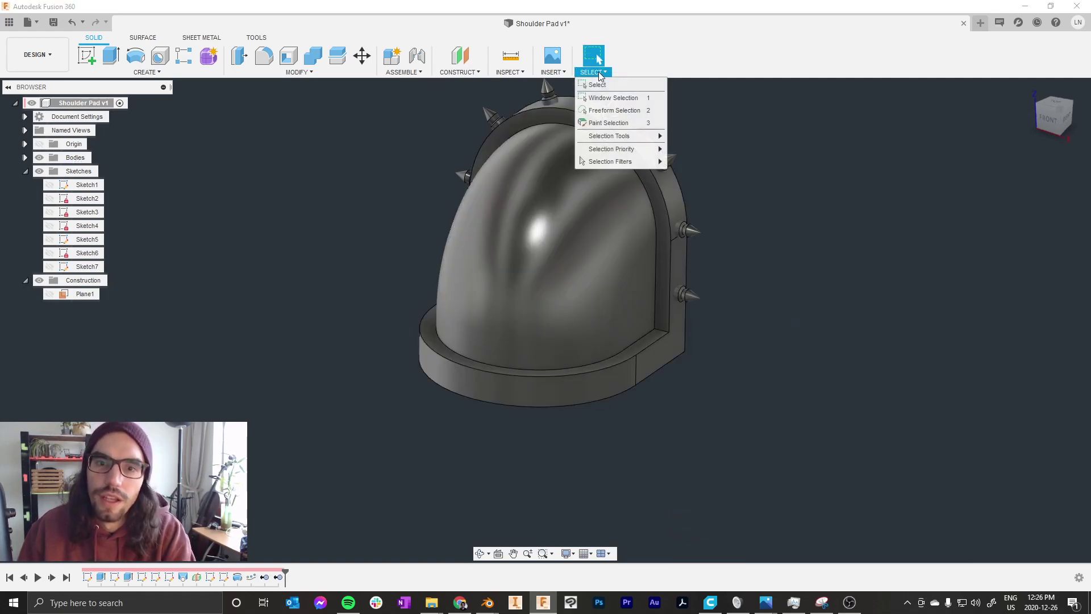
pyautogui.moveTo(614, 162)
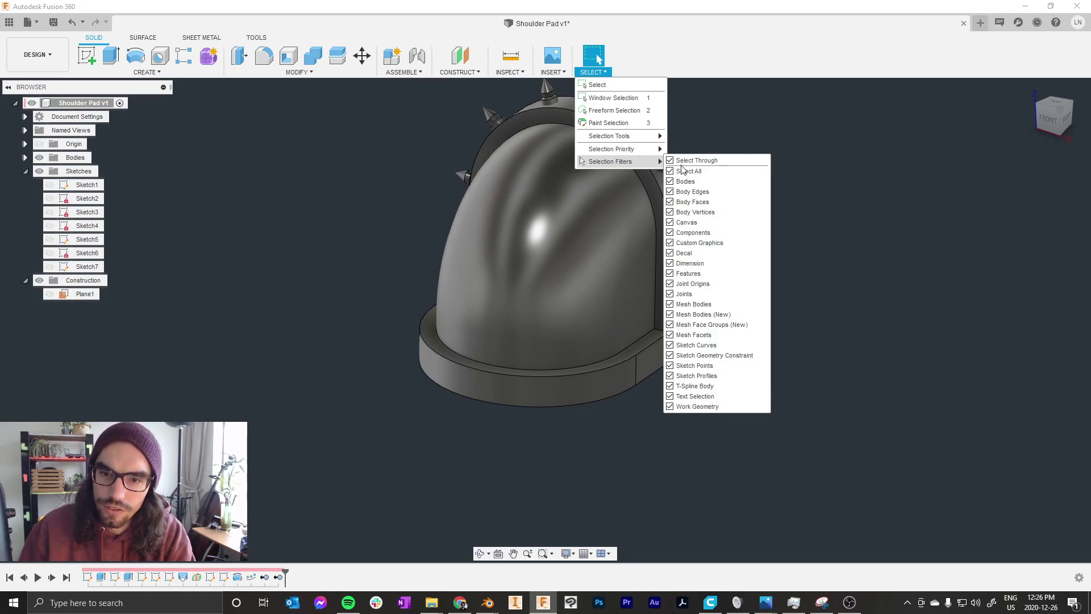
pyautogui.click(815, 116)
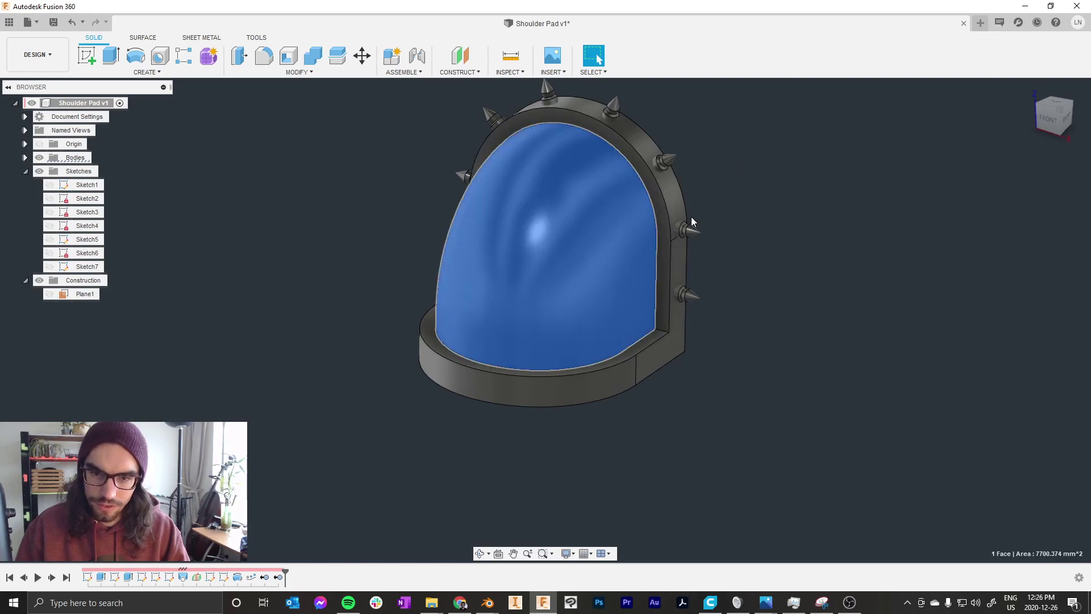
pyautogui.keyDown('shift'); pyautogui.moveTo(770, 192); pyautogui.dragTo(685, 103, button='middle'); pyautogui.keyUp('shift')
pyautogui.click(595, 56)
pyautogui.keyDown('shift'); pyautogui.moveTo(548, 217); pyautogui.dragTo(579, 90, button='middle'); pyautogui.keyUp('shift')
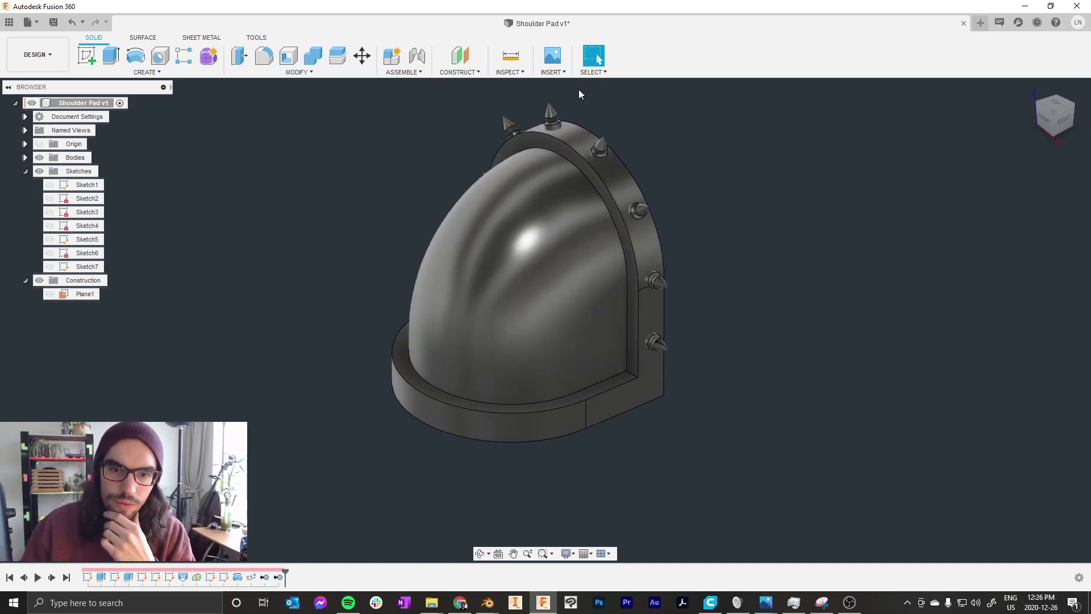
pyautogui.click(318, 59)
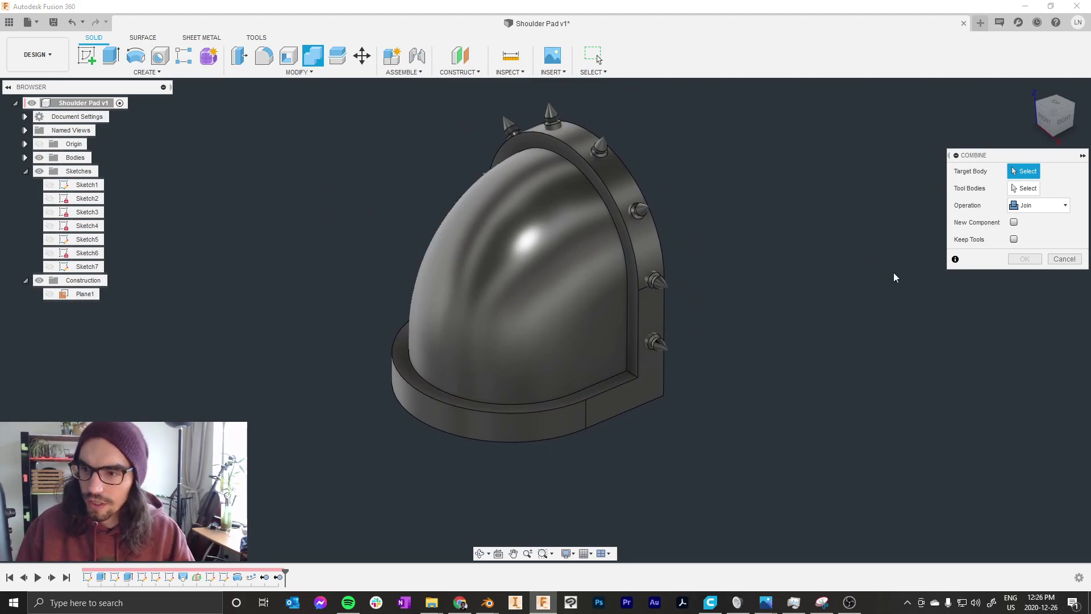
pyautogui.press('Escape')
pyautogui.keyDown('shift'); pyautogui.moveTo(799, 309); pyautogui.dragTo(734, 315, button='middle'); pyautogui.keyUp('shift')
pyautogui.scroll(3, 690, 407)
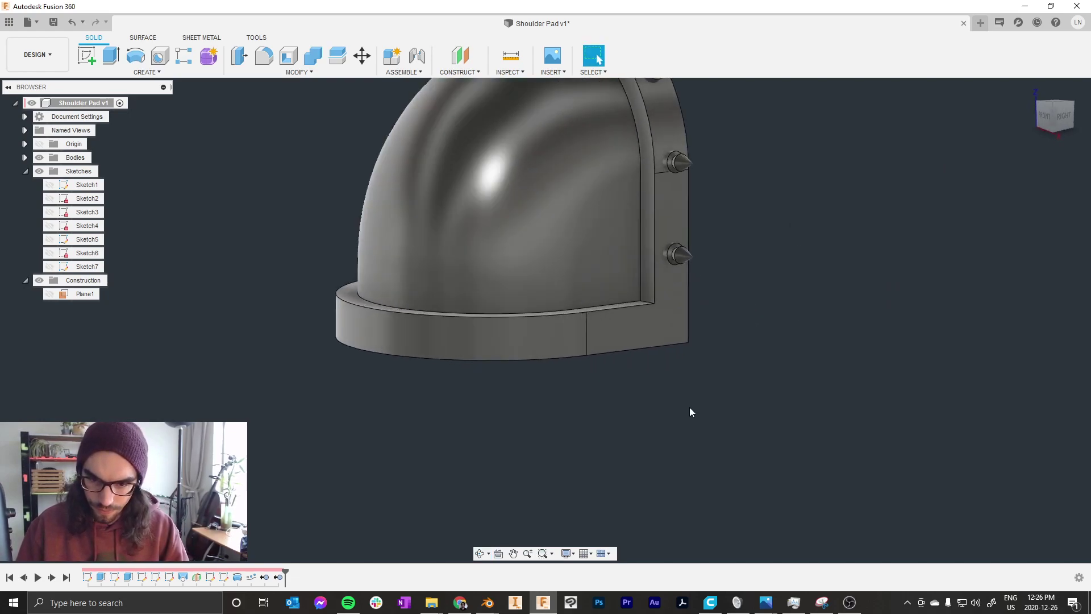
pyautogui.scroll(-3, 690, 412)
pyautogui.keyDown('shift'); pyautogui.moveTo(674, 411); pyautogui.dragTo(811, 349, button='middle'); pyautogui.keyUp('shift')
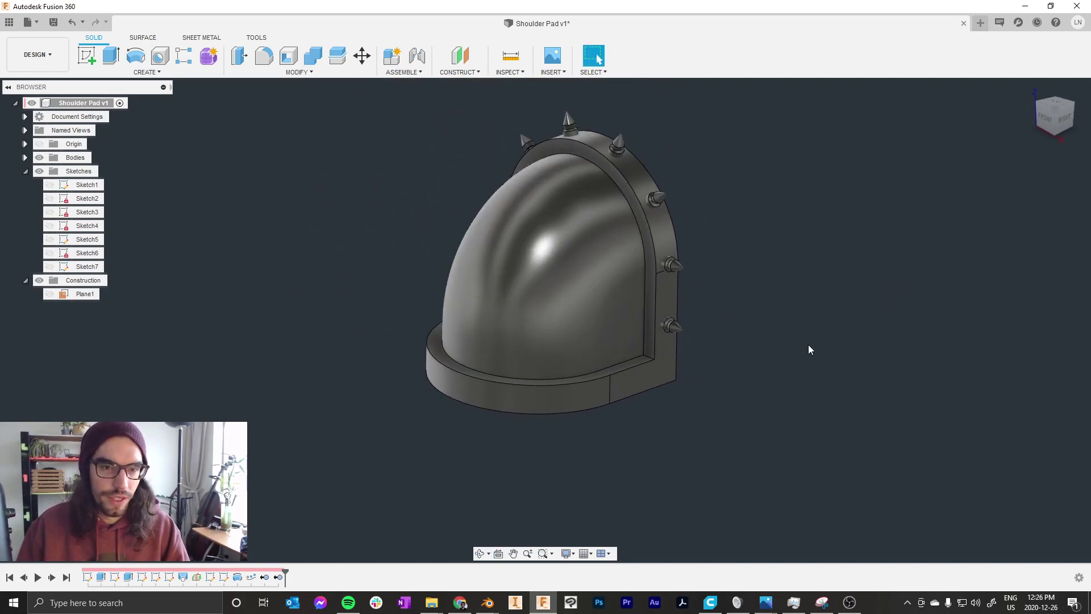
# Step: Fillet the two short inner corner edges where the upright plate meets the base rim with a 5 mm radius
pyautogui.press('f')
pyautogui.scroll(5, 646, 358)
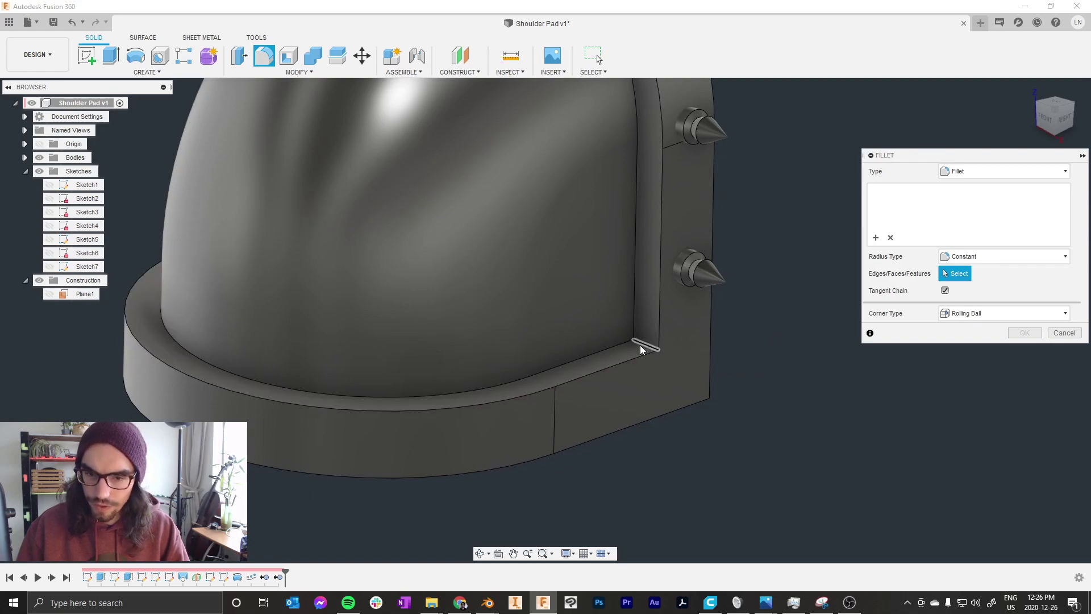
pyautogui.click(641, 349)
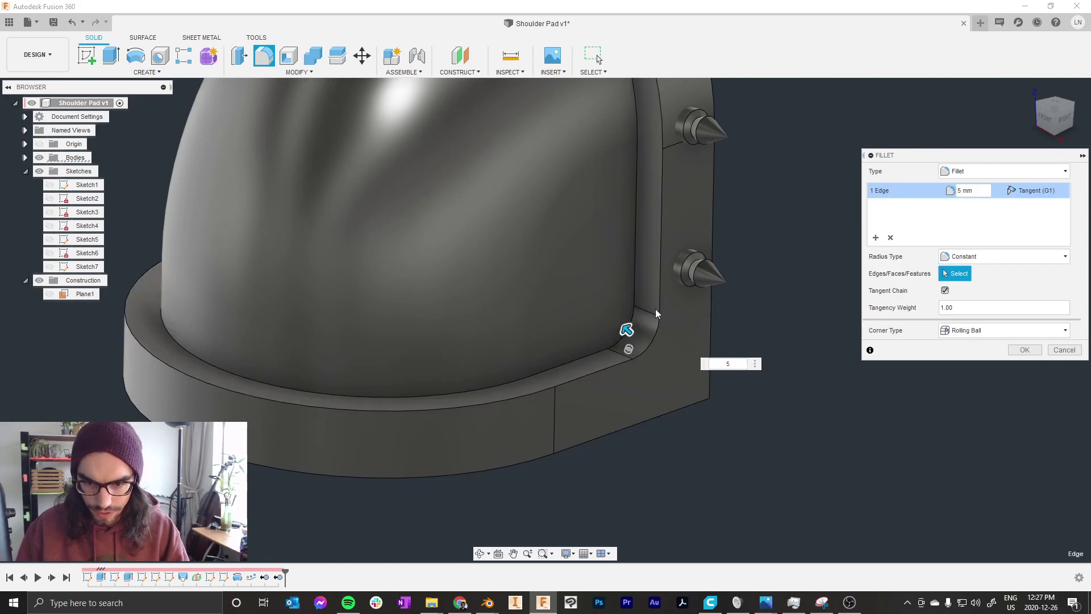
pyautogui.scroll(-3, 659, 311)
pyautogui.keyDown('shift'); pyautogui.moveTo(462, 335); pyautogui.dragTo(380, 344, button='middle'); pyautogui.keyUp('shift')
pyautogui.click(380, 345)
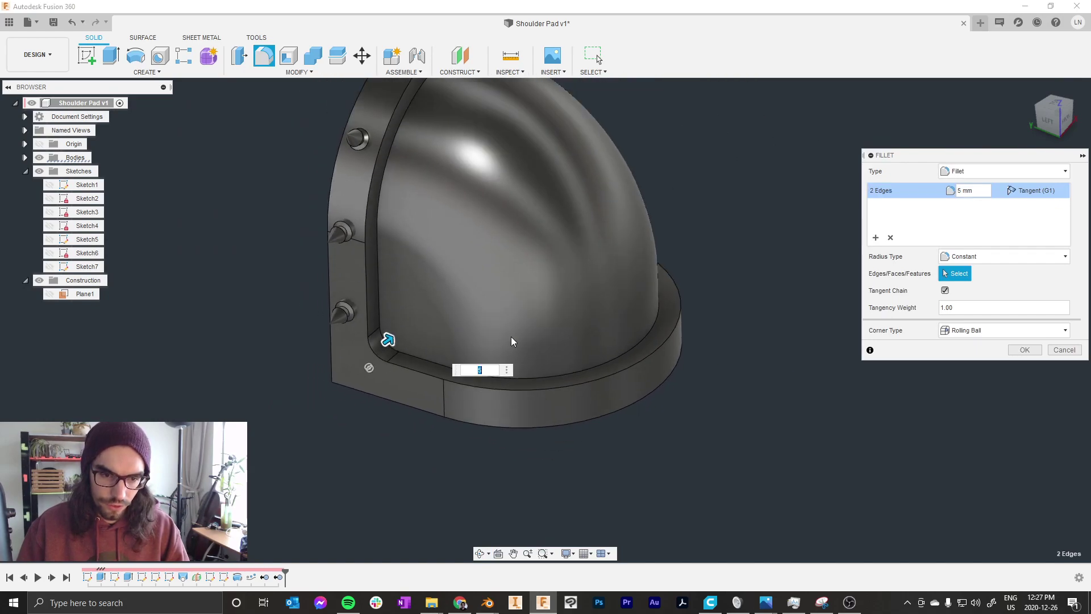
pyautogui.keyDown('shift'); pyautogui.moveTo(513, 341); pyautogui.dragTo(631, 338, button='middle'); pyautogui.keyUp('shift')
pyautogui.press('Return')
# Step: Chamfer the plate's front edge chain along the rim's top, the plate's arched back edge and the base's curved bottom edge by 0.5 mm
pyautogui.keyDown('shift'); pyautogui.moveTo(513, 288); pyautogui.dragTo(745, 253, button='middle'); pyautogui.keyUp('shift')
pyautogui.write('s')
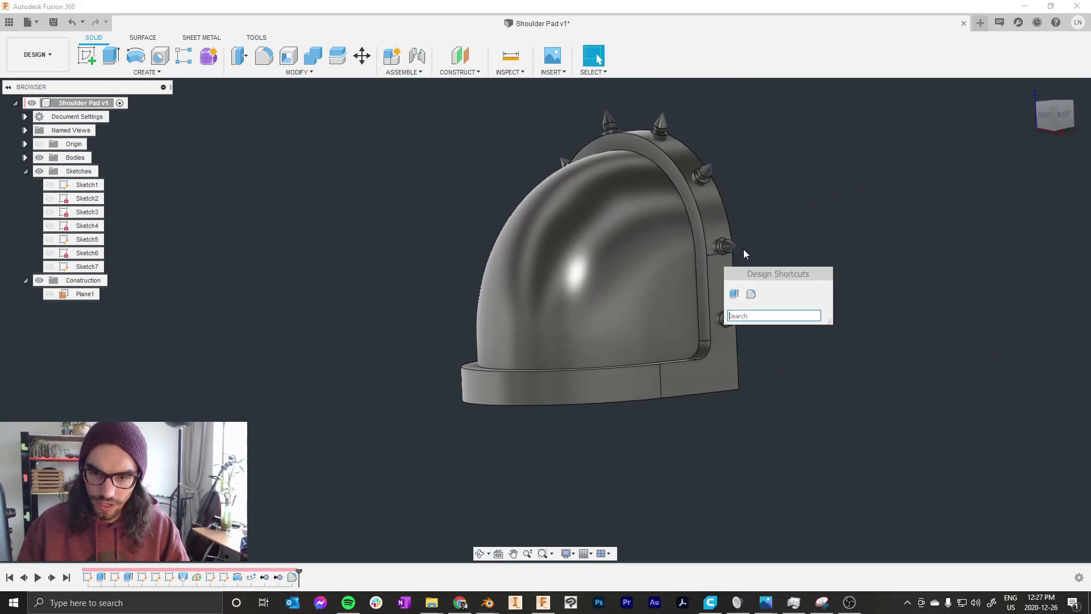
pyautogui.write('ch')
pyautogui.press('Return')
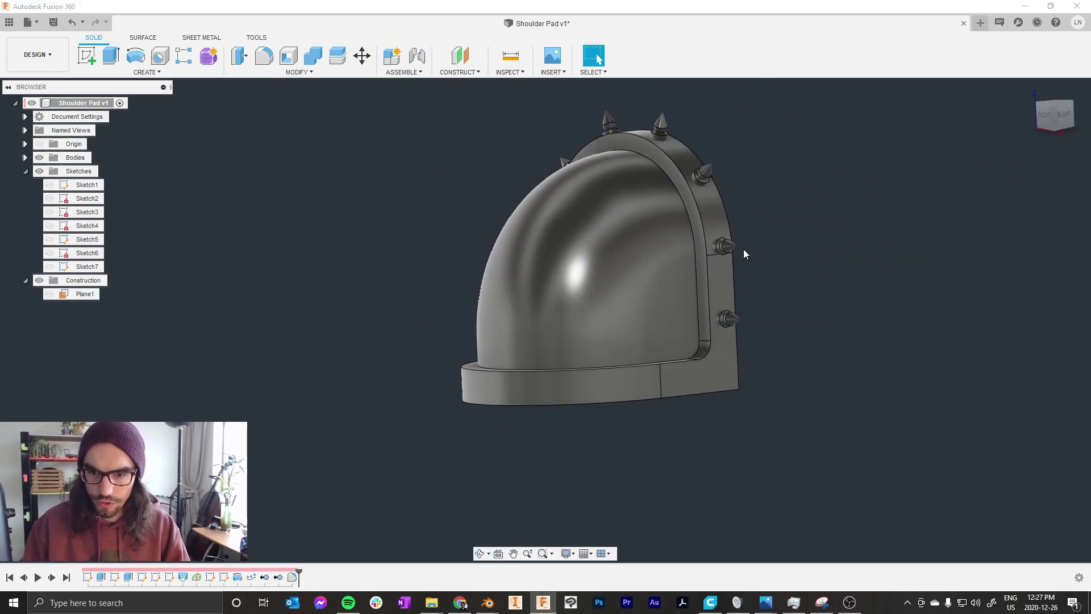
pyautogui.click(703, 279)
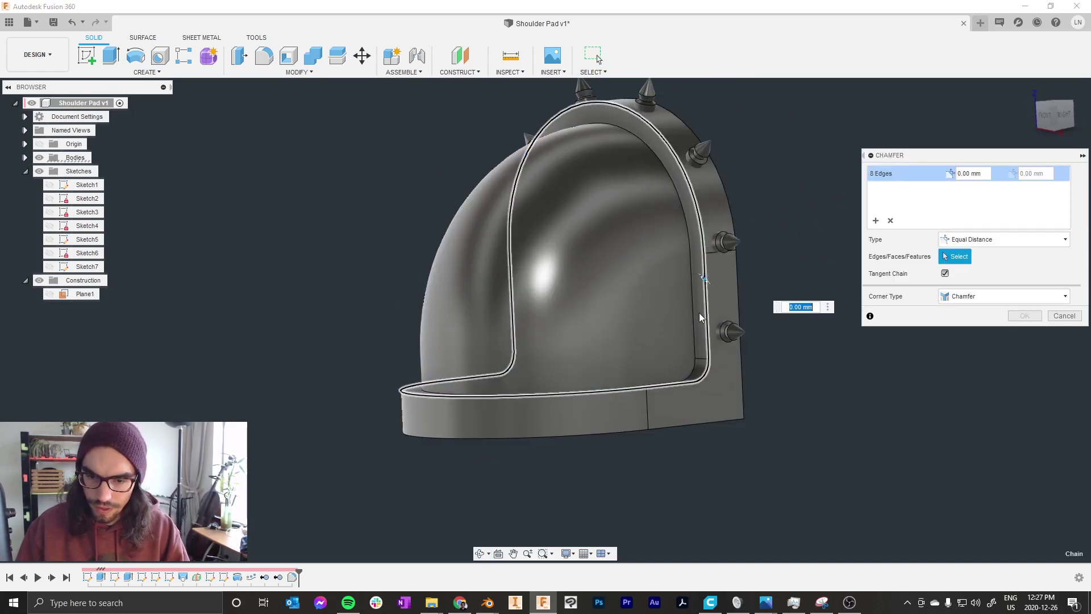
pyautogui.keyDown('shift'); pyautogui.moveTo(699, 313); pyautogui.dragTo(780, 365, button='middle'); pyautogui.keyUp('shift')
pyautogui.click(742, 381)
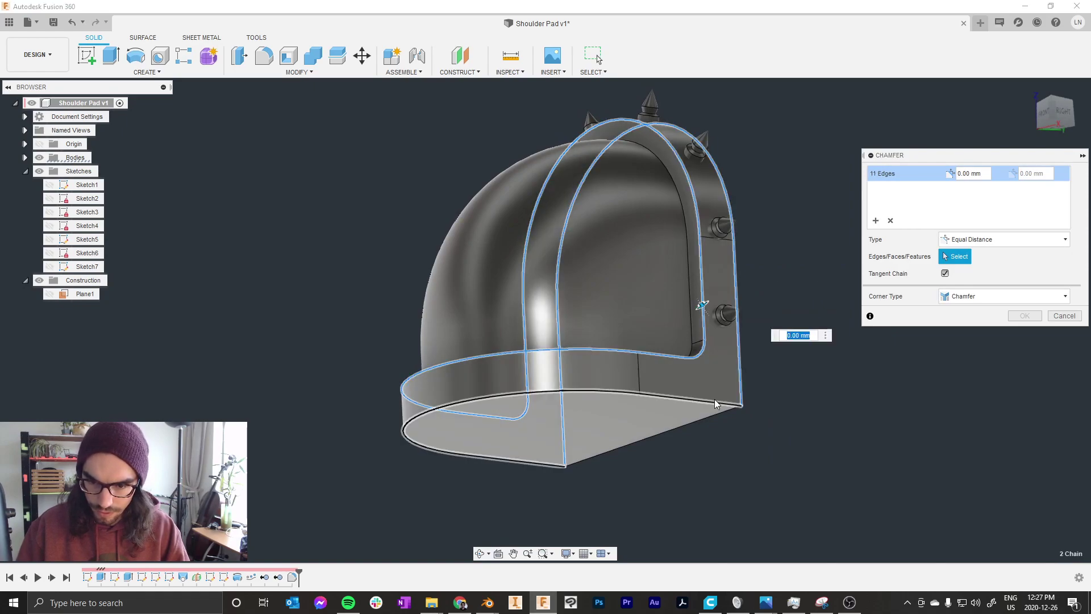
pyautogui.keyDown('shift'); pyautogui.moveTo(670, 387); pyautogui.dragTo(681, 307, button='middle'); pyautogui.keyUp('shift')
pyautogui.keyDown('shift'); pyautogui.moveTo(543, 332); pyautogui.dragTo(497, 250, button='middle'); pyautogui.keyUp('shift')
pyautogui.write('1')
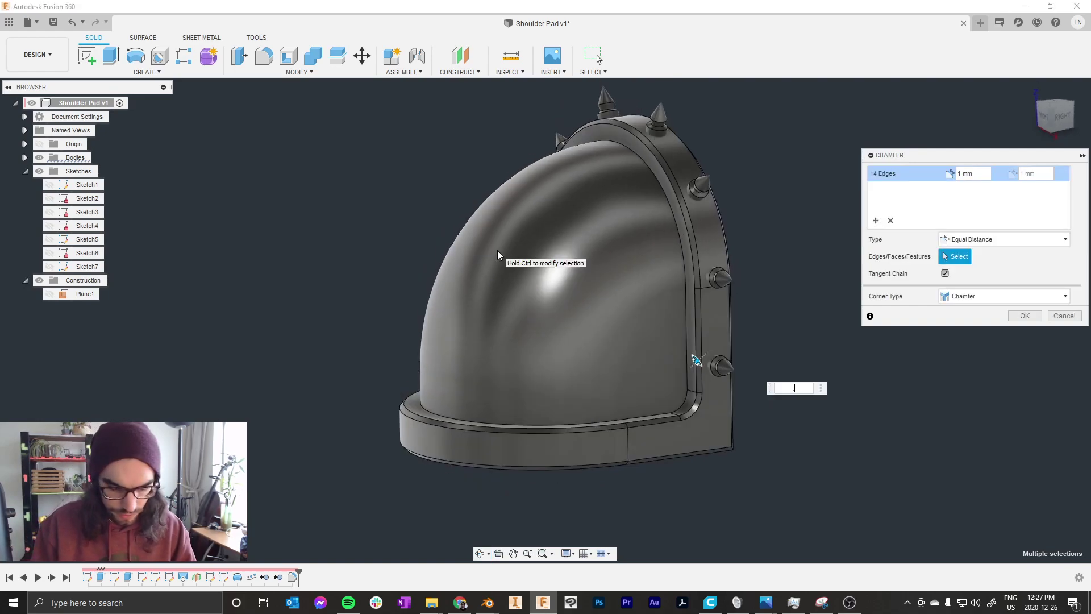
pyautogui.write('.5')
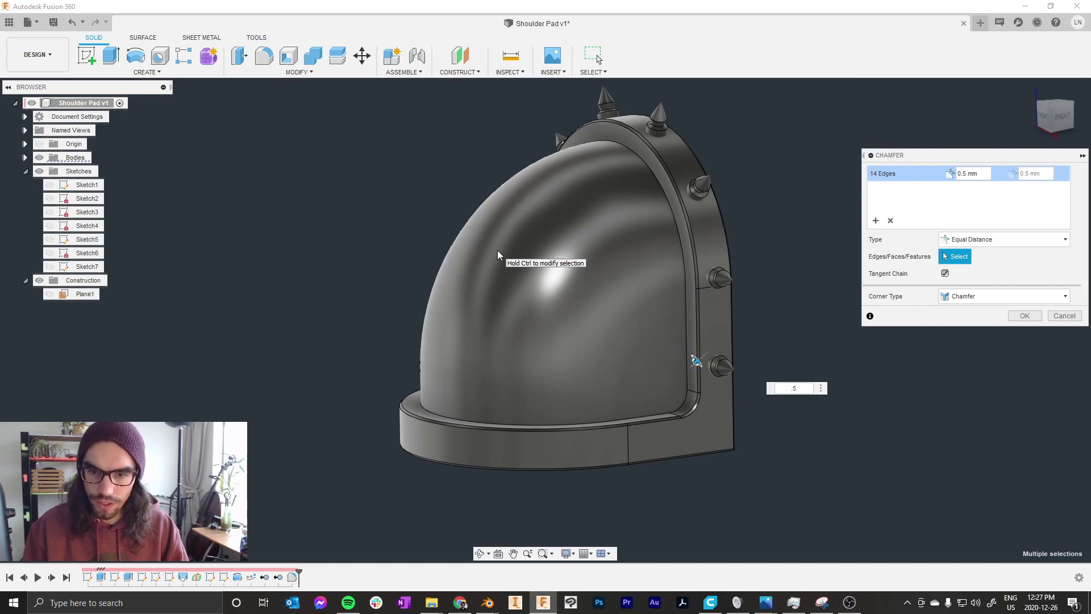
pyautogui.press('Return')
# Step: Fillet the inner edge chain where the dome meets the upright plate and base rim with a 1 mm radius
pyautogui.scroll(2, 766, 191)
pyautogui.press('f')
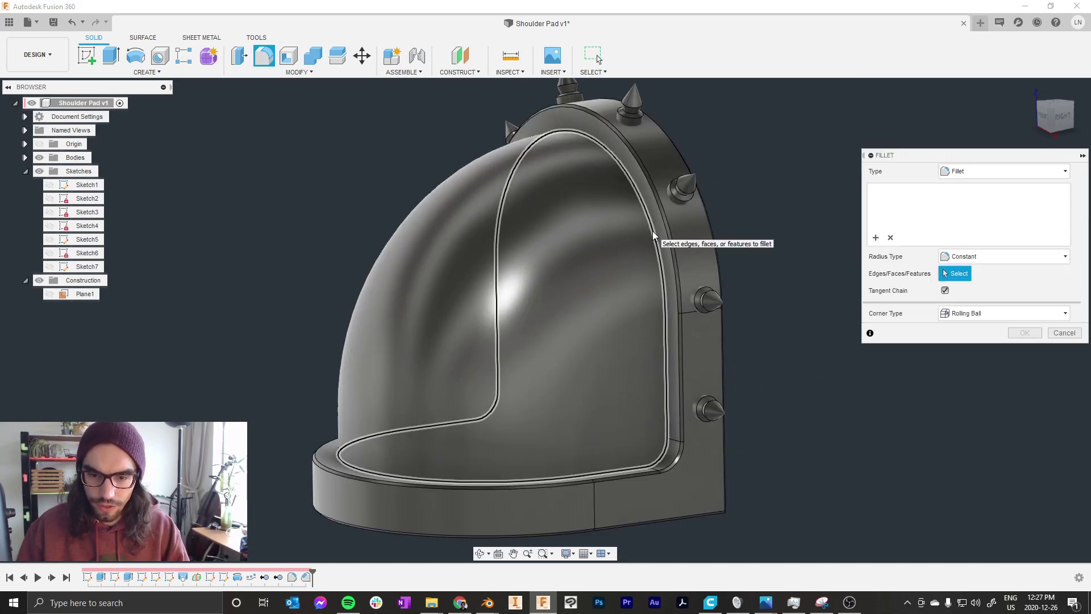
pyautogui.click(652, 230)
pyautogui.write('1')
pyautogui.press('Return')
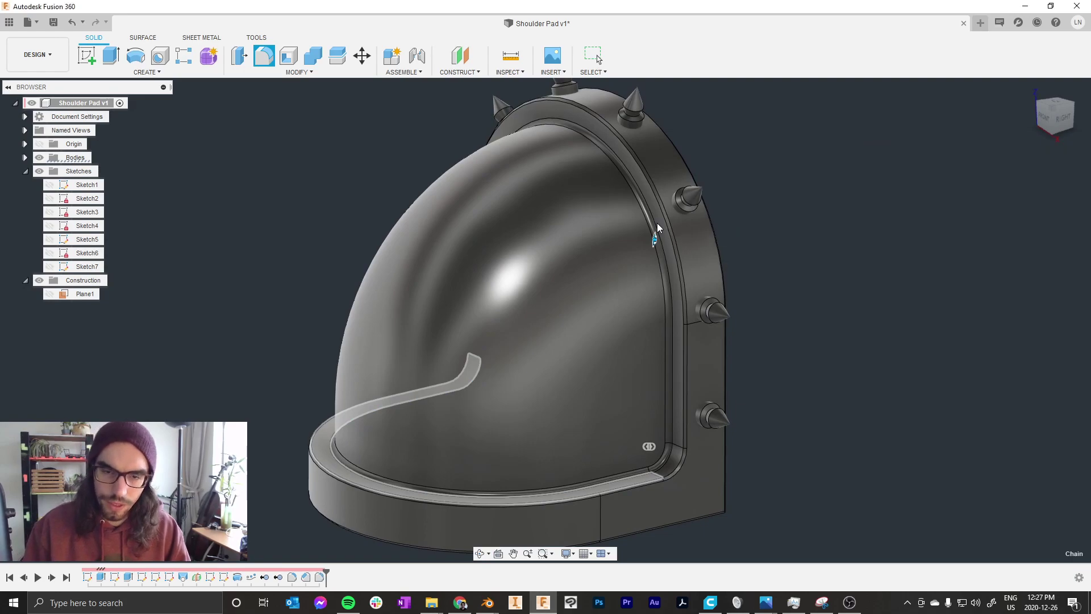
# Step: Roll the design history back to just before the spike path pattern
pyautogui.keyDown('shift'); pyautogui.moveTo(676, 220); pyautogui.dragTo(662, 251, button='middle'); pyautogui.keyUp('shift')
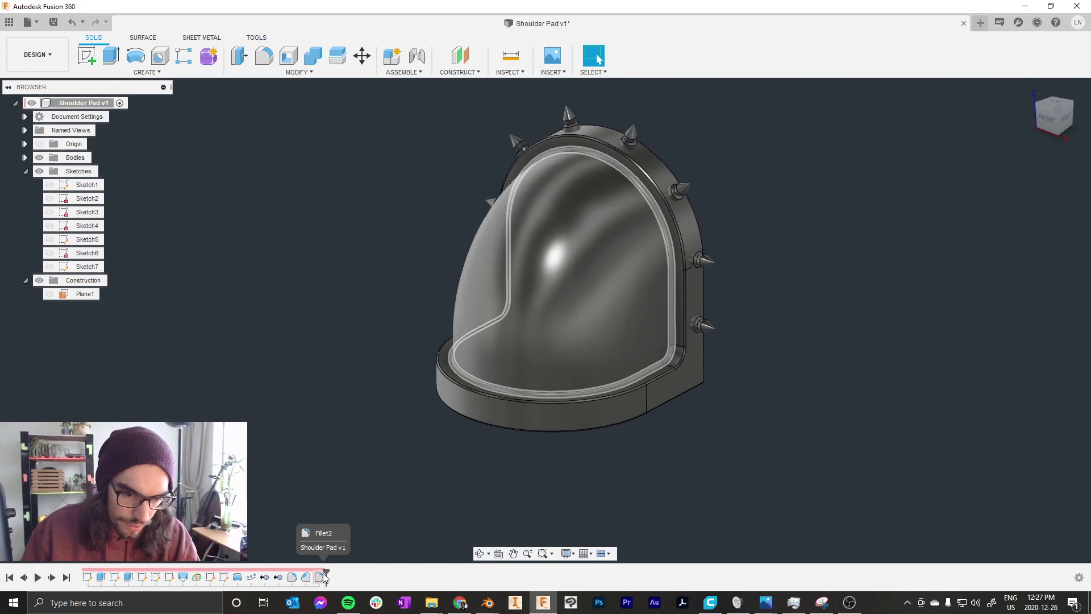
pyautogui.moveTo(326, 570); pyautogui.dragTo(278, 570)
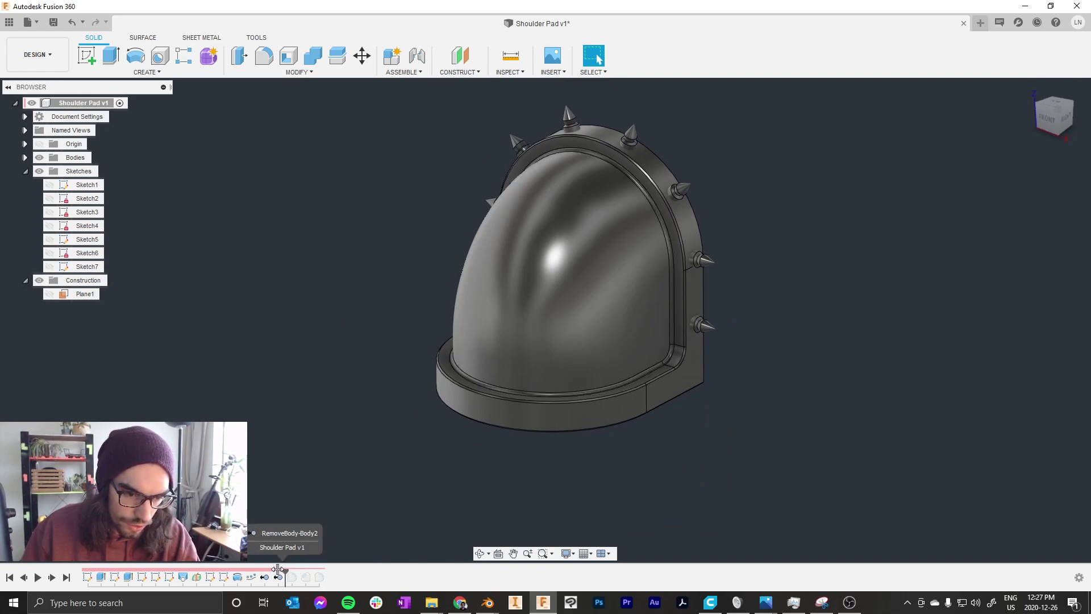
pyautogui.keyDown('shift'); pyautogui.moveTo(432, 407); pyautogui.dragTo(572, 421, button='middle'); pyautogui.keyUp('shift')
# Step: Fillet the original spike's three circular edges, on its collar, neck and cone base, with a 0.5 mm radius
pyautogui.scroll(10, 572, 421)
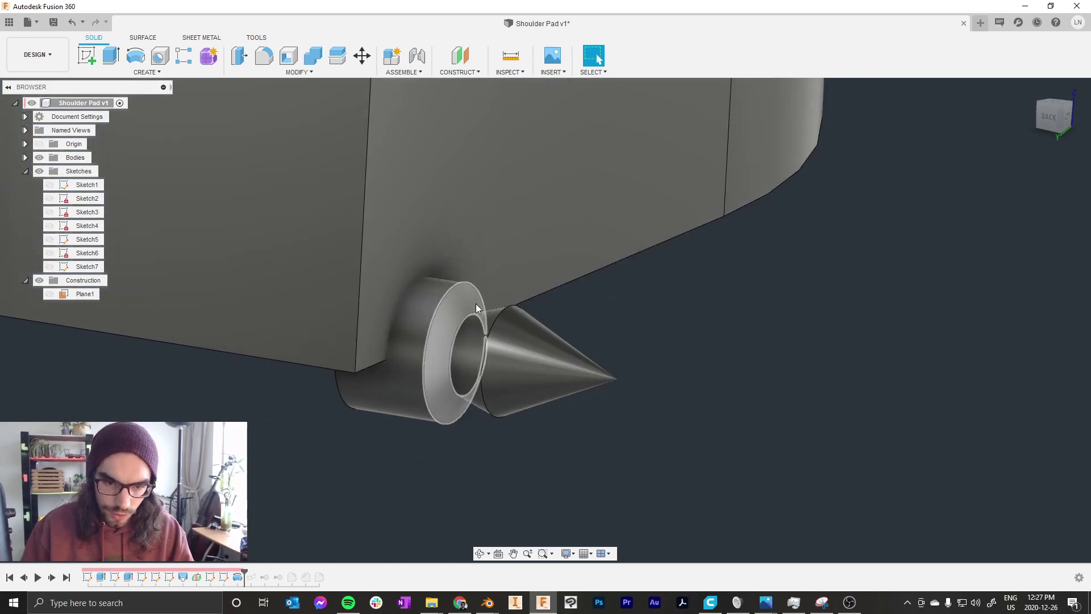
pyautogui.scroll(2, 475, 308)
pyautogui.press('f')
pyautogui.click(391, 274)
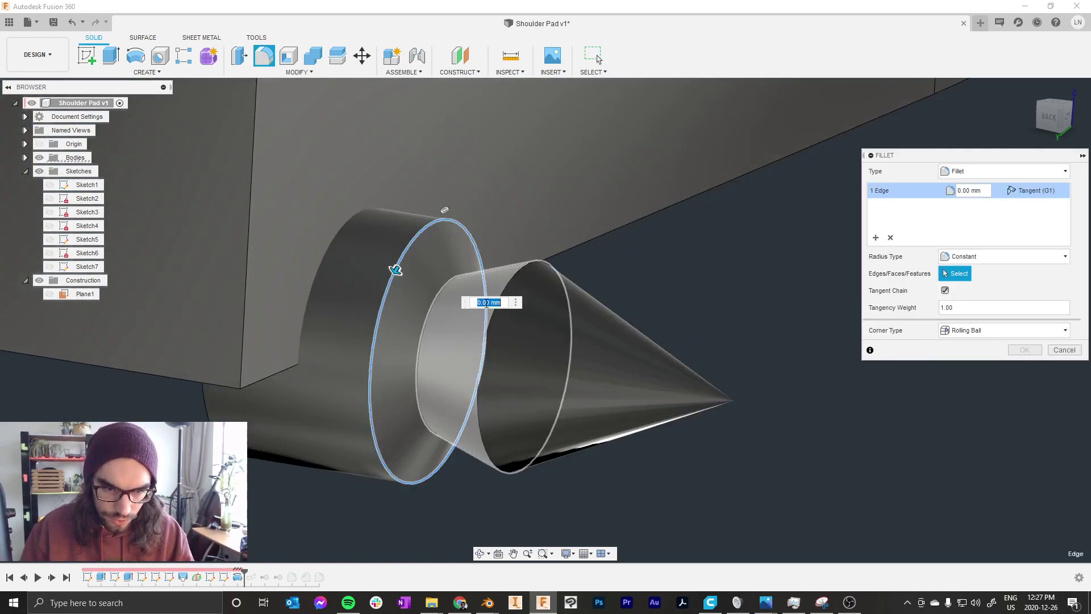
pyautogui.write('1')
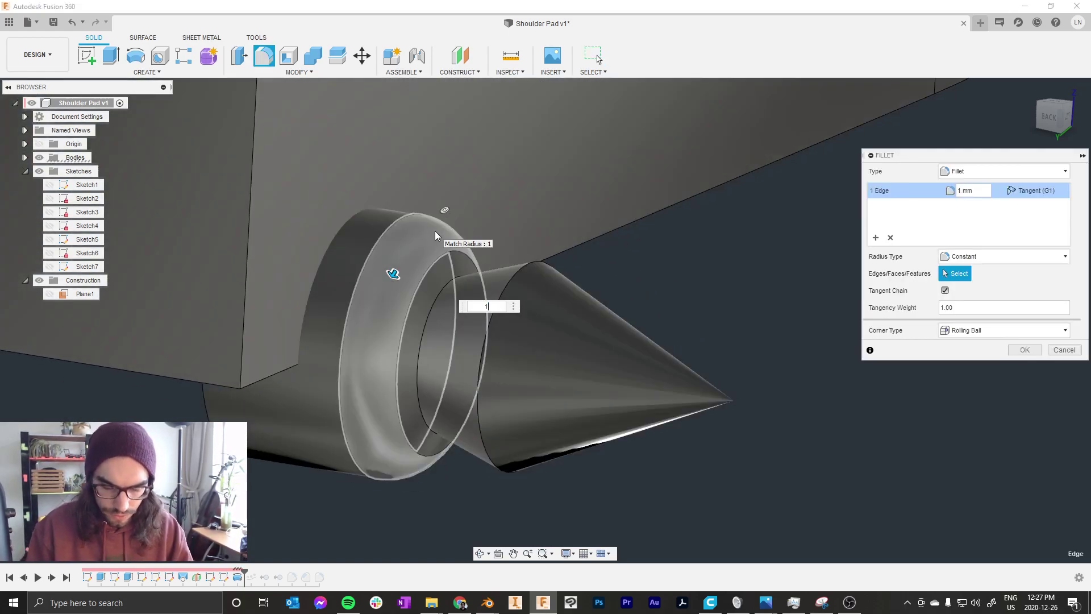
pyautogui.write('.5')
pyautogui.click(445, 221)
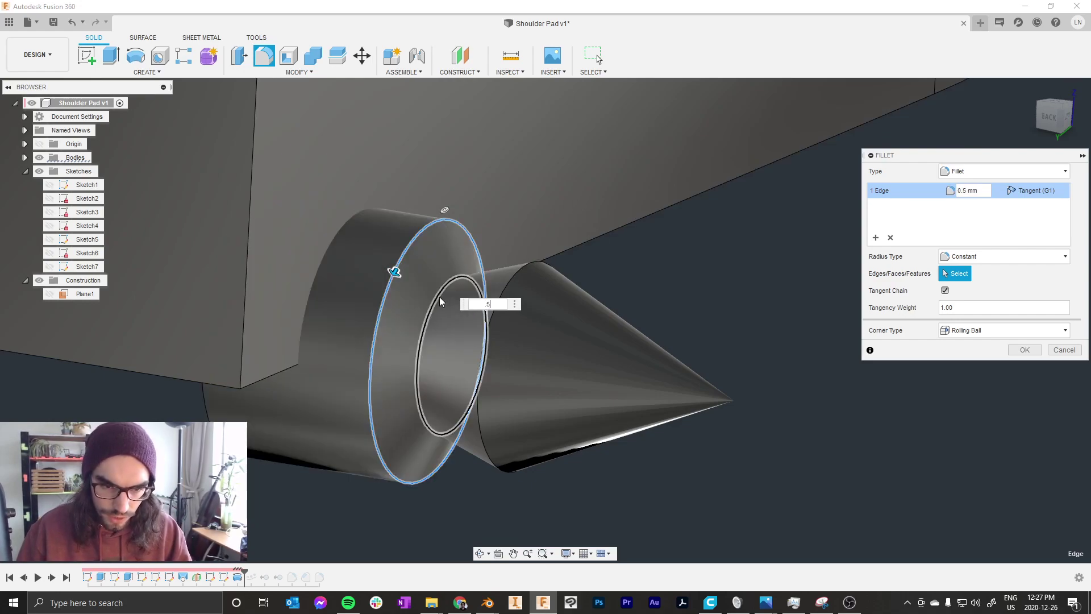
pyautogui.click(517, 270)
pyautogui.scroll(-3, 528, 232)
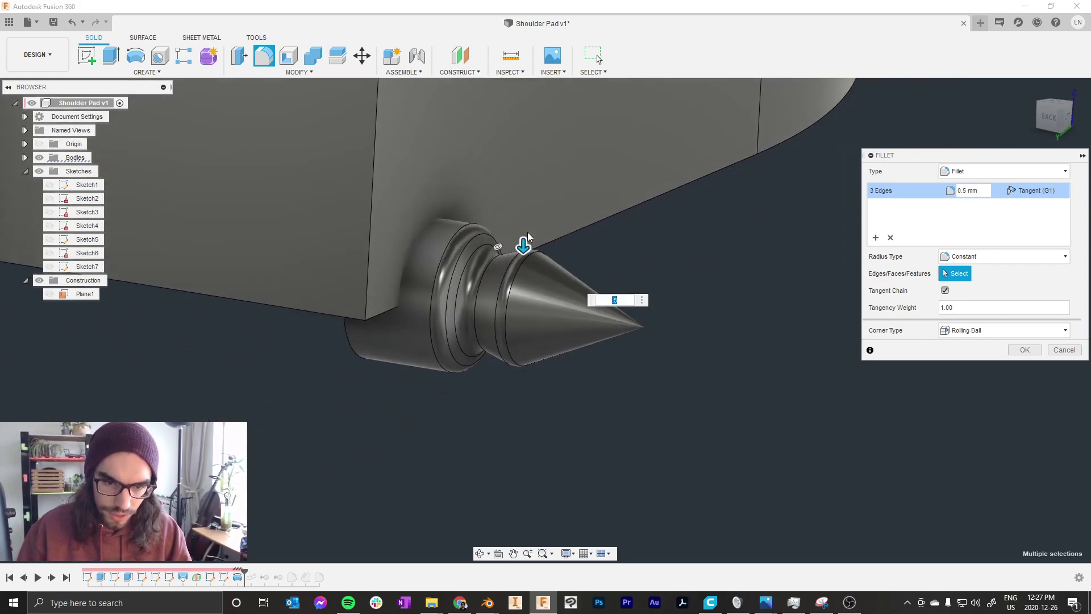
pyautogui.keyDown('shift'); pyautogui.moveTo(520, 220); pyautogui.dragTo(610, 265, button='middle'); pyautogui.keyUp('shift')
pyautogui.scroll(-2, 596, 243)
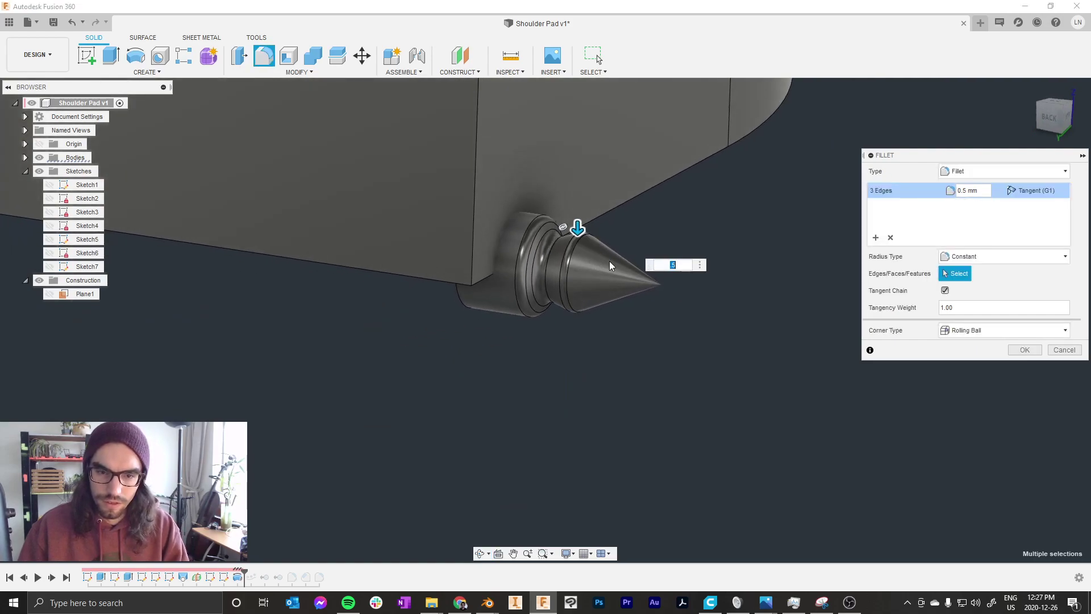
pyautogui.press('Return')
# Step: Roll the design history forward to its last feature
pyautogui.scroll(5, 659, 298)
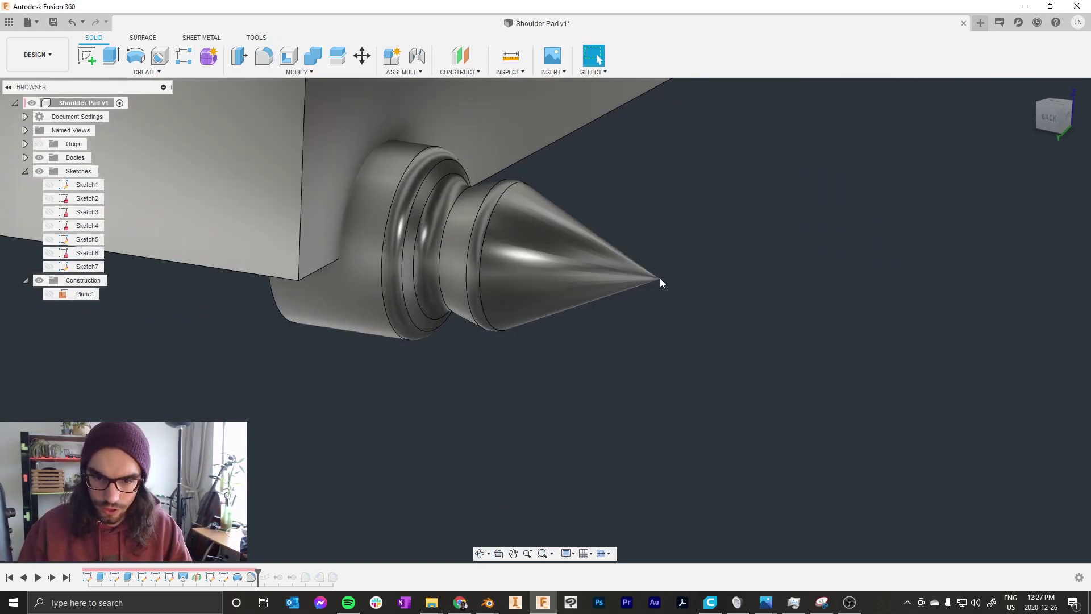
pyautogui.scroll(-5, 648, 299)
pyautogui.keyDown('shift'); pyautogui.moveTo(636, 308); pyautogui.dragTo(622, 322, button='middle'); pyautogui.keyUp('shift')
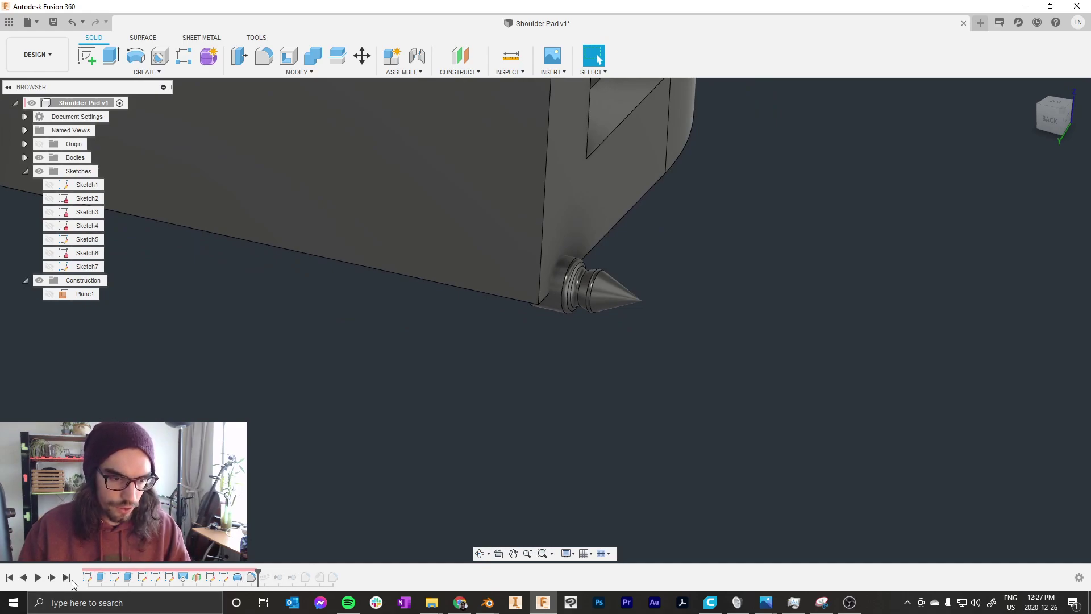
pyautogui.scroll(-10, 627, 336)
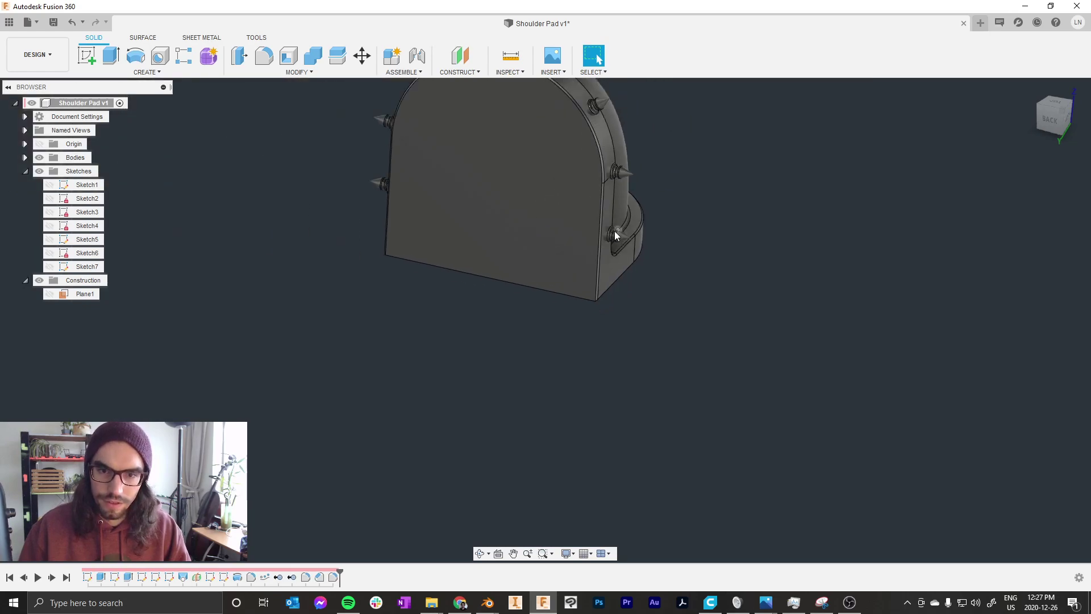
# Step: Examine the patterned spikes and the shoulder pad's rounded and chamfered edges from several directions
pyautogui.scroll(8, 570, 107)
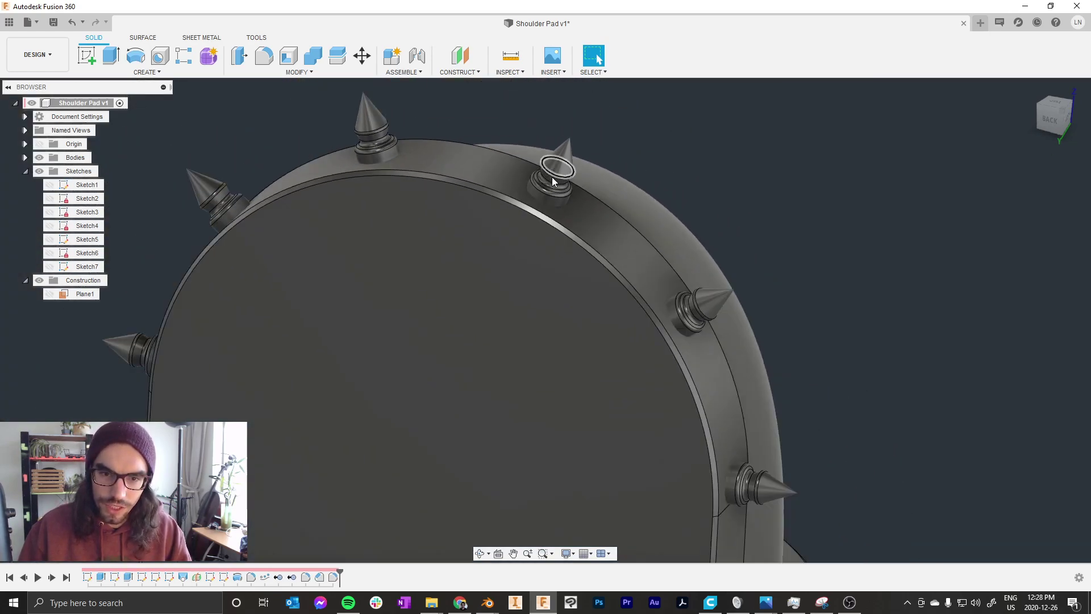
pyautogui.keyDown('shift'); pyautogui.moveTo(550, 170); pyautogui.dragTo(398, 157, button='middle'); pyautogui.keyUp('shift')
pyautogui.scroll(-4, 529, 199)
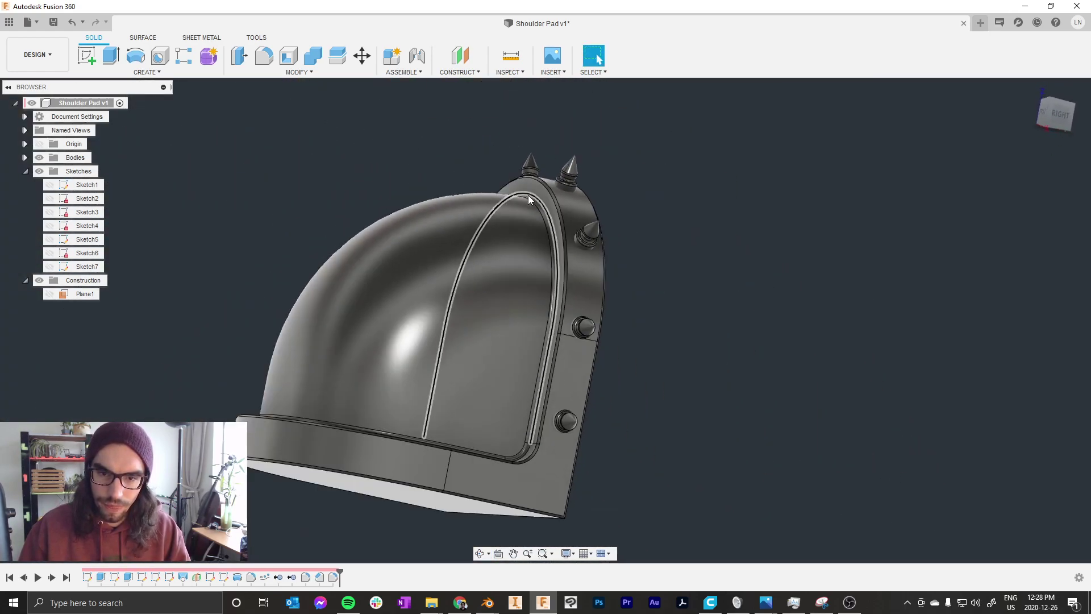
pyautogui.keyDown('shift'); pyautogui.moveTo(529, 200); pyautogui.dragTo(531, 222, button='middle'); pyautogui.keyUp('shift')
pyautogui.scroll(-4, 531, 223)
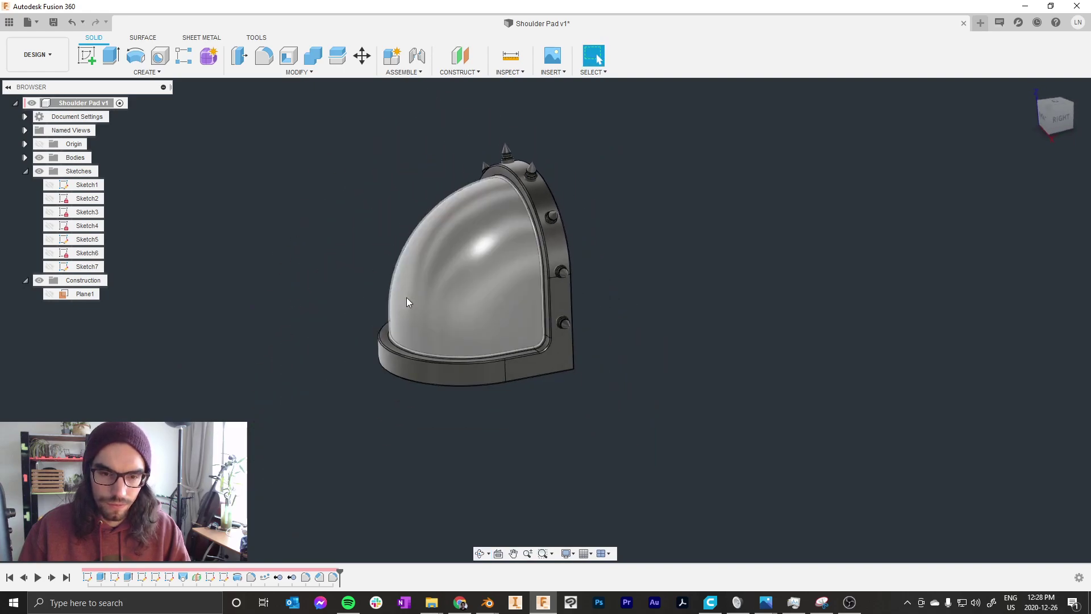
pyautogui.keyDown('shift'); pyautogui.moveTo(407, 298); pyautogui.dragTo(433, 291, button='middle'); pyautogui.keyUp('shift')
pyautogui.scroll(-3, 471, 227)
pyautogui.scroll(6, 472, 228)
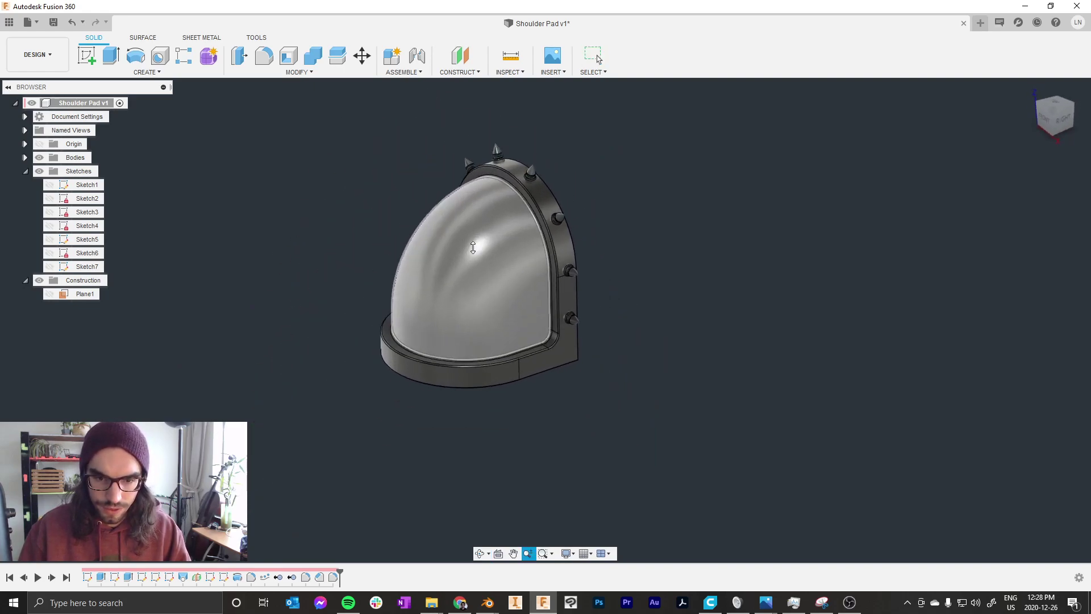
pyautogui.keyDown('shift'); pyautogui.moveTo(482, 239); pyautogui.dragTo(483, 250, button='middle'); pyautogui.keyUp('shift')
pyautogui.scroll(-3, 877, 391)
pyautogui.scroll(2, 558, 106)
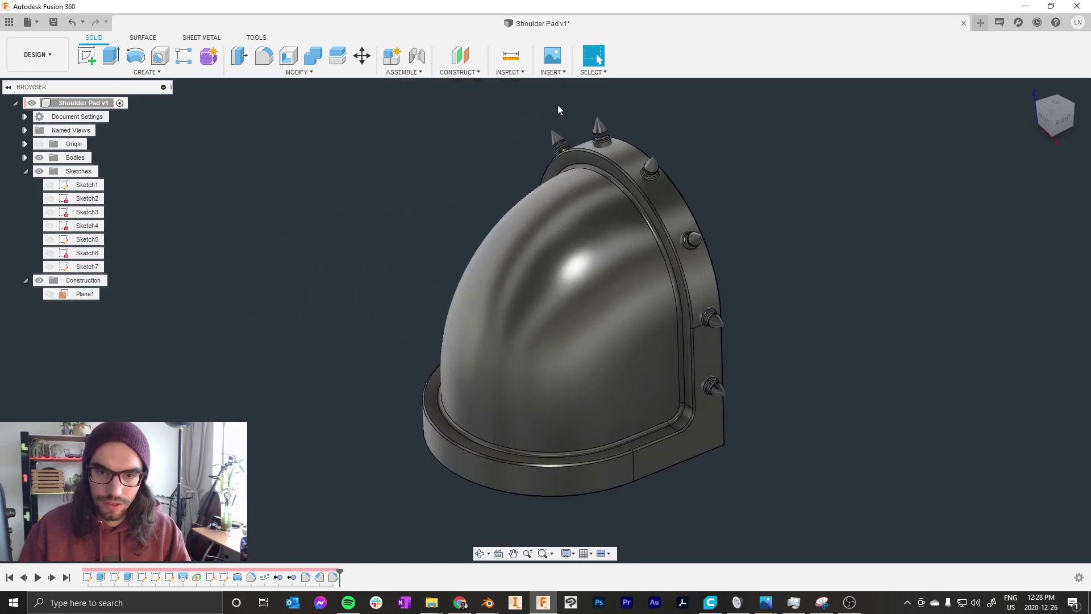
pyautogui.keyDown('shift'); pyautogui.moveTo(606, 172); pyautogui.dragTo(610, 173, button='middle'); pyautogui.keyUp('shift')
pyautogui.scroll(-3, 604, 176)
pyautogui.scroll(2, 686, 255)
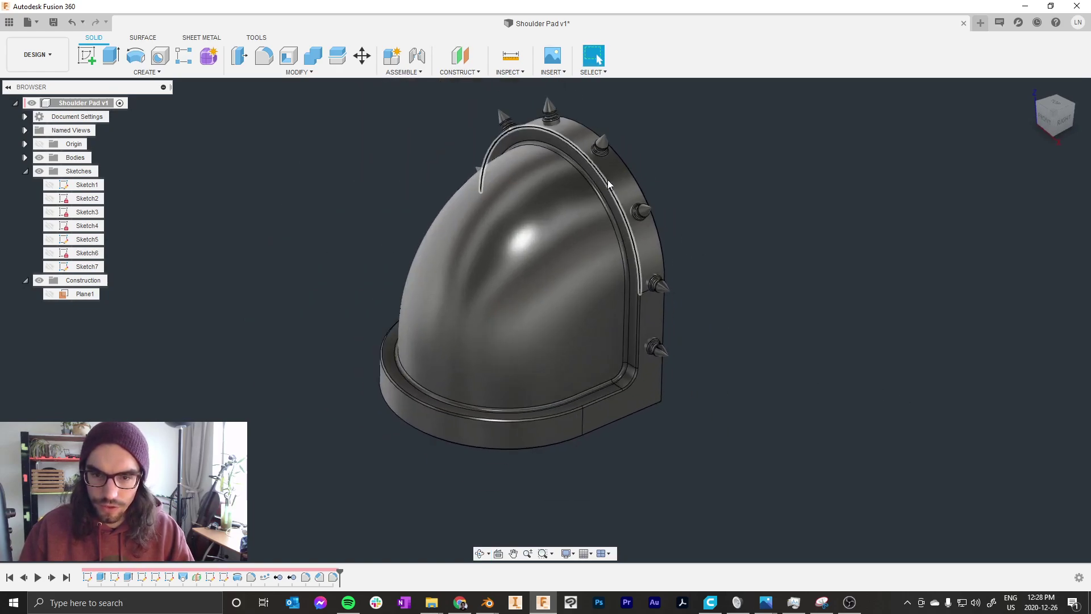
pyautogui.scroll(-1, 608, 179)
pyautogui.scroll(1, 576, 164)
pyautogui.keyDown('shift'); pyautogui.moveTo(529, 142); pyautogui.dragTo(530, 142, button='middle'); pyautogui.keyUp('shift')
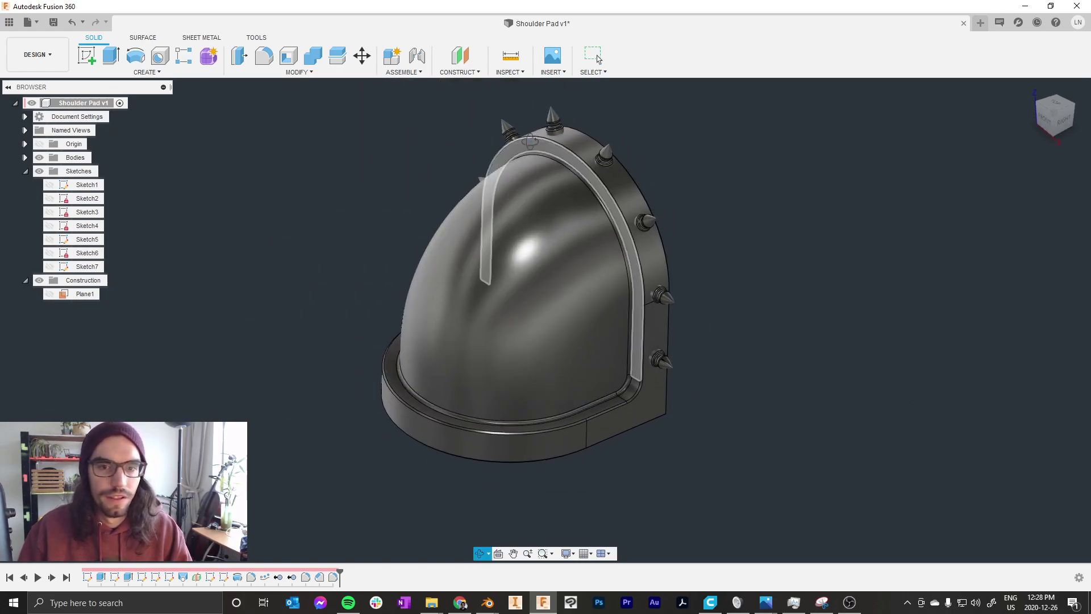
# Step: Apply the Brass - Polished appearance to all eight spike bodies, Body3 through Body10
pyautogui.press('a')
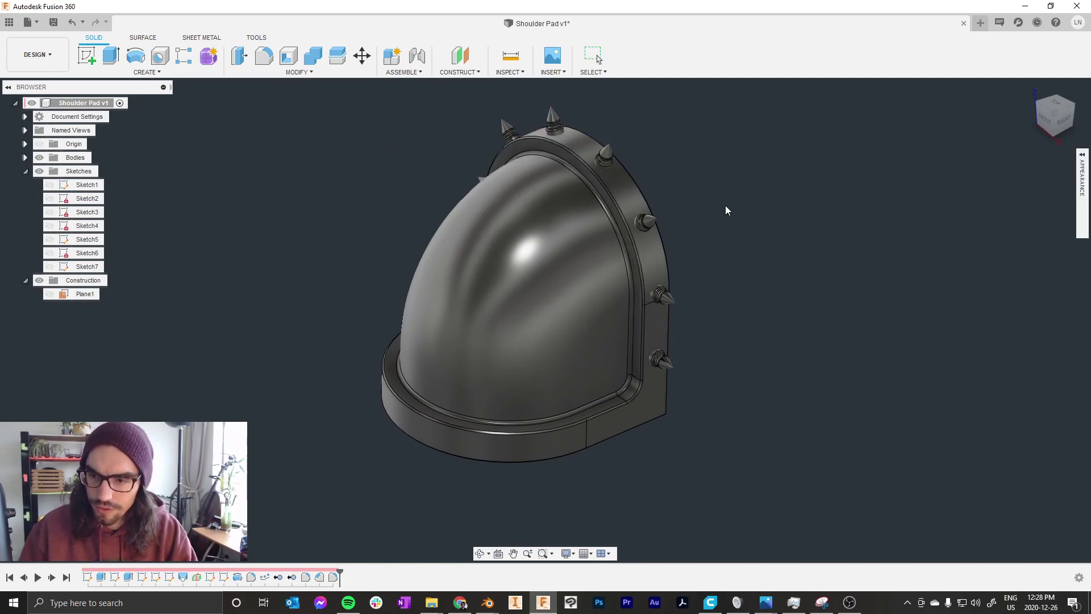
pyautogui.click(1084, 159)
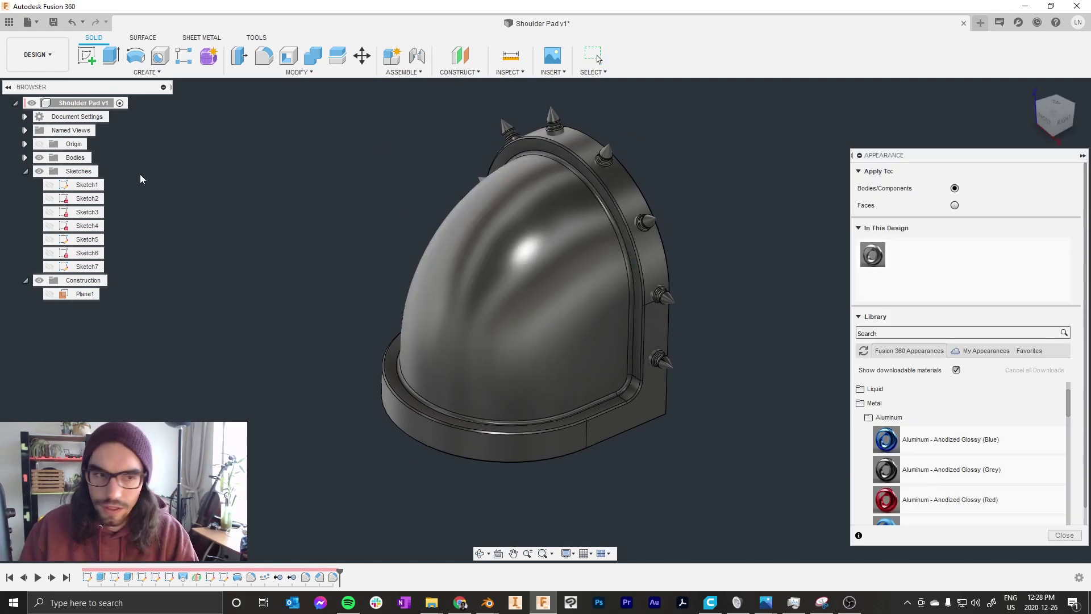
pyautogui.click(24, 158)
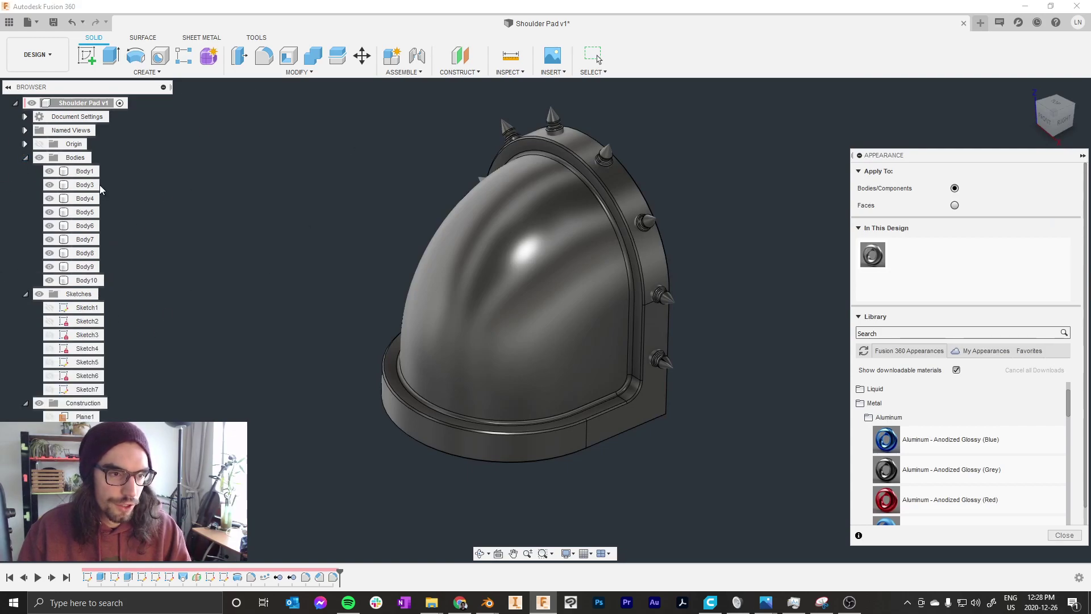
pyautogui.keyDown('shift'); pyautogui.click(87, 280); pyautogui.keyUp('shift')
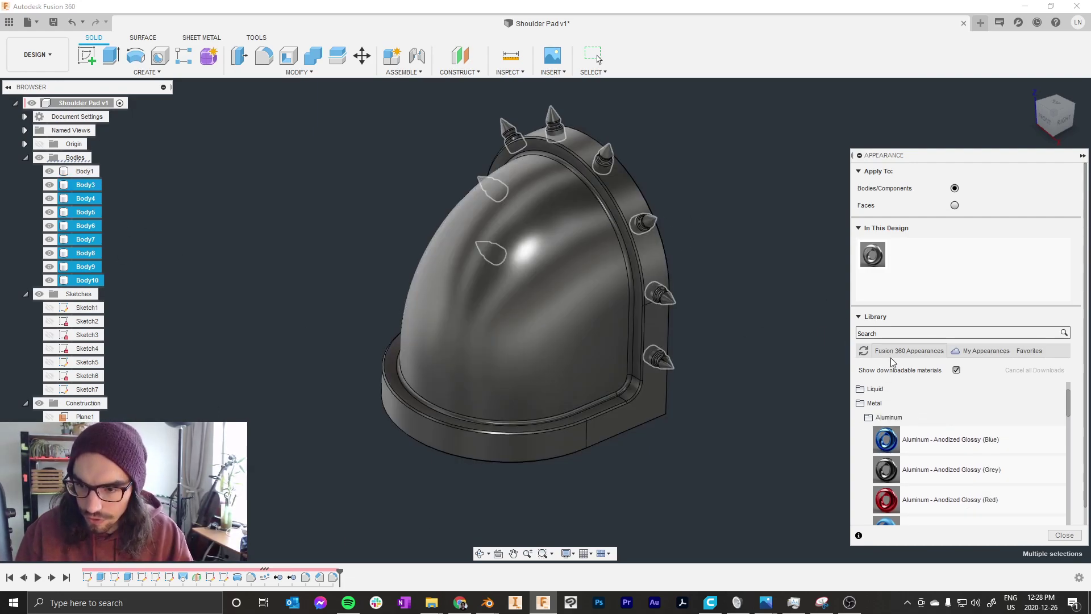
pyautogui.scroll(-1, 932, 449)
pyautogui.scroll(2, 888, 397)
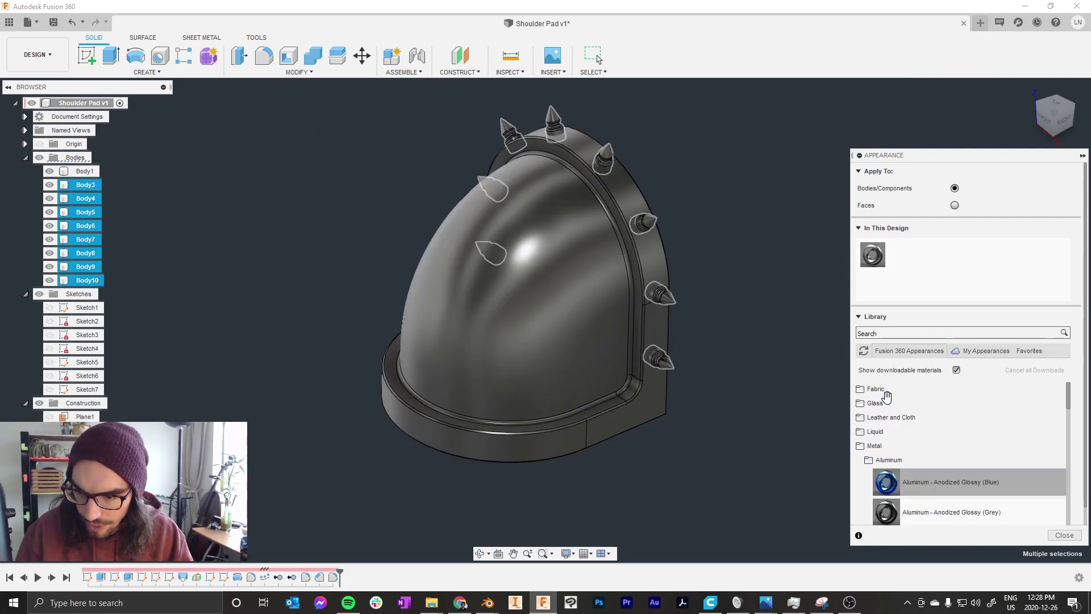
pyautogui.click(882, 459)
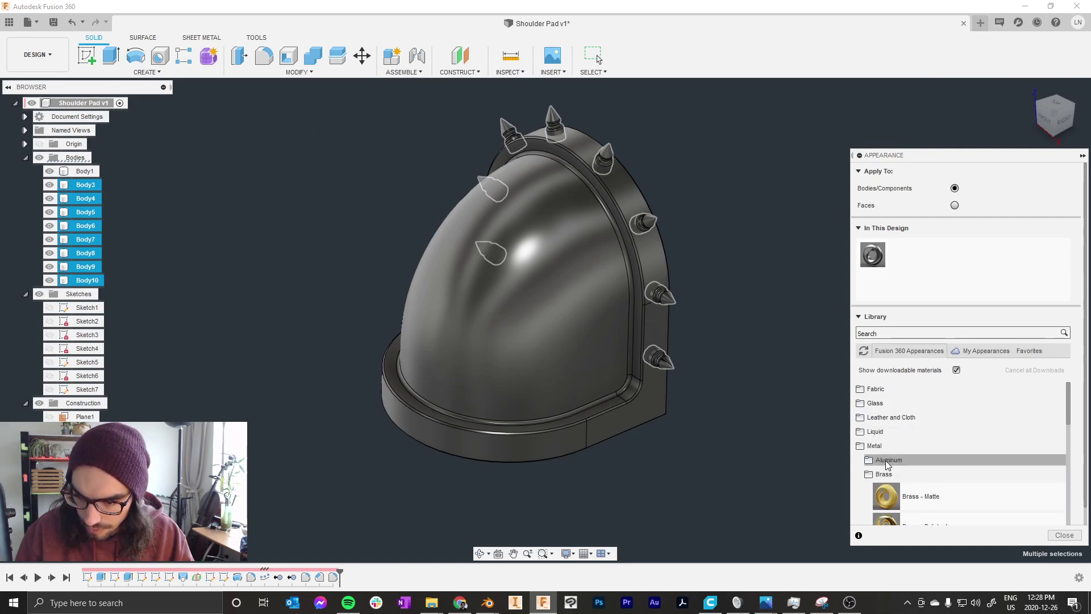
pyautogui.scroll(-1, 884, 452)
pyautogui.moveTo(895, 449); pyautogui.dragTo(663, 377)
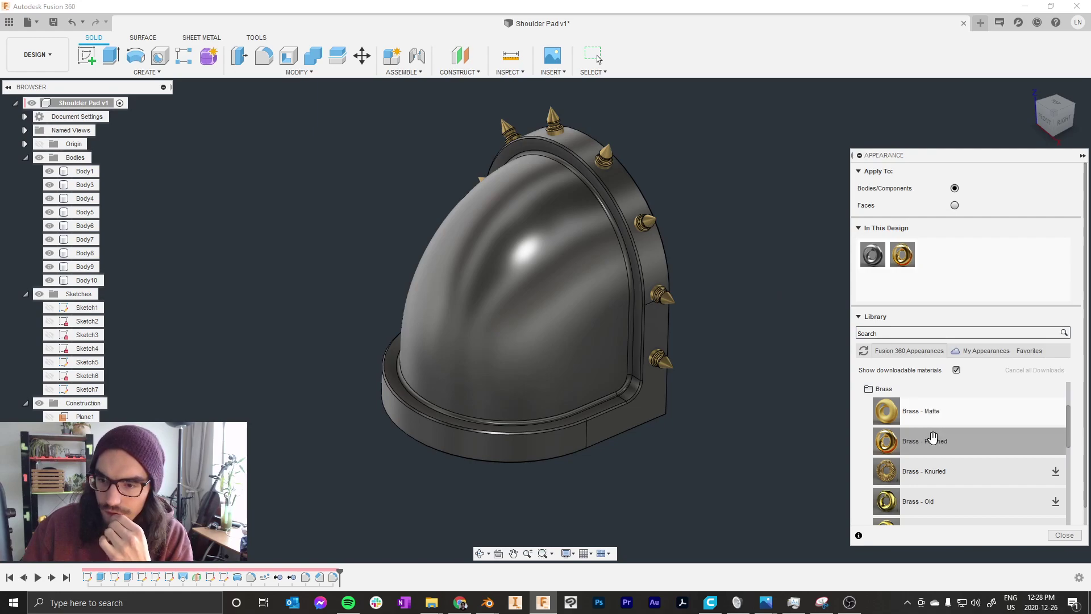
# Step: Apply the Aluminum - Anodized Glossy (Blue) appearance to the whole shoulder pad body, Body1
pyautogui.scroll(3, 884, 443)
pyautogui.click(878, 460)
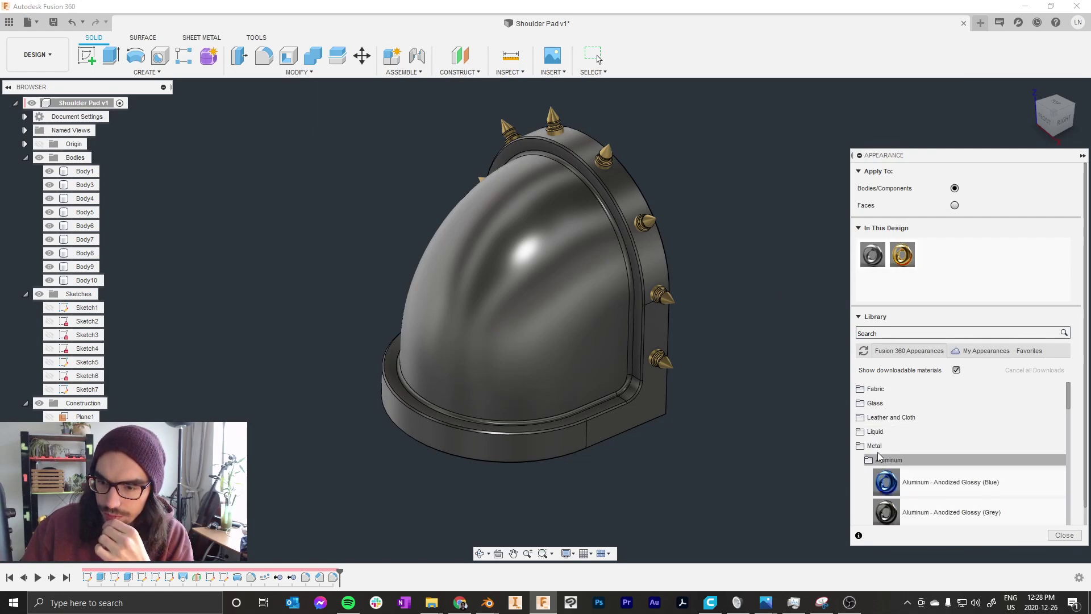
pyautogui.scroll(-3, 904, 432)
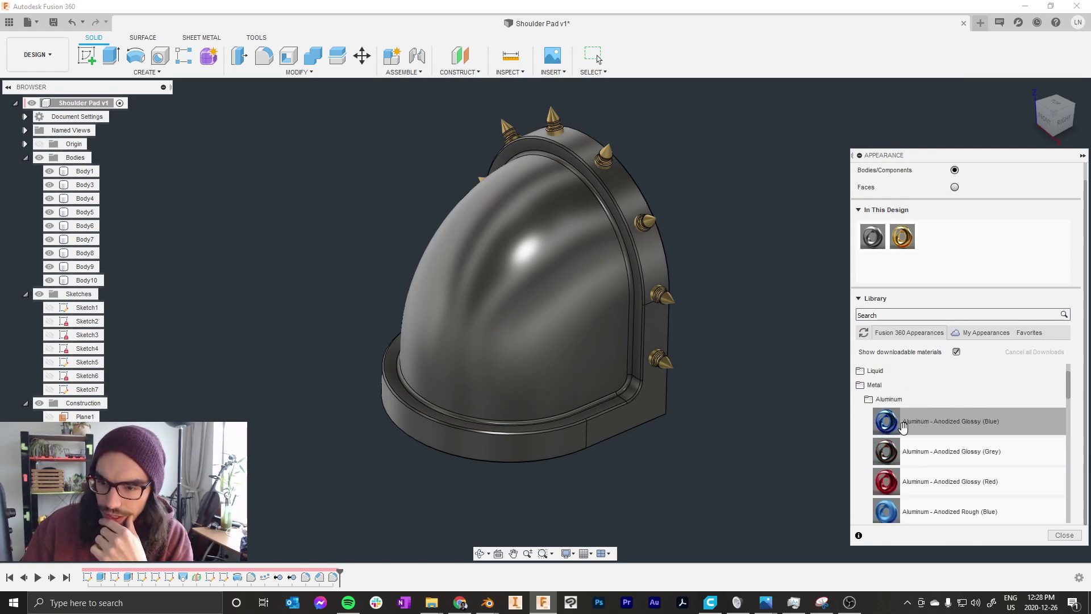
pyautogui.moveTo(919, 427); pyautogui.dragTo(670, 407)
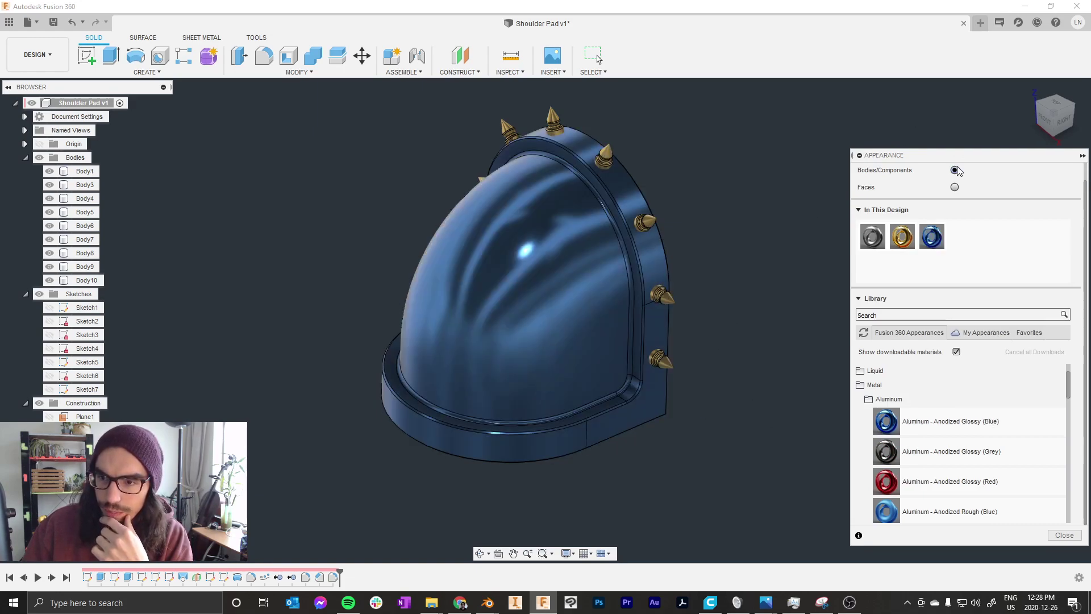
pyautogui.moveTo(910, 424); pyautogui.dragTo(585, 400)
pyautogui.moveTo(651, 343); pyautogui.dragTo(651, 344)
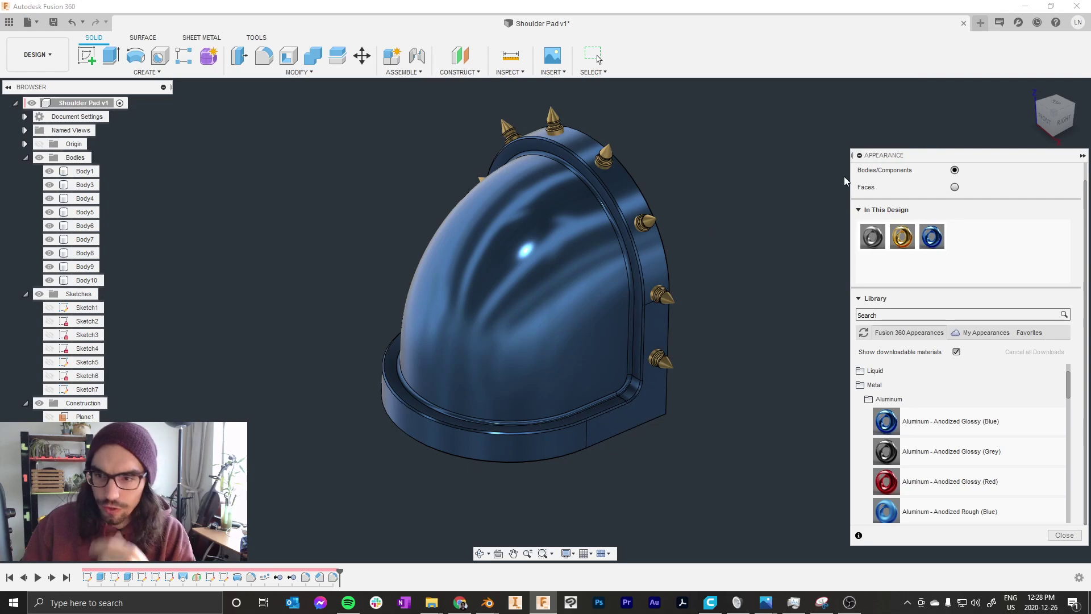
# Step: Restrict appearances to individual faces and apply Aluminum - Anodized Glossy (Red) to the large dome face
pyautogui.click(955, 187)
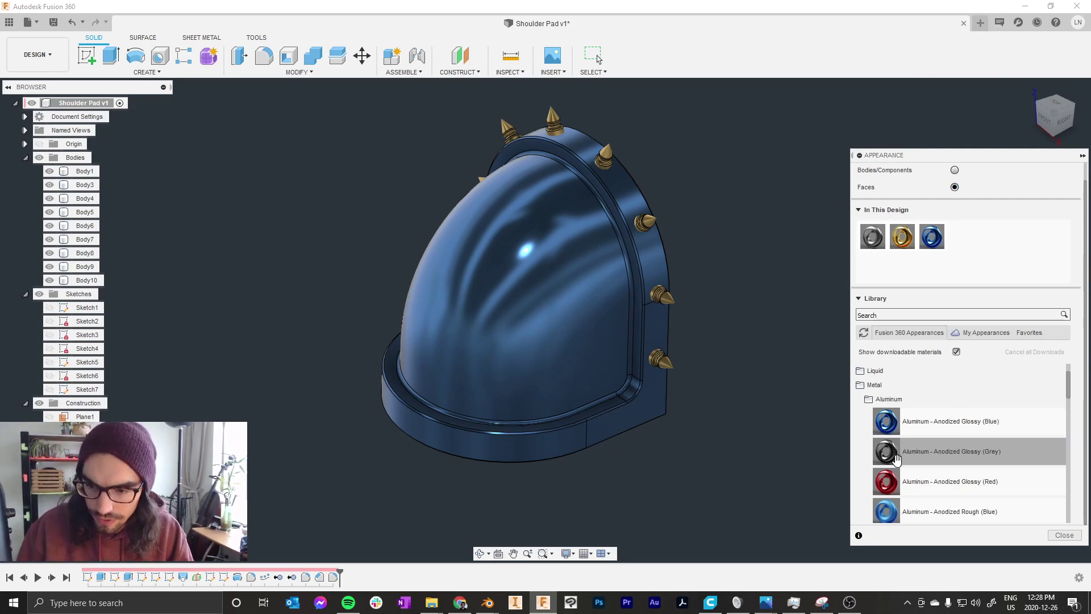
pyautogui.scroll(-1, 896, 466)
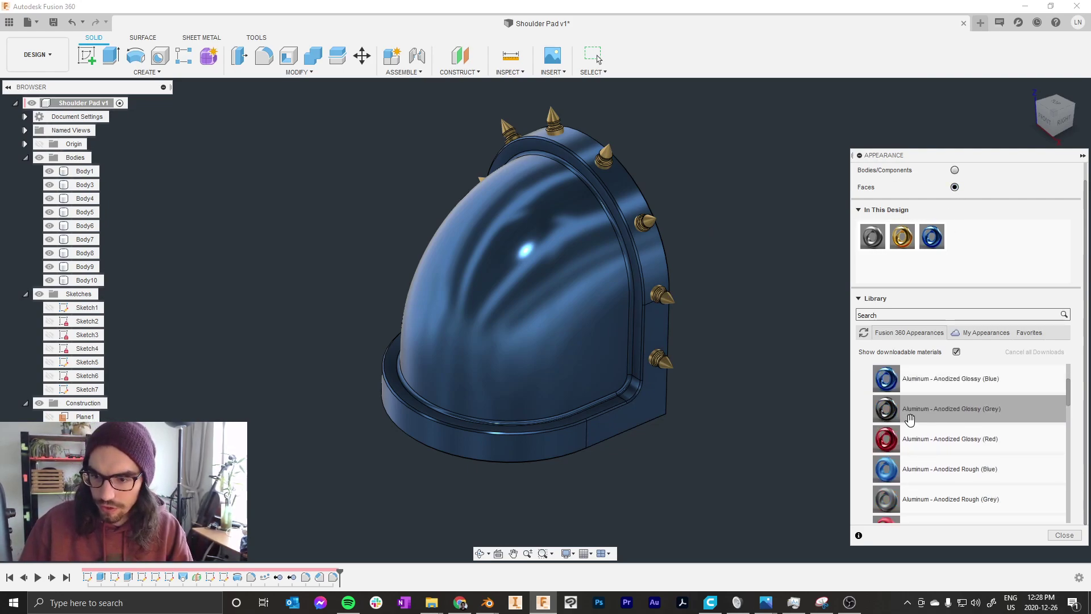
pyautogui.moveTo(904, 443); pyautogui.dragTo(579, 340)
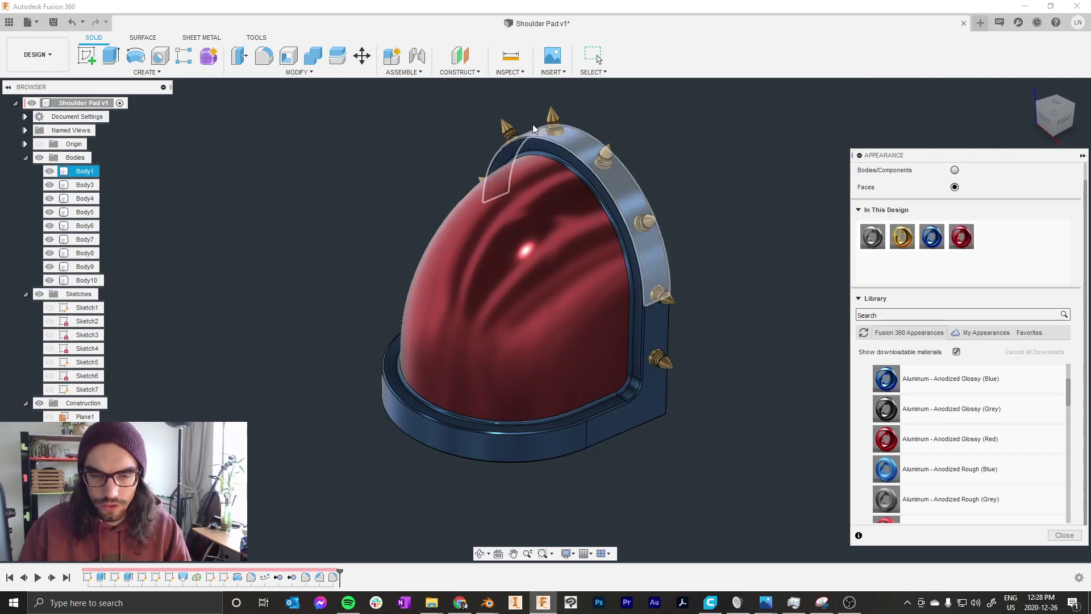
pyautogui.click(957, 352)
# Step: Apply Aluminum - Anodized Glossy (Red) to the narrow fillet faces where the dome meets the rim, including the nearer corner
pyautogui.scroll(6, 602, 209)
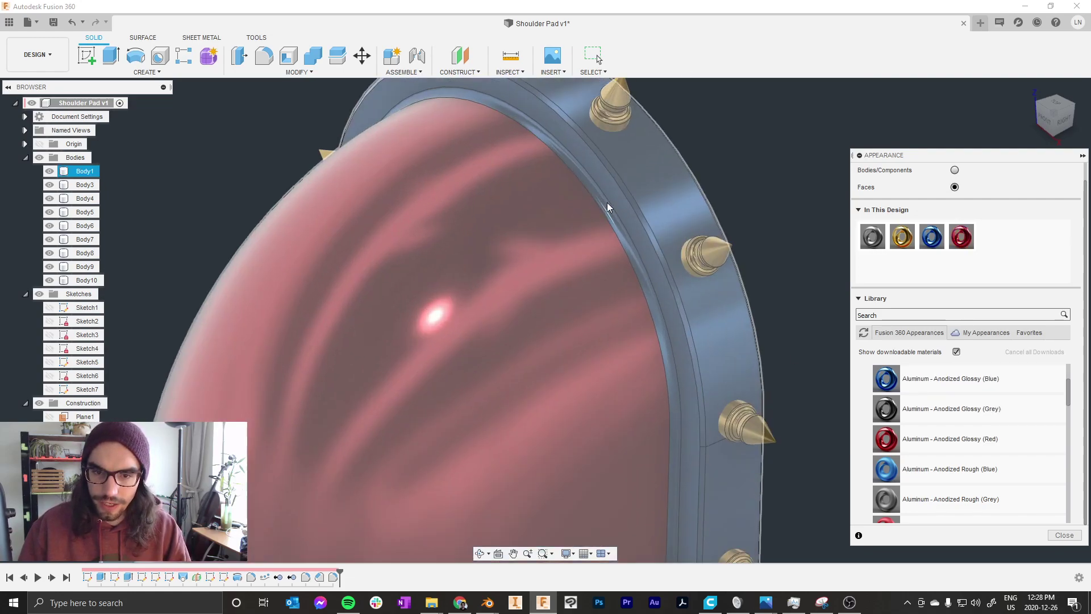
pyautogui.moveTo(888, 440); pyautogui.dragTo(691, 390)
pyautogui.scroll(-6, 601, 138)
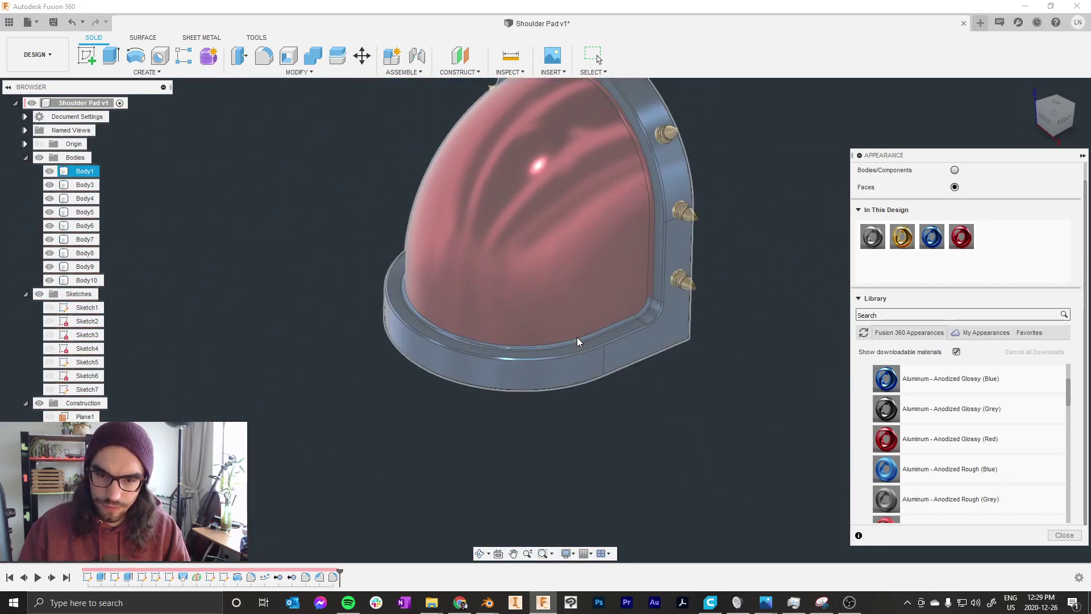
pyautogui.scroll(8, 567, 355)
pyautogui.moveTo(893, 441); pyautogui.dragTo(626, 312)
pyautogui.scroll(-5, 547, 328)
pyautogui.scroll(-4, 548, 328)
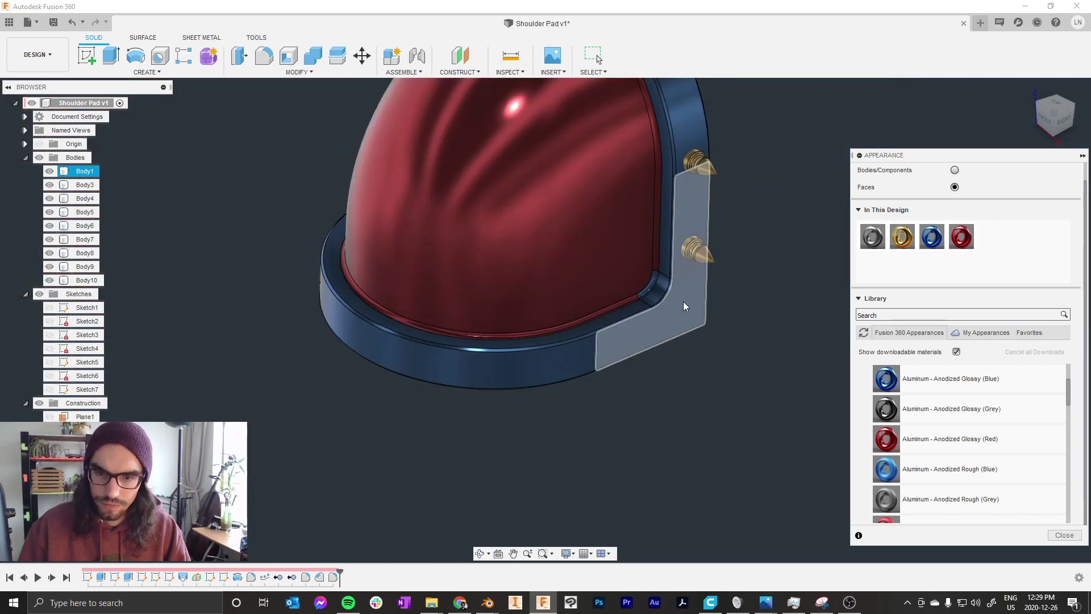
pyautogui.scroll(8, 659, 307)
pyautogui.moveTo(887, 439); pyautogui.dragTo(631, 295)
pyautogui.scroll(-8, 752, 453)
# Step: Apply Aluminum - Anodized Glossy (Red) to the remaining corner fillet face on the opposite side of the dome
pyautogui.keyDown('shift'); pyautogui.moveTo(458, 351); pyautogui.dragTo(570, 371, button='middle'); pyautogui.keyUp('shift')
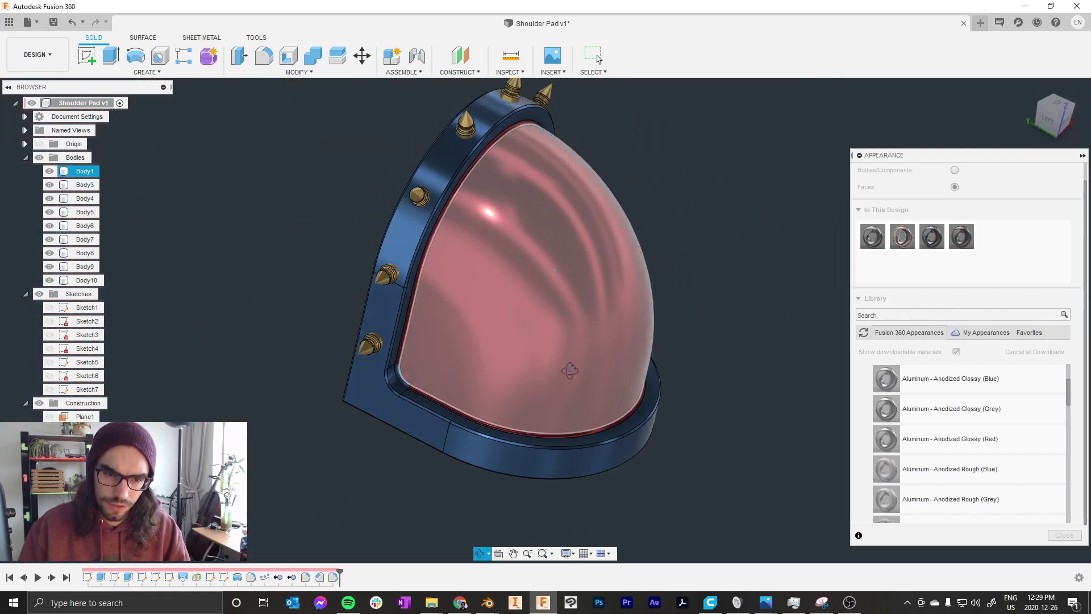
pyautogui.scroll(10, 370, 378)
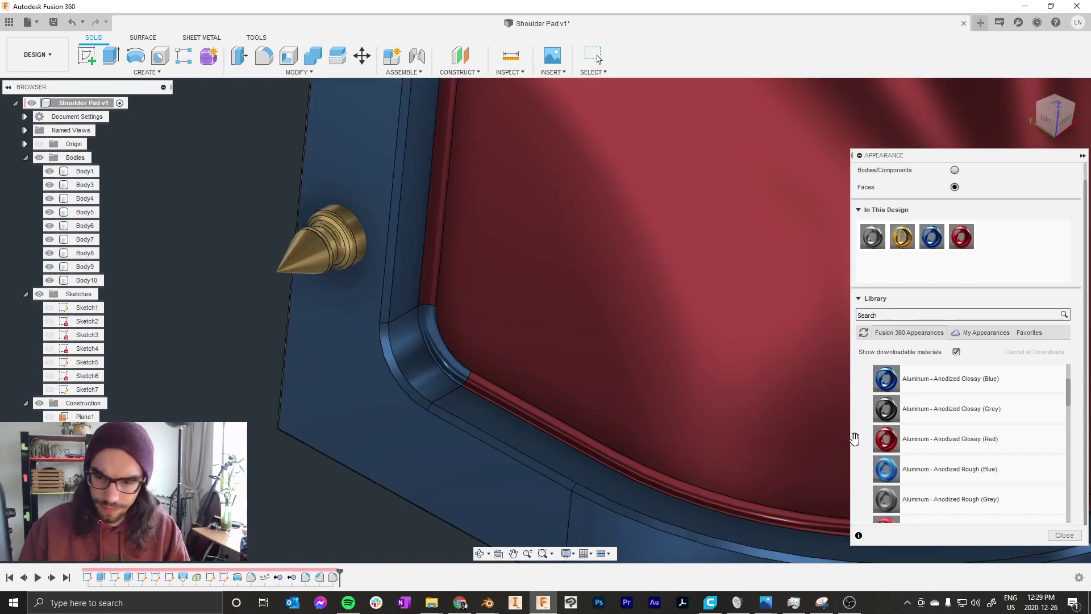
pyautogui.moveTo(888, 440); pyautogui.dragTo(447, 357)
pyautogui.scroll(-2, 430, 331)
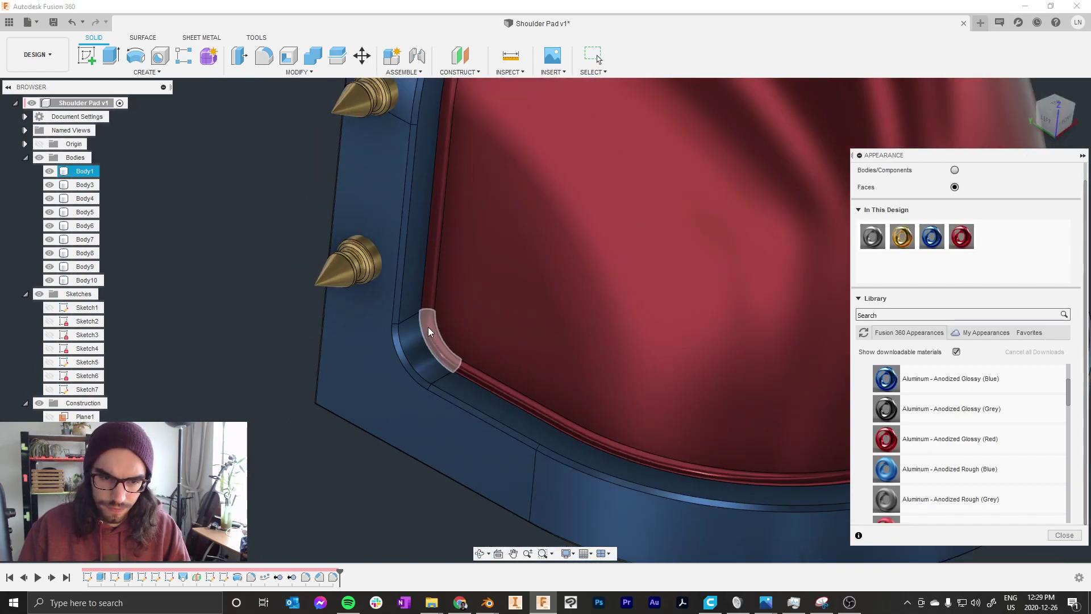
pyautogui.scroll(-5, 429, 331)
pyautogui.keyDown('shift'); pyautogui.moveTo(524, 305); pyautogui.dragTo(539, 257, button='middle'); pyautogui.keyUp('shift')
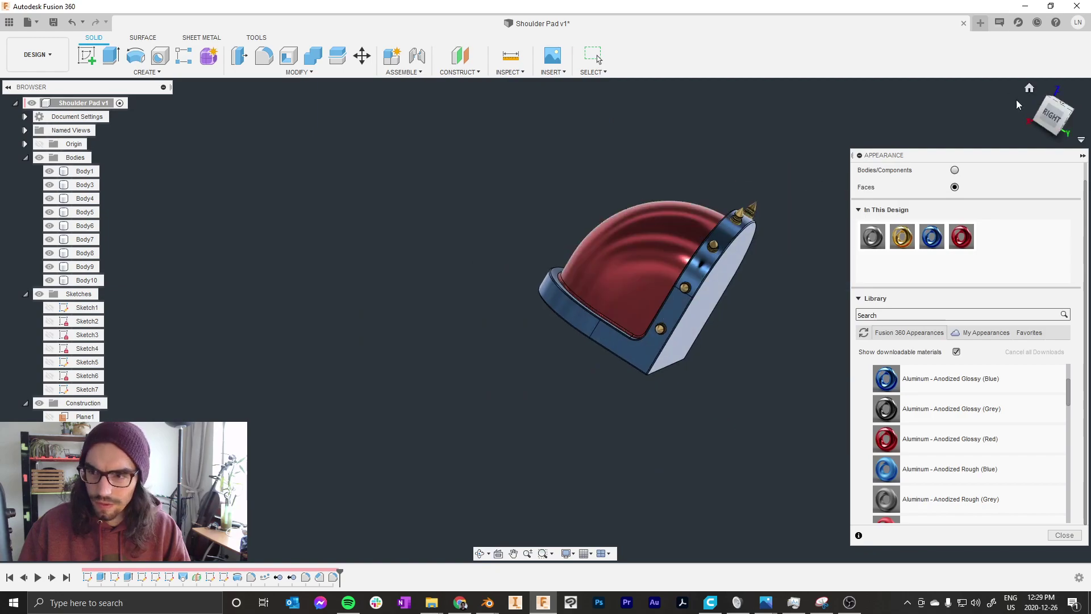
# Step: Switch to the Render workspace and examine the coloured pad and the fillet between dome and rim up close
pyautogui.click(1050, 104)
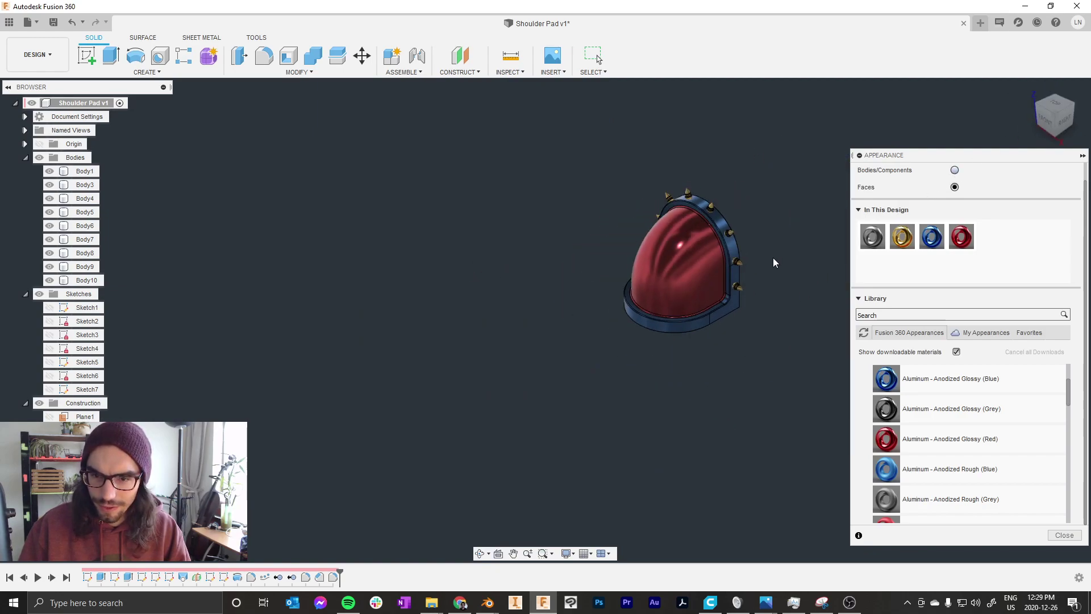
pyautogui.scroll(3, 778, 250)
pyautogui.scroll(2, 782, 223)
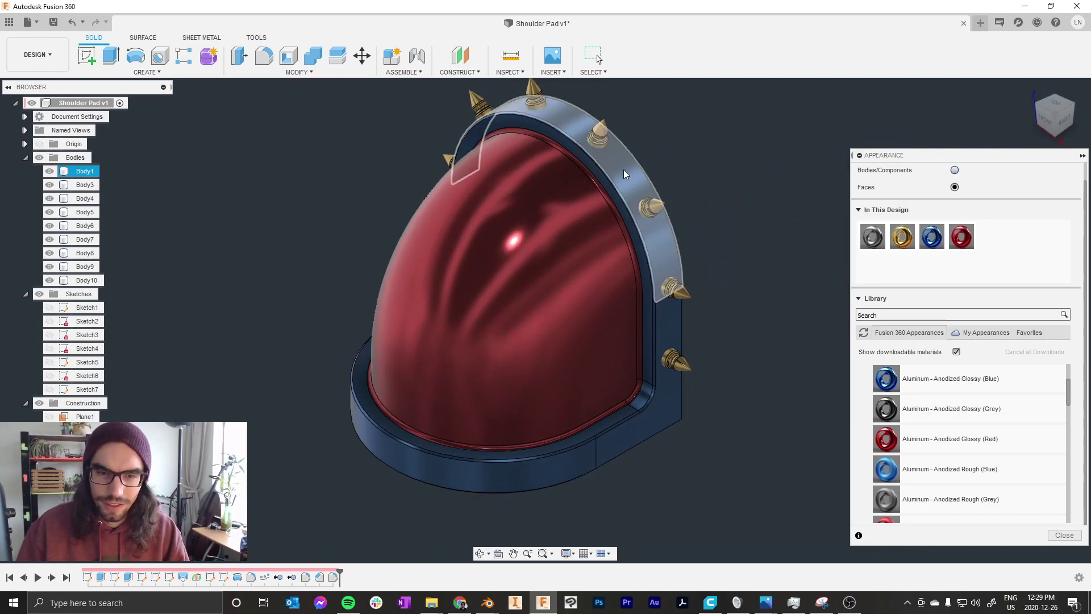
pyautogui.click(1081, 156)
pyautogui.scroll(-1, 716, 270)
pyautogui.scroll(1, 820, 238)
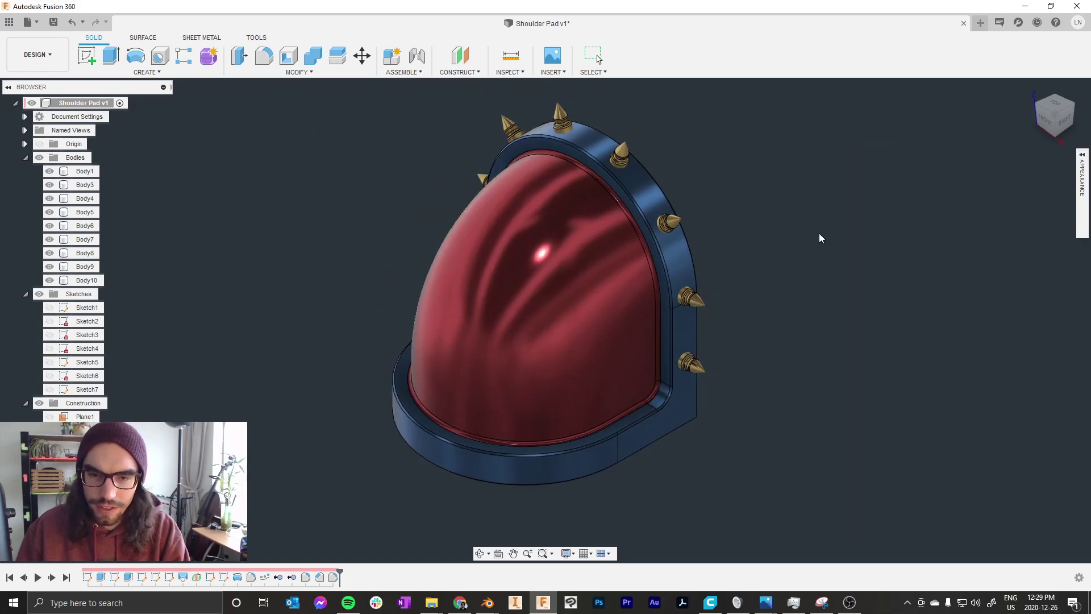
pyautogui.click(38, 54)
pyautogui.click(57, 121)
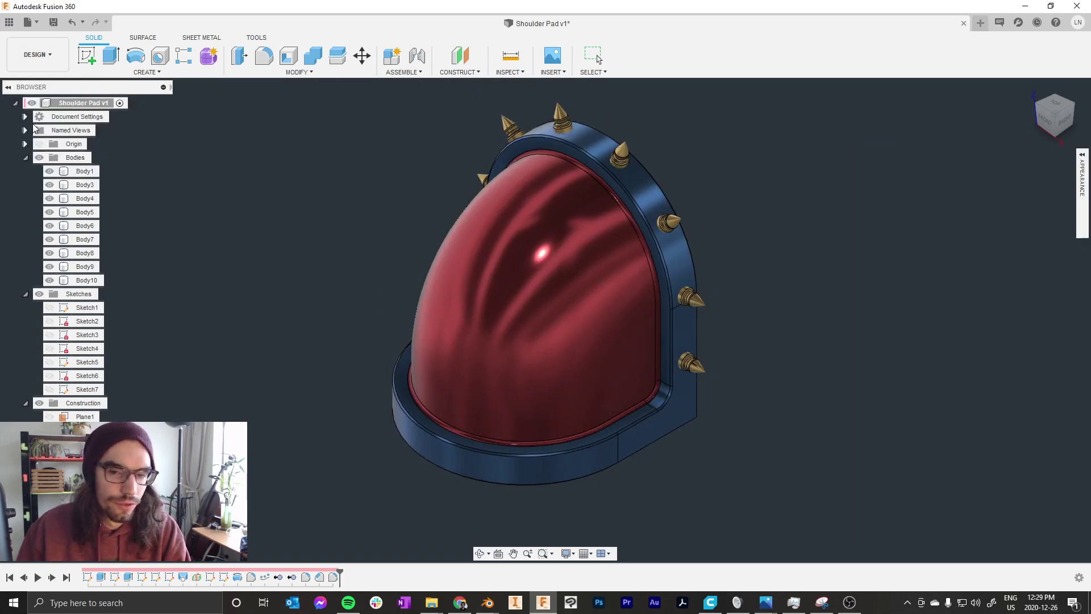
pyautogui.scroll(-4, 674, 227)
pyautogui.keyDown('shift'); pyautogui.moveTo(640, 203); pyautogui.dragTo(633, 182, button='middle'); pyautogui.keyUp('shift')
pyautogui.scroll(2, 632, 176)
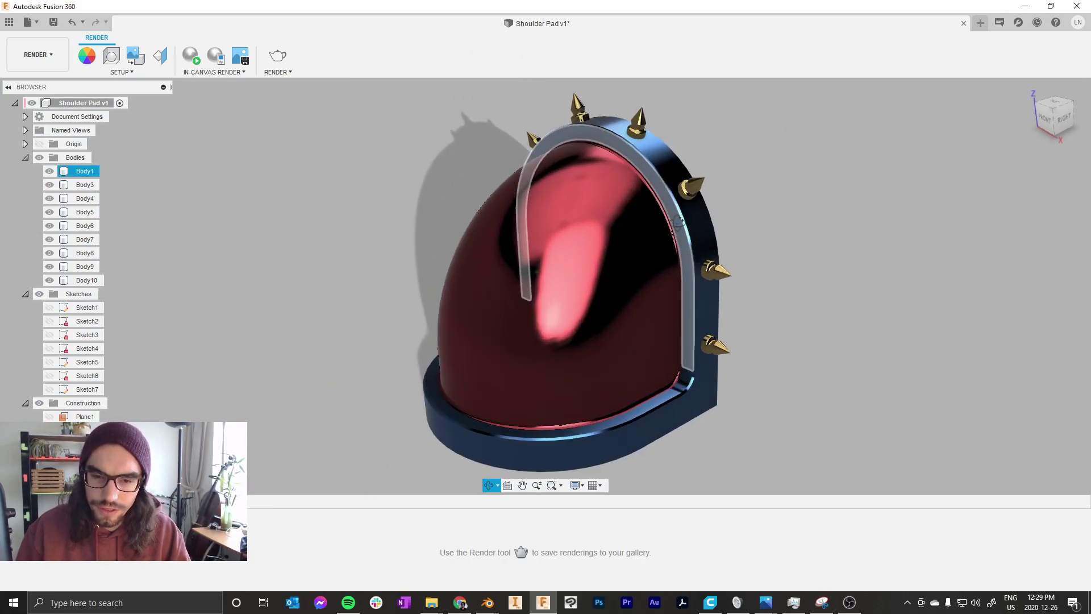
pyautogui.scroll(5, 662, 427)
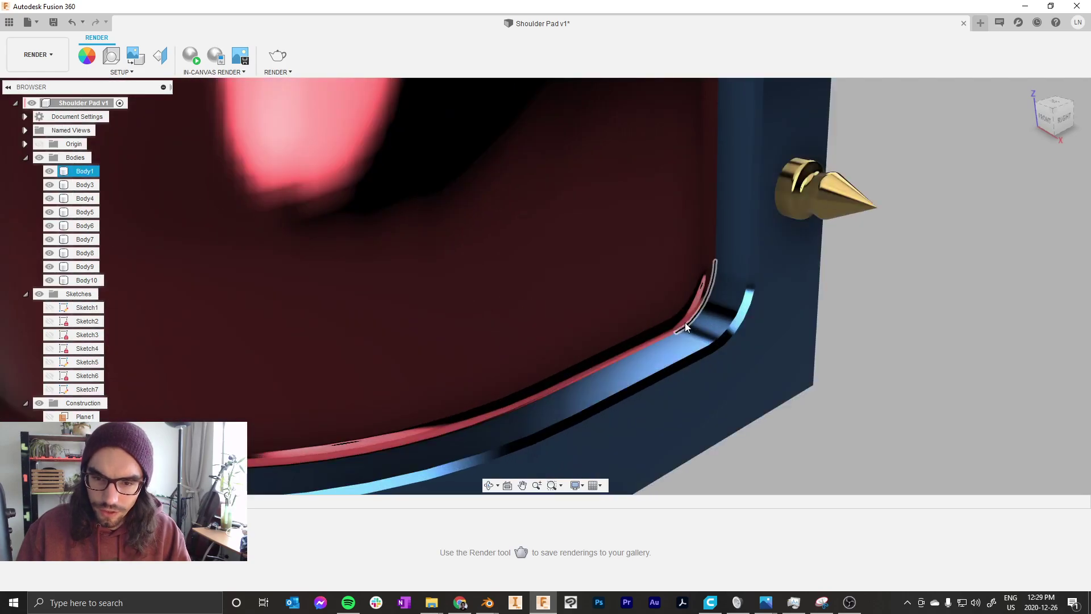
# Step: Return to the Design workspace and delete the fillet running around the dome where it meets the rim
pyautogui.click(685, 323)
pyautogui.click(37, 54)
pyautogui.click(25, 83)
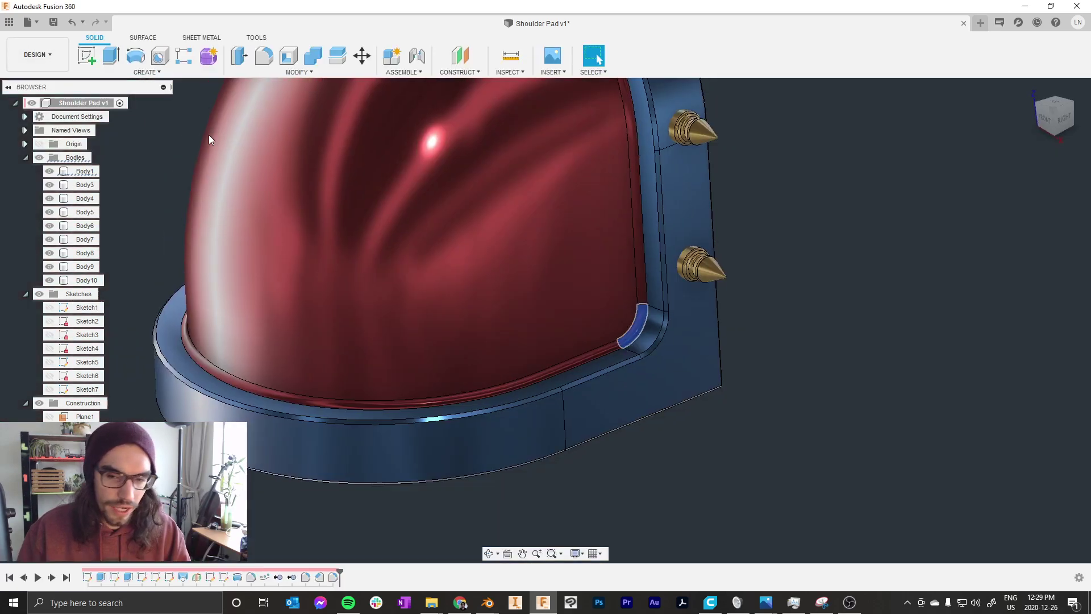
pyautogui.scroll(4, 590, 254)
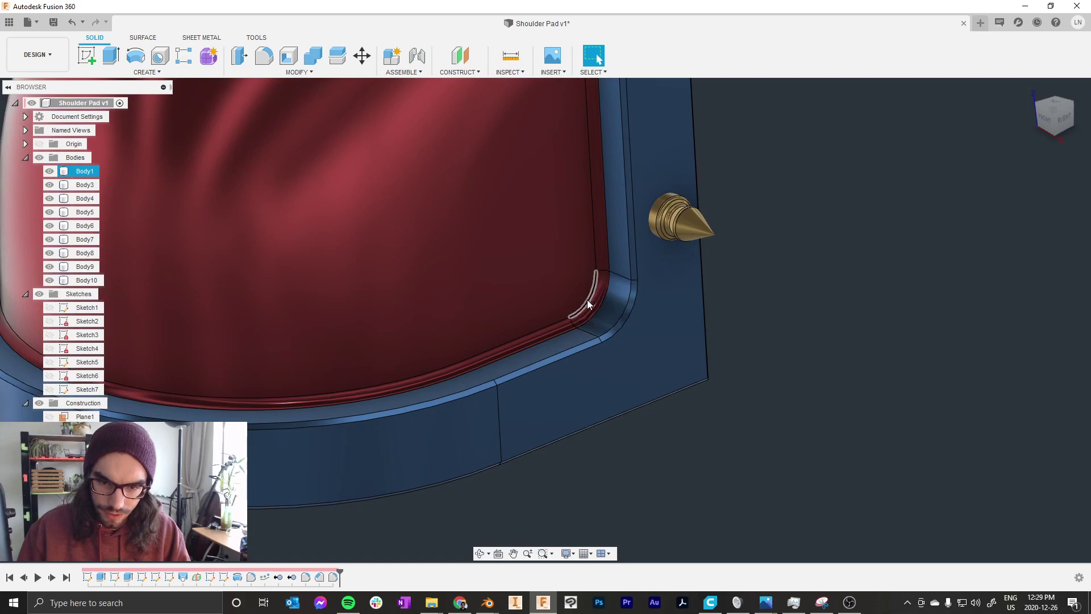
pyautogui.click(588, 299)
pyautogui.scroll(-5, 499, 438)
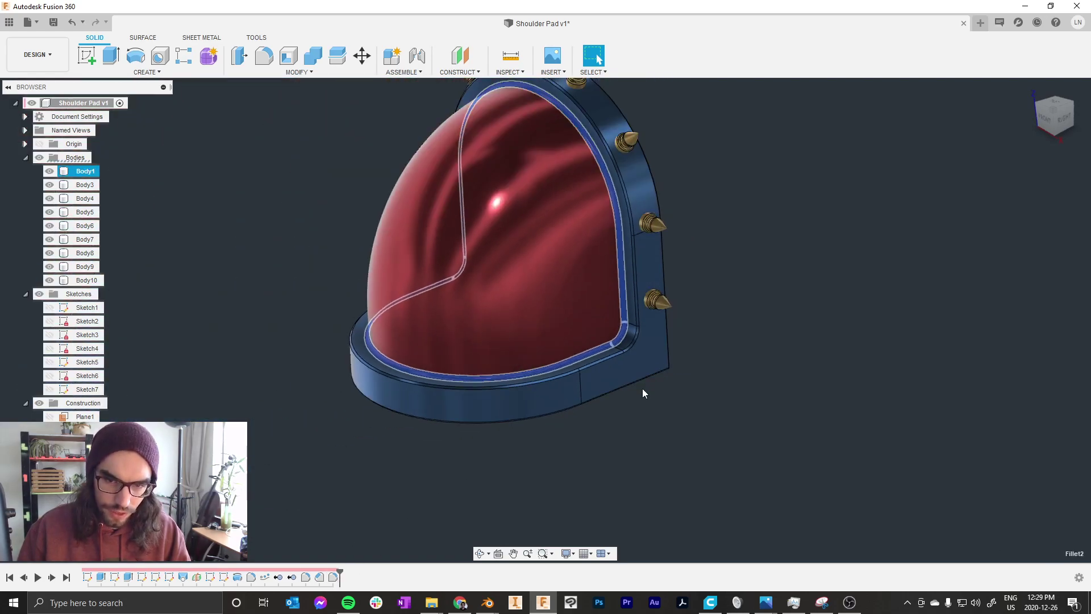
pyautogui.press('Delete')
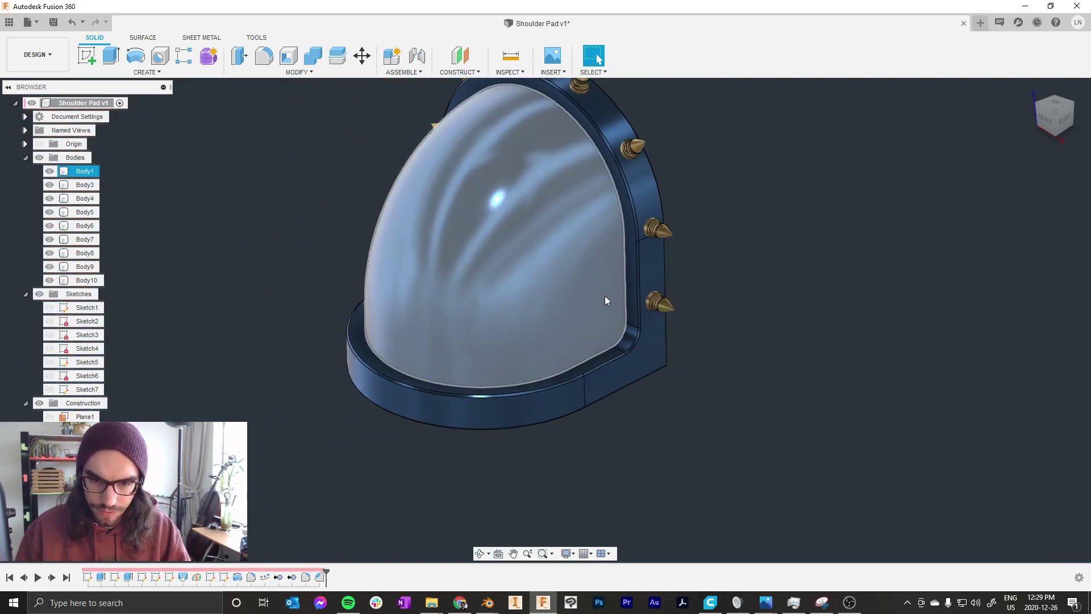
# Step: Reapply Aluminum - Anodized Glossy (Red) to the dome face only and finish assigning appearances
pyautogui.scroll(-2, 673, 340)
pyautogui.scroll(3, 605, 110)
pyautogui.click(674, 152)
pyautogui.press('a')
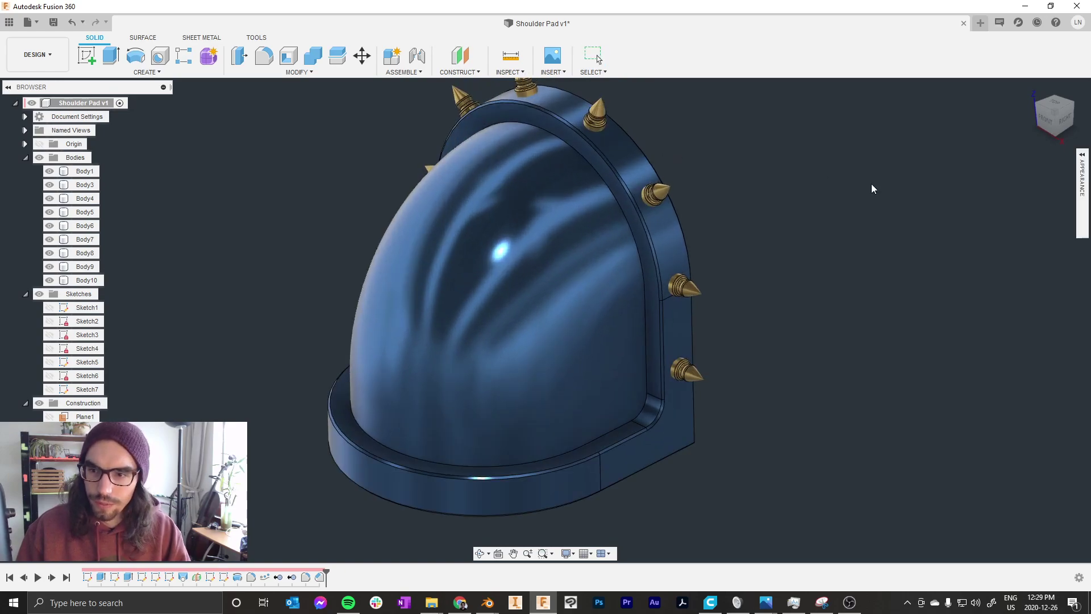
pyautogui.click(1083, 158)
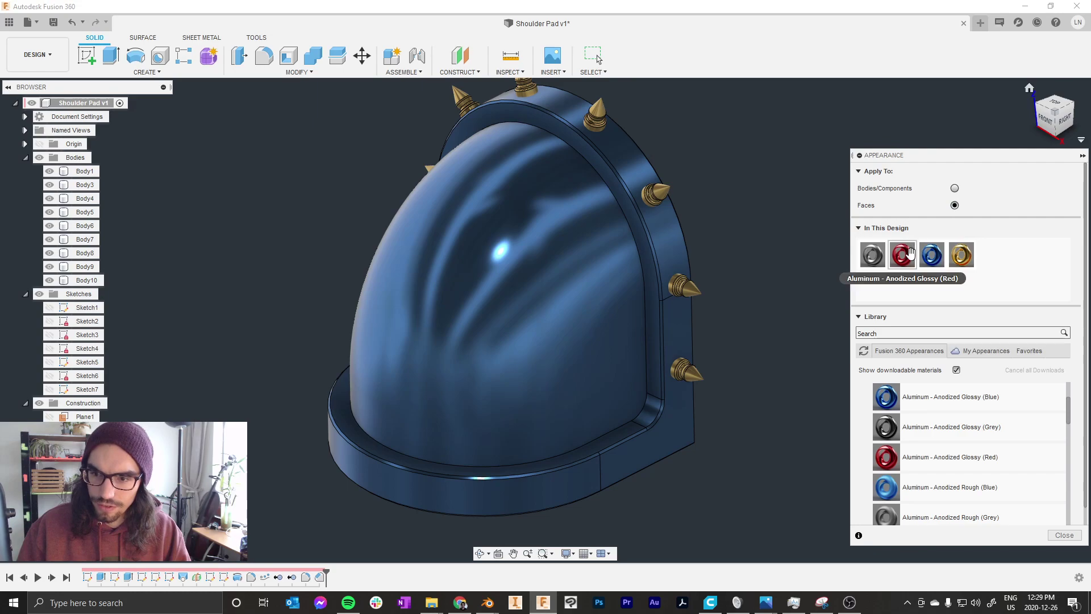
pyautogui.moveTo(910, 253); pyautogui.dragTo(507, 263)
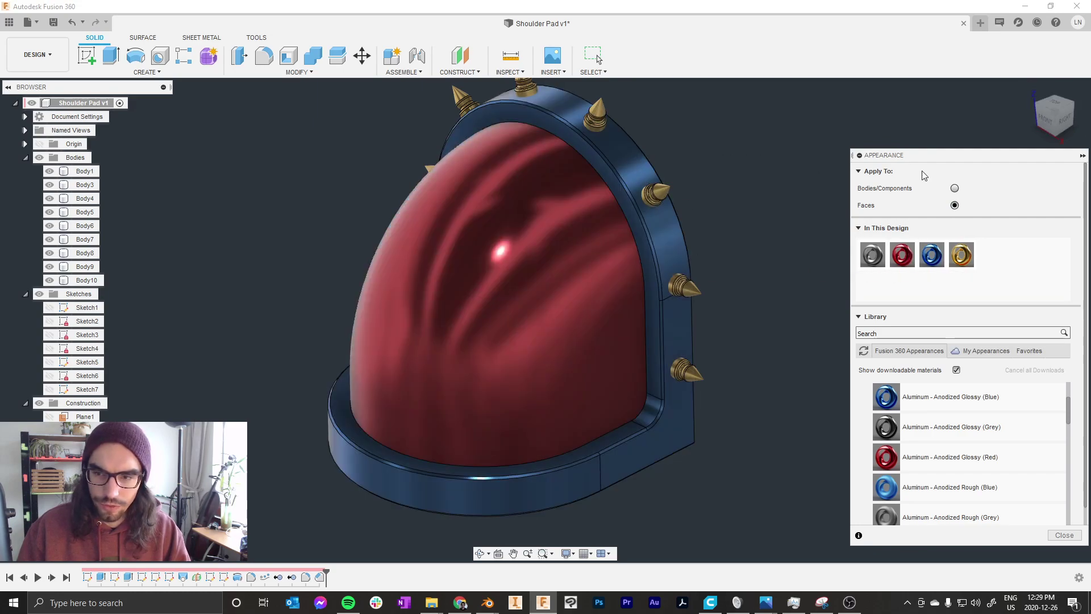
pyautogui.click(1064, 536)
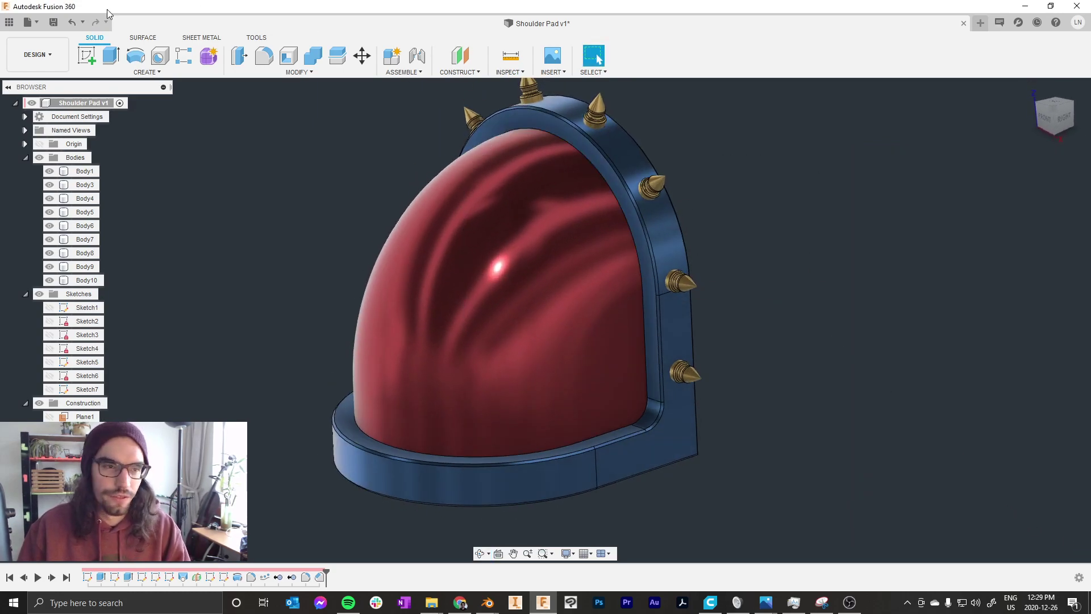
# Step: Switch to the Render workspace and frame the whole shoulder pad at an angle from the front
pyautogui.click(30, 54)
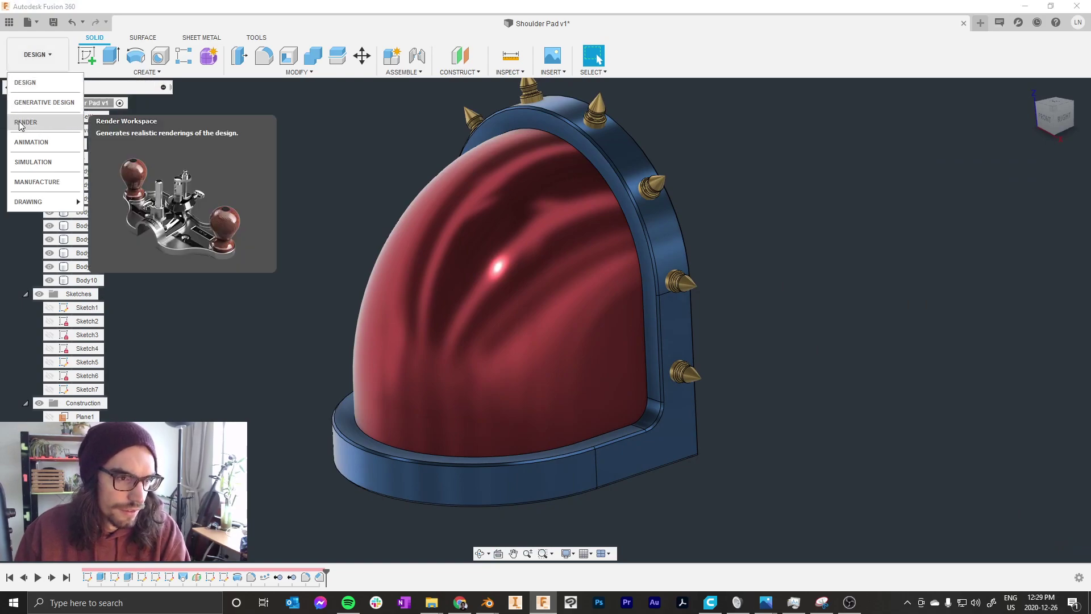
pyautogui.click(34, 122)
pyautogui.scroll(-4, 598, 230)
pyautogui.keyDown('shift'); pyautogui.moveTo(600, 229); pyautogui.dragTo(621, 241, button='middle'); pyautogui.keyUp('shift')
pyautogui.scroll(3, 624, 230)
pyautogui.scroll(-3, 622, 241)
pyautogui.scroll(3, 623, 325)
pyautogui.keyDown('shift'); pyautogui.moveTo(544, 257); pyautogui.dragTo(563, 283, button='middle'); pyautogui.keyUp('shift')
pyautogui.scroll(-3, 562, 279)
pyautogui.scroll(2, 560, 128)
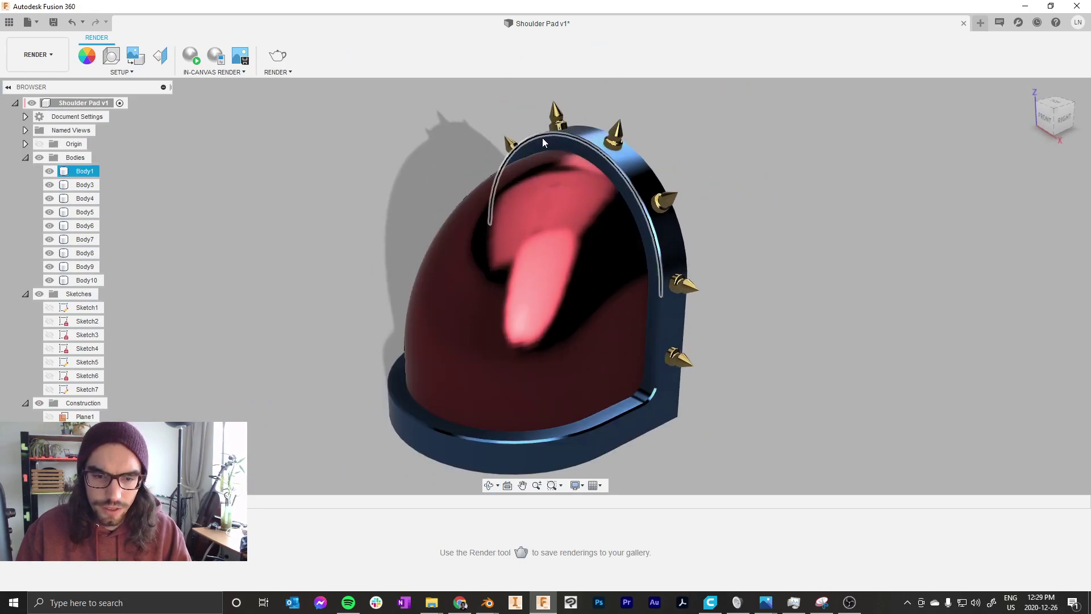
# Step: Set the render scene's environment to Warm Light from the environment library
pyautogui.click(120, 61)
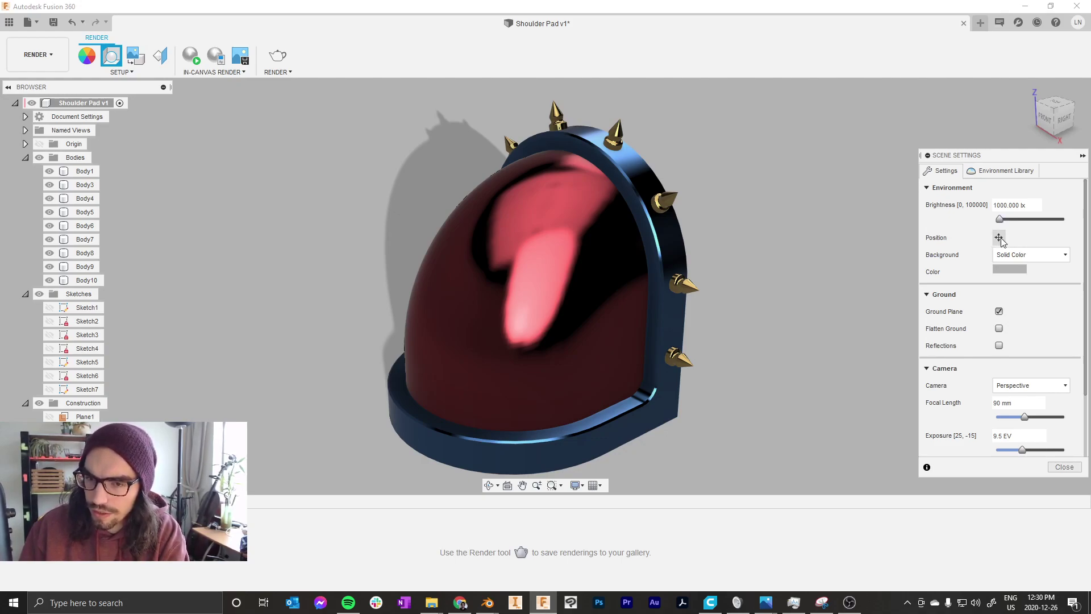
pyautogui.click(999, 172)
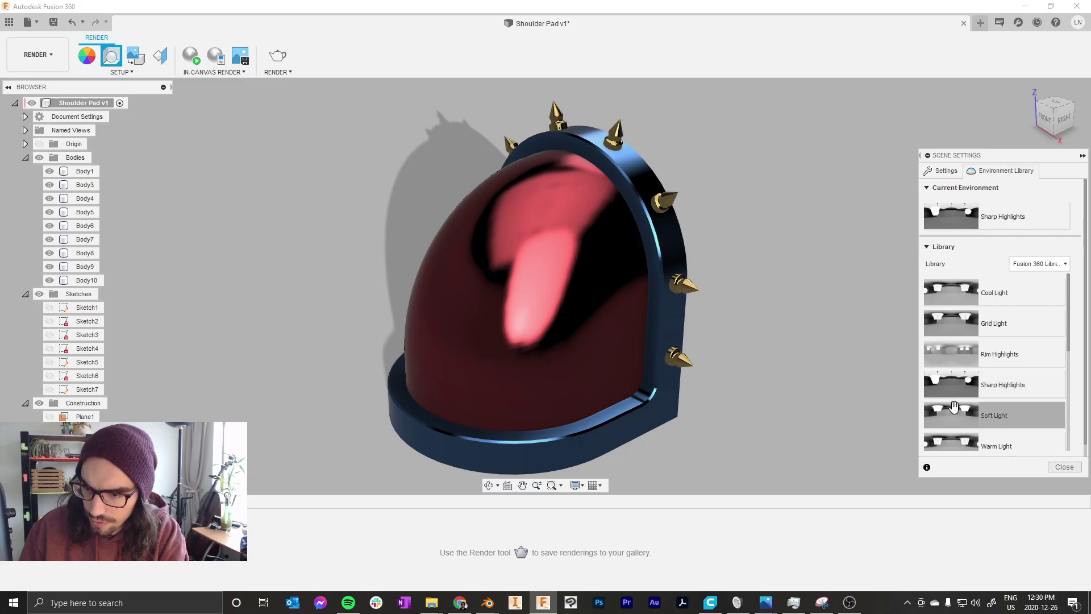
pyautogui.scroll(-1, 952, 422)
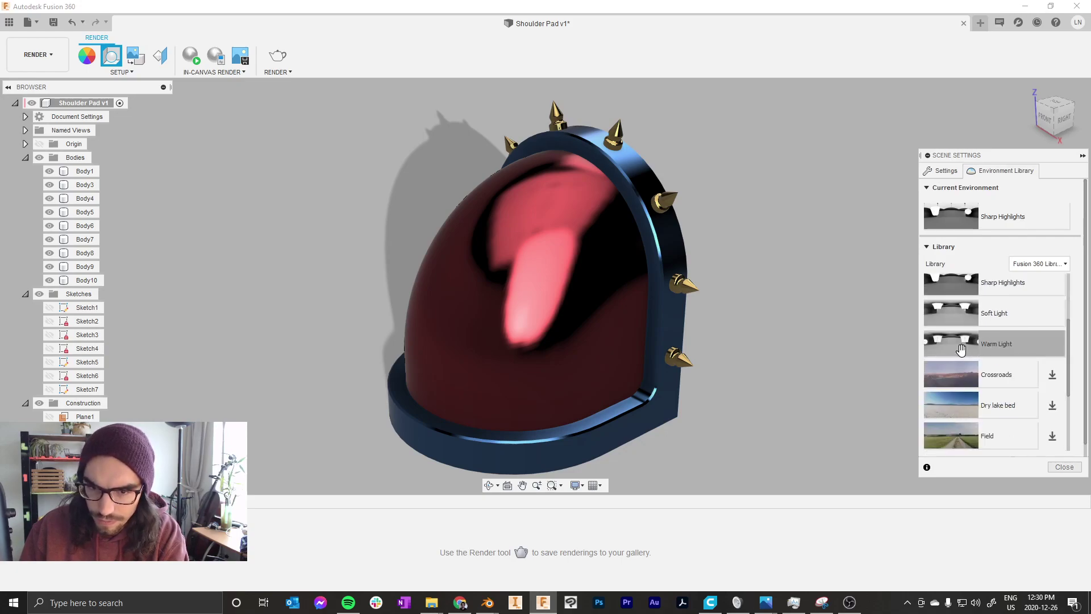
pyautogui.click(961, 316)
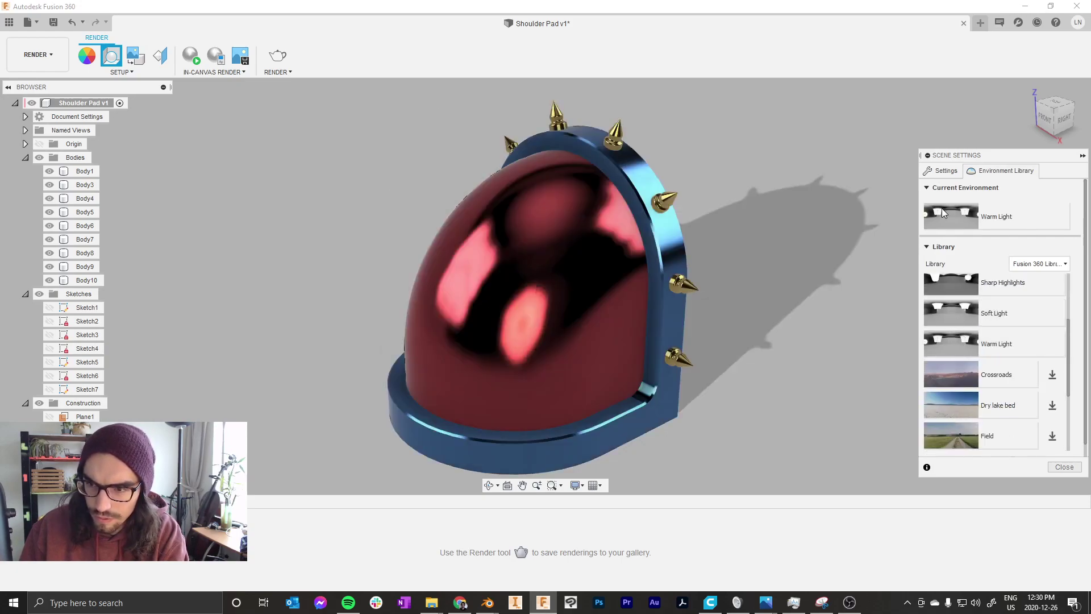
# Step: Rotate the scene's environment to -78.5 degrees and set its brightness to 1200 lx
pyautogui.click(946, 172)
pyautogui.click(998, 238)
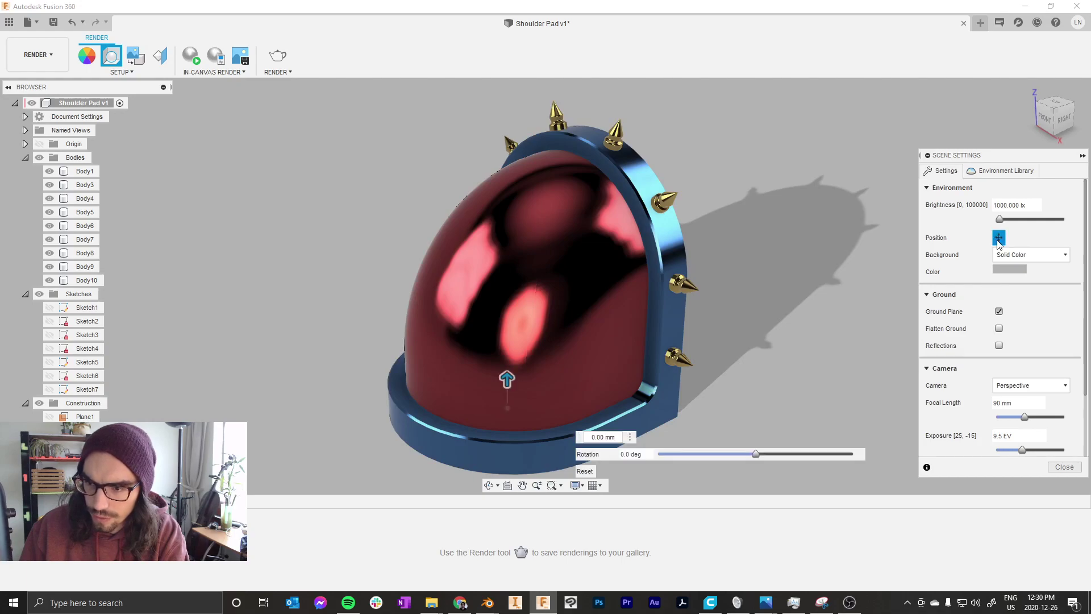
pyautogui.moveTo(756, 454); pyautogui.dragTo(714, 453)
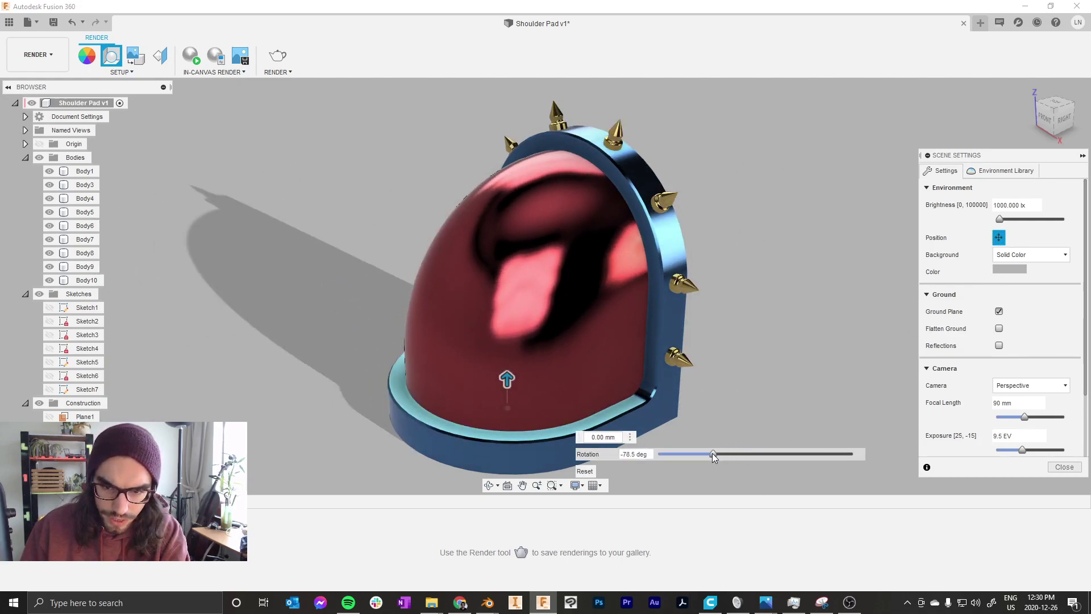
pyautogui.keyDown('shift'); pyautogui.moveTo(638, 257); pyautogui.dragTo(633, 244, button='middle'); pyautogui.keyUp('shift')
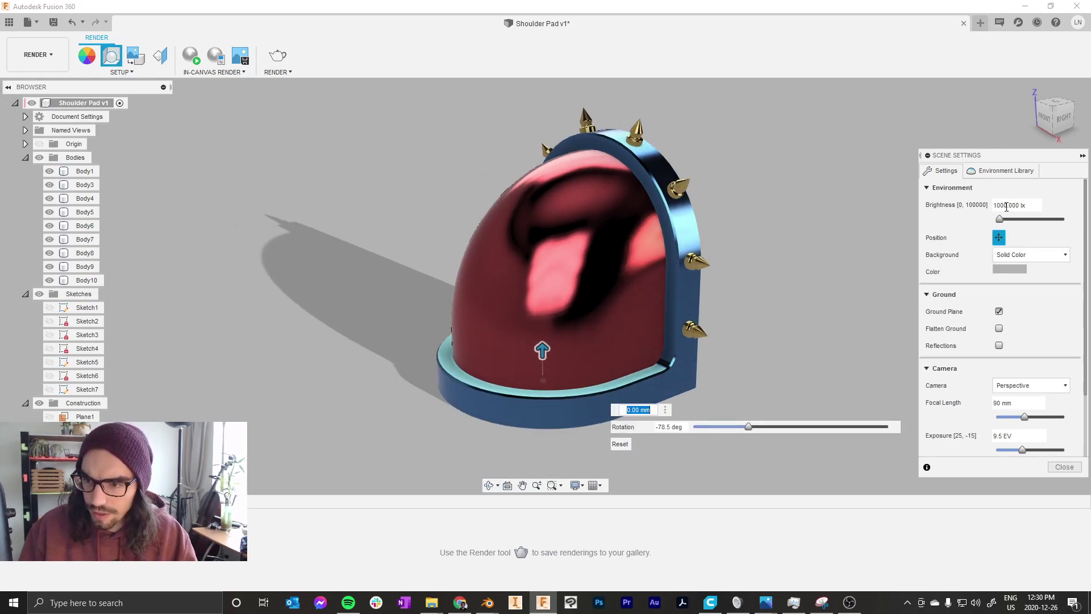
pyautogui.press('BackSpace')
pyautogui.write('2')
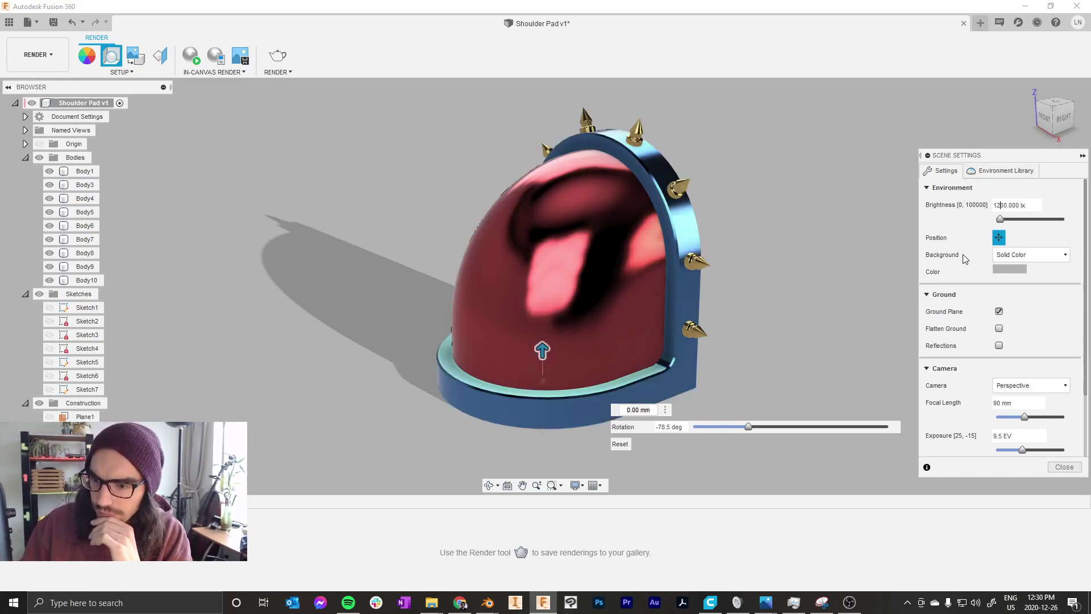
# Step: Start an in-canvas render of the shoulder pad, close the scene settings and inspect the inner rim up close
pyautogui.click(191, 57)
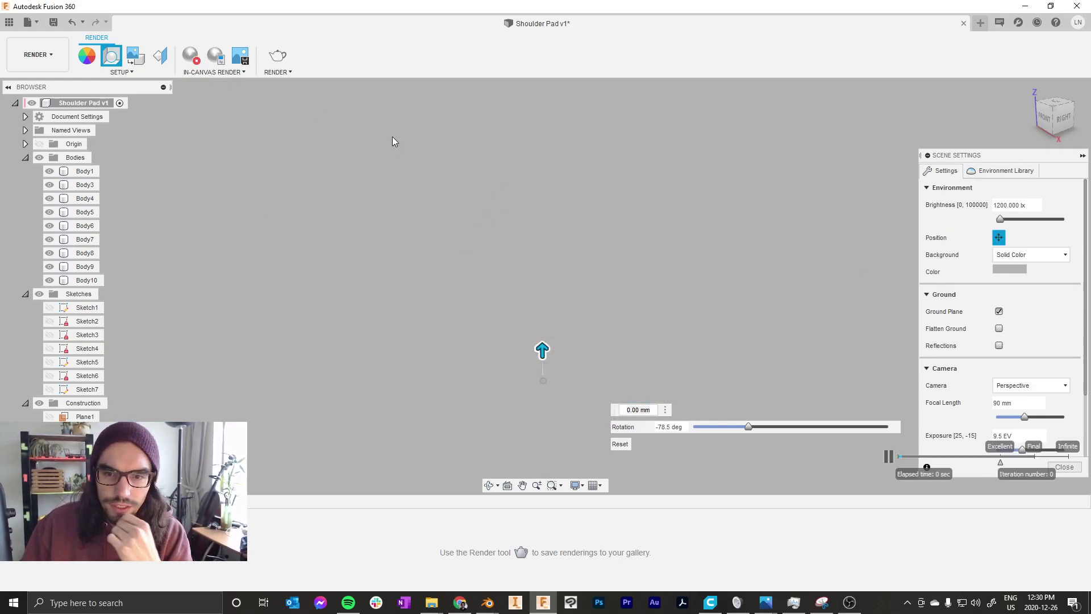
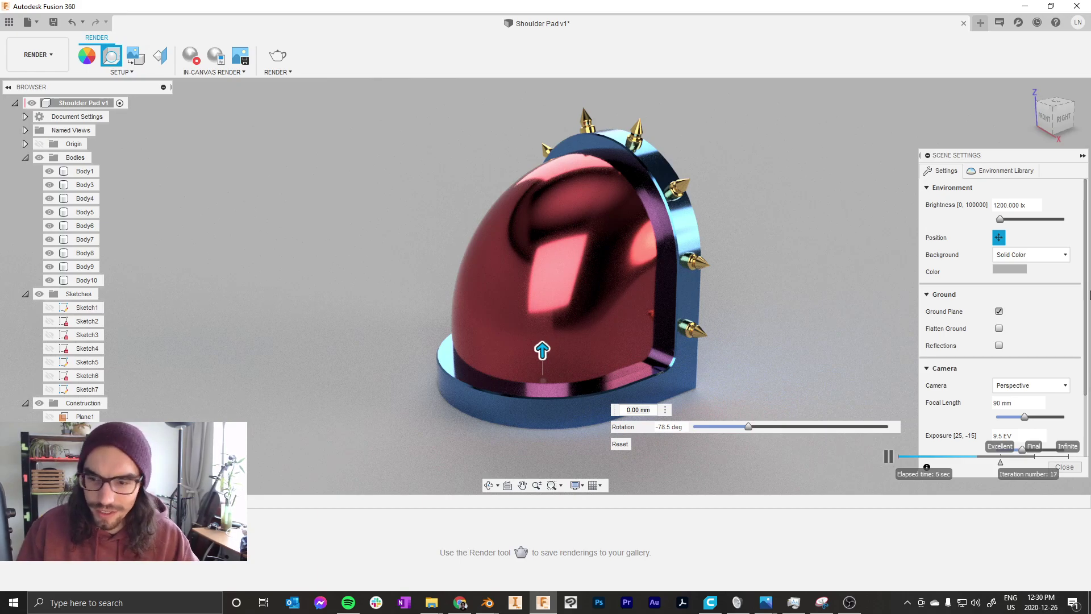
pyautogui.click(1065, 467)
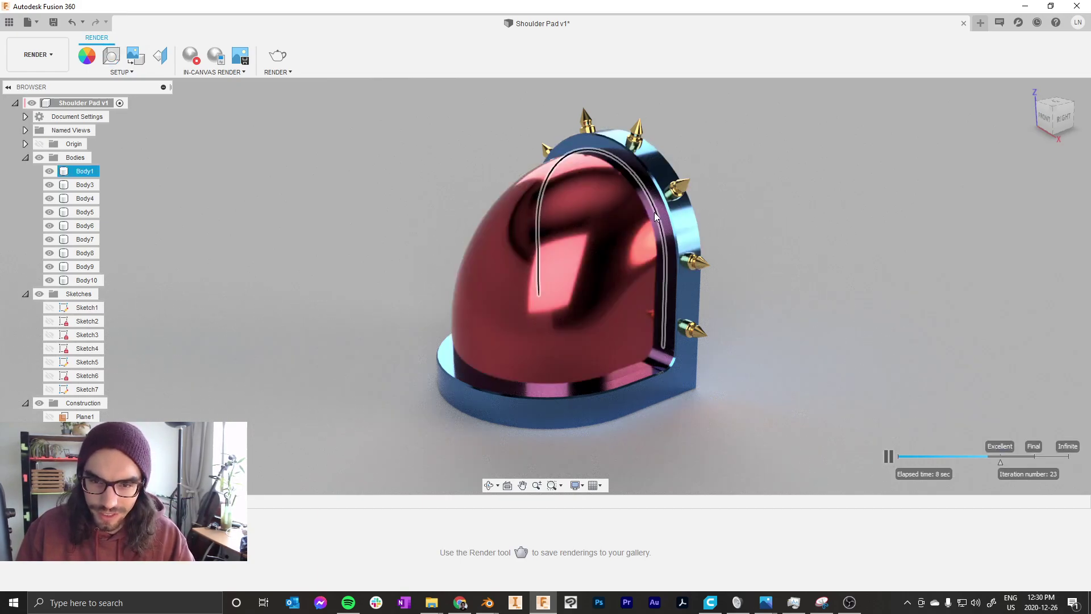
pyautogui.scroll(5, 653, 213)
# Step: Return to the Design workspace, then open the first arch profile sketch for review and close it without edits
pyautogui.click(46, 50)
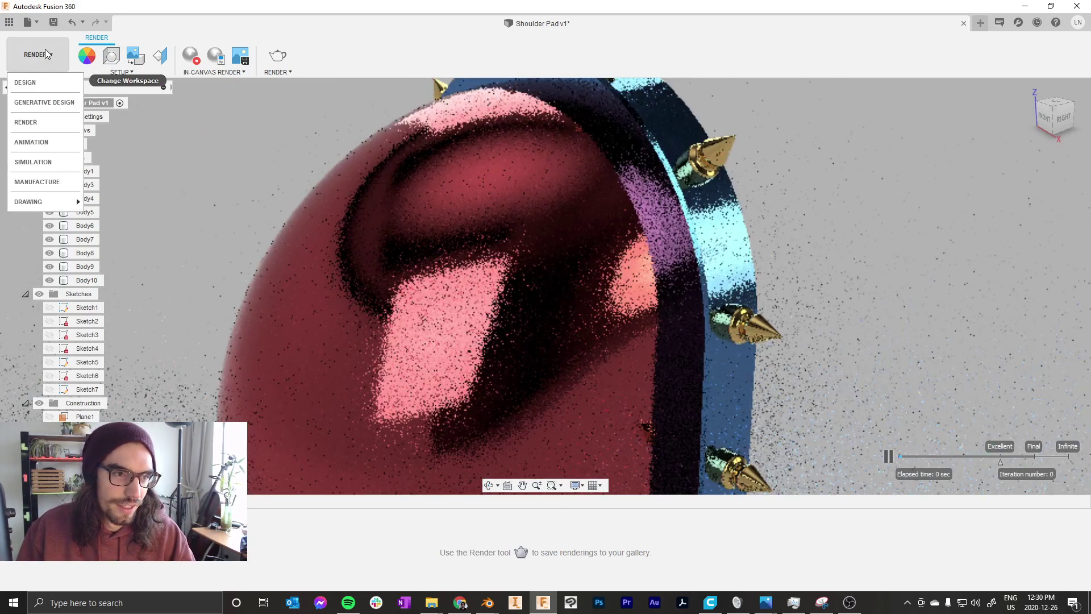
pyautogui.click(24, 83)
pyautogui.scroll(3, 540, 179)
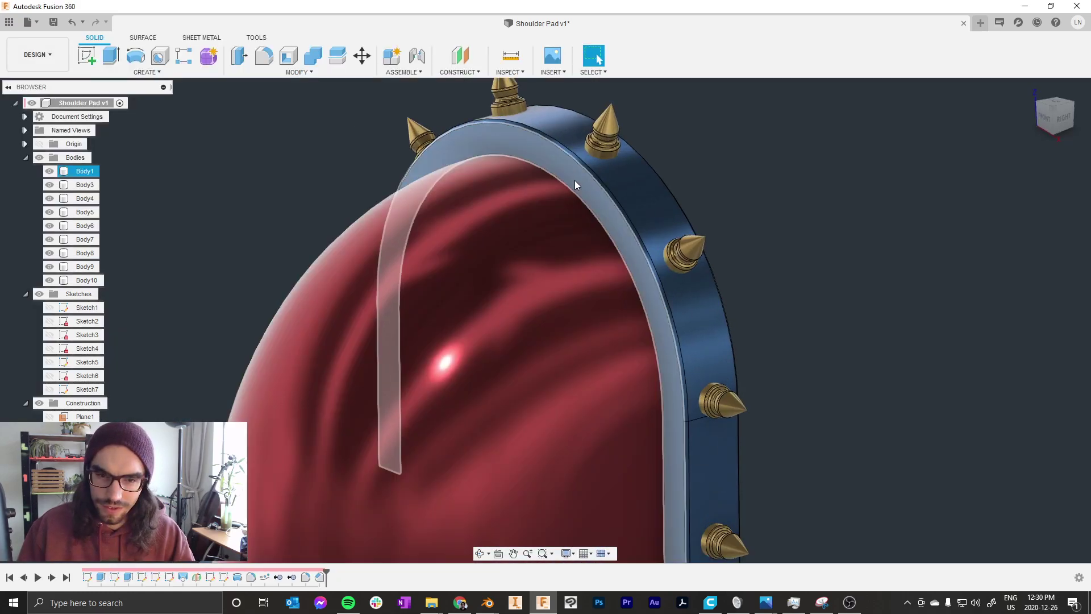
pyautogui.click(568, 173)
pyautogui.doubleClick(87, 577)
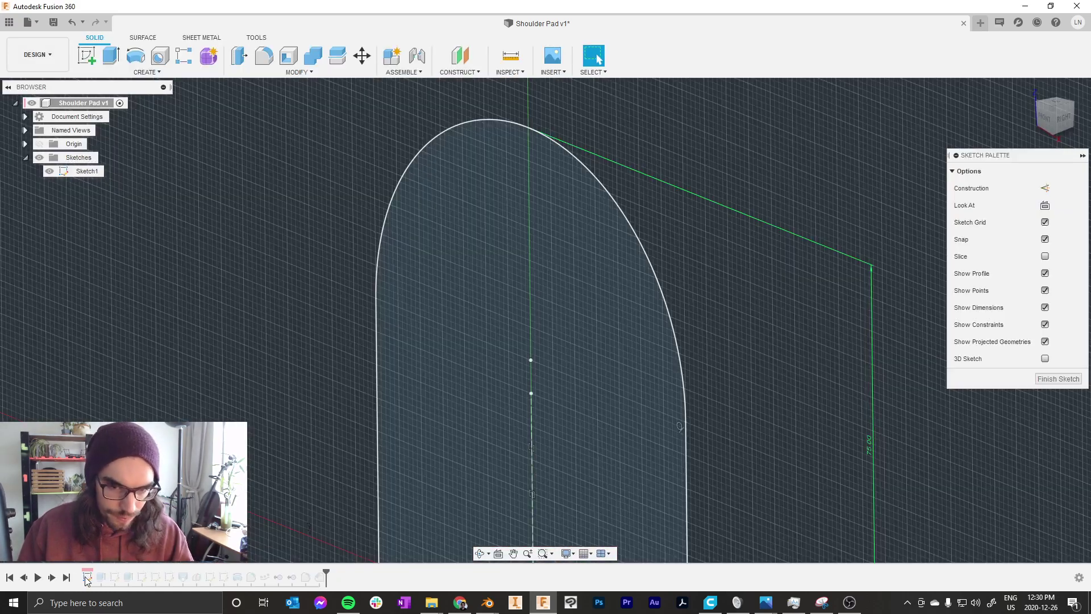
pyautogui.click(760, 55)
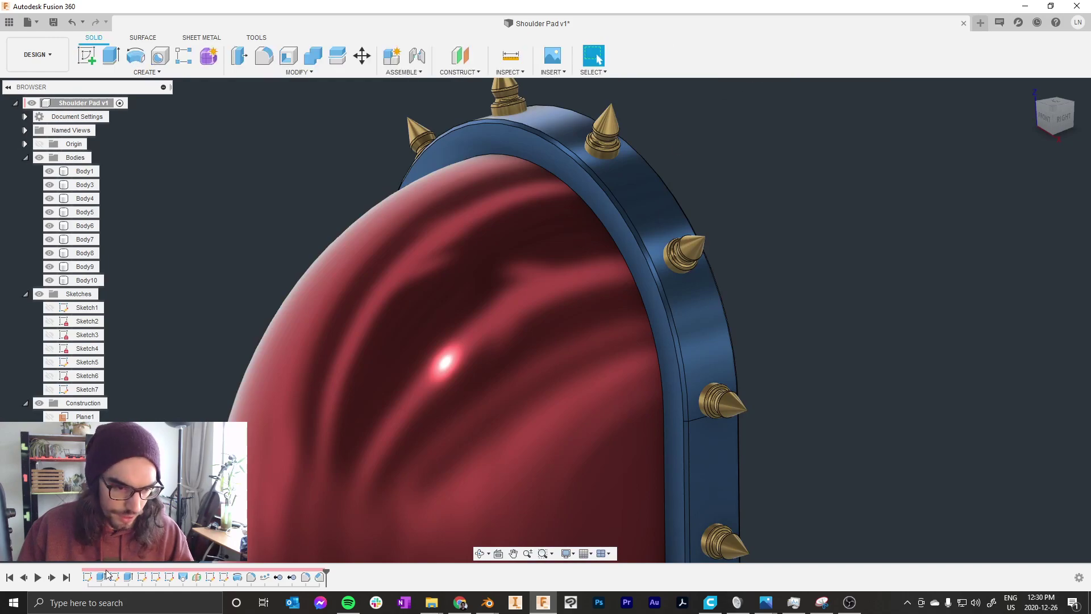
# Step: Reduce the offset between the outer and inner arch outlines in the back wall's sketch and finish the sketch
pyautogui.click(168, 577)
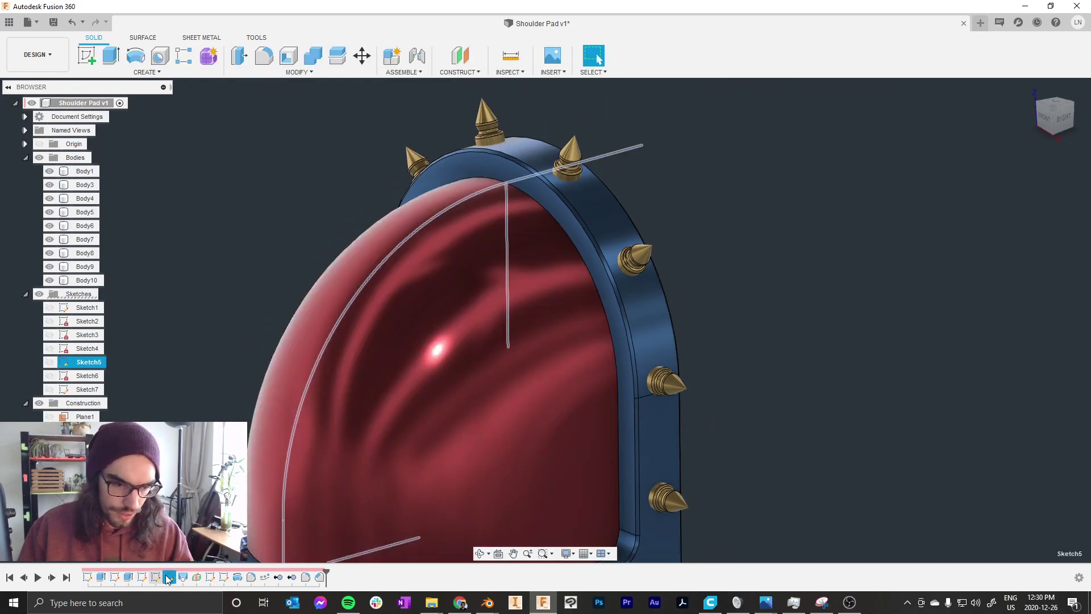
pyautogui.doubleClick(168, 578)
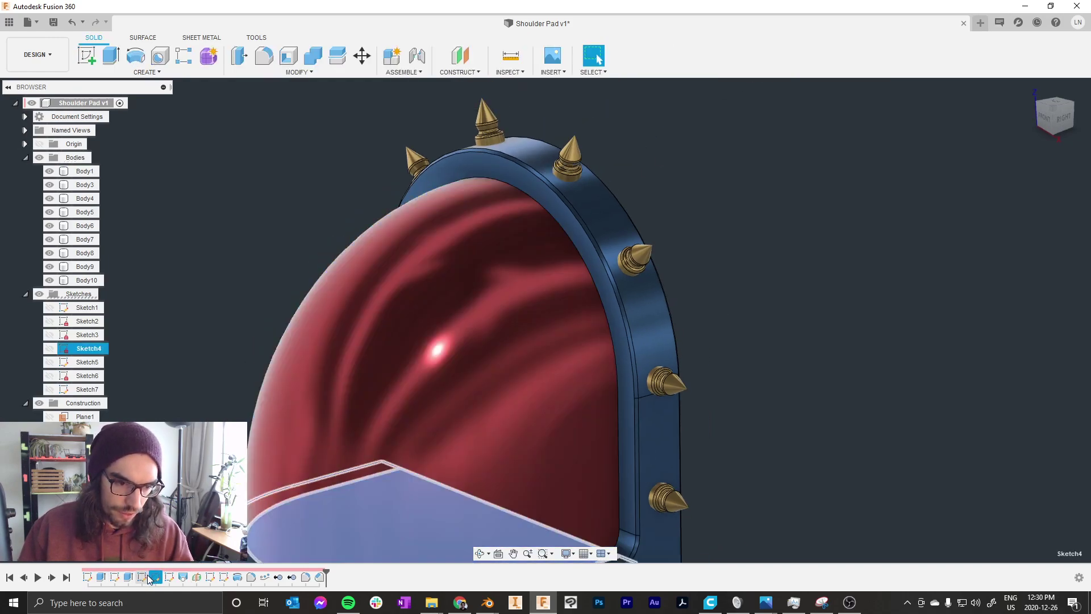
pyautogui.scroll(3, 549, 222)
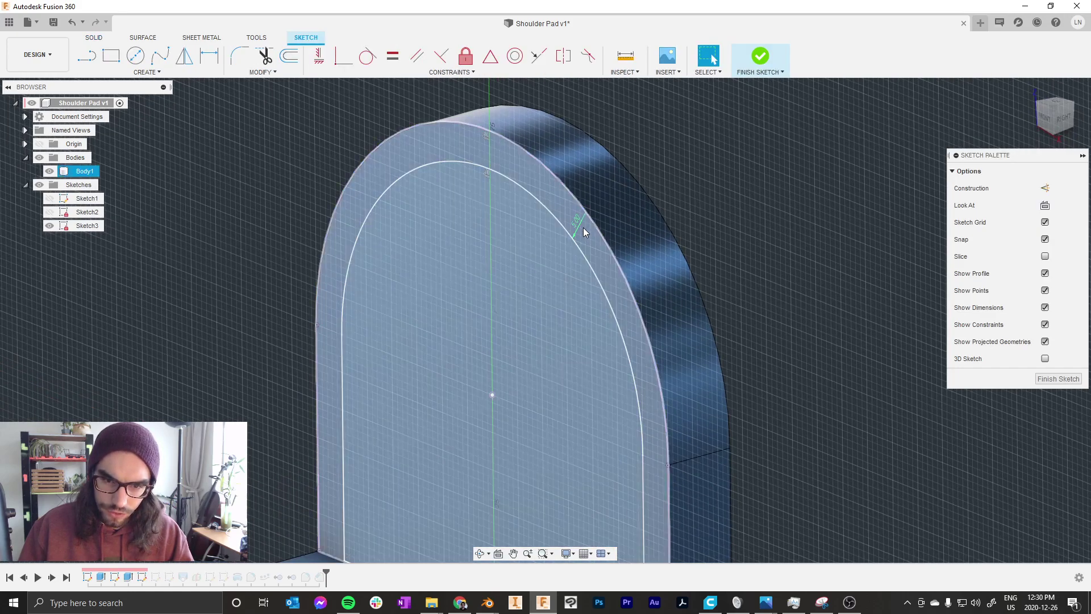
pyautogui.doubleClick(580, 225)
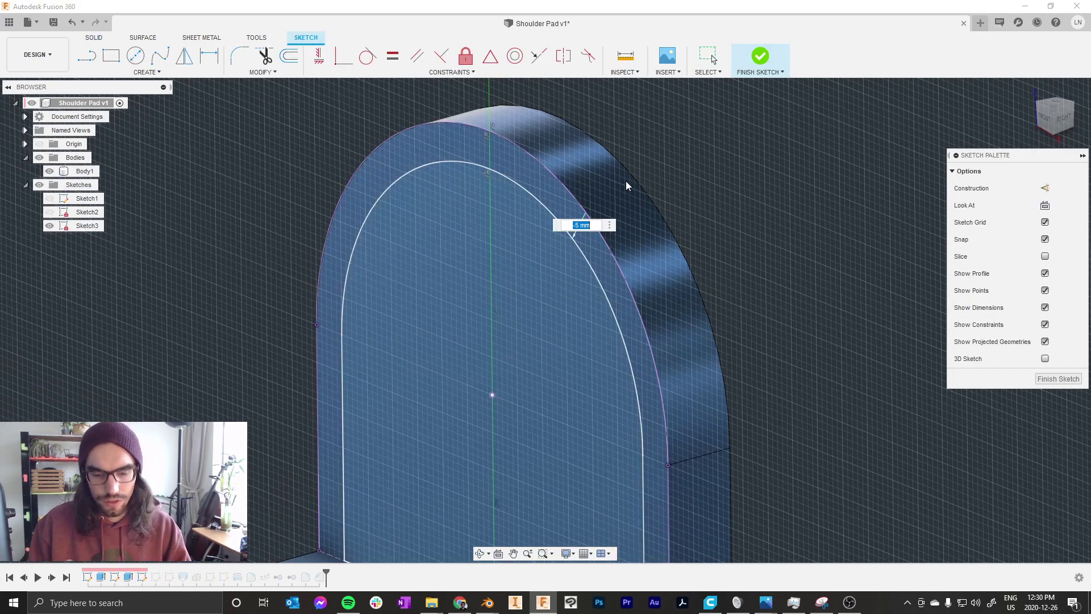
pyautogui.press('Return')
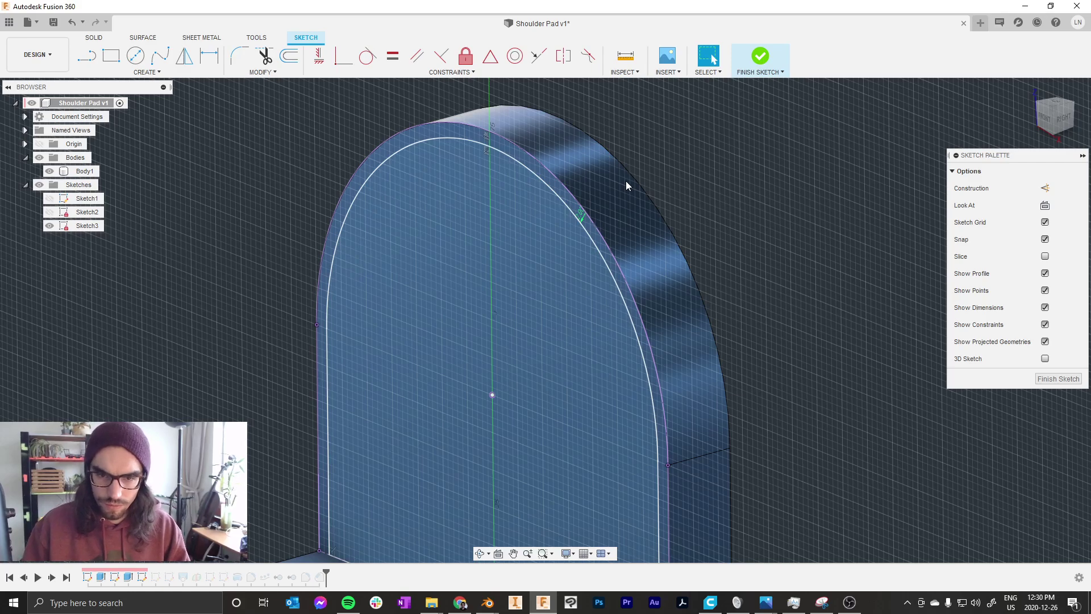
pyautogui.click(761, 55)
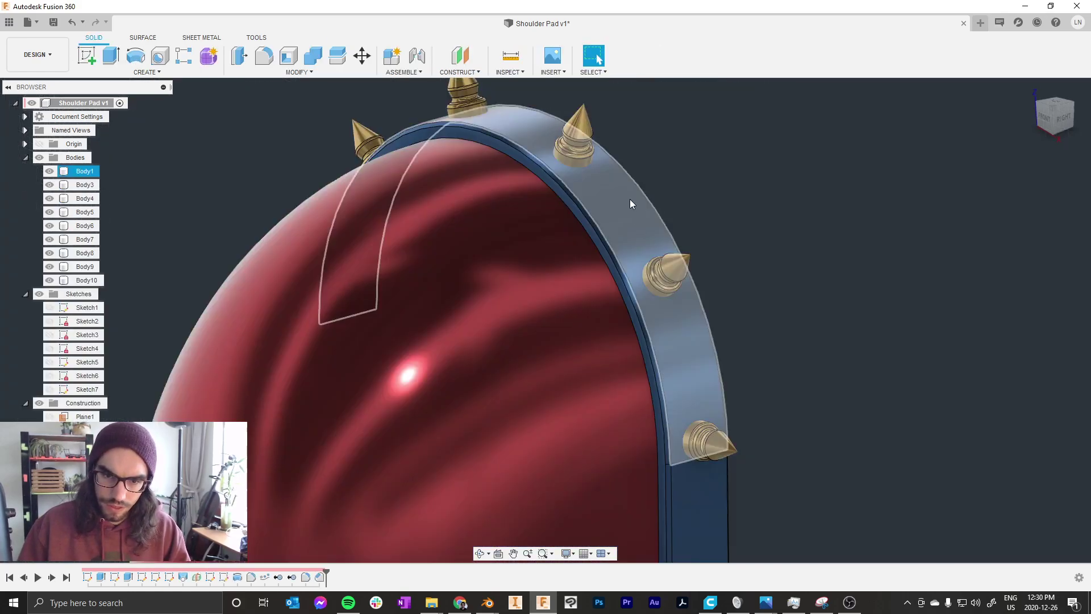
# Step: Set the inner outline's offset in the base's floor sketch to 2 mm and finish the sketch
pyautogui.scroll(6, 533, 396)
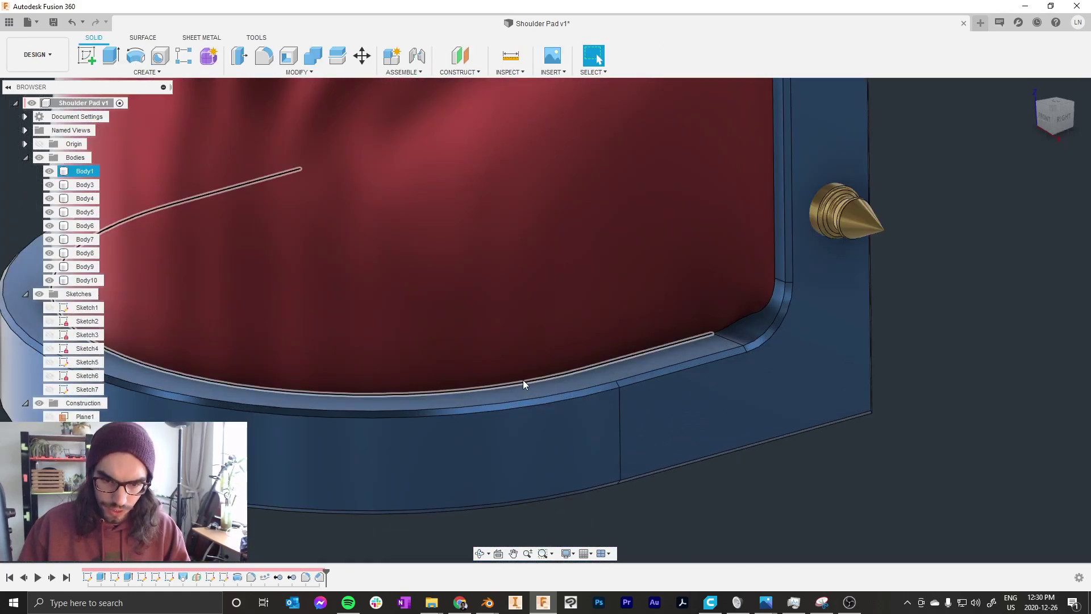
pyautogui.click(518, 379)
pyautogui.click(156, 577)
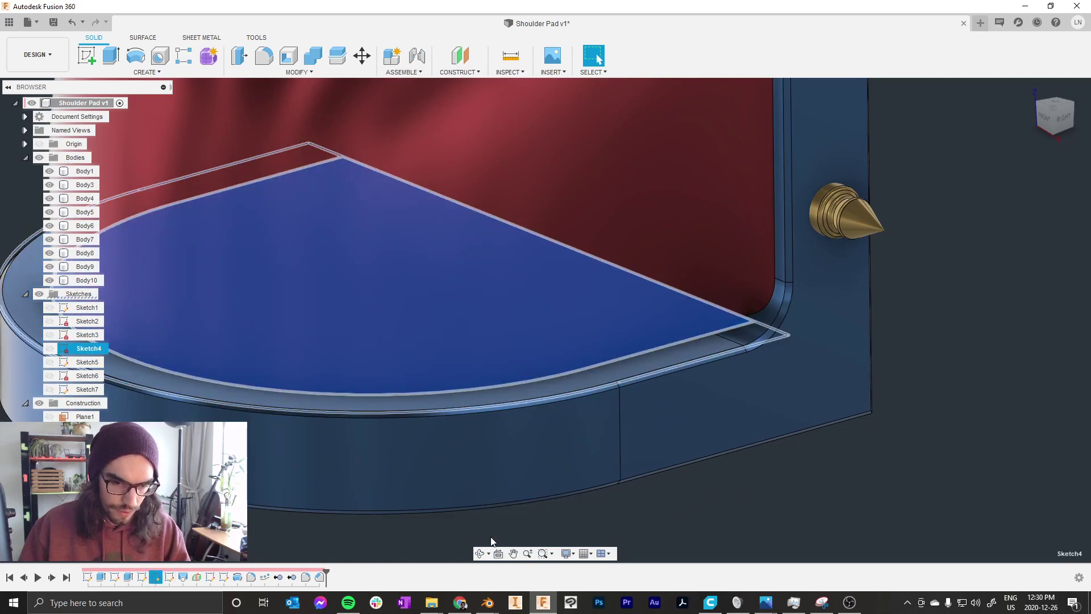
pyautogui.click(314, 551)
pyautogui.doubleClick(158, 576)
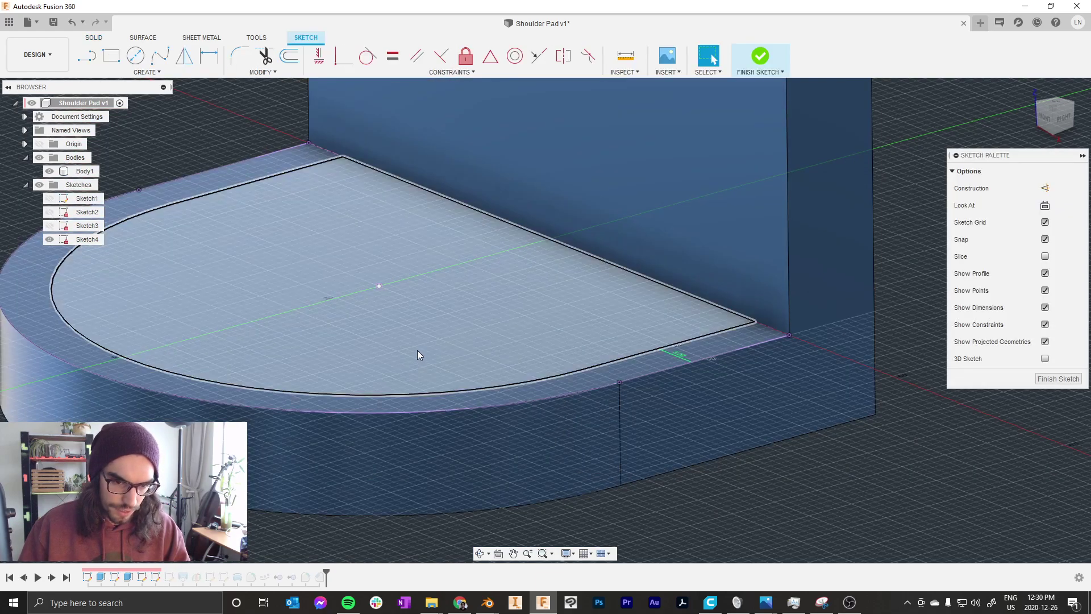
pyautogui.doubleClick(677, 355)
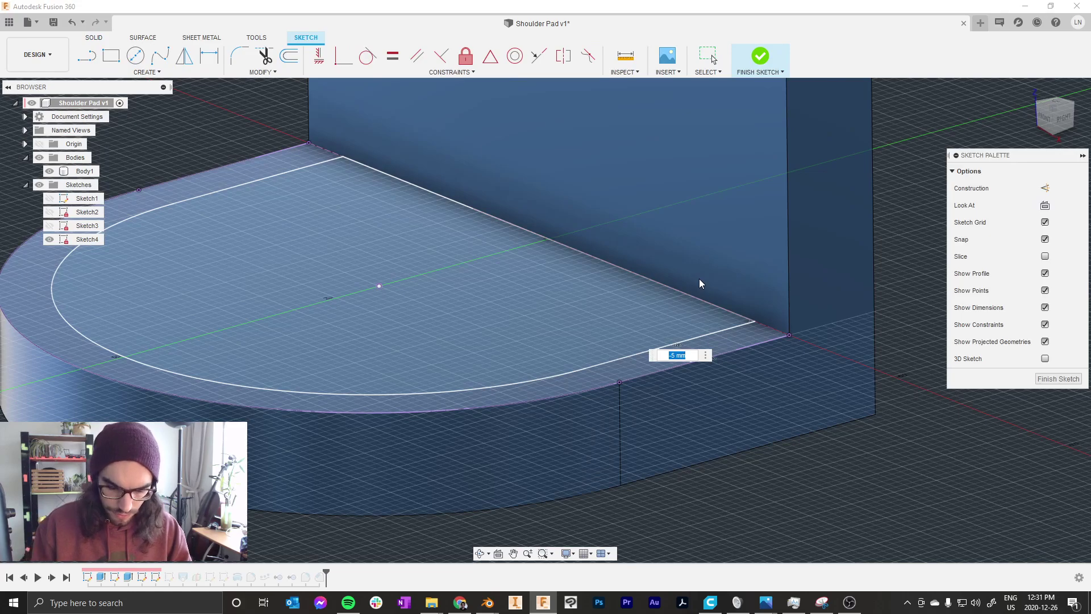
pyautogui.write('2')
pyautogui.press('Return')
pyautogui.click(760, 56)
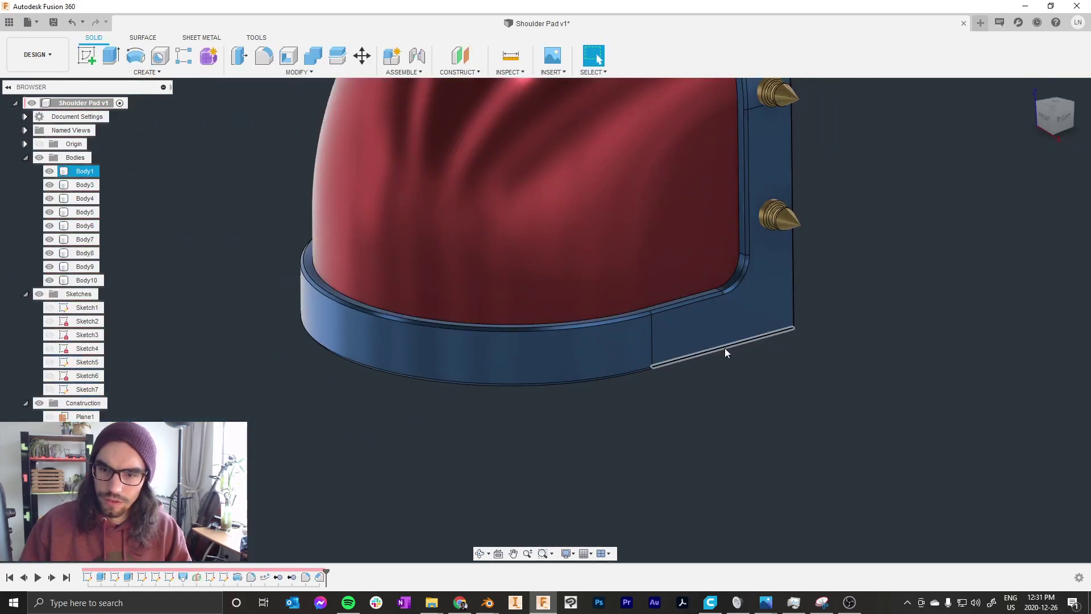
# Step: Check the narrowed rim around the dome in the Render workspace and return to the Design workspace
pyautogui.scroll(5, 716, 119)
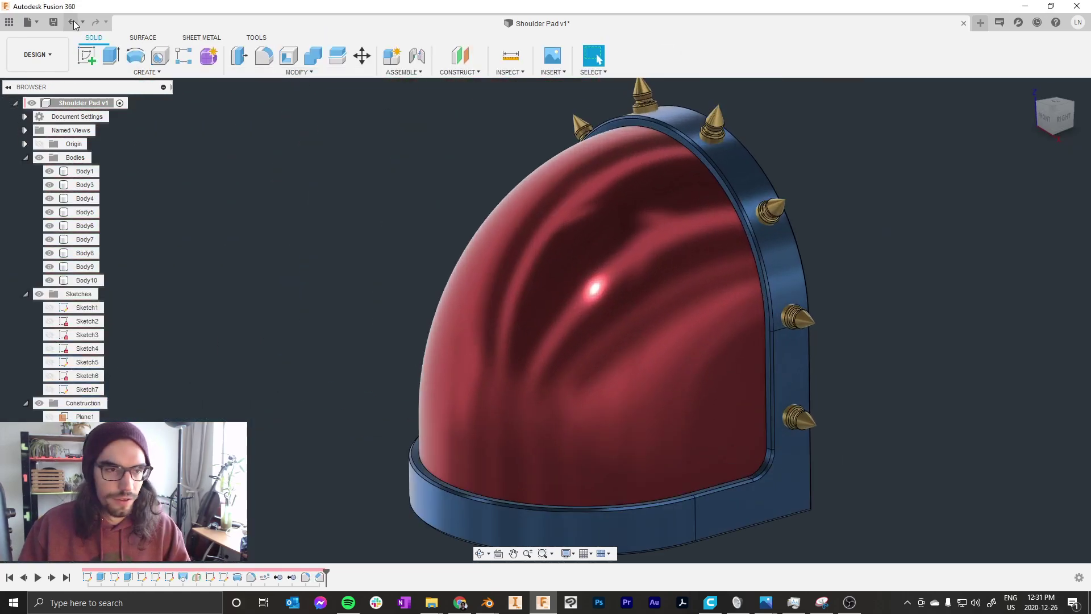
pyautogui.click(43, 55)
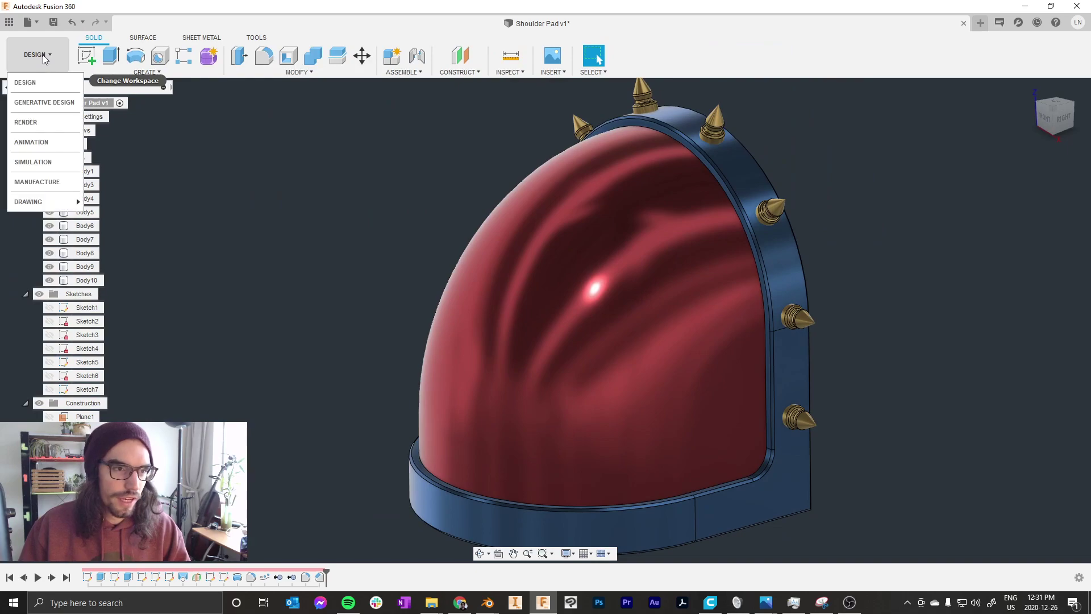
pyautogui.click(25, 122)
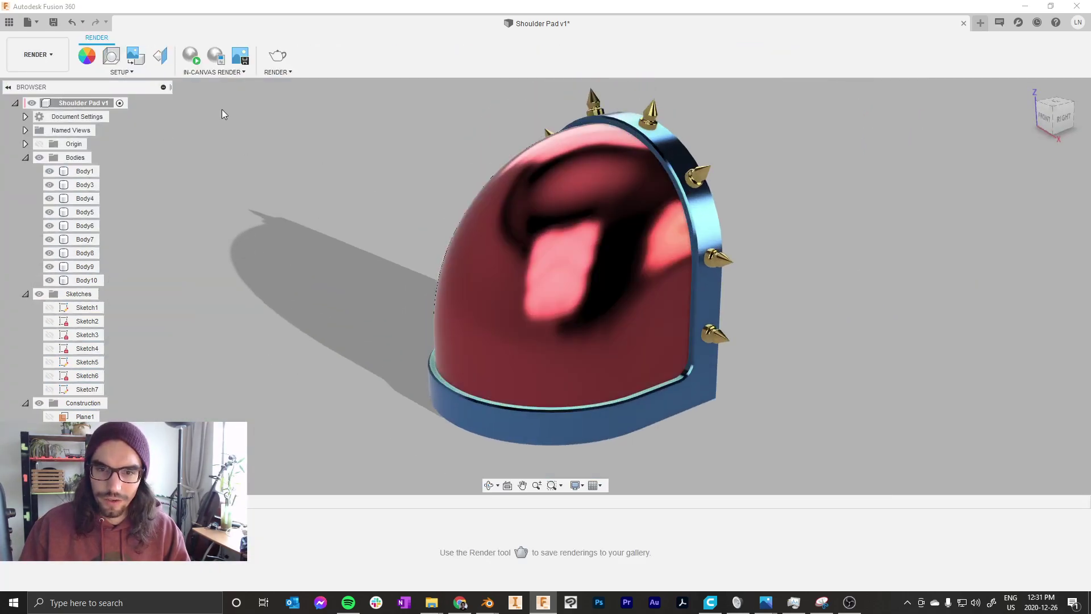
pyautogui.click(37, 54)
pyautogui.click(29, 83)
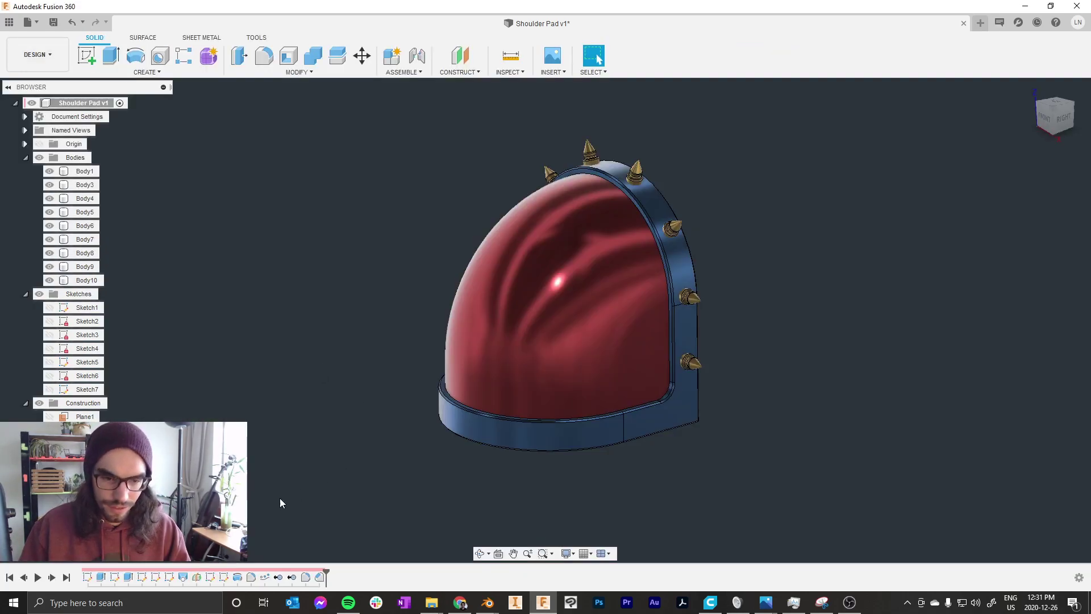
# Step: Set the inner outline's offset in the base's floor sketch to -3.54 mm and finish the sketch
pyautogui.doubleClick(152, 577)
pyautogui.scroll(3, 653, 420)
pyautogui.keyDown('shift'); pyautogui.moveTo(647, 377); pyautogui.dragTo(636, 493, button='middle'); pyautogui.keyUp('shift')
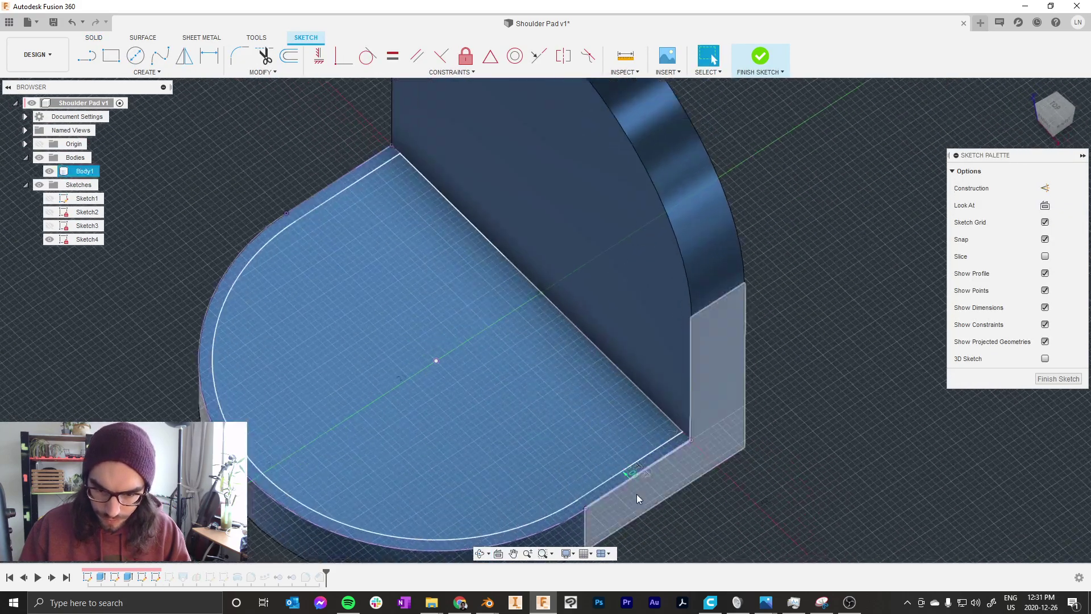
pyautogui.scroll(2, 628, 483)
pyautogui.doubleClick(629, 468)
pyautogui.write('-3.54')
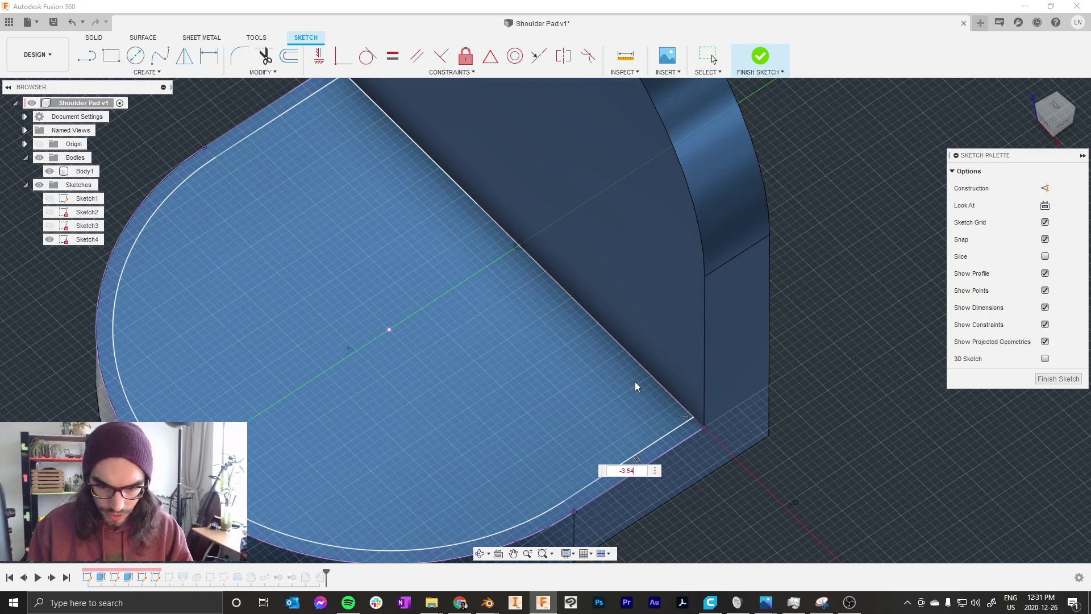
pyautogui.press('Return')
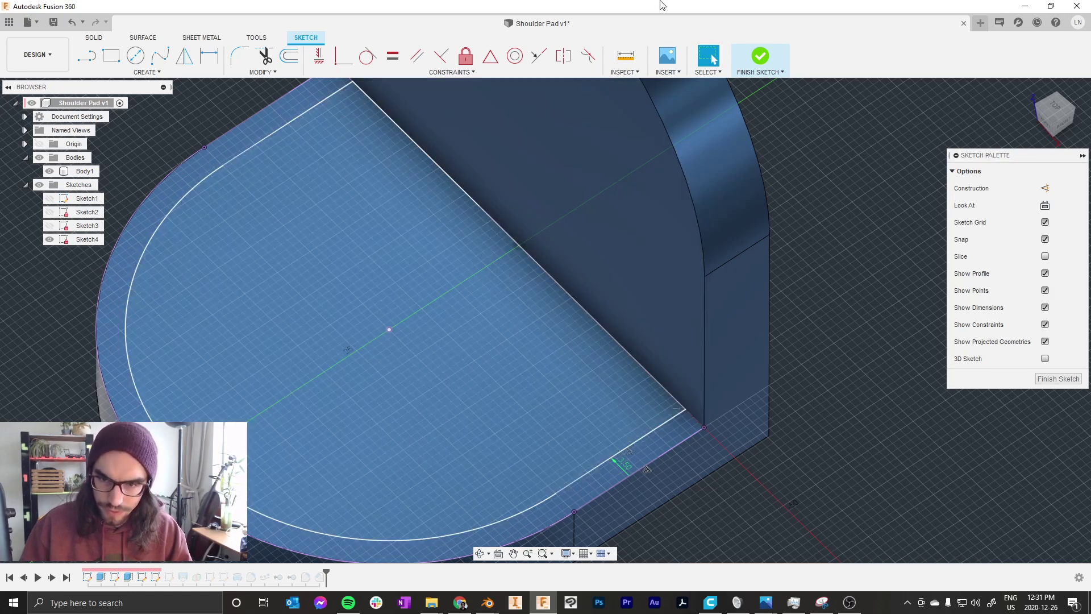
pyautogui.click(760, 56)
# Step: Set the inner arch outline's offset in the back wall's sketch to -3.5 mm and finish the sketch
pyautogui.doubleClick(142, 577)
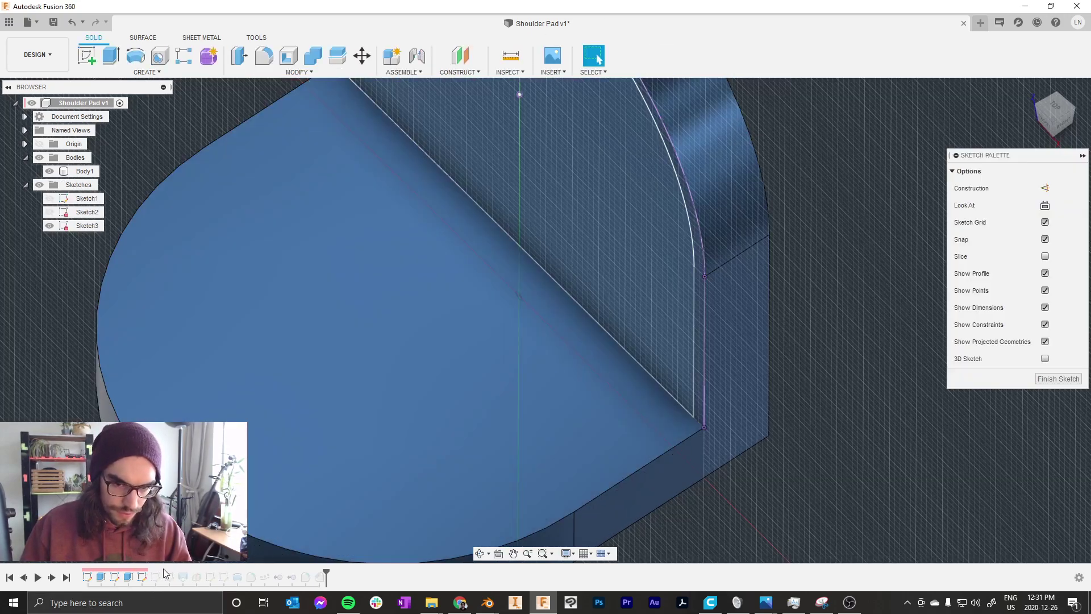
pyautogui.scroll(-4, 557, 124)
pyautogui.scroll(6, 579, 128)
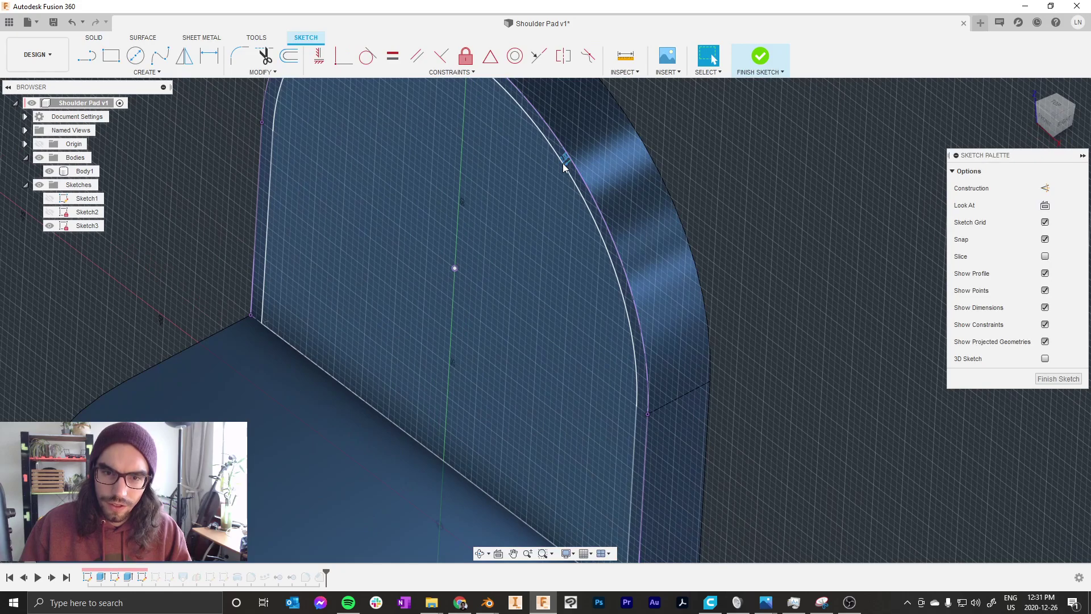
pyautogui.doubleClick(565, 161)
pyautogui.write('-3.5')
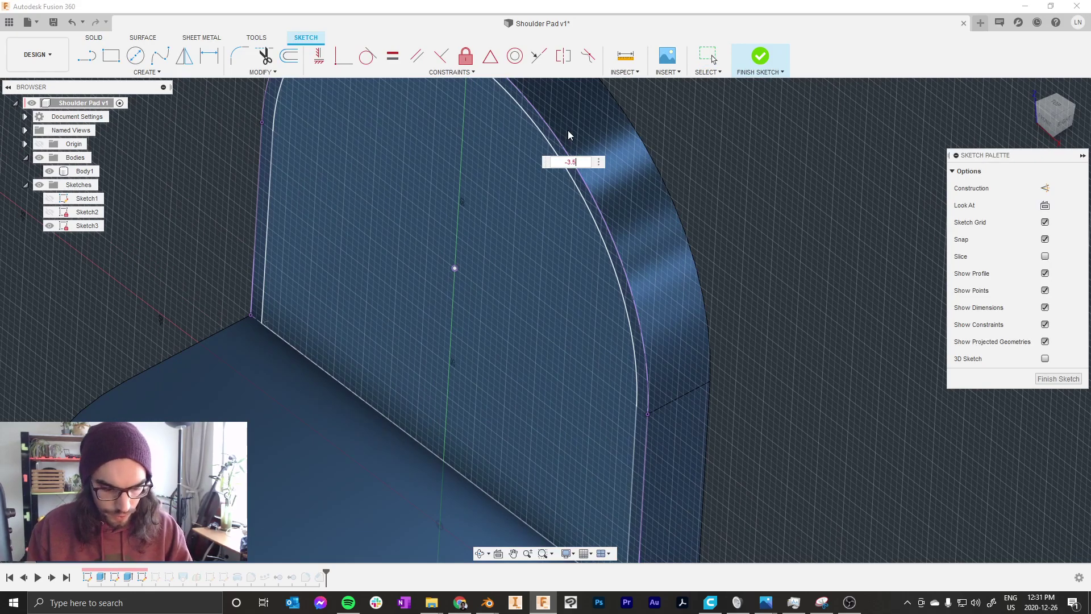
pyautogui.press('Return')
pyautogui.click(760, 56)
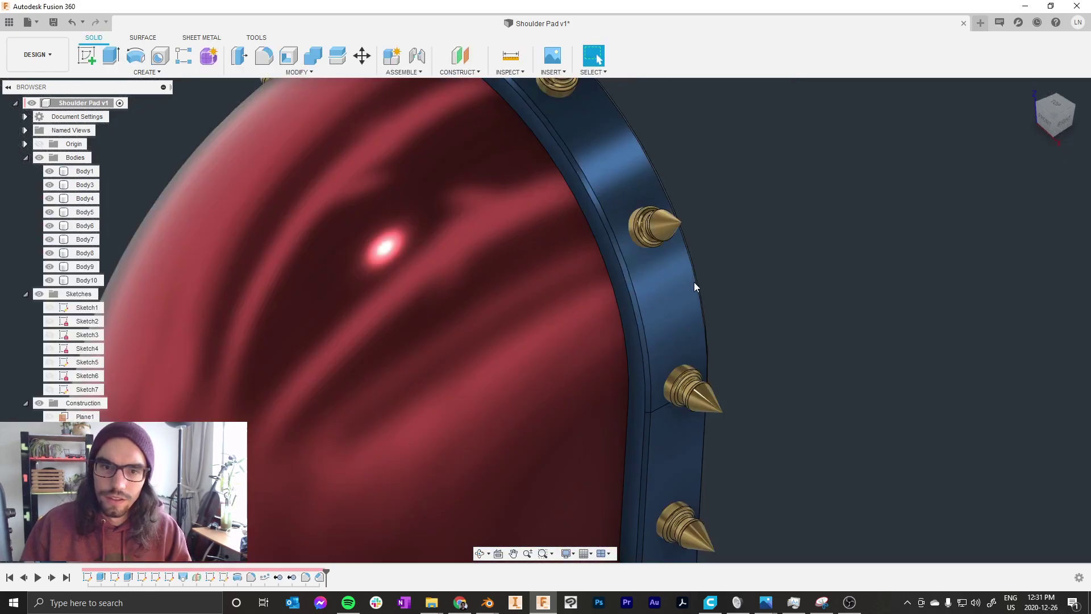
# Step: Switch to the Render workspace, frame the whole shoulder pad and start an in-canvas render
pyautogui.click(63, 68)
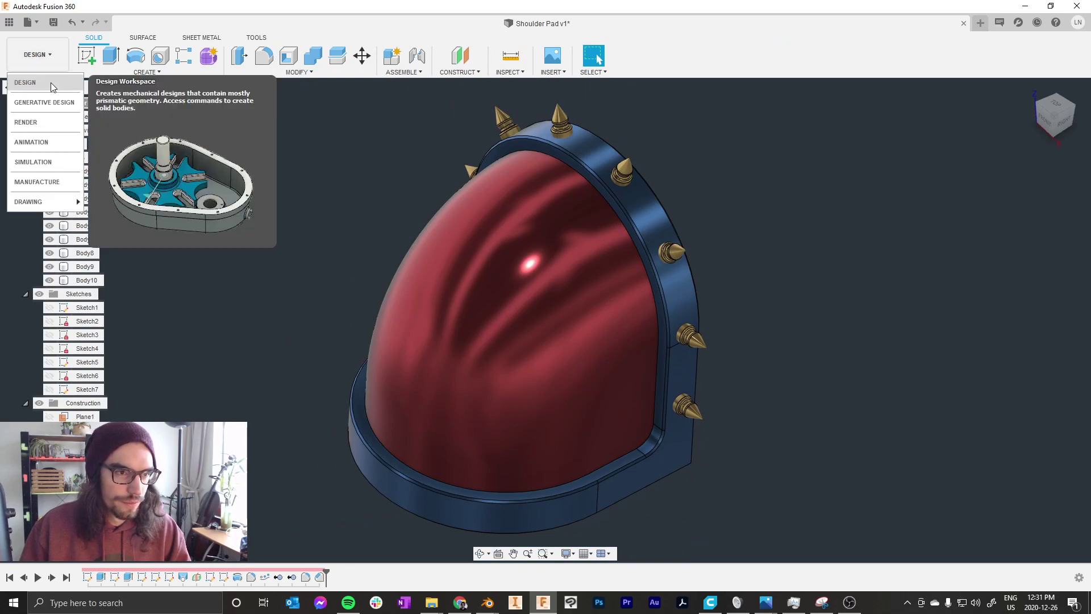
pyautogui.click(50, 114)
pyautogui.keyDown('shift'); pyautogui.moveTo(581, 202); pyautogui.dragTo(504, 151, button='middle'); pyautogui.keyUp('shift')
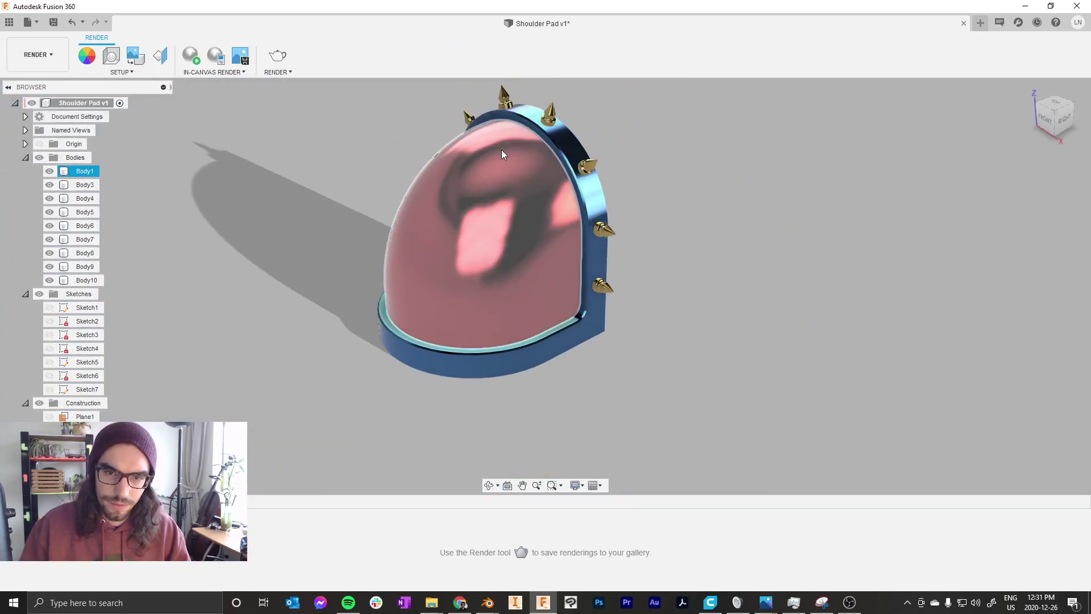
pyautogui.scroll(-2, 504, 151)
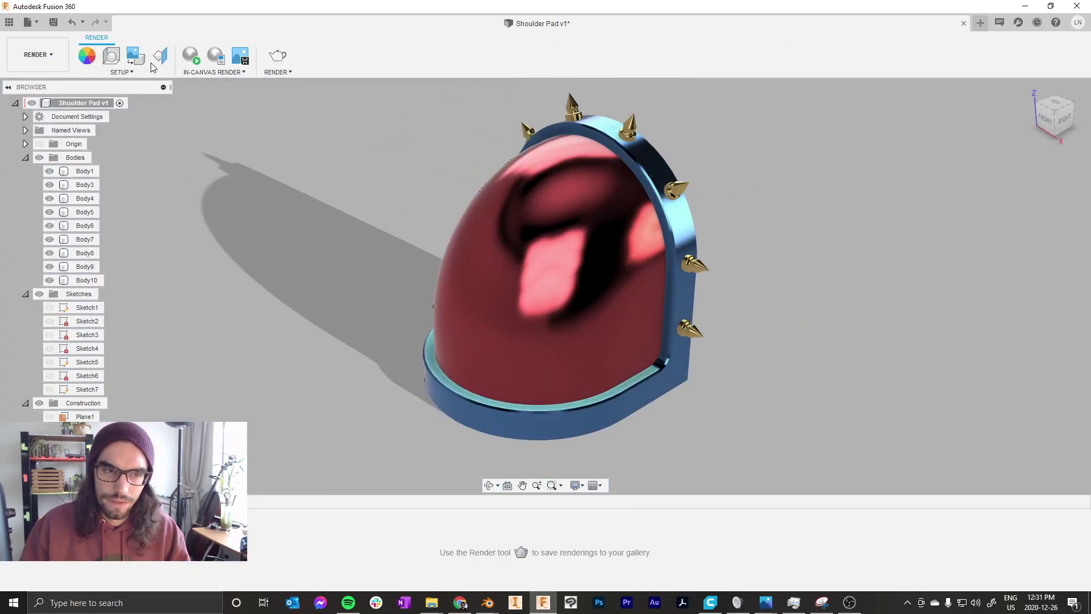
pyautogui.click(188, 59)
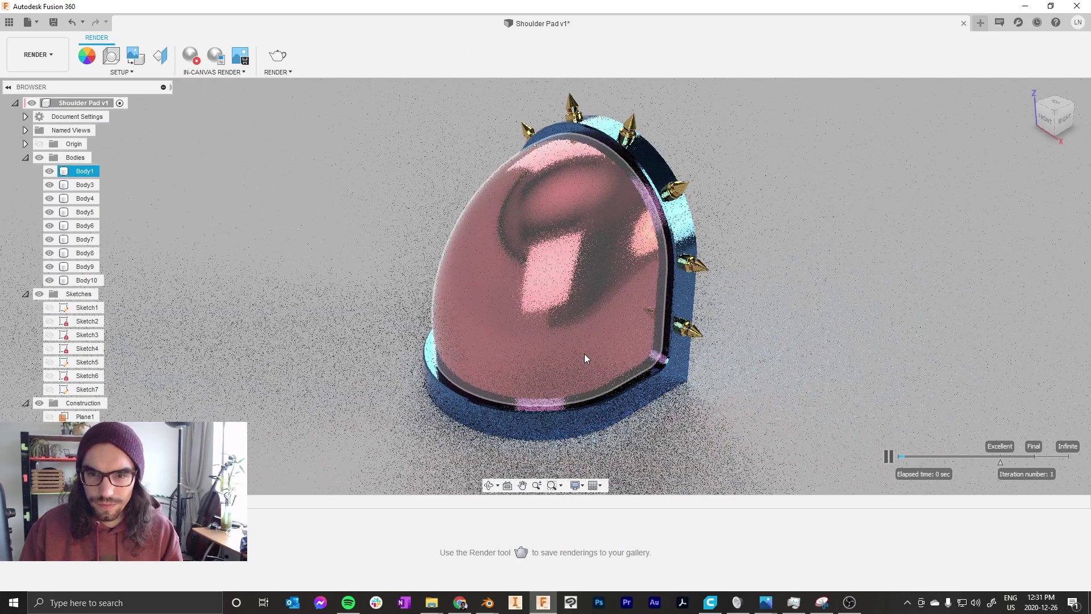